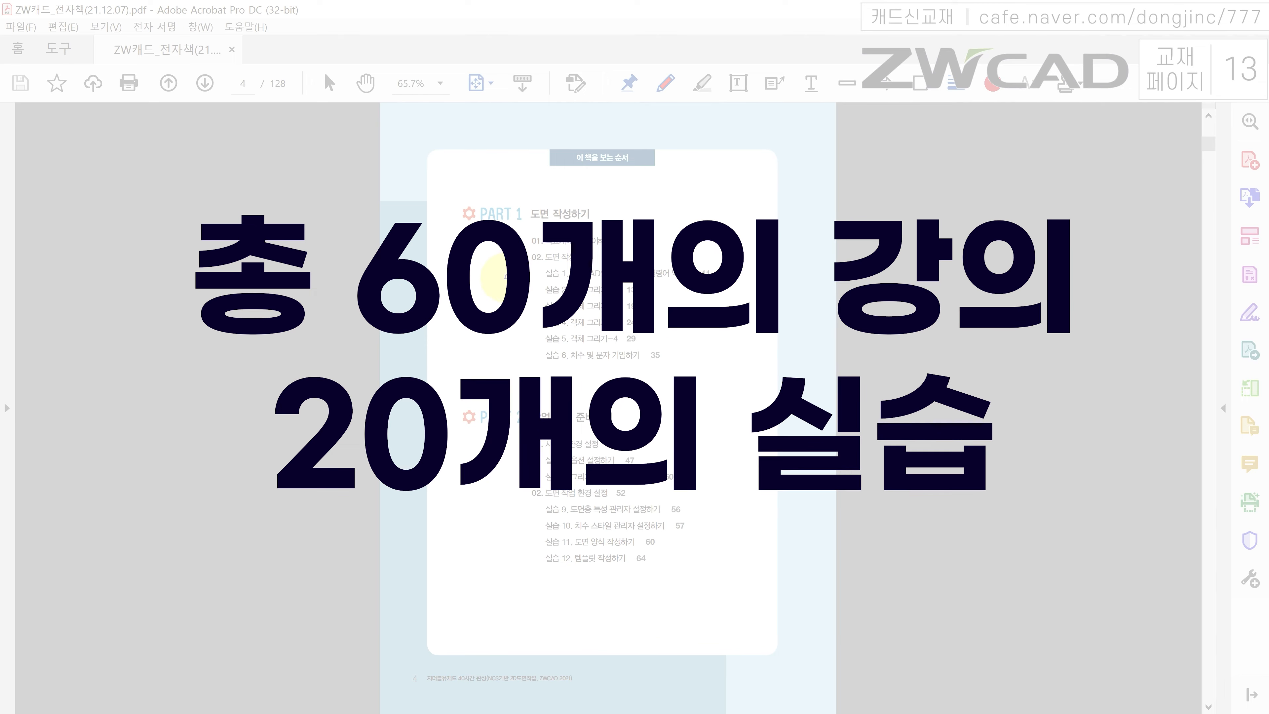
scroll(508, 279, down, 1)
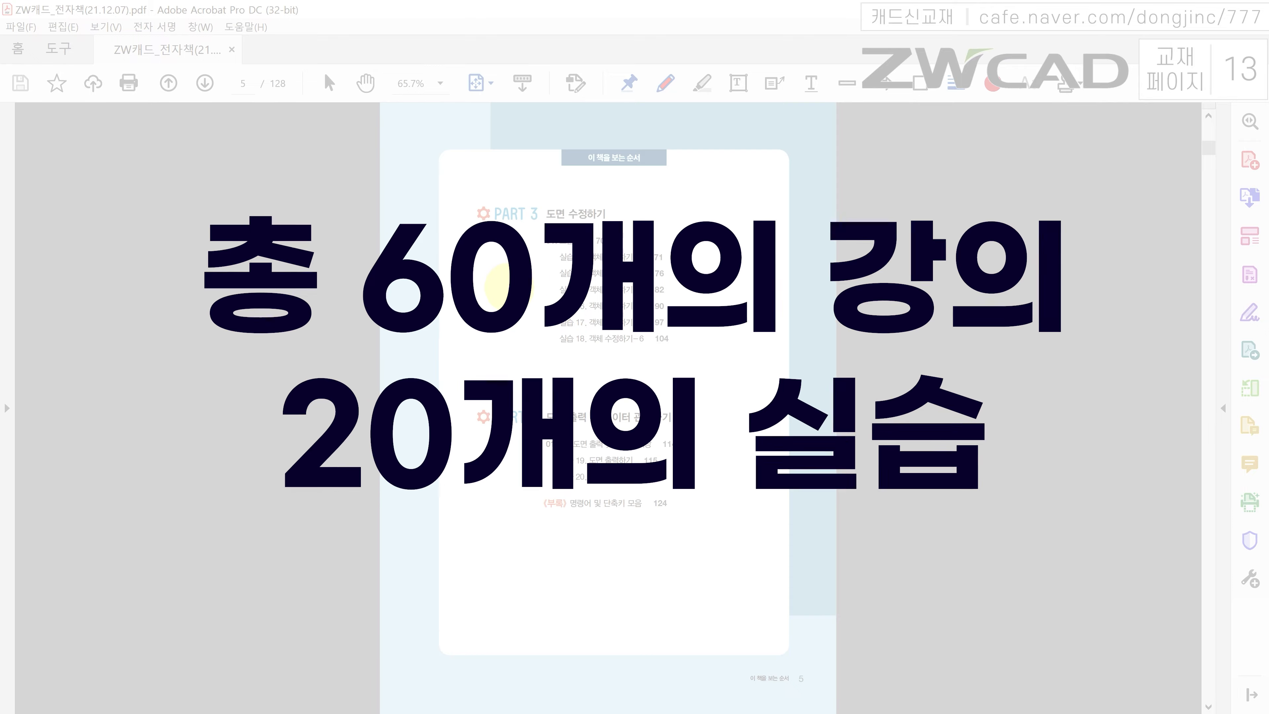
scroll(505, 279, up, 1)
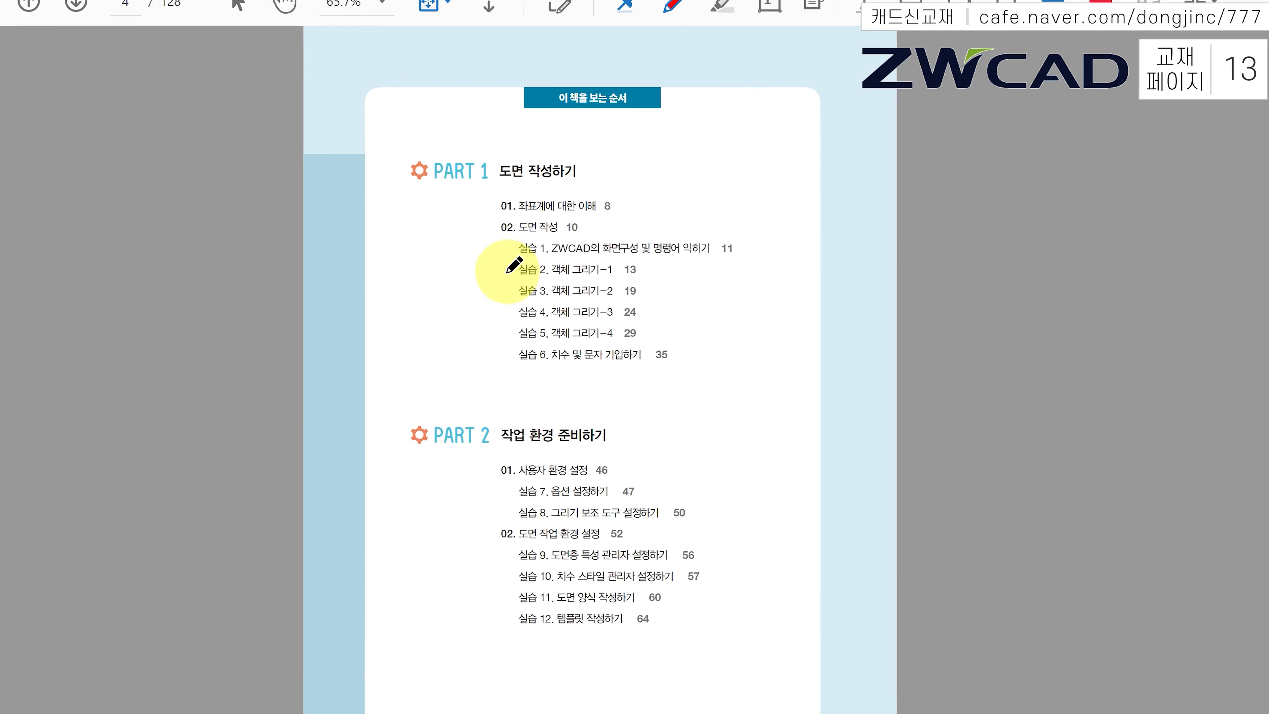
mouse_move(537, 287)
mouse_down()
mouse_move(528, 313)
mouse_move(477, 314)
mouse_up()
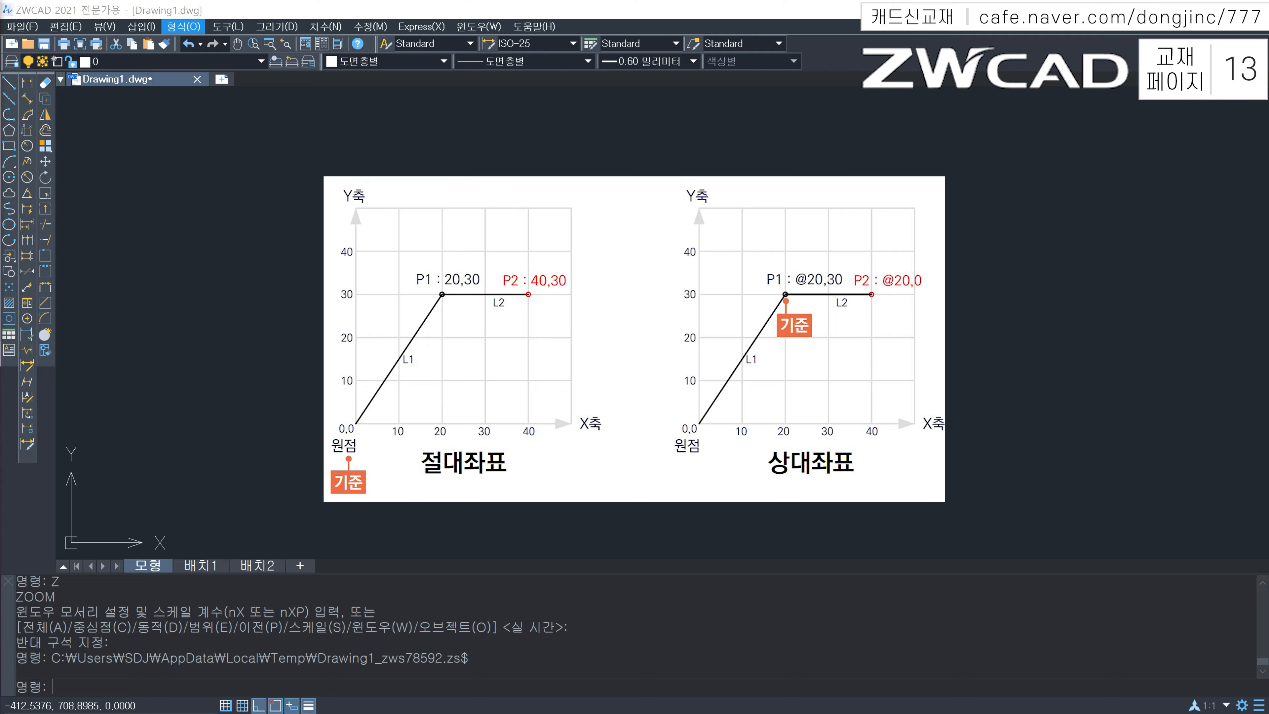
Review which drafting toggles the status bar can show, and check that dynamic input is on
click(473, 324)
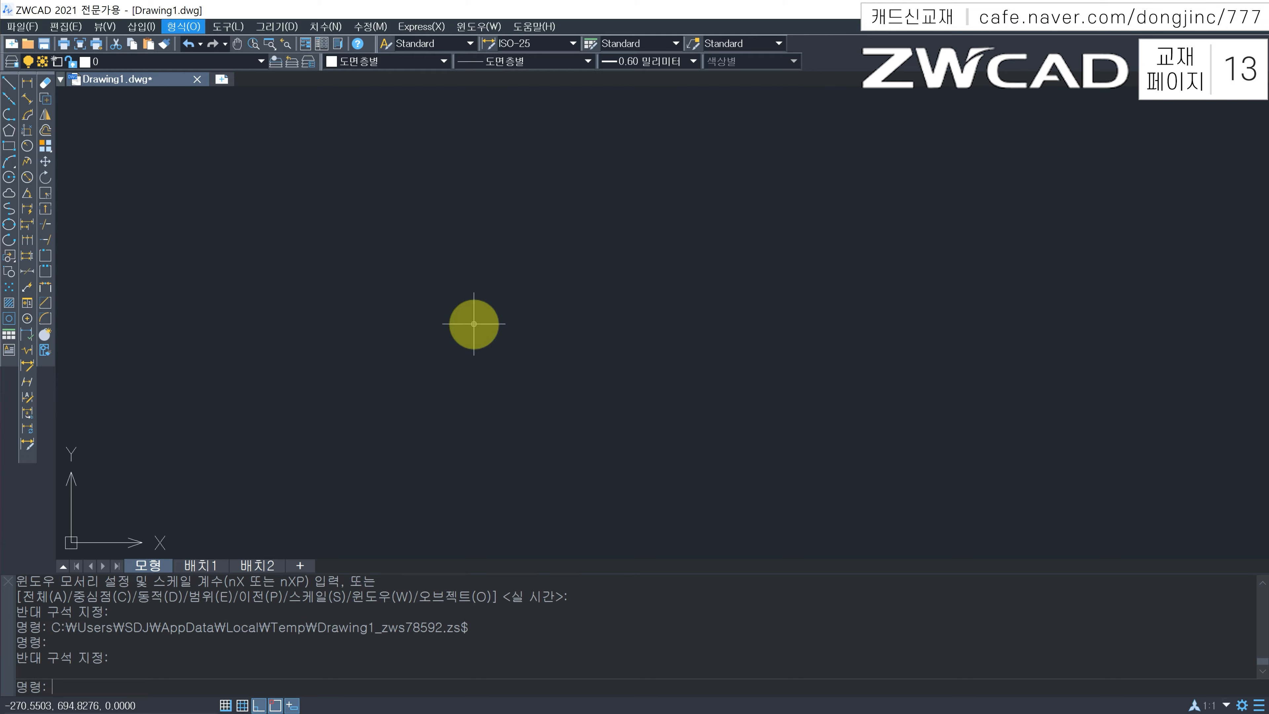
click(1260, 705)
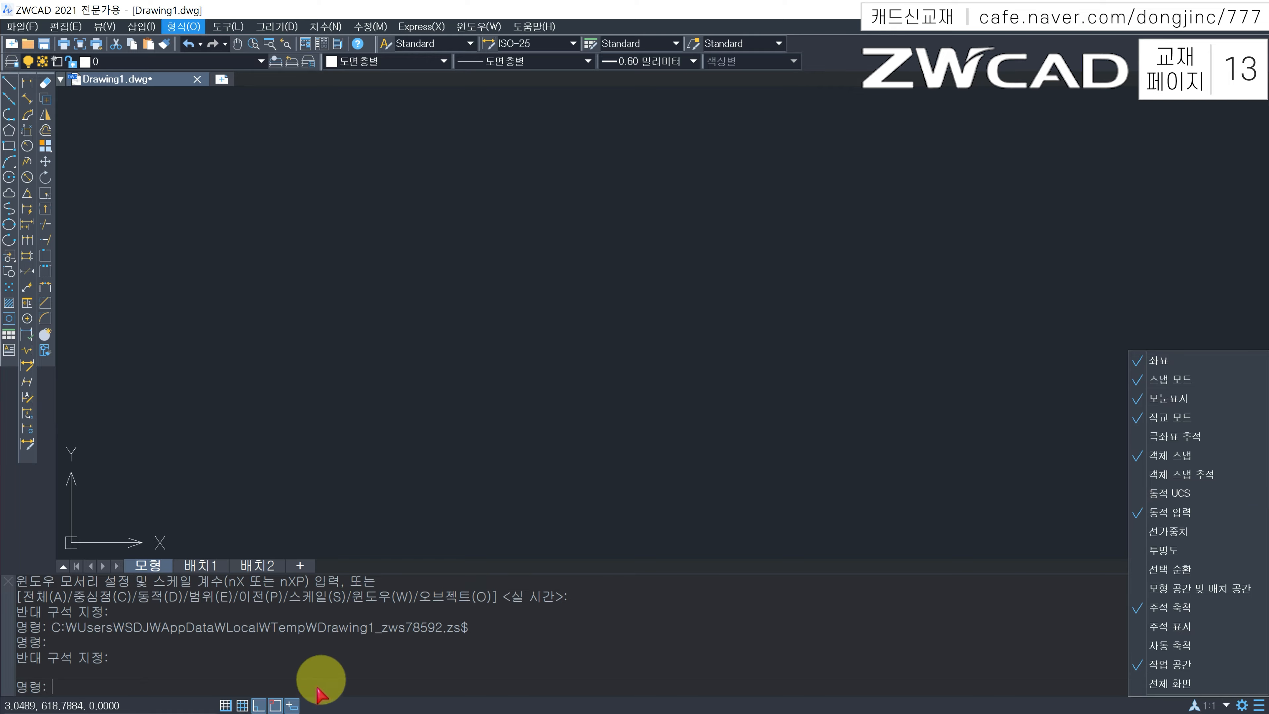
click(303, 704)
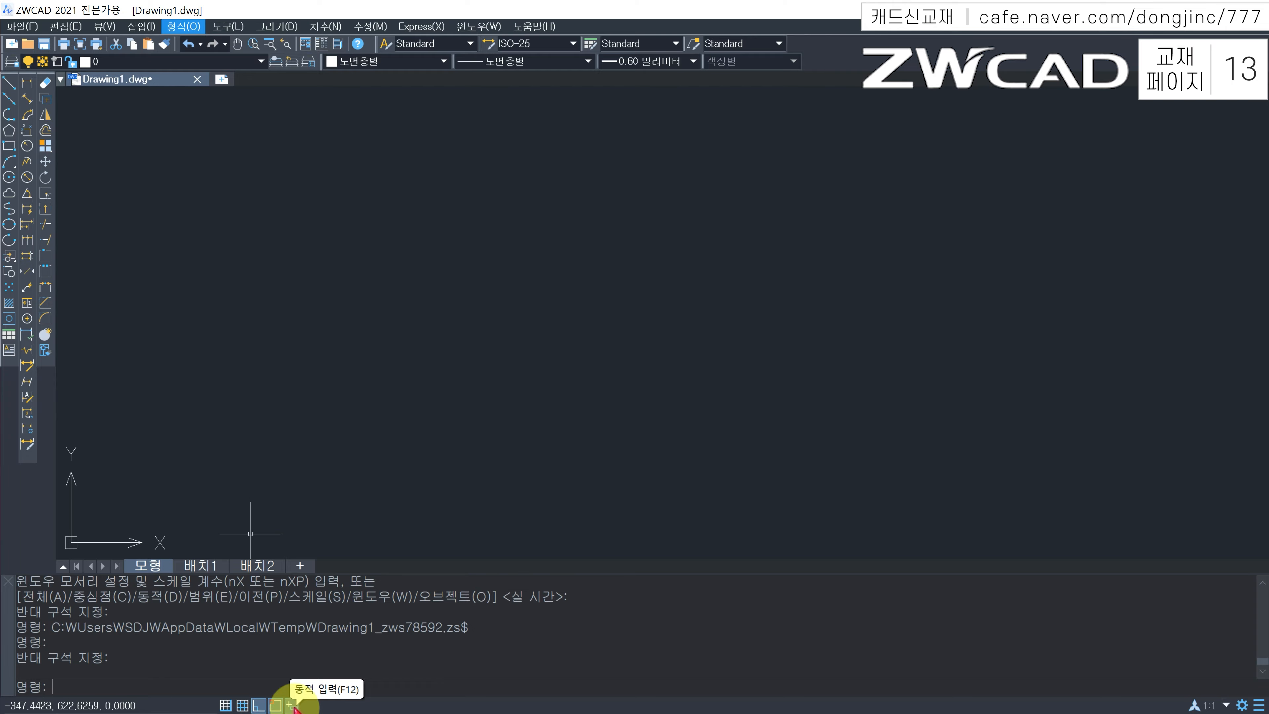
click(295, 707)
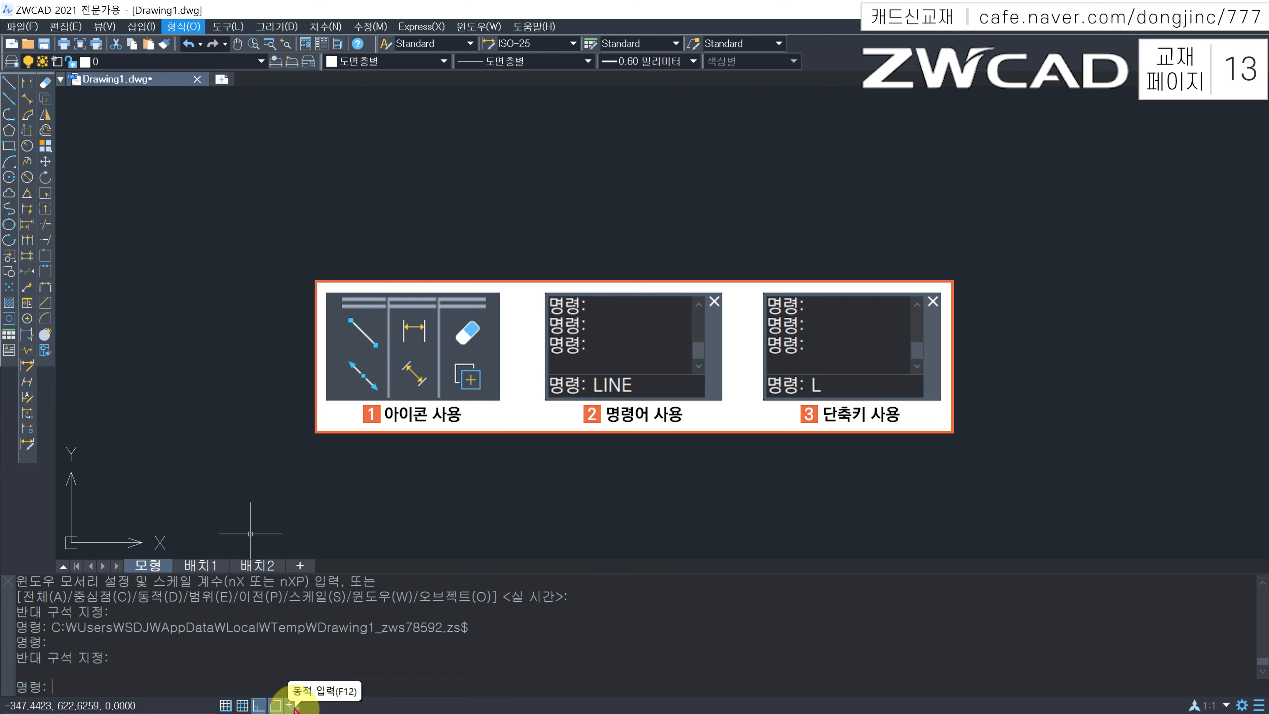
click(292, 705)
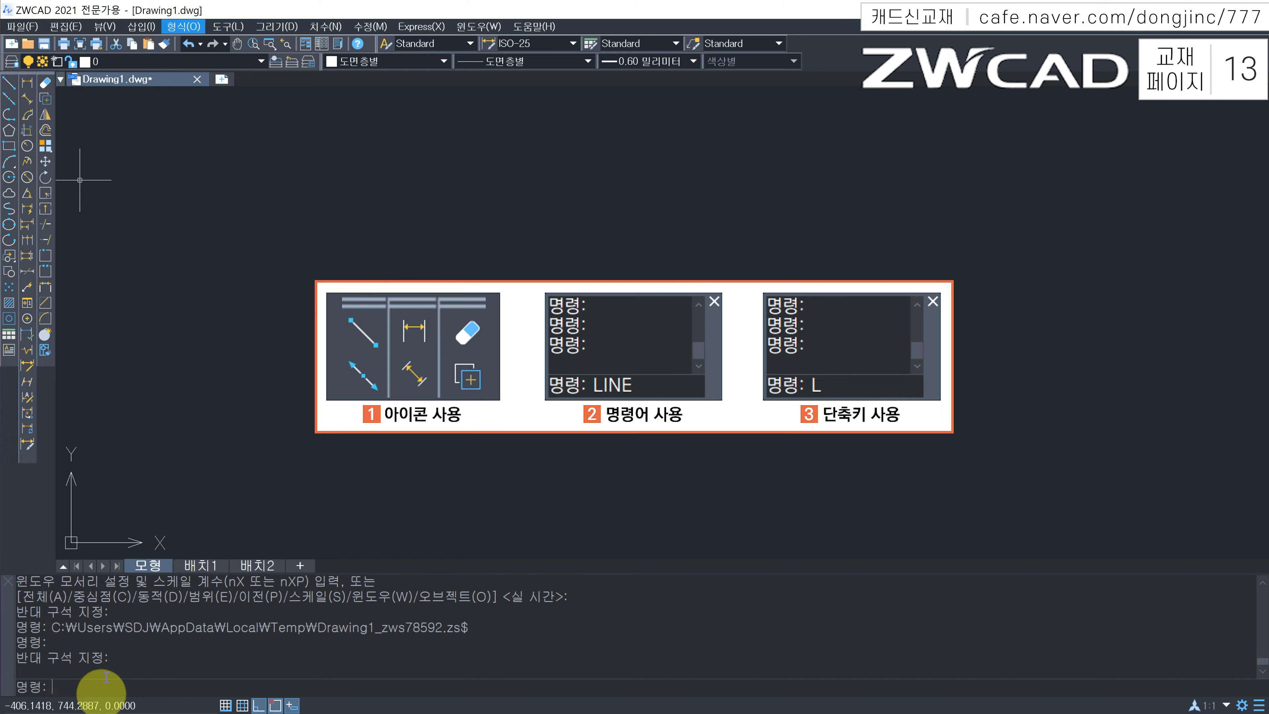
text(line)
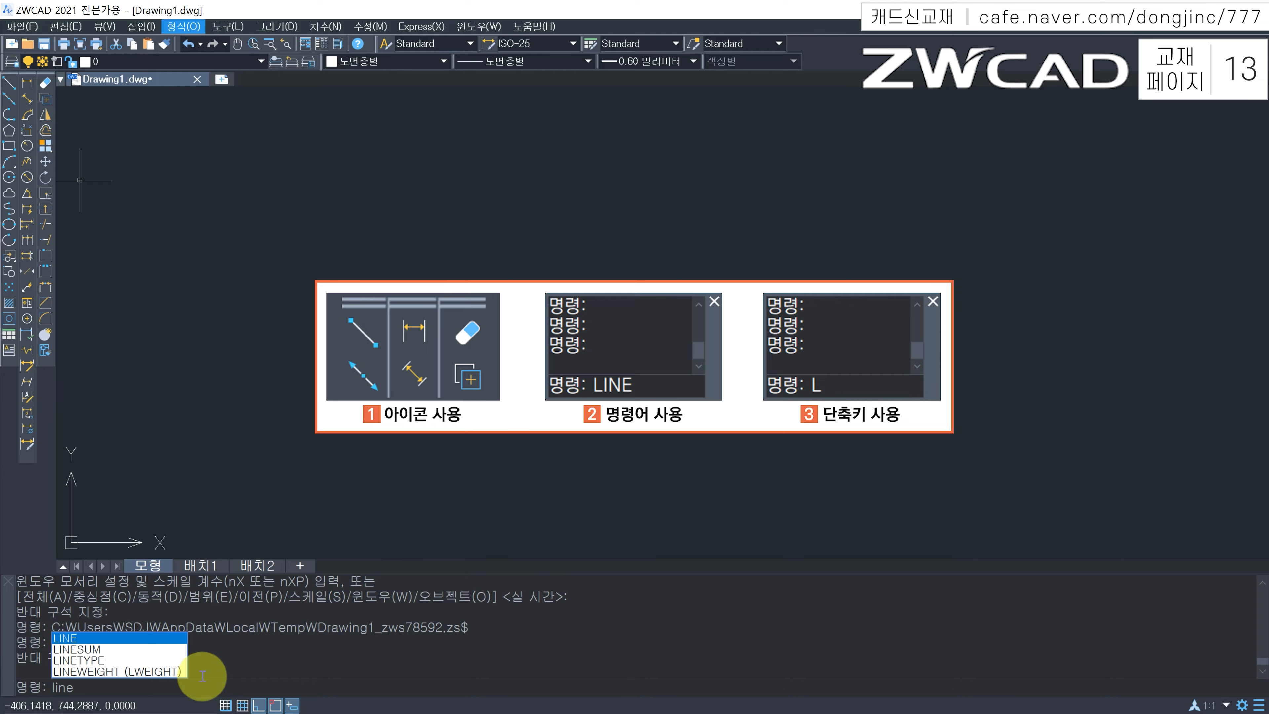
key(BackSpace)
key(BackSpace)
key(BackSpace)
key(BackSpace)
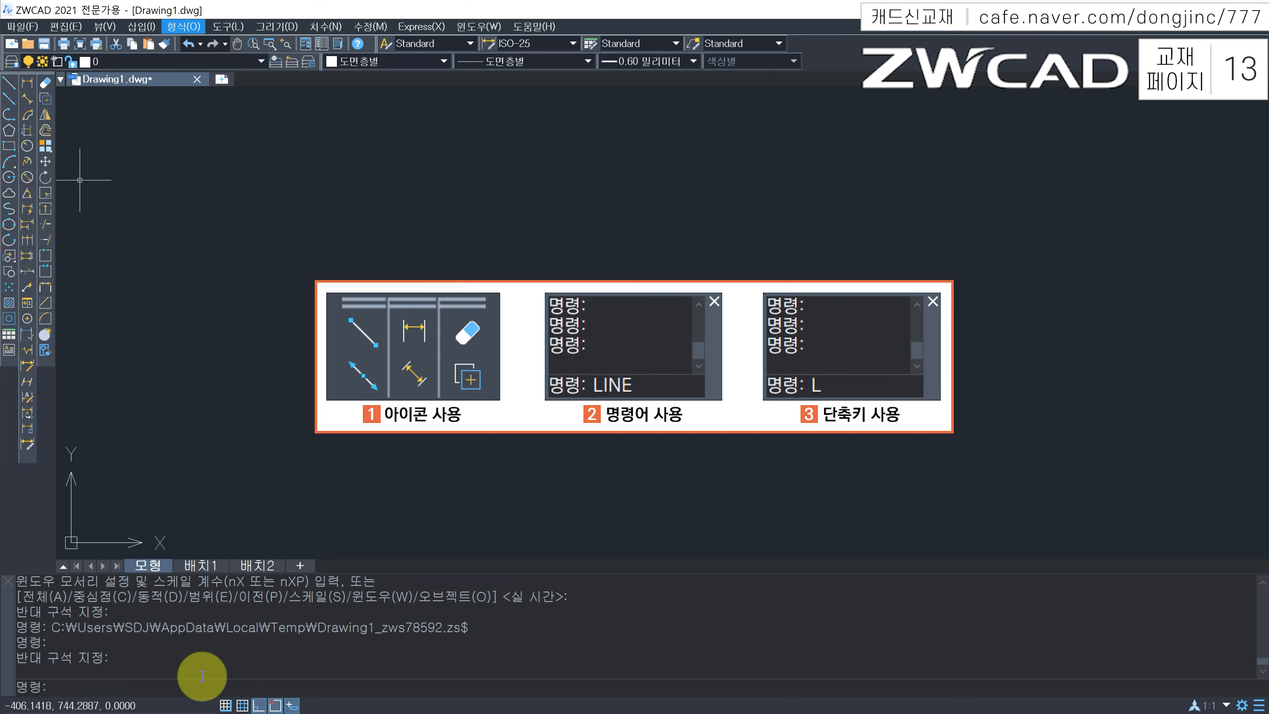
text(l)
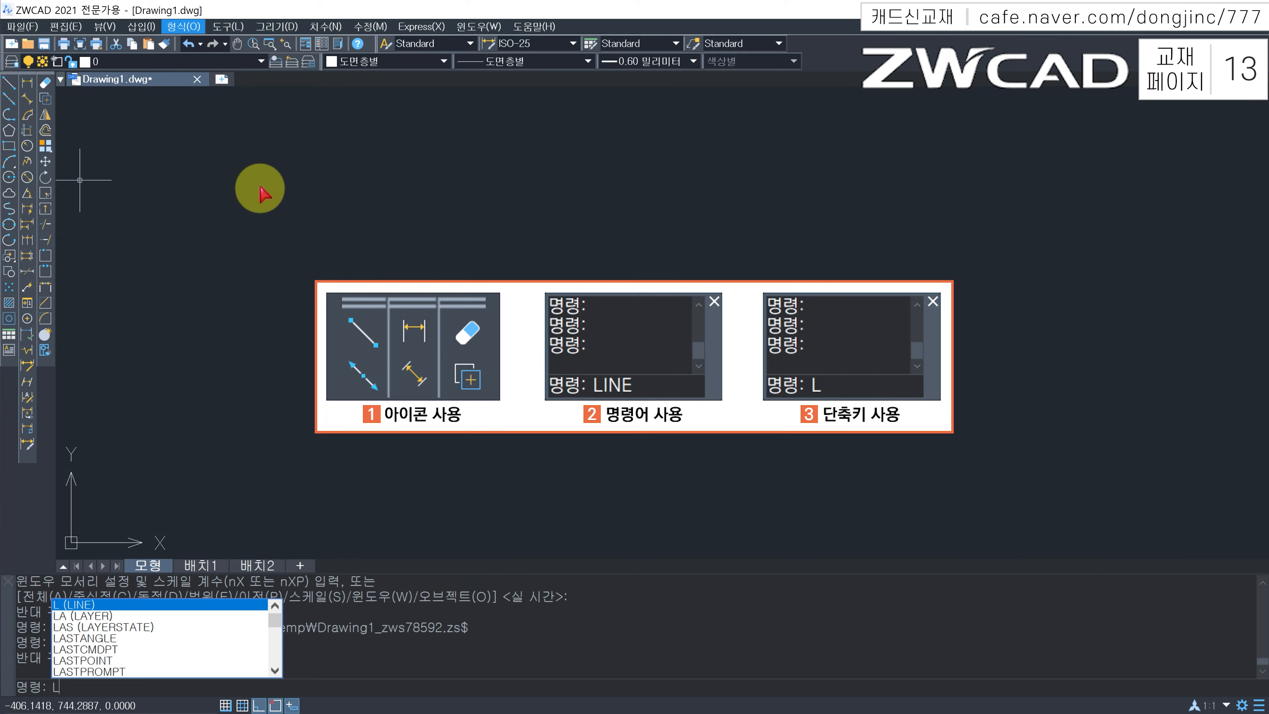
key(Escape)
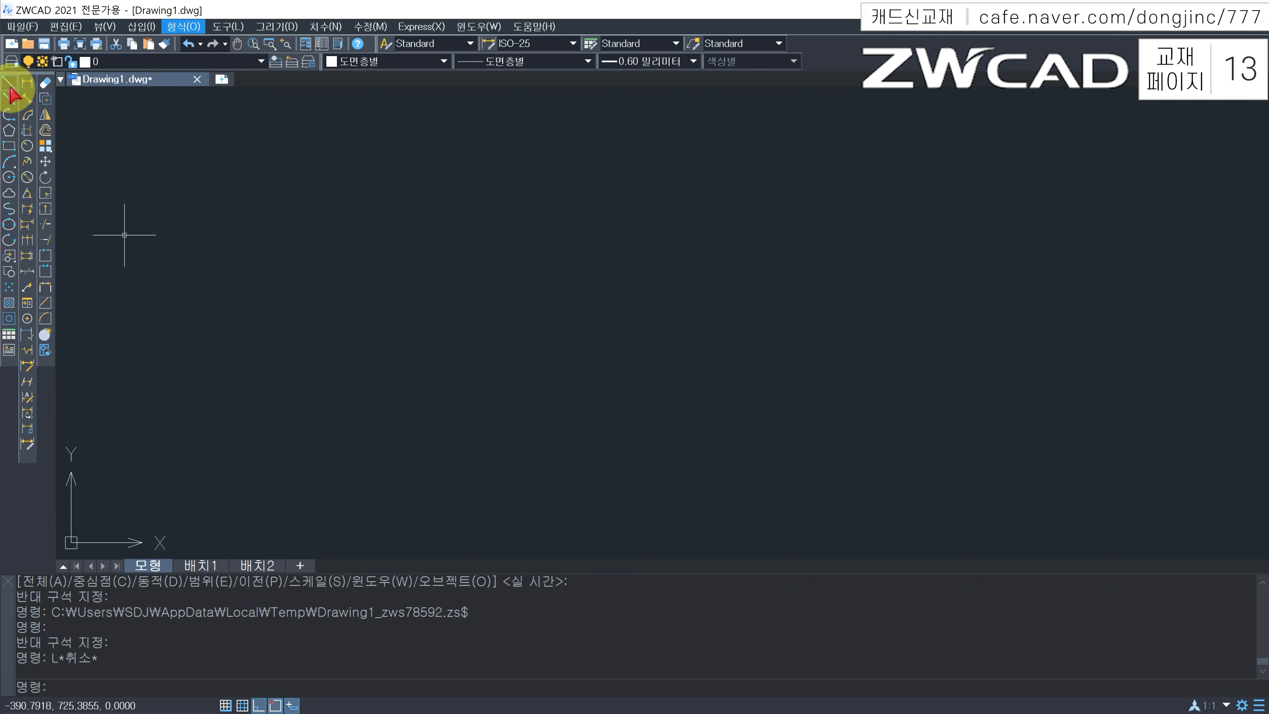
key(Escape)
key(Escape)
key(Escape)
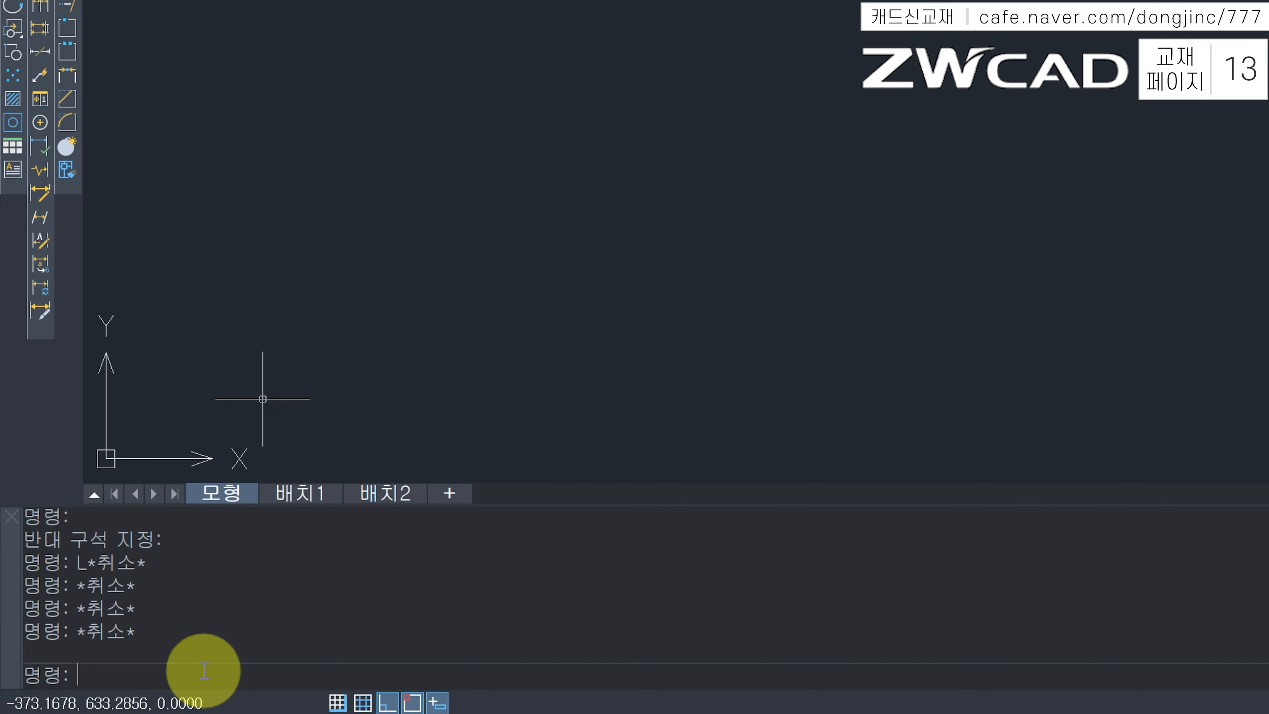
Draw a freehand zigzag of six connected slanted lines across the upper middle of the drawing, with ortho mode off
text(L)
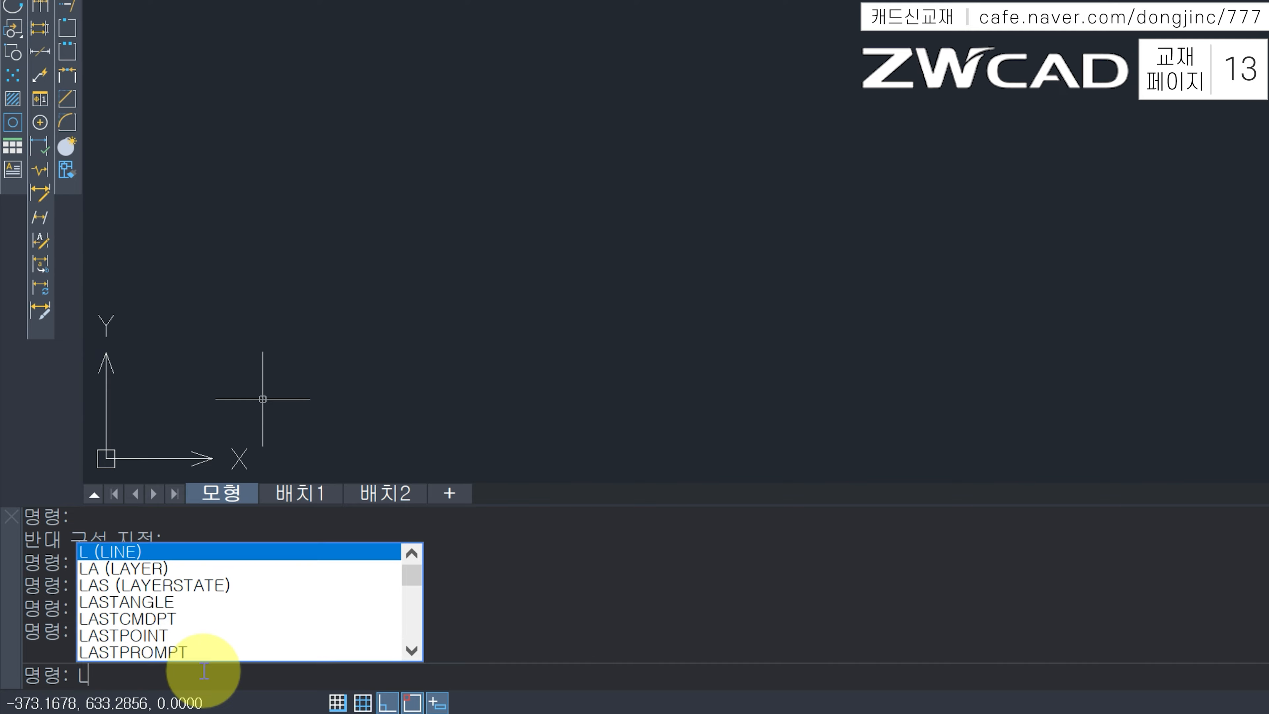
key(Return)
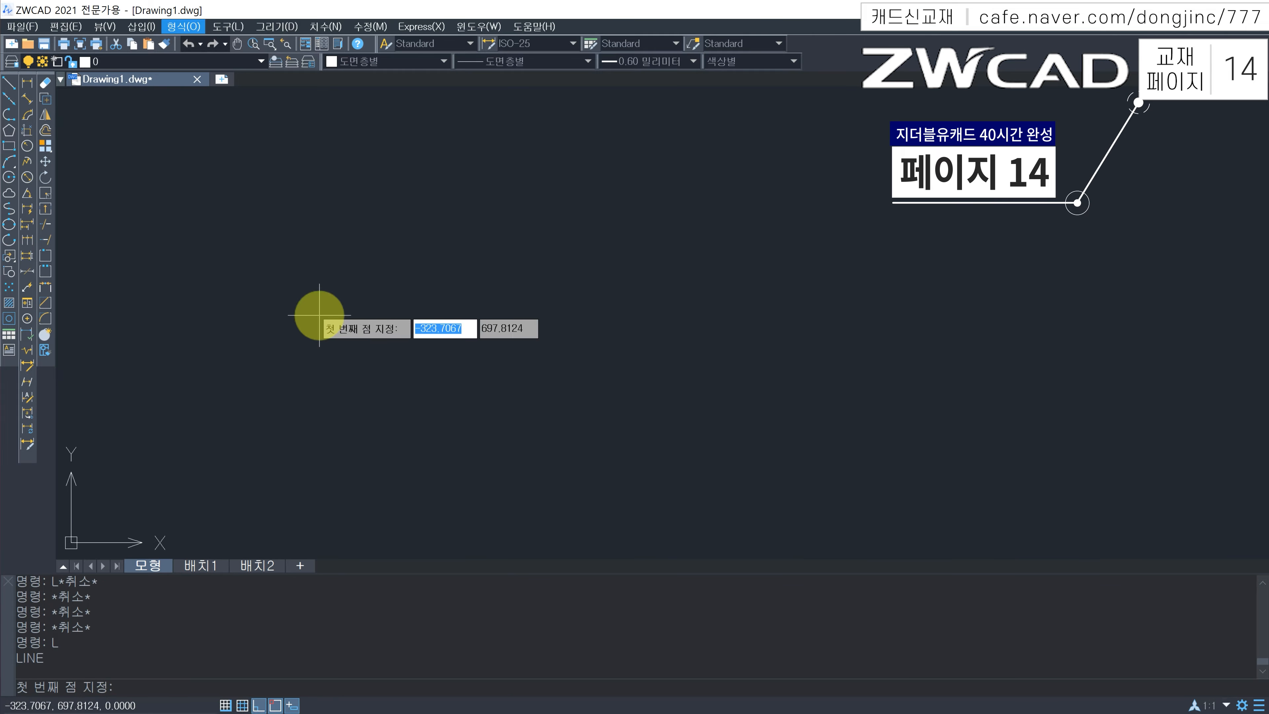
click(276, 354)
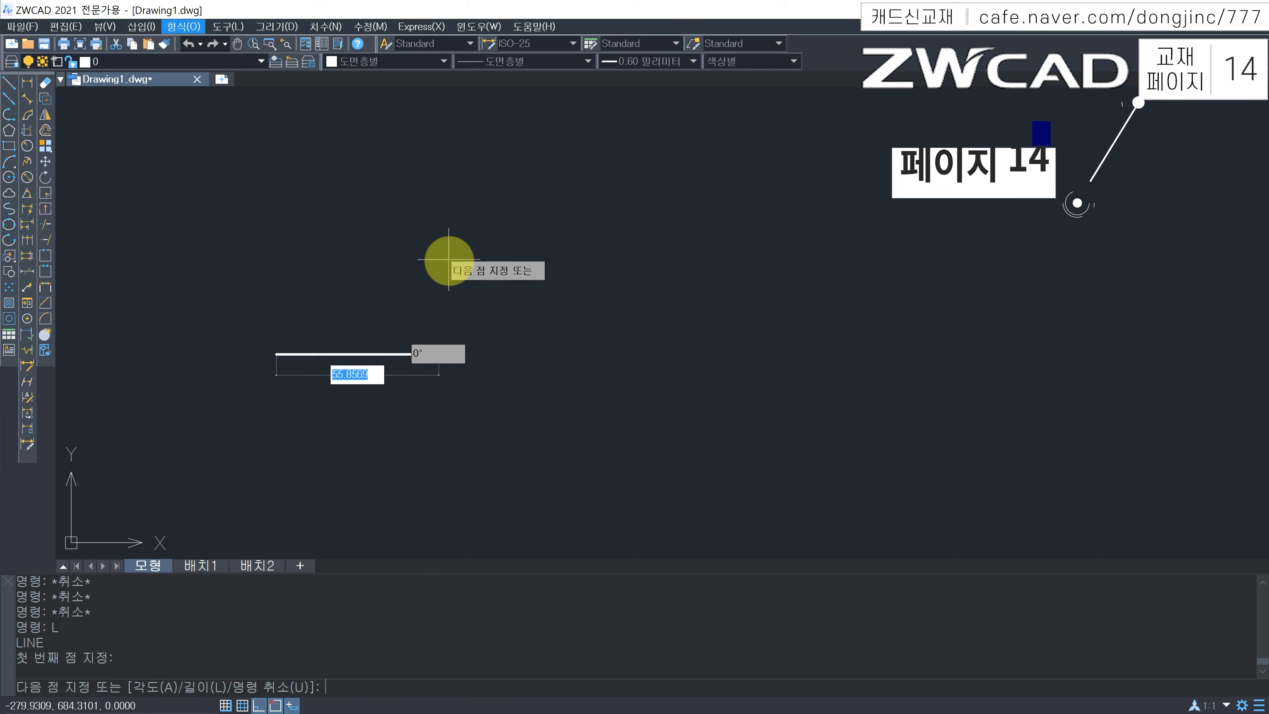
key(F8)
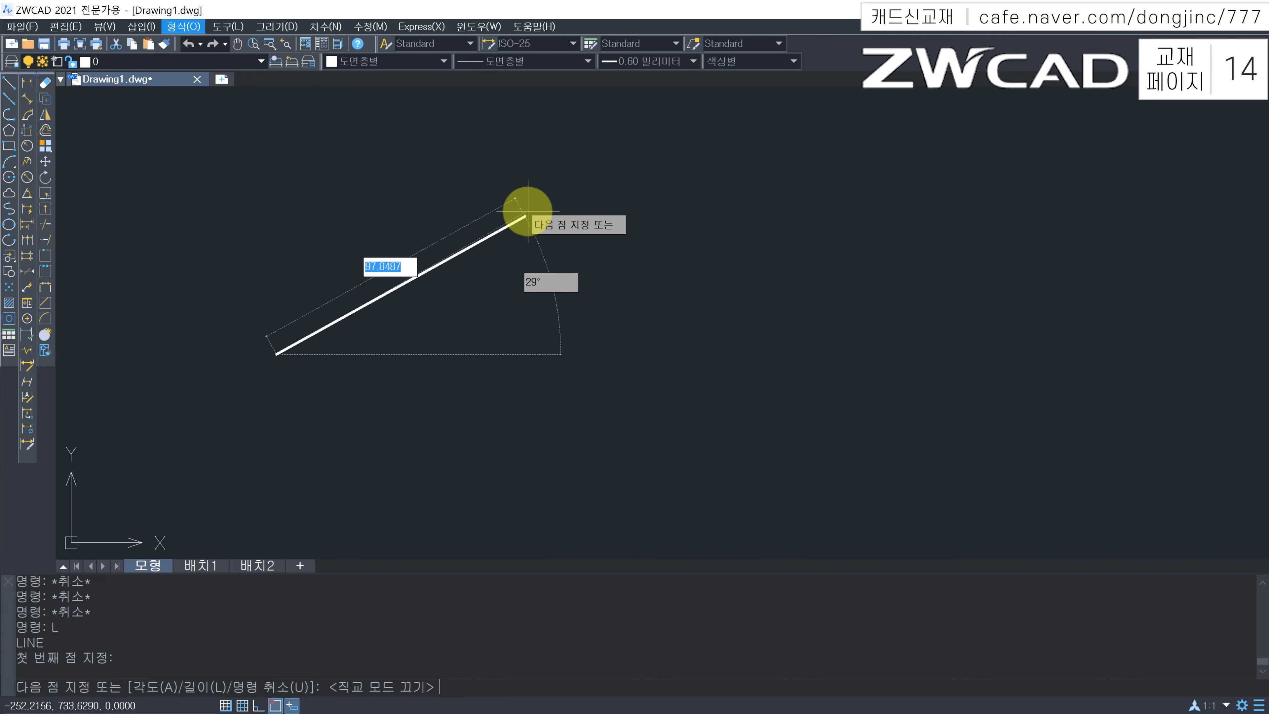
click(456, 207)
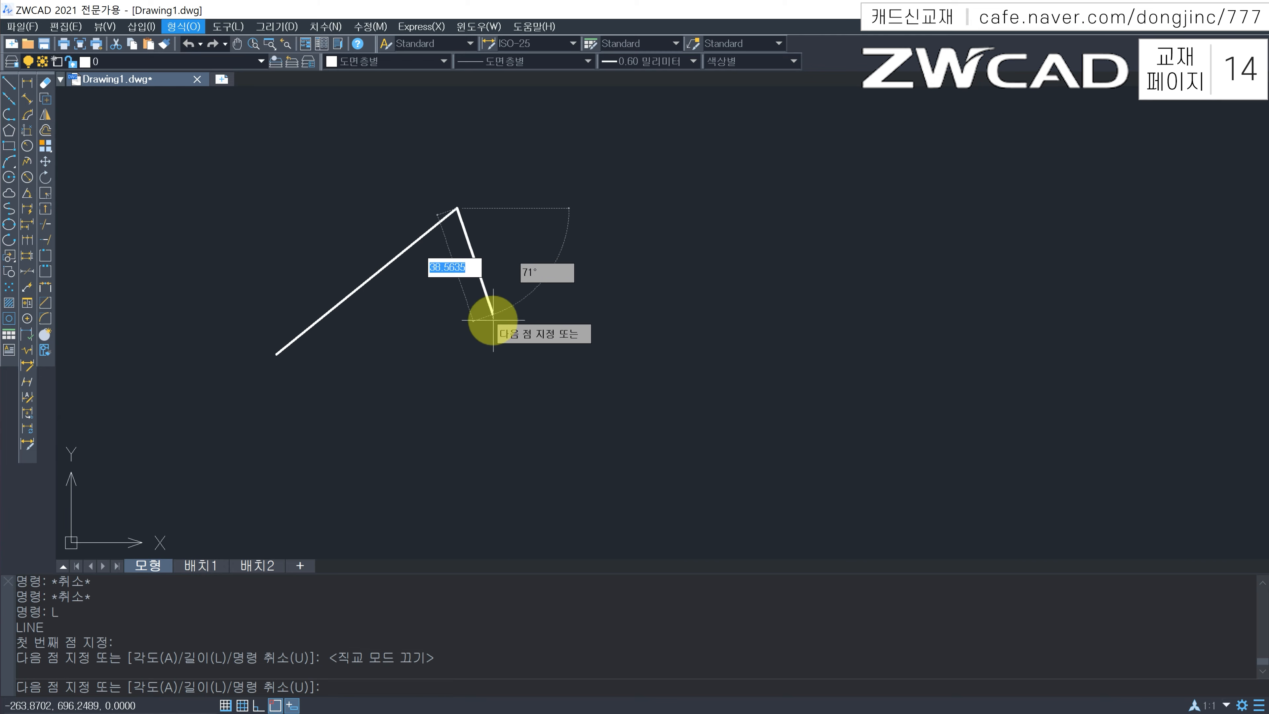
click(492, 339)
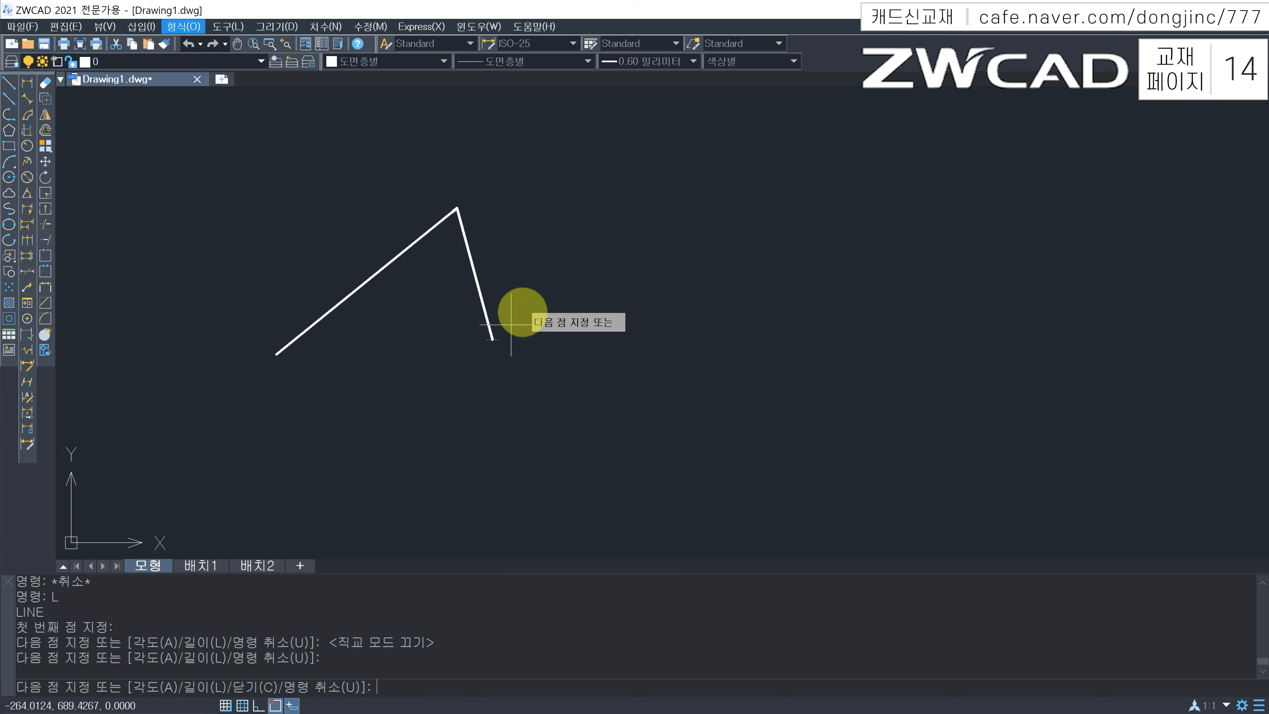
click(617, 222)
click(666, 332)
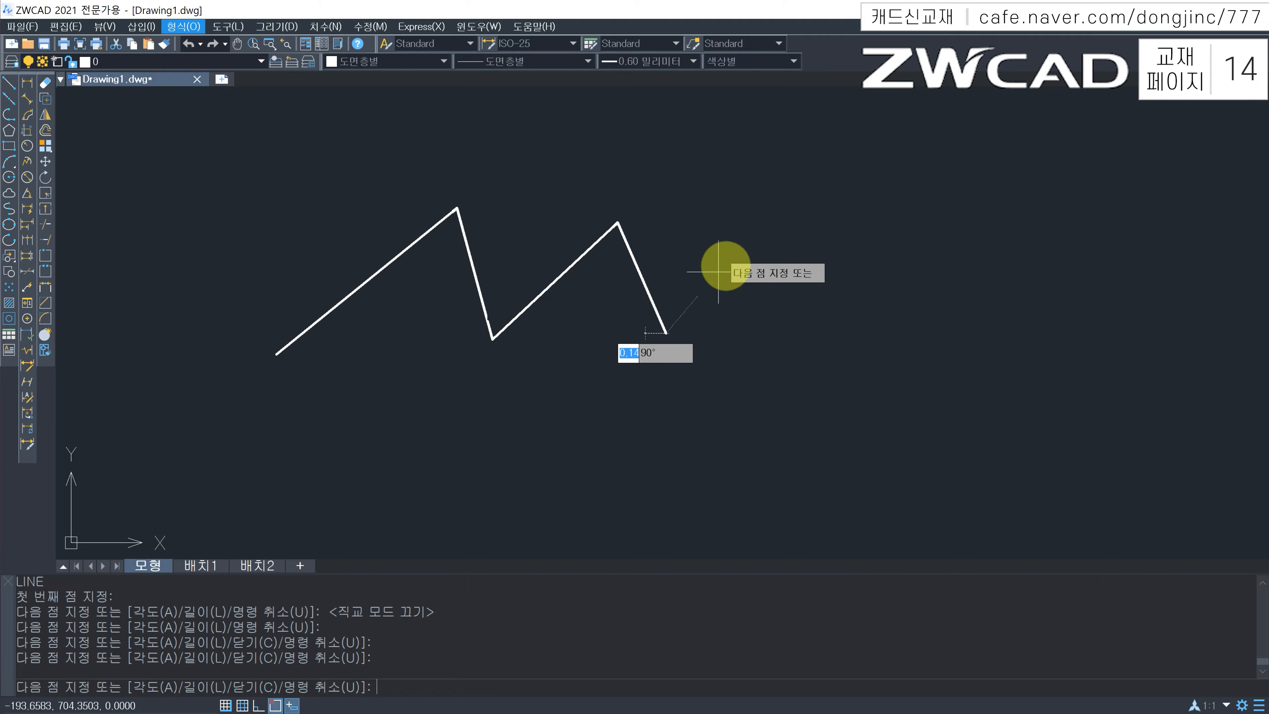
click(765, 225)
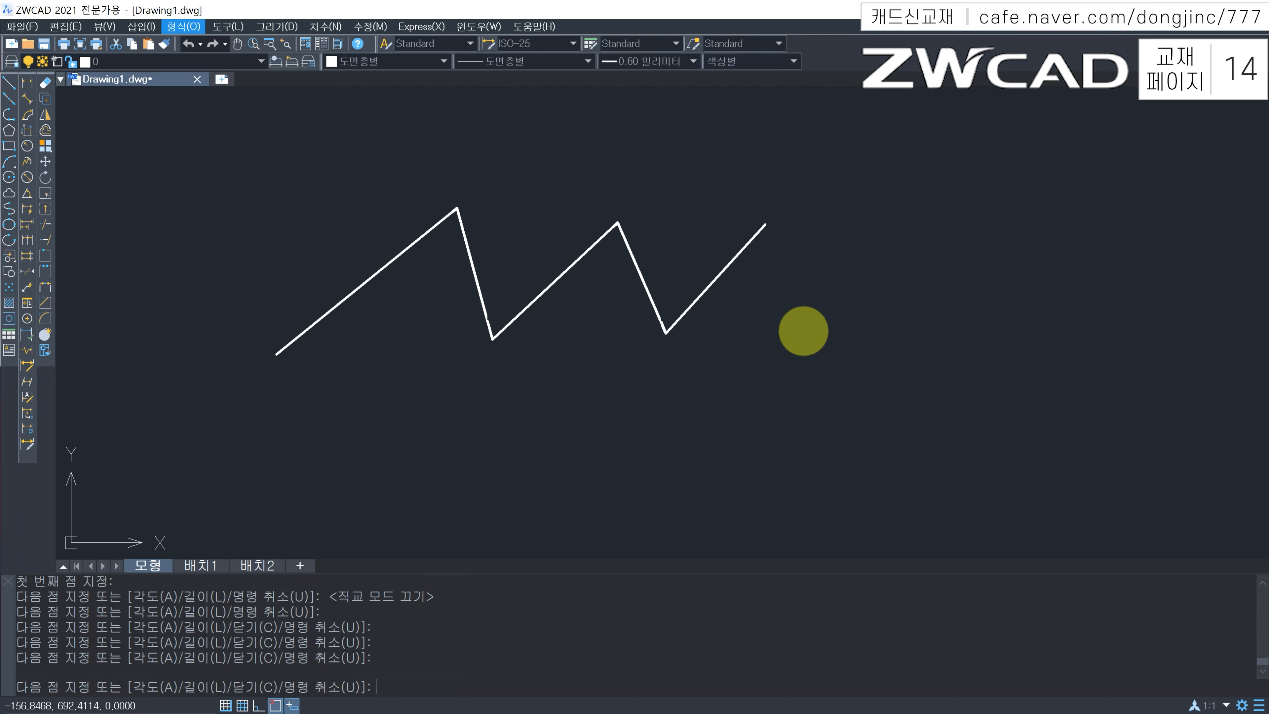
click(803, 330)
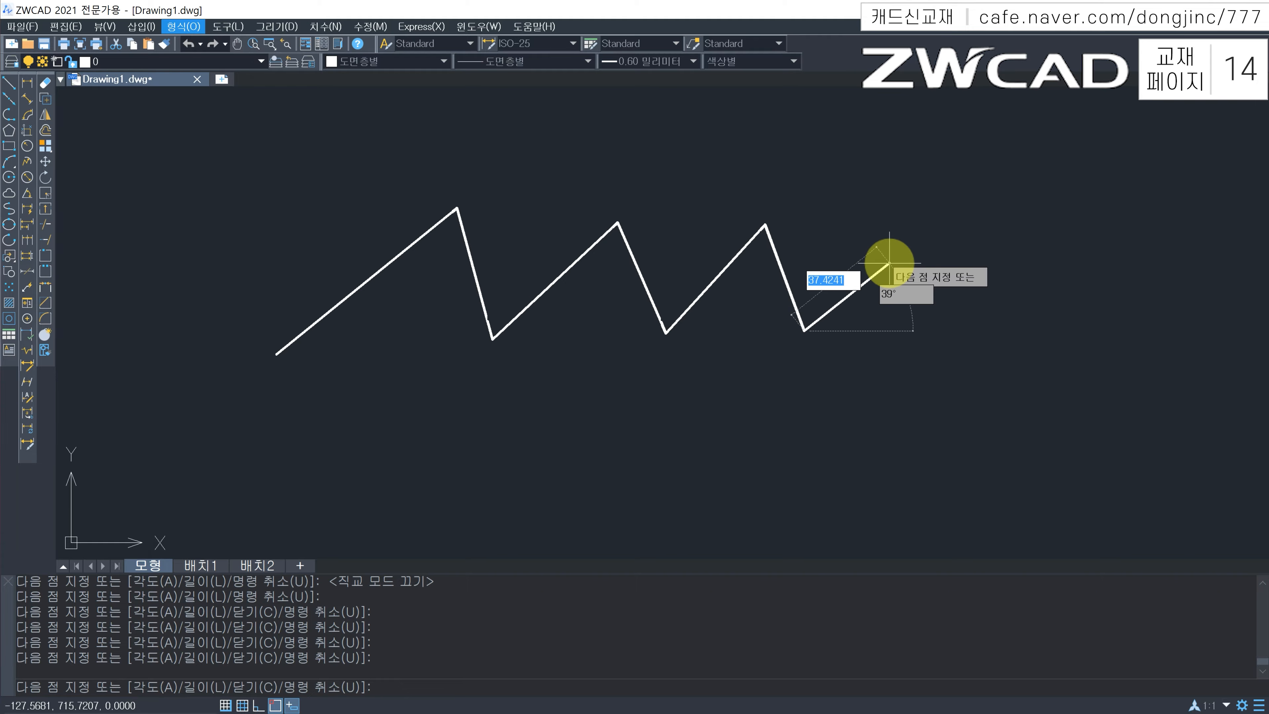
key(Escape)
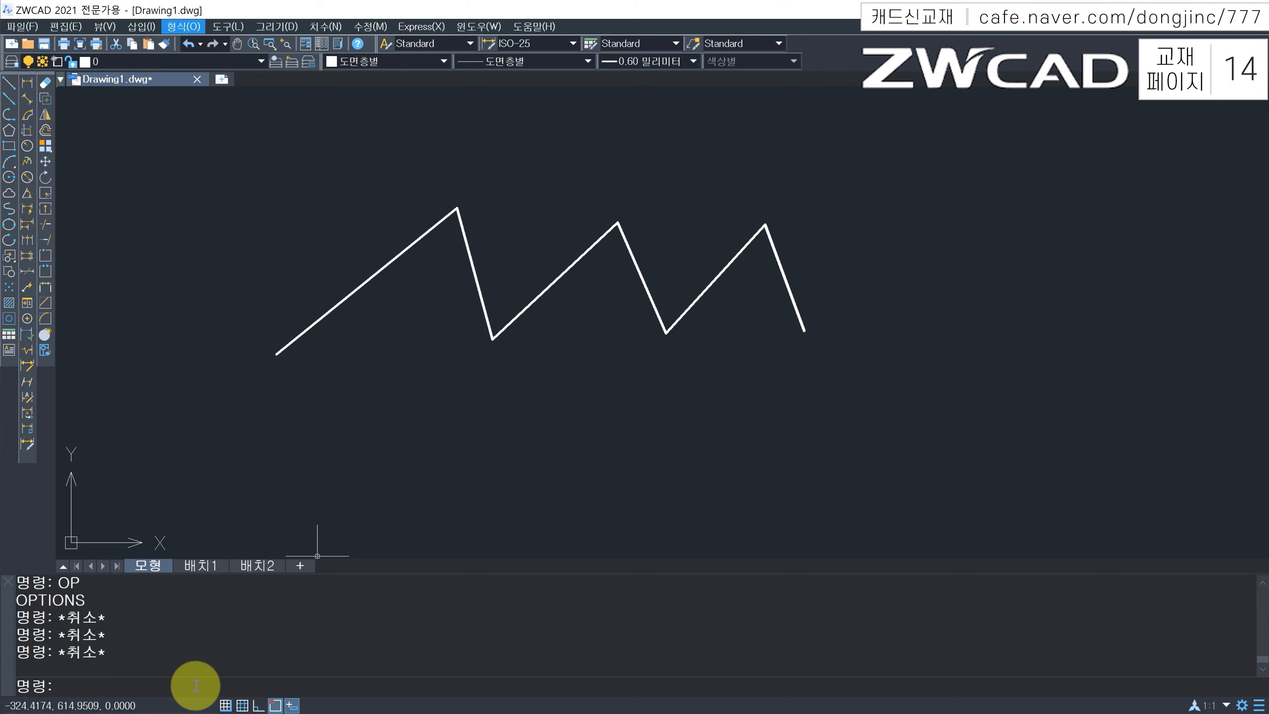
Begin a second freehand line chain below the zigzag with three slanted segments going up, down and up to the right
text(L)
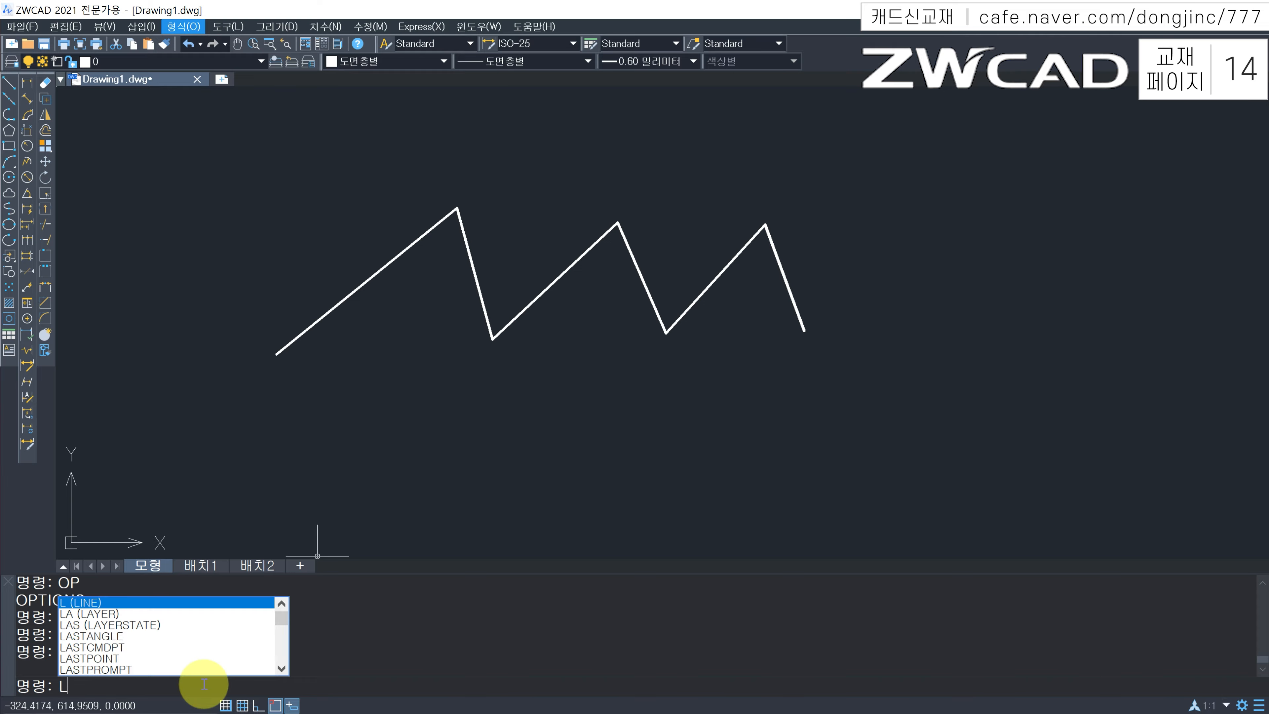
key(Return)
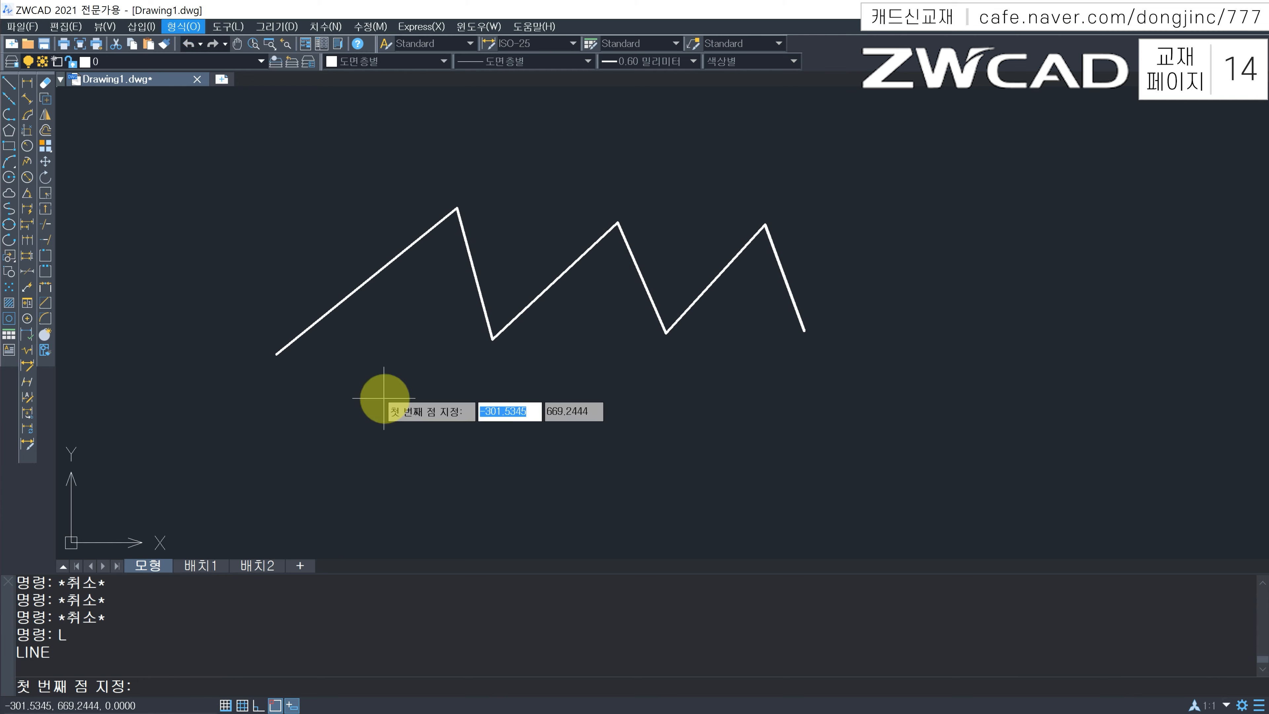
click(306, 486)
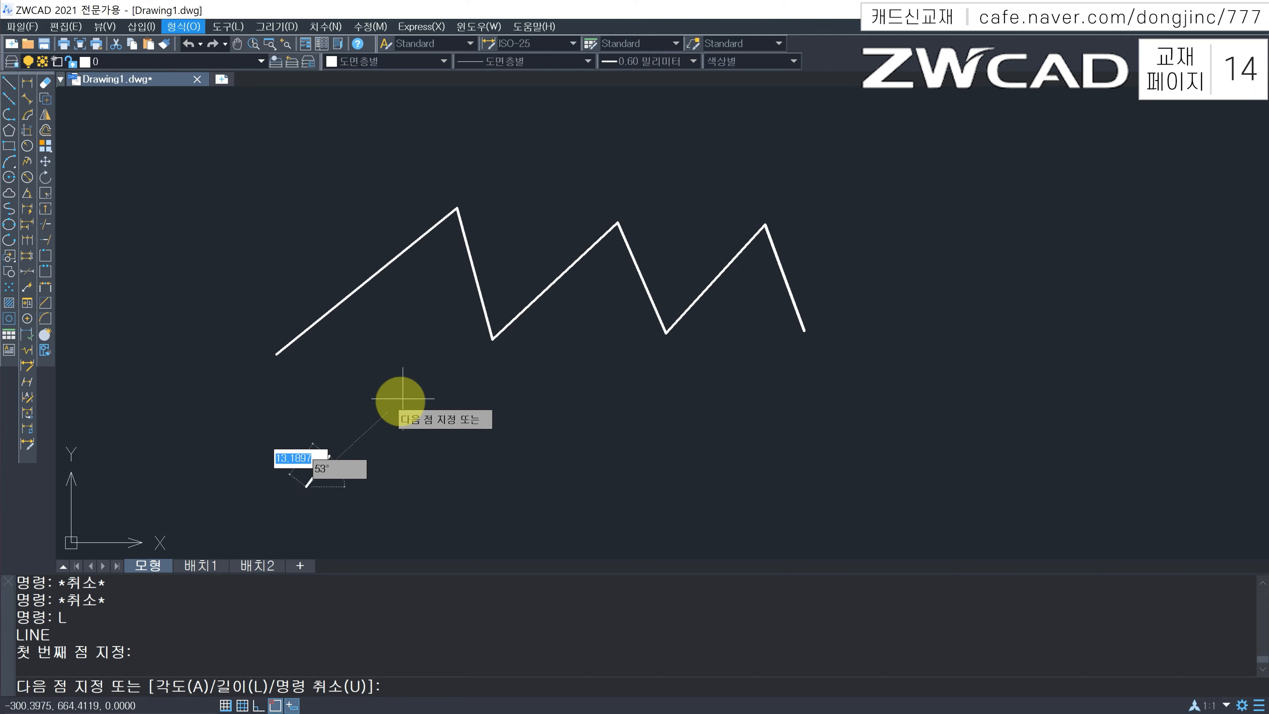
click(419, 391)
click(505, 481)
click(586, 399)
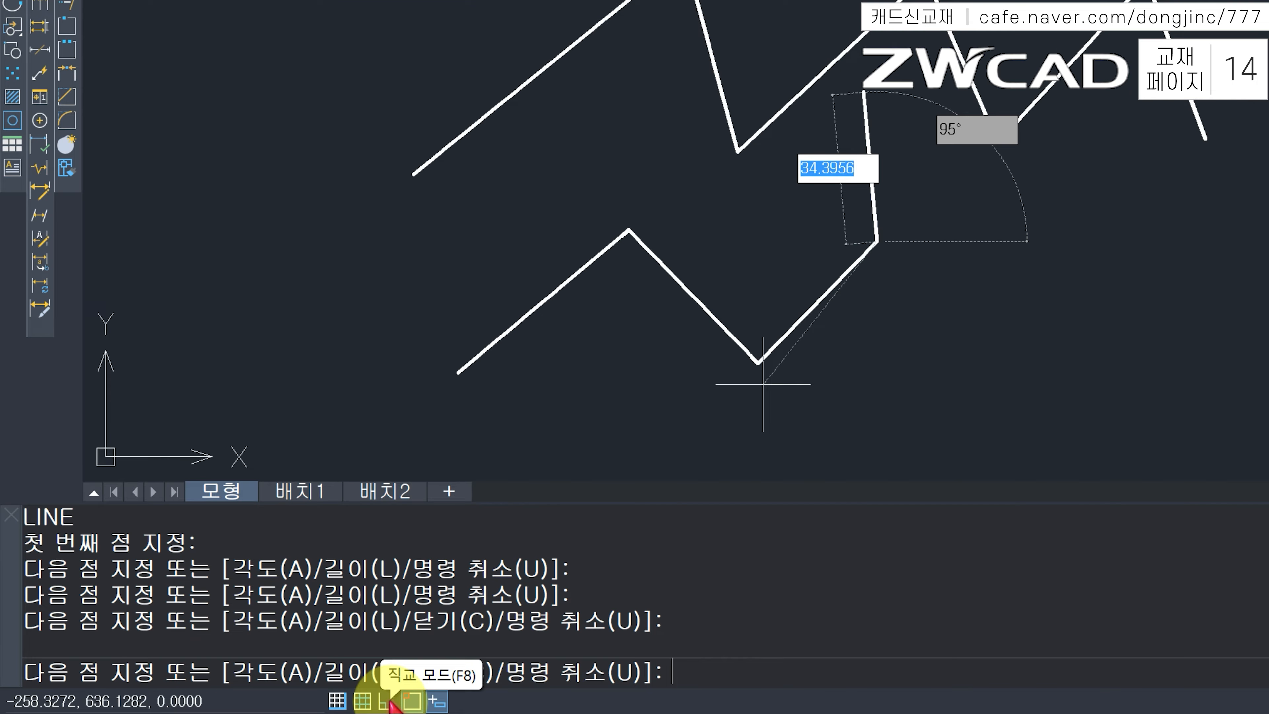
Turn ortho mode on and extend the second chain with straight segments to the right, up, right and down
click(390, 701)
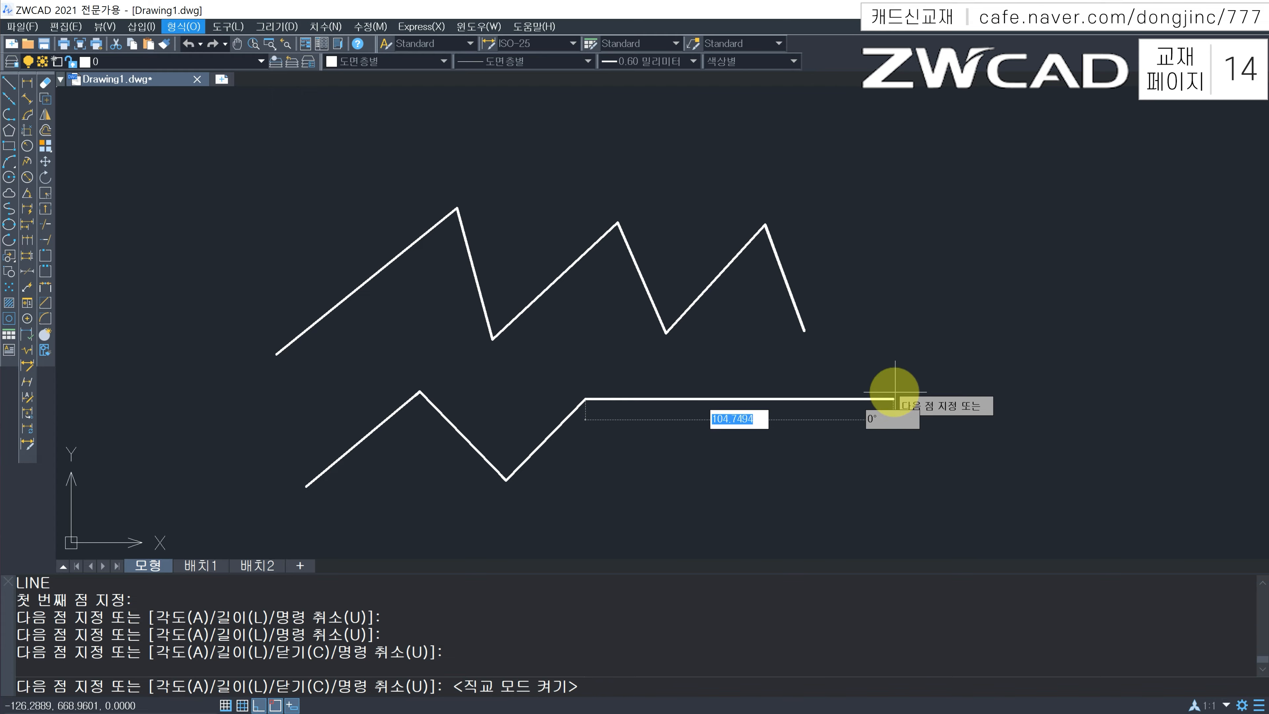
click(923, 400)
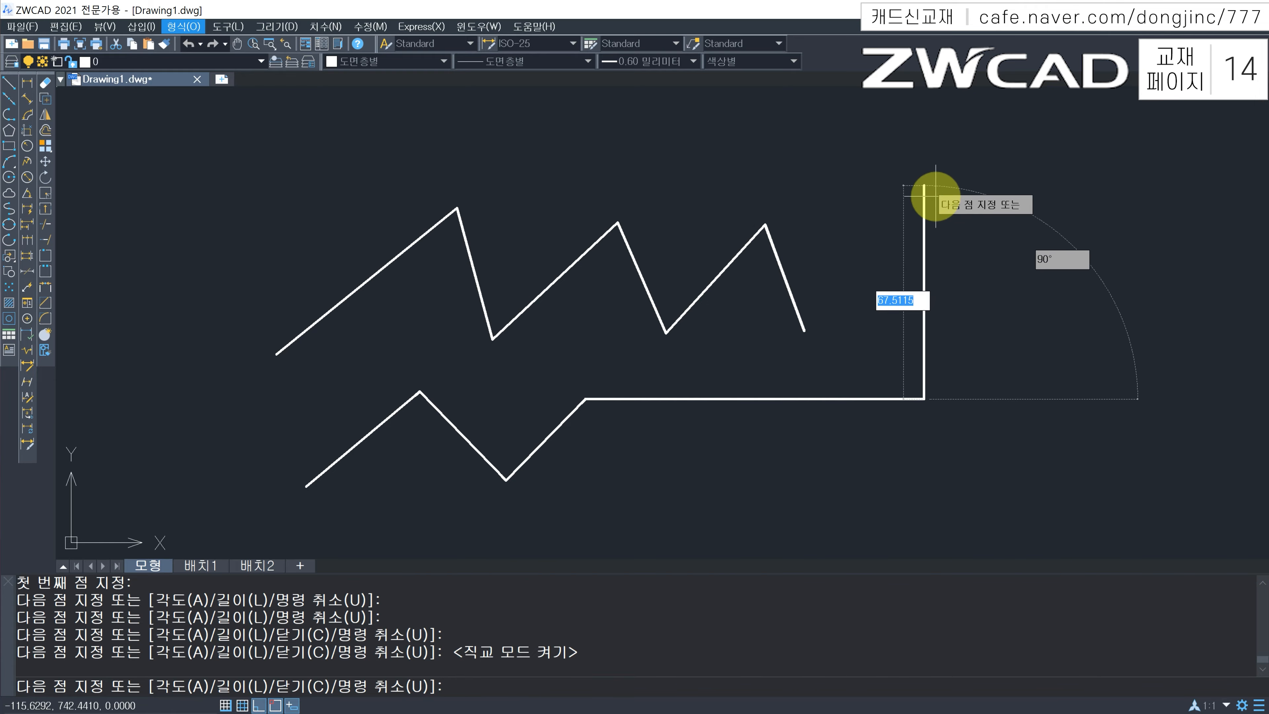
click(925, 219)
click(1024, 220)
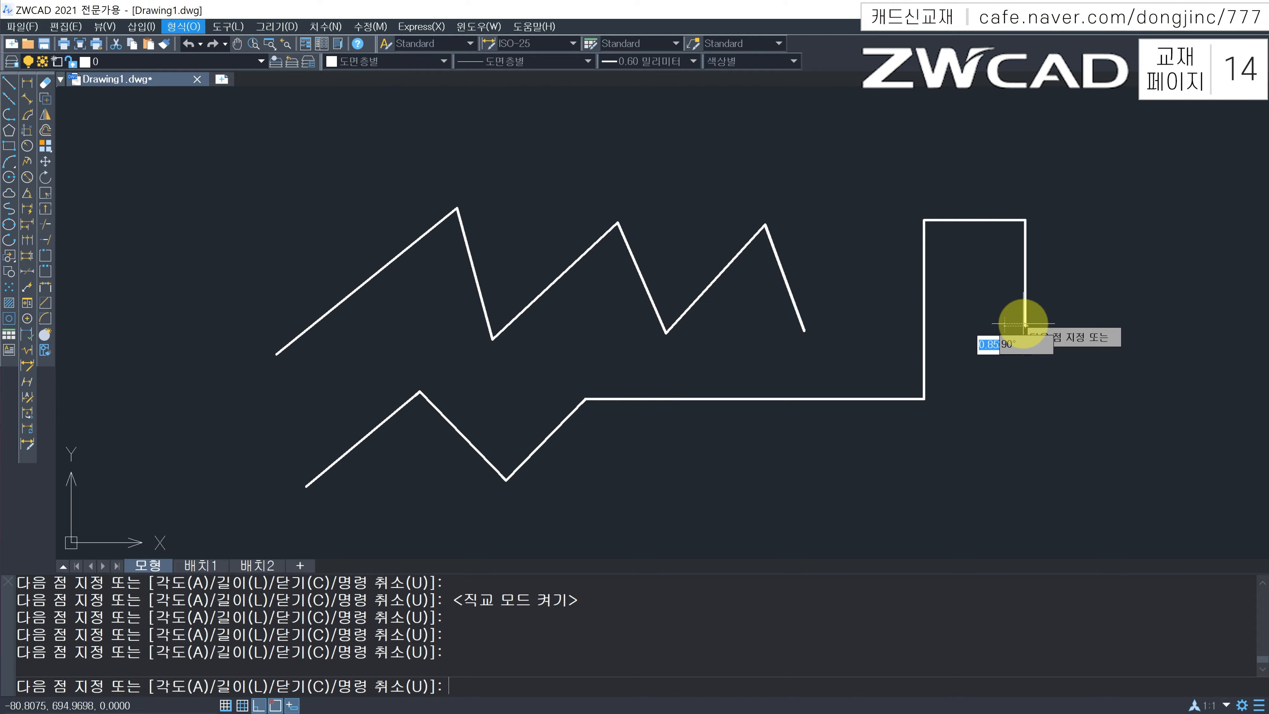
Turn ortho mode off and continue the chain with three slanted segments going up right, down right and down left
key(F8)
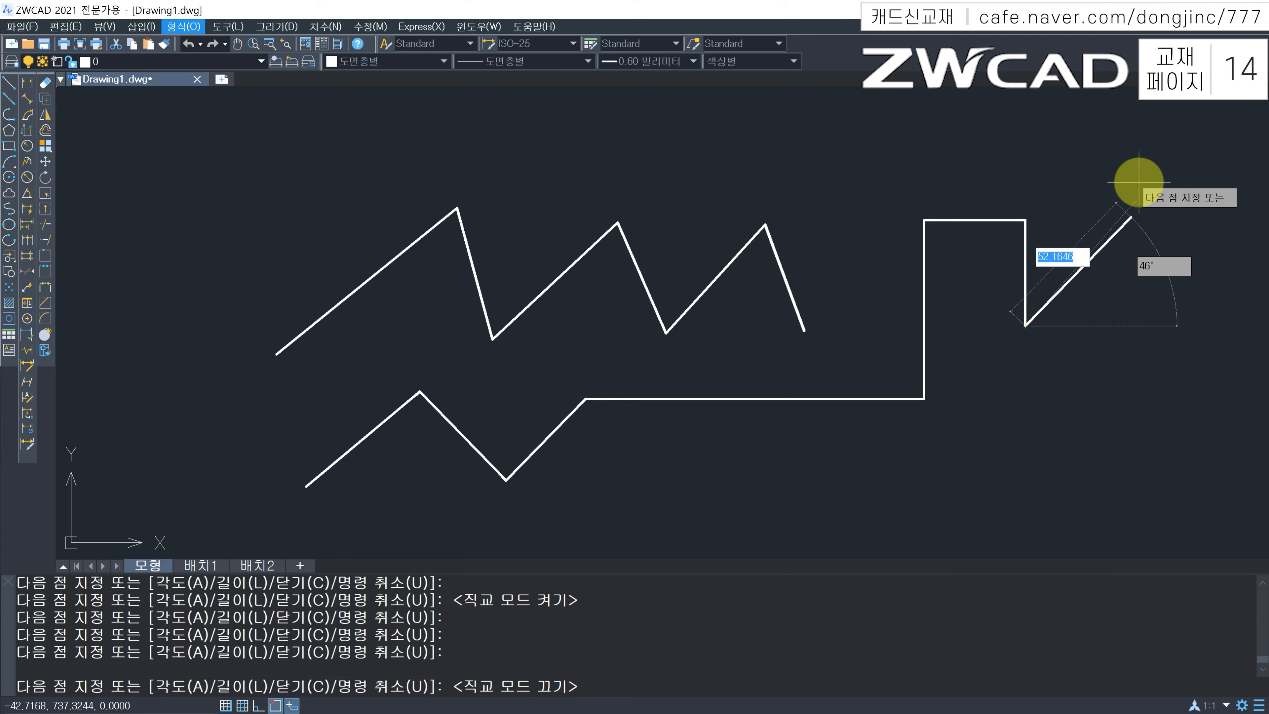
click(1139, 180)
click(1185, 398)
click(1023, 502)
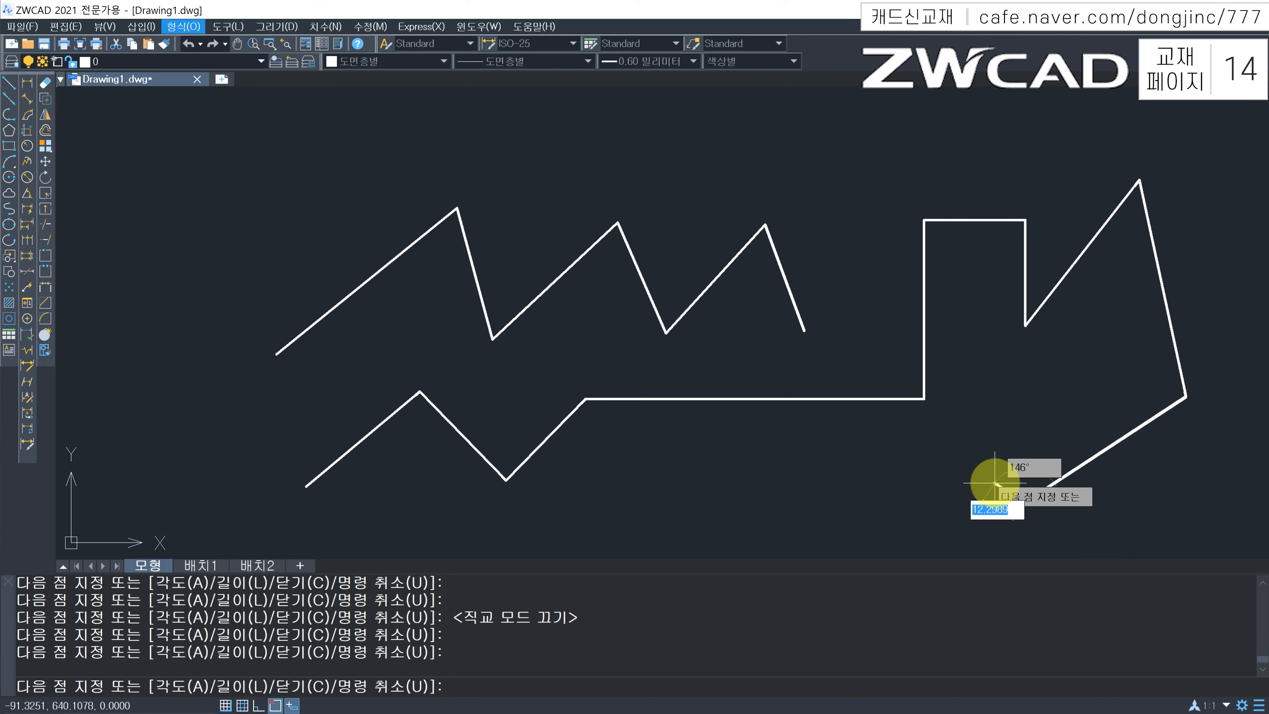
Turn ortho mode on, finish the second chain with one straight segment to the left and one upward, and end the command
key(F8)
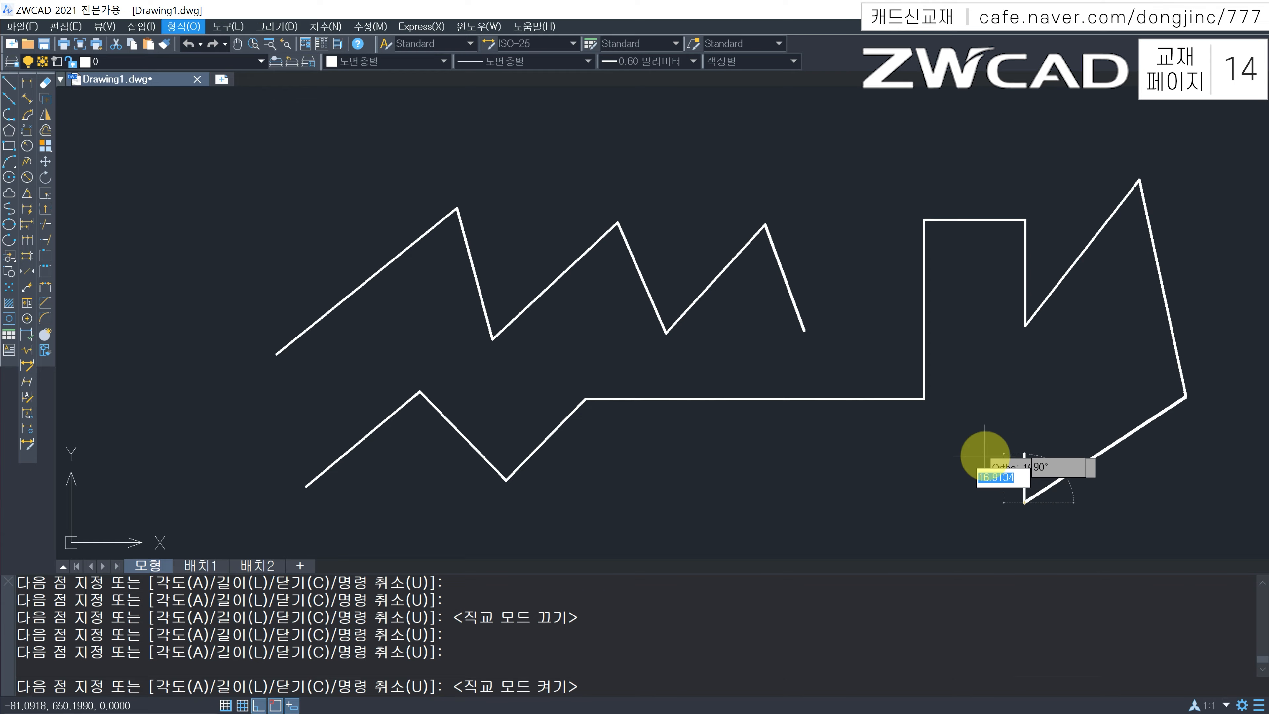
click(738, 512)
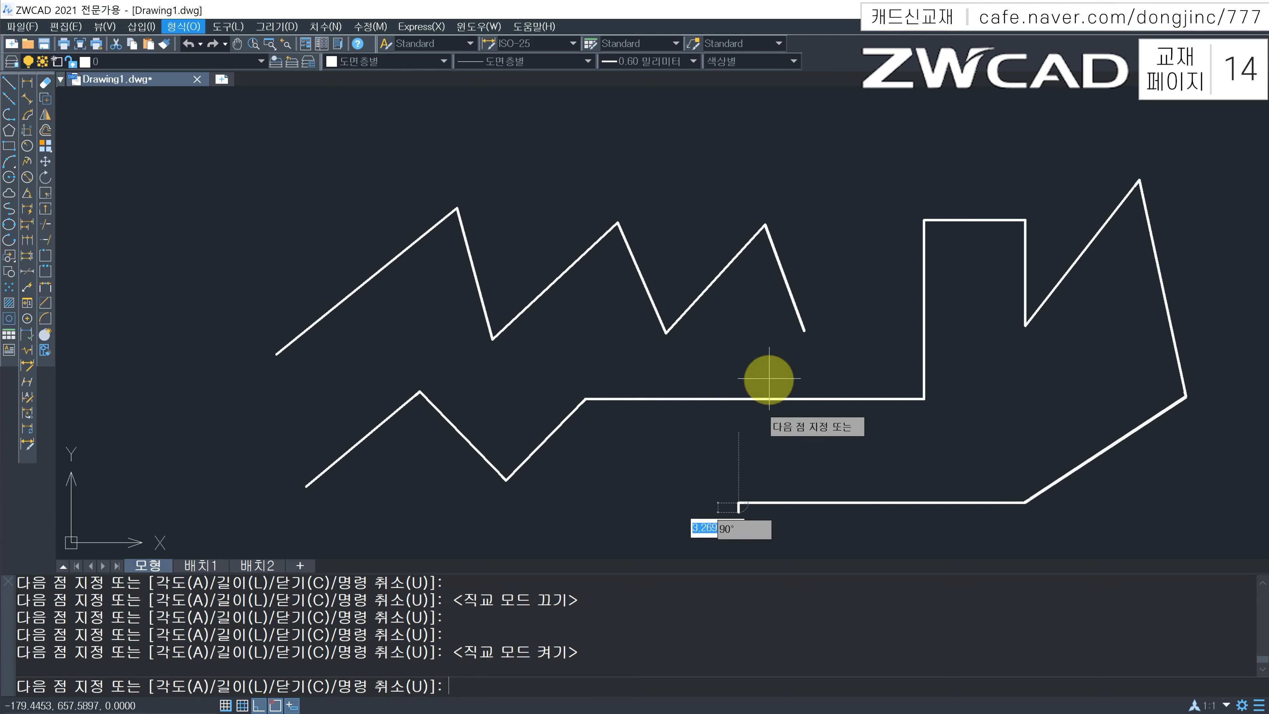
click(769, 156)
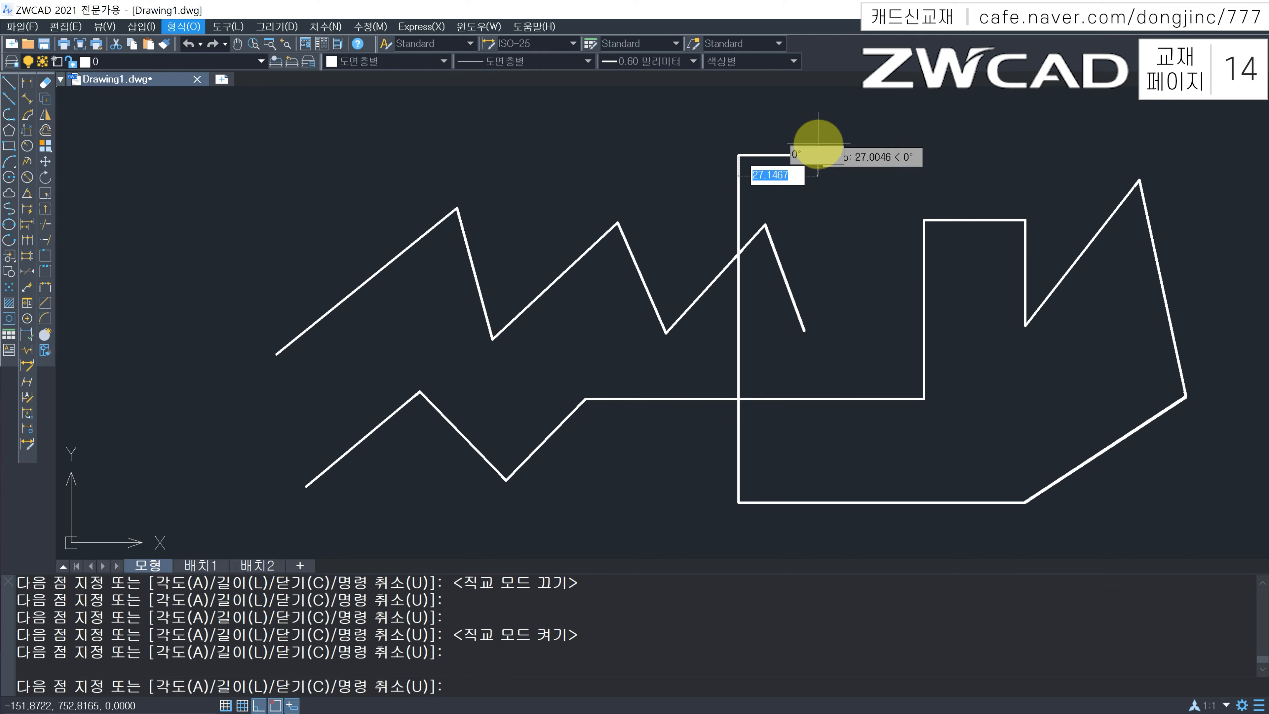
key(Escape)
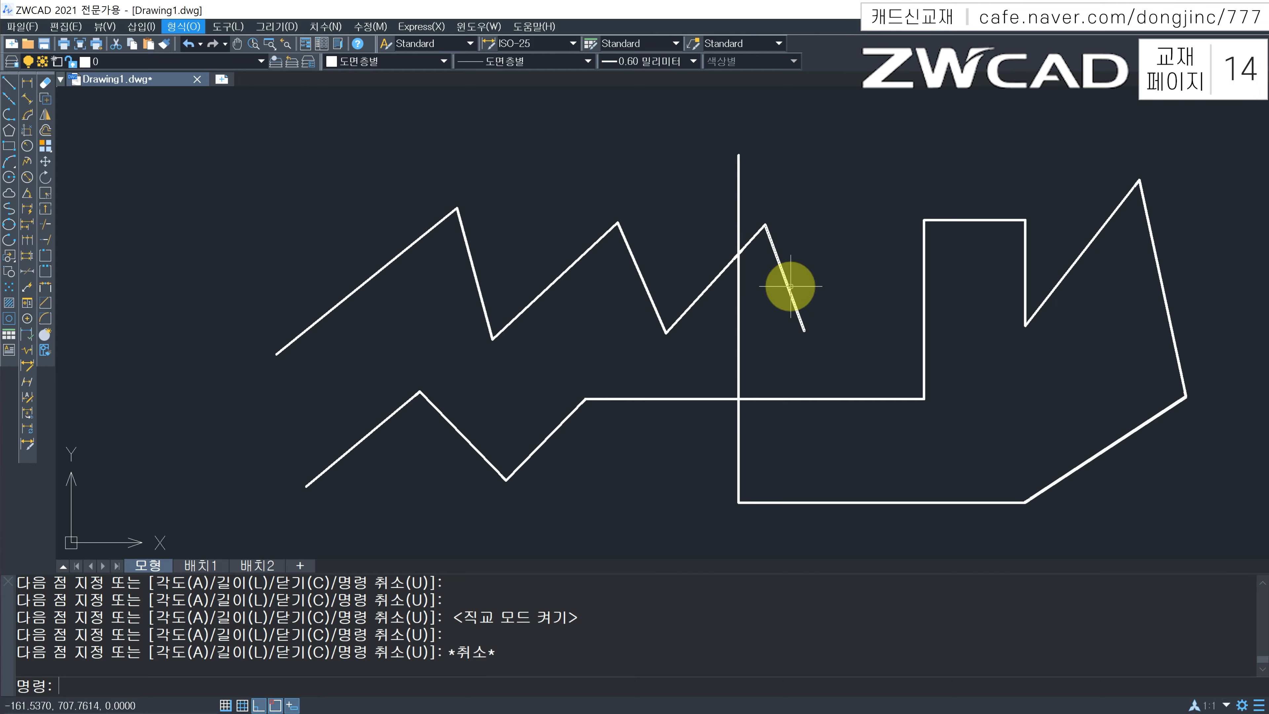
scroll(791, 286, down, 2)
scroll(699, 325, up, 2)
middle_drag(699, 326, 937, 331)
middle_drag(420, 330, 853, 335)
middle_drag(571, 305, 739, 304)
middle_drag(519, 291, 558, 291)
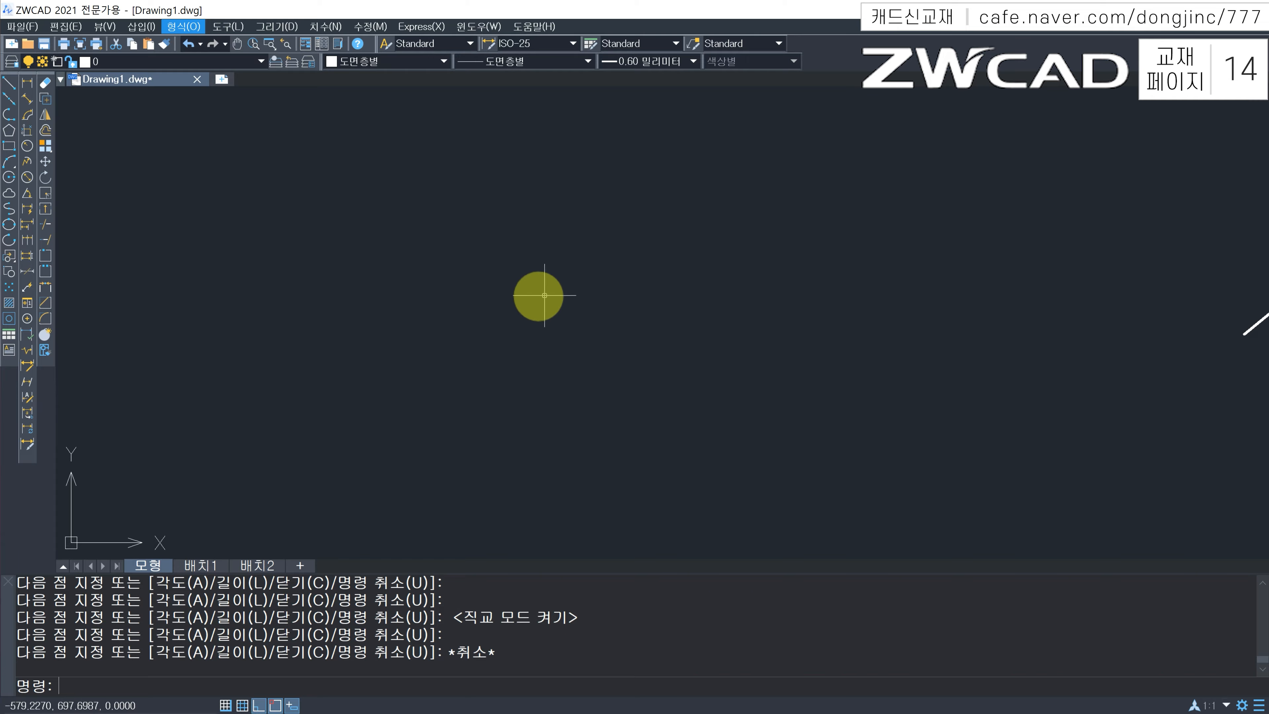
text(l)
key(Return)
key(Escape)
key(Escape)
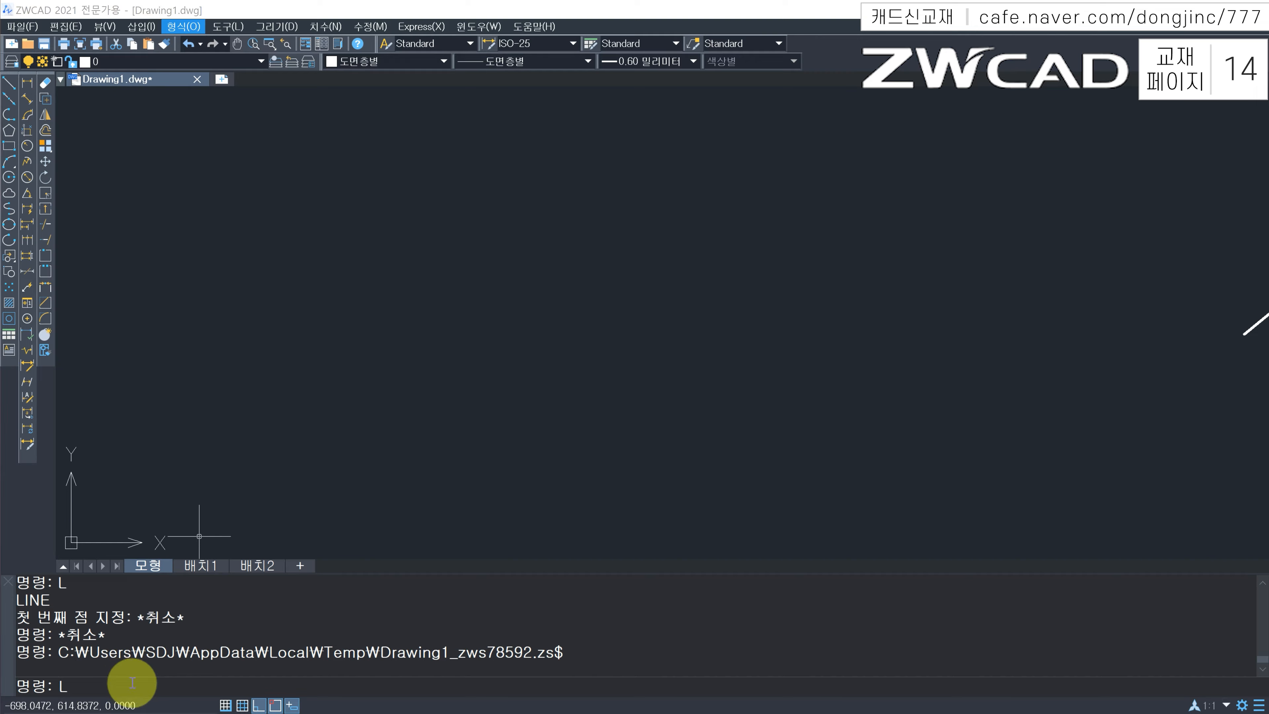
Draw a chain of three slanted lines in the empty area with ortho mode off, the first about 85 units long at 36°
key(Return)
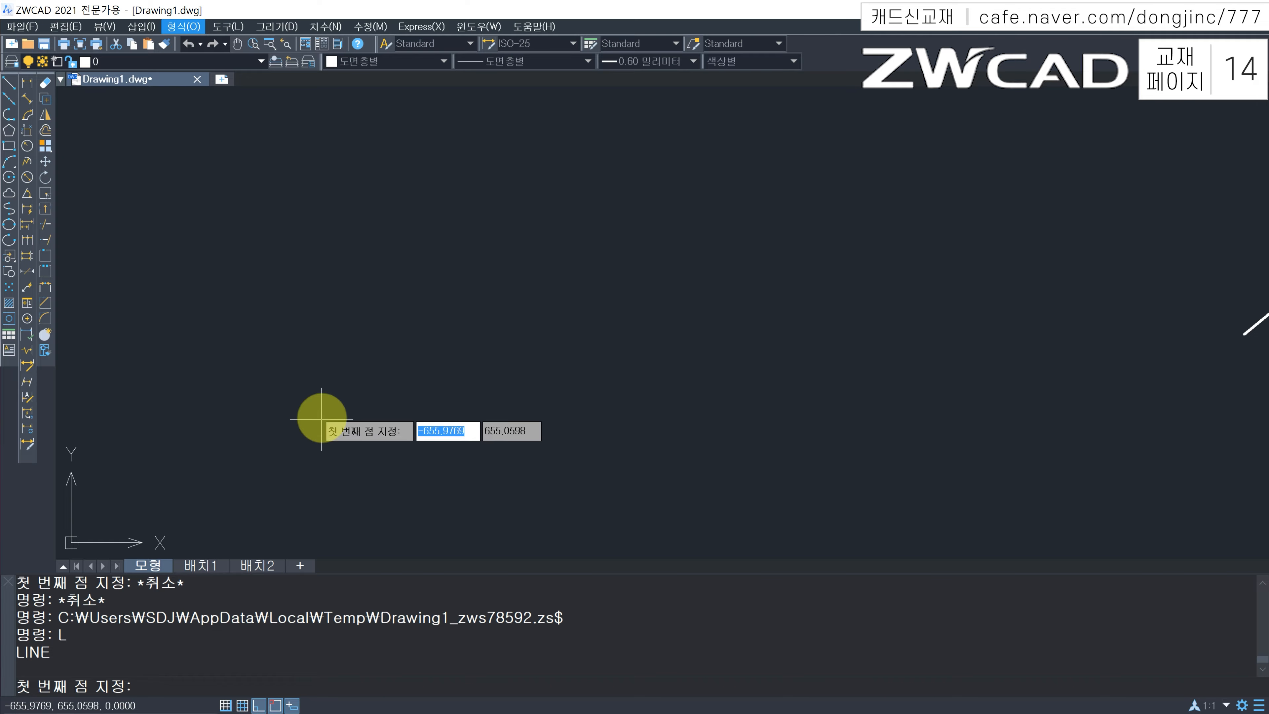
click(270, 325)
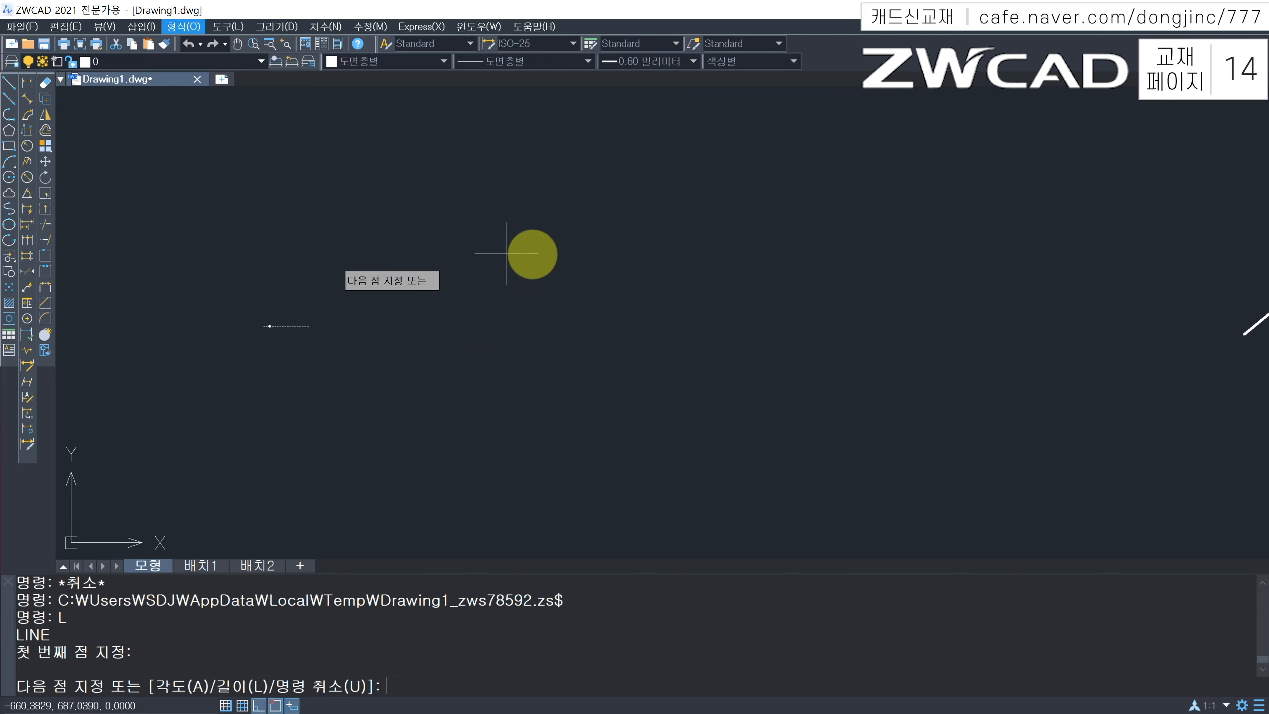
key(F8)
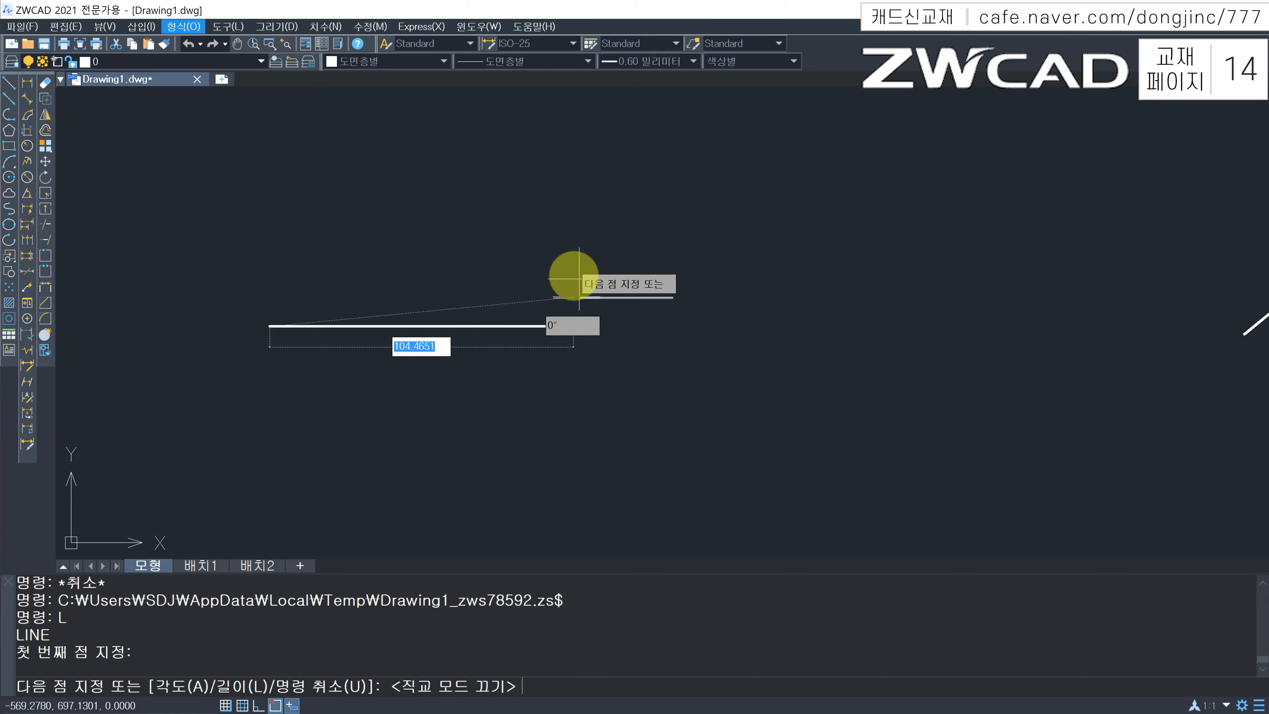
key(ctrl+z)
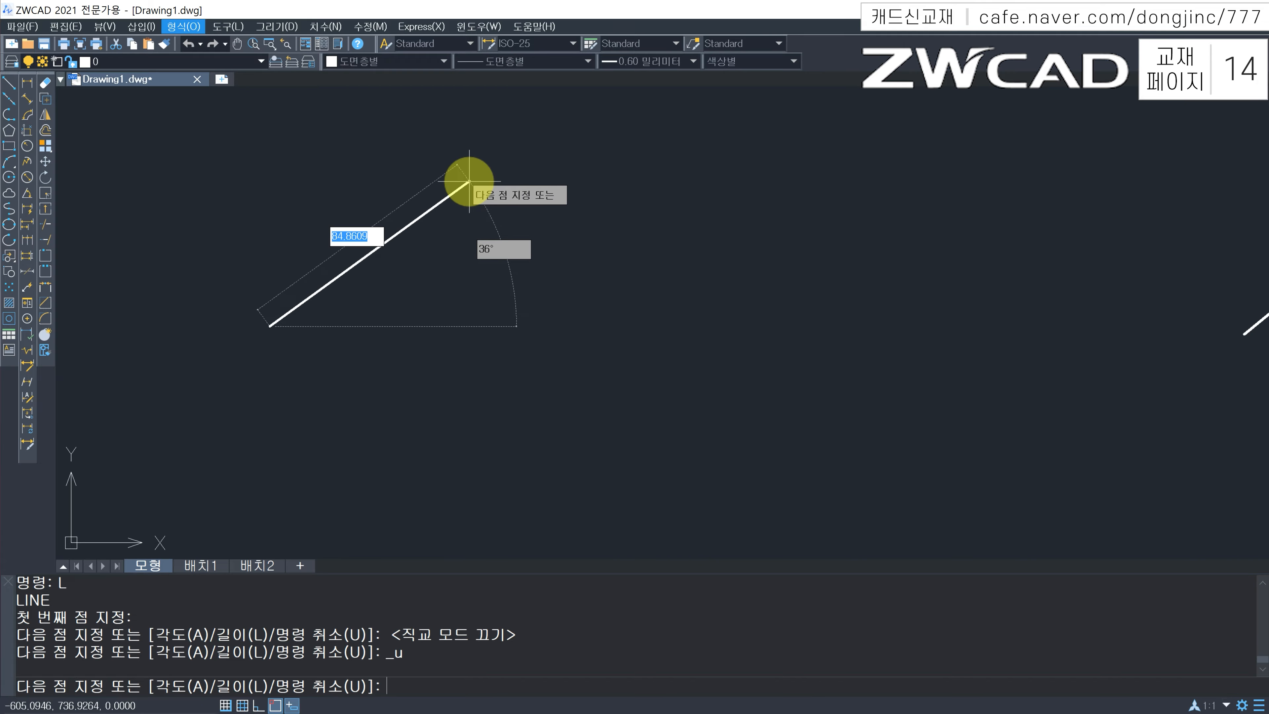
click(469, 181)
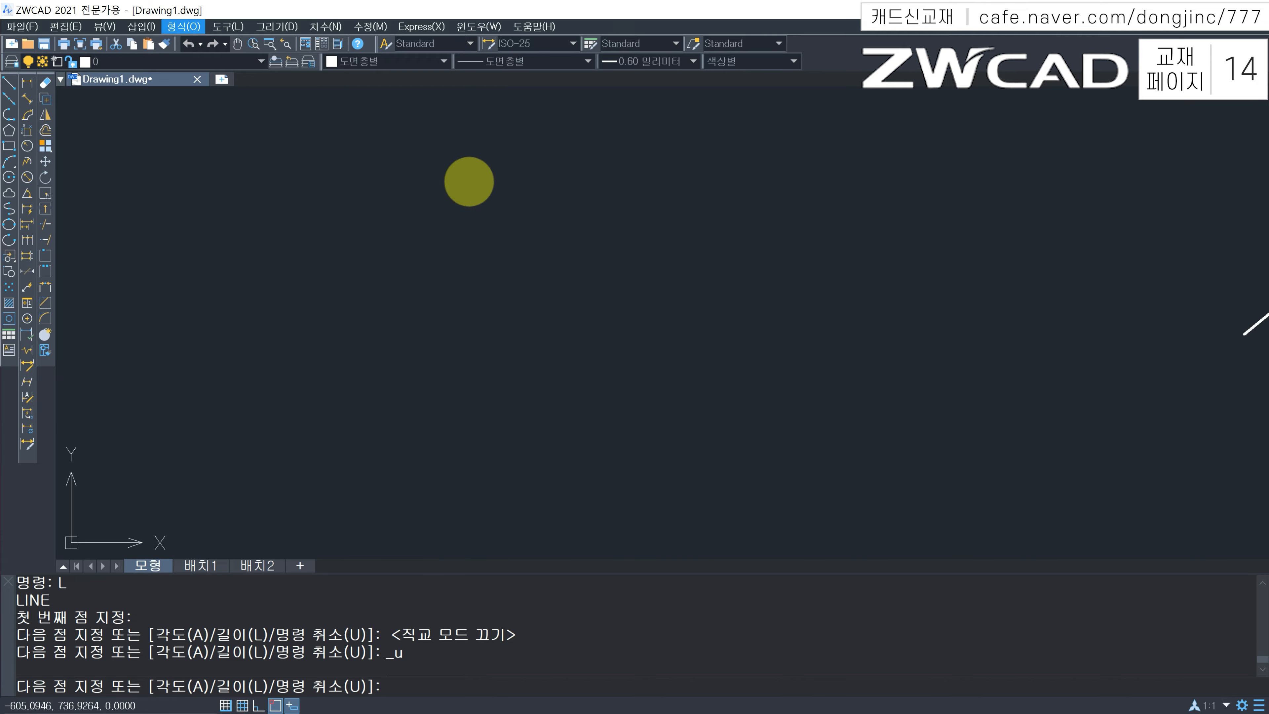
click(534, 311)
click(608, 221)
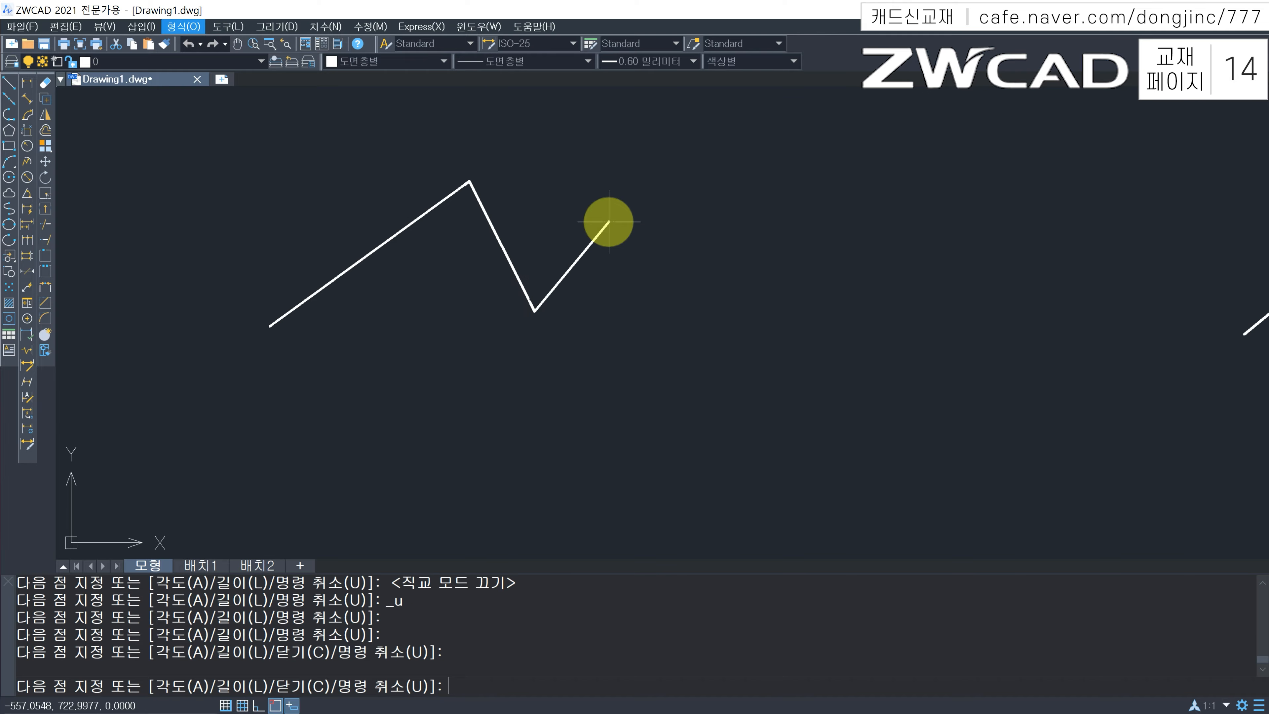
key(Escape)
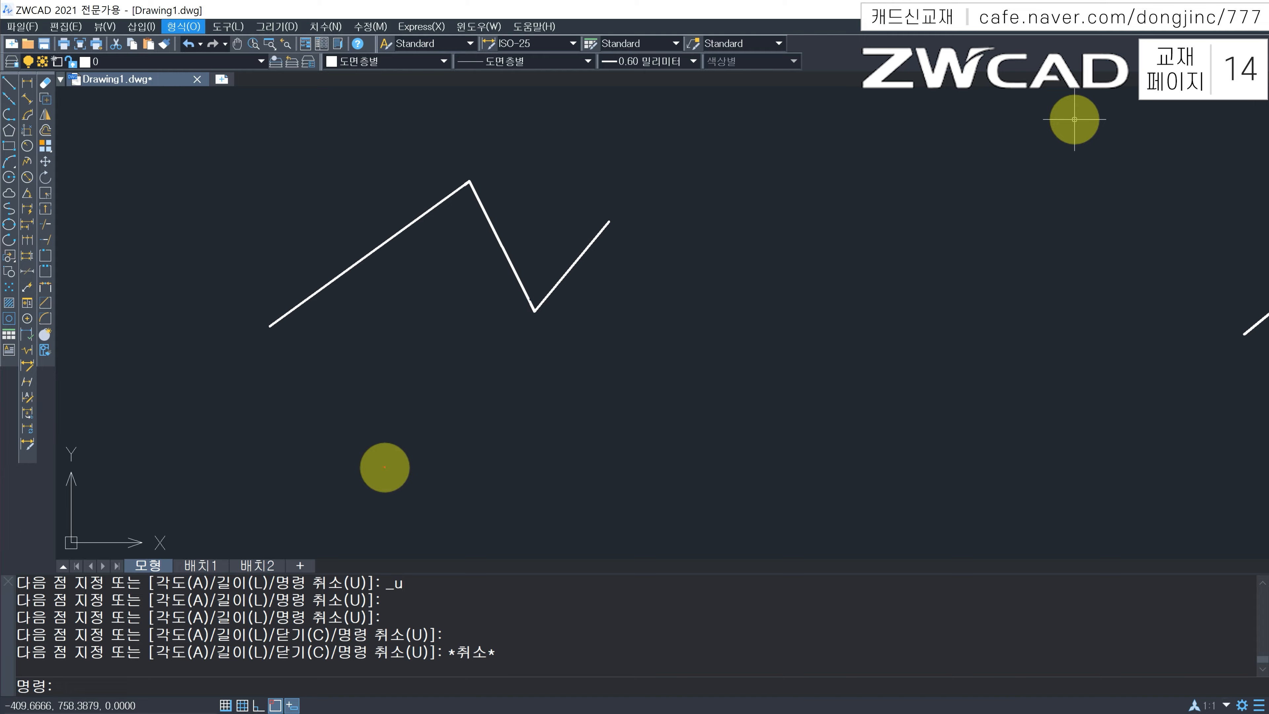
mouse_move(298, 494)
mouse_down()
mouse_move(396, 496)
mouse_move(681, 453)
mouse_up()
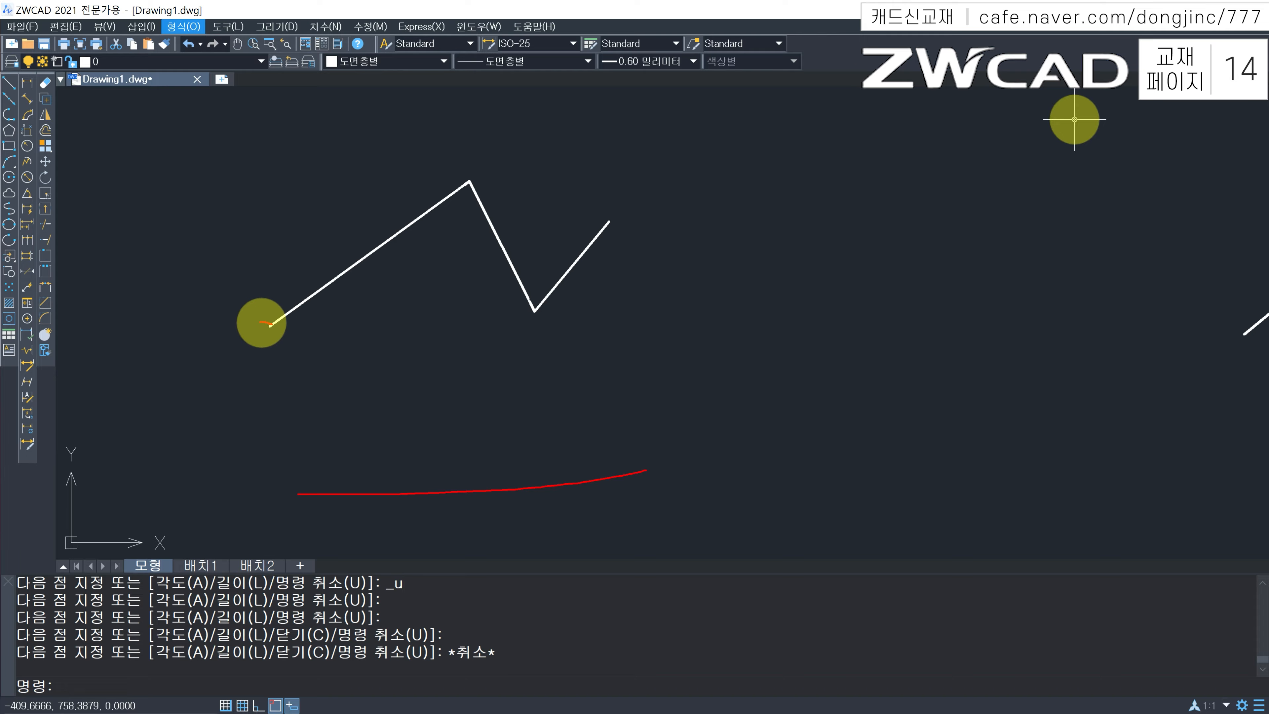
drag(258, 337, 260, 310)
mouse_move(473, 172)
mouse_down()
mouse_move(473, 186)
mouse_move(478, 168)
mouse_up()
drag(543, 290, 540, 309)
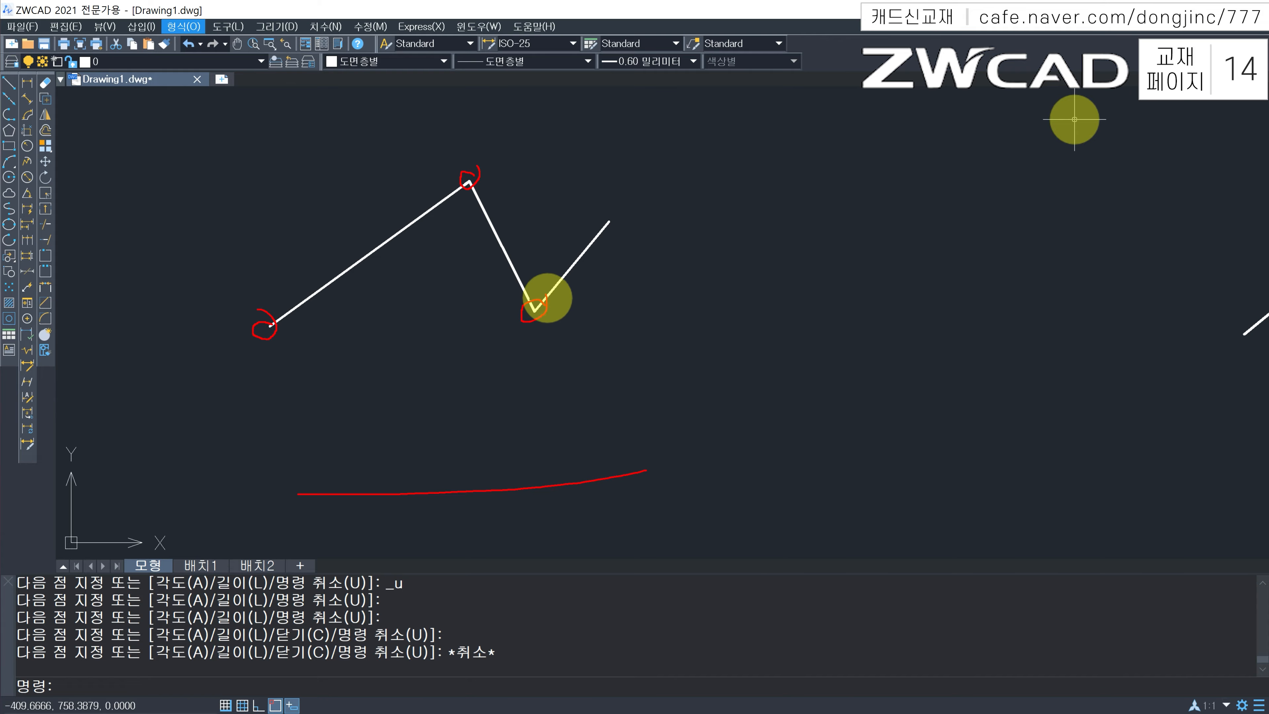
mouse_move(609, 206)
mouse_down()
mouse_move(614, 224)
mouse_move(606, 208)
mouse_up()
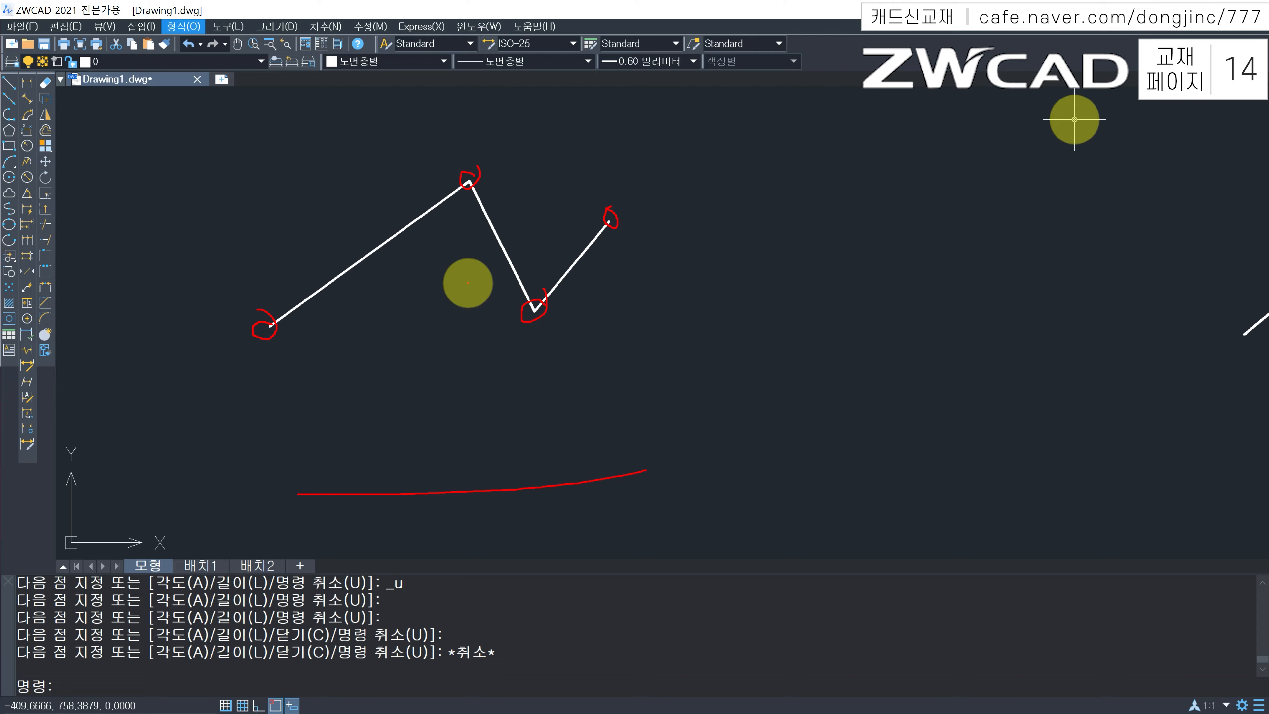
mouse_move(274, 275)
mouse_down()
mouse_move(269, 290)
mouse_move(288, 270)
mouse_up()
drag(481, 141, 497, 138)
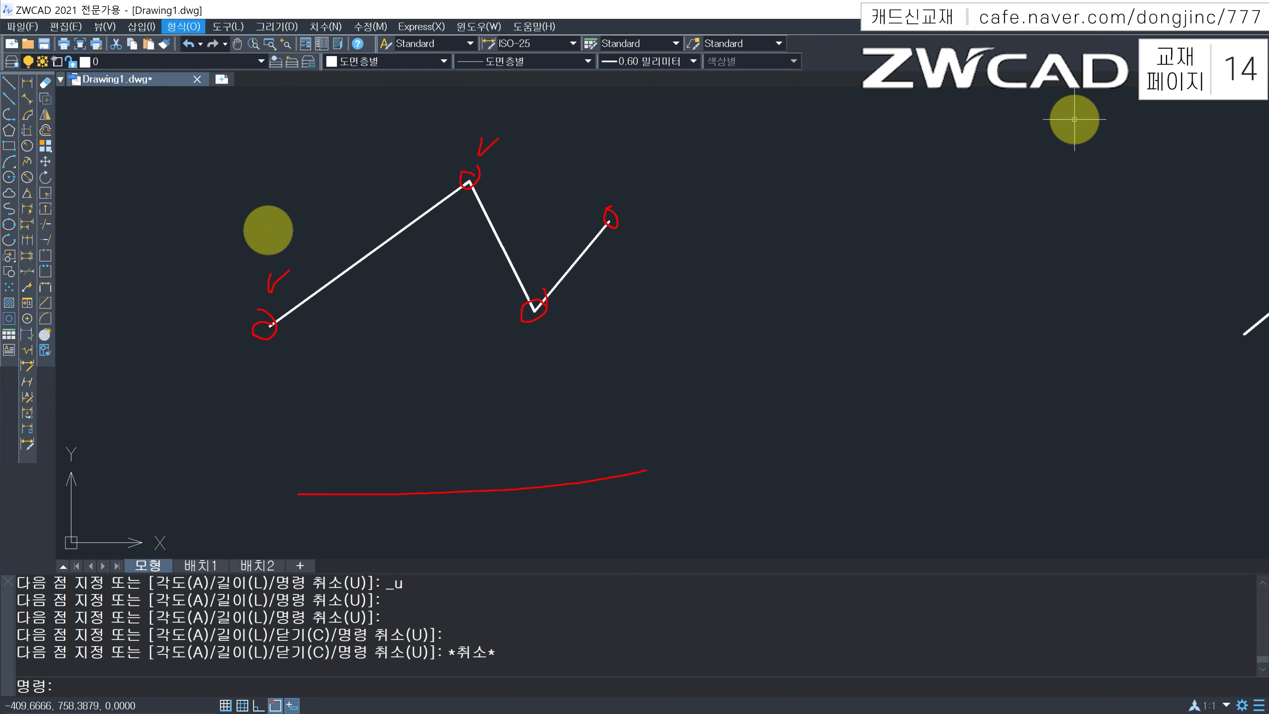
mouse_move(231, 260)
mouse_down()
mouse_move(260, 261)
mouse_move(277, 244)
mouse_up()
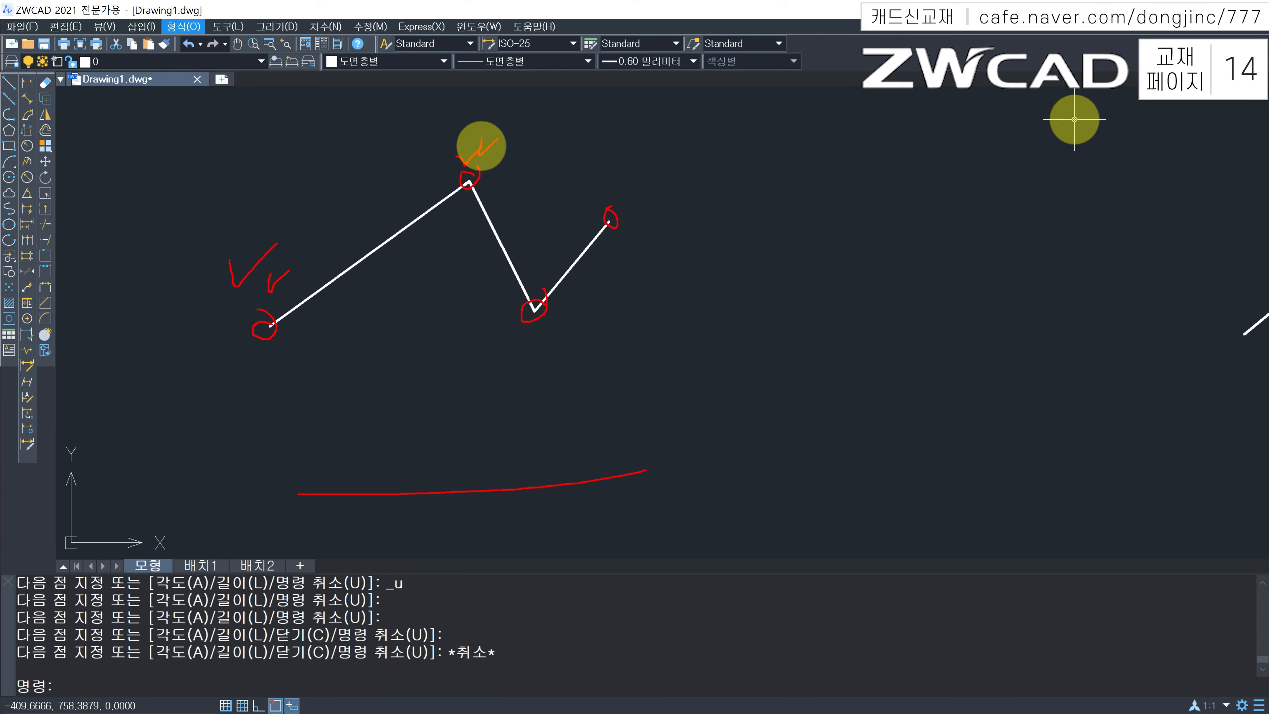
key(Escape)
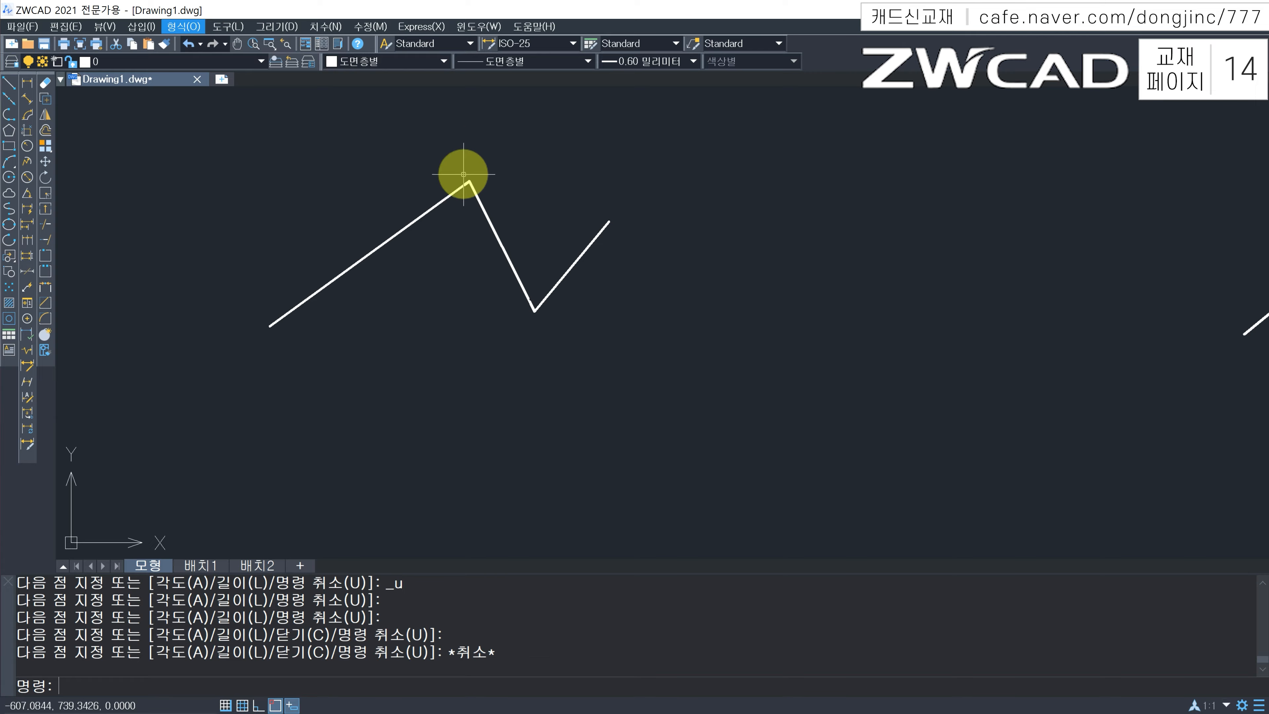
middle_drag(456, 275, 693, 325)
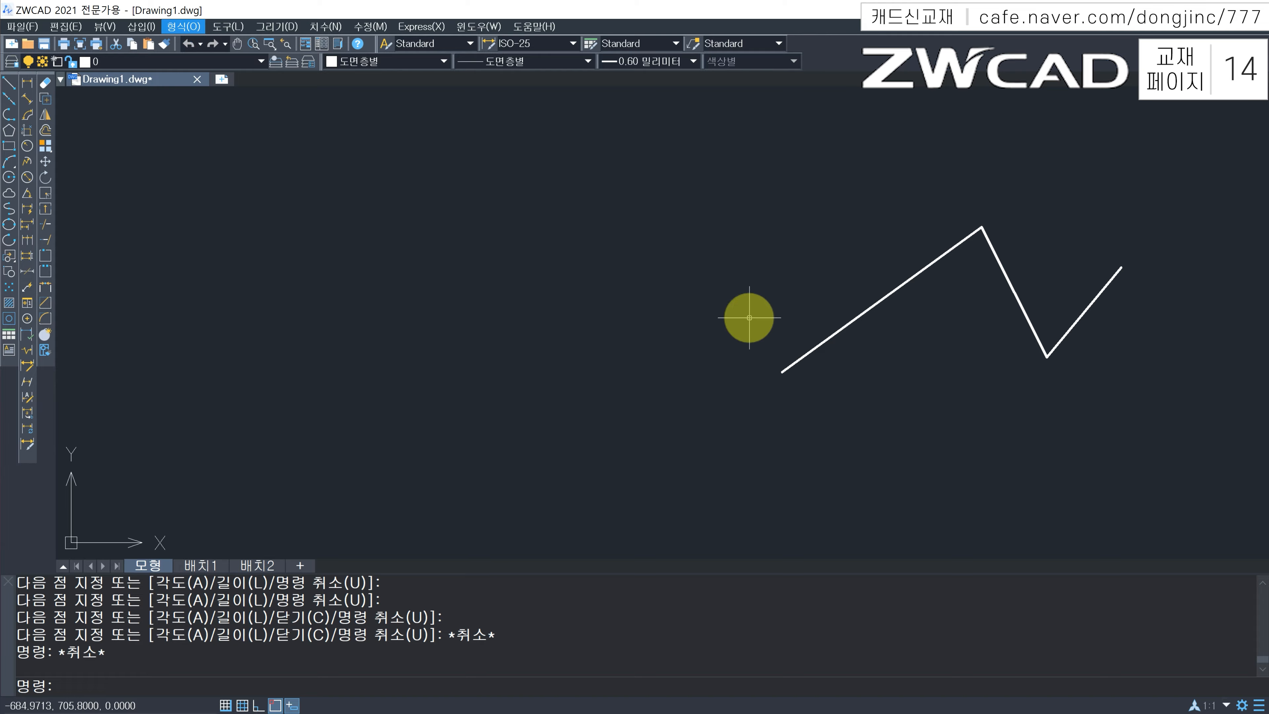
text(L)
key(Return)
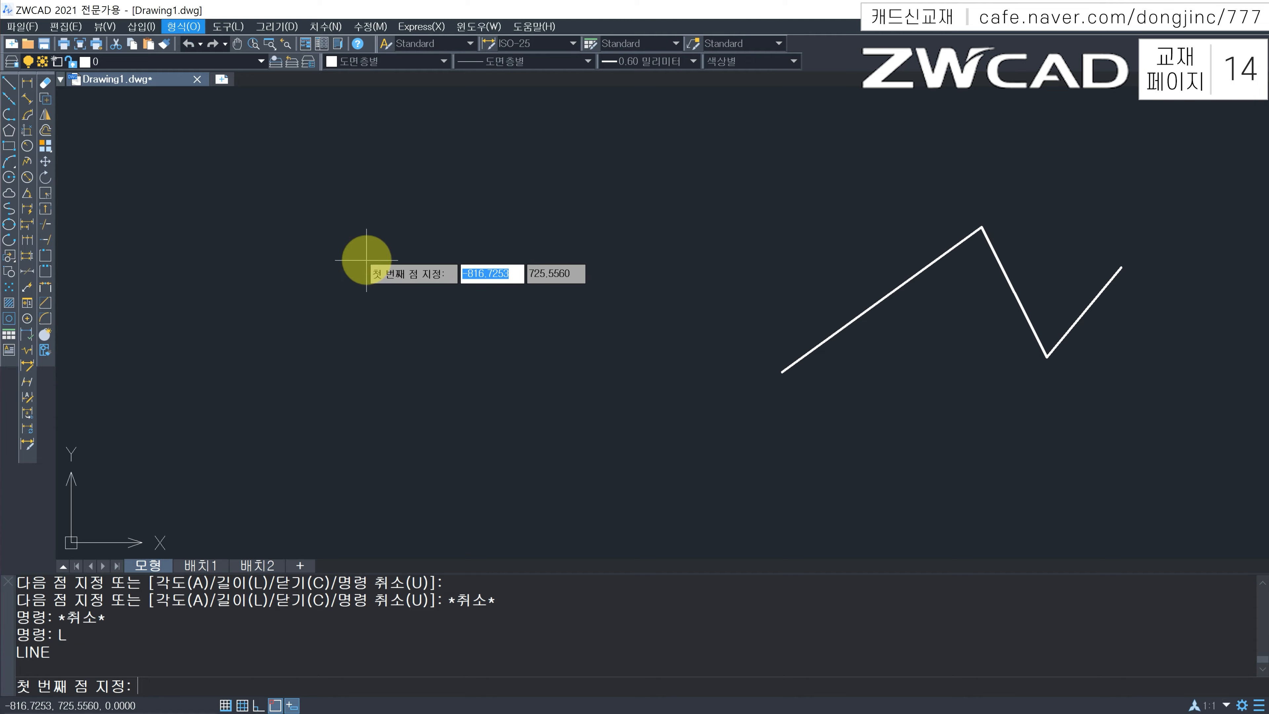
key(Escape)
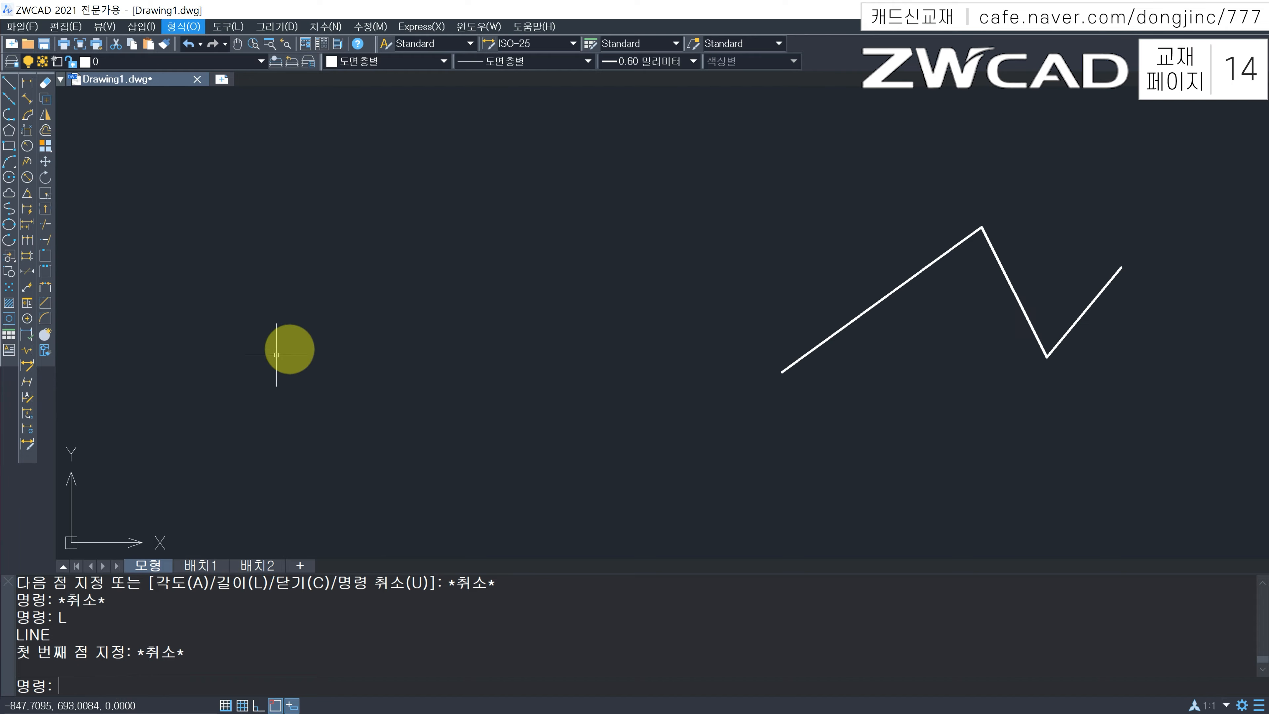
key(Escape)
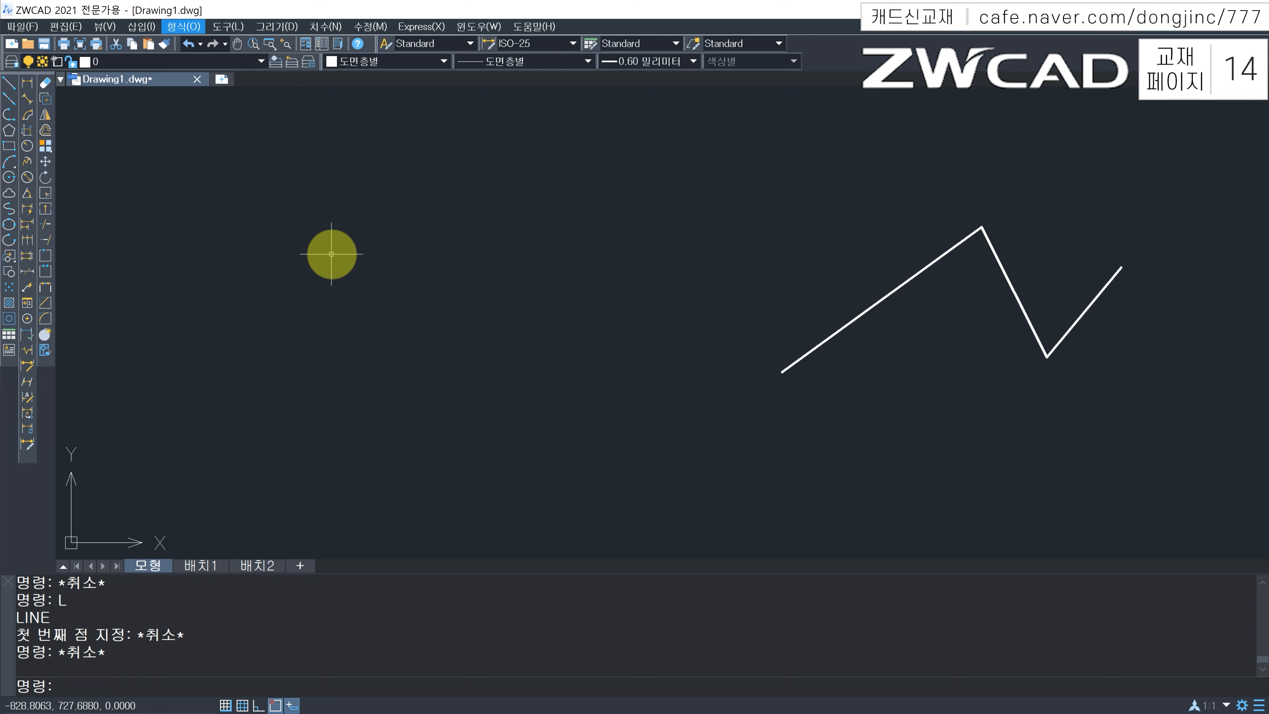
Start a new line in the empty area left of the three-segment zigzag and turn ortho mode on
text(l)
key(Return)
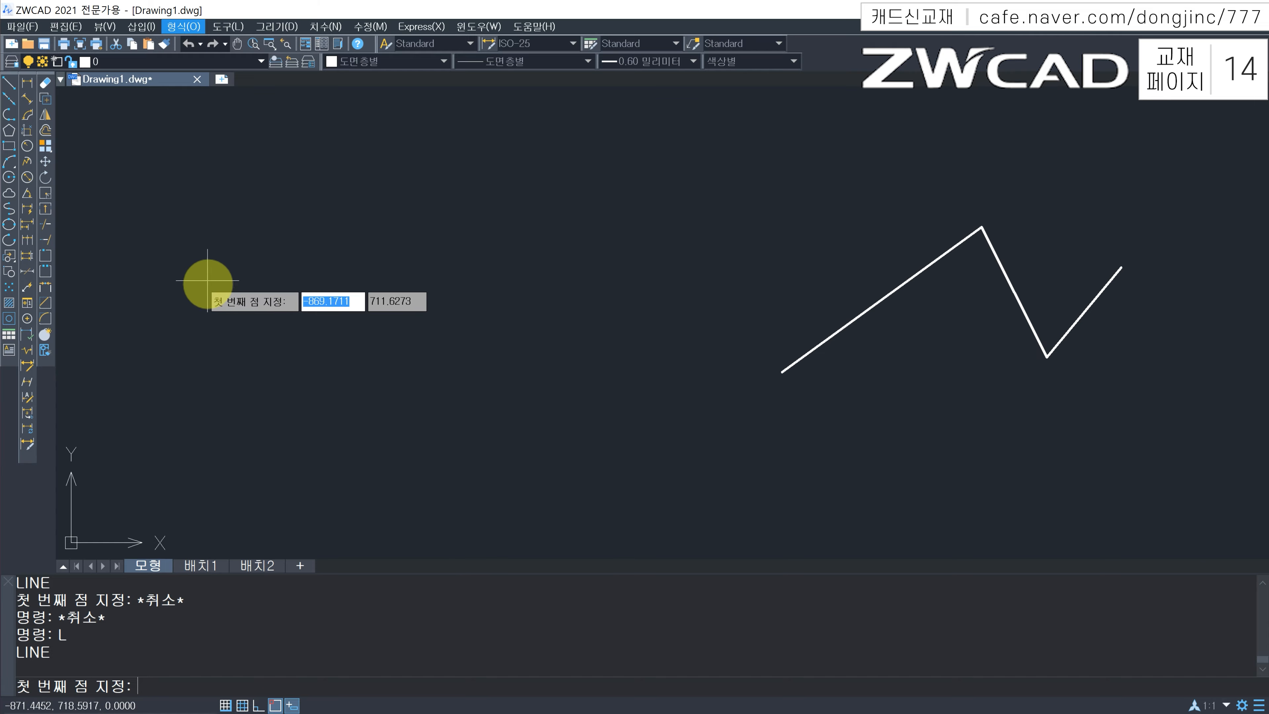
click(225, 297)
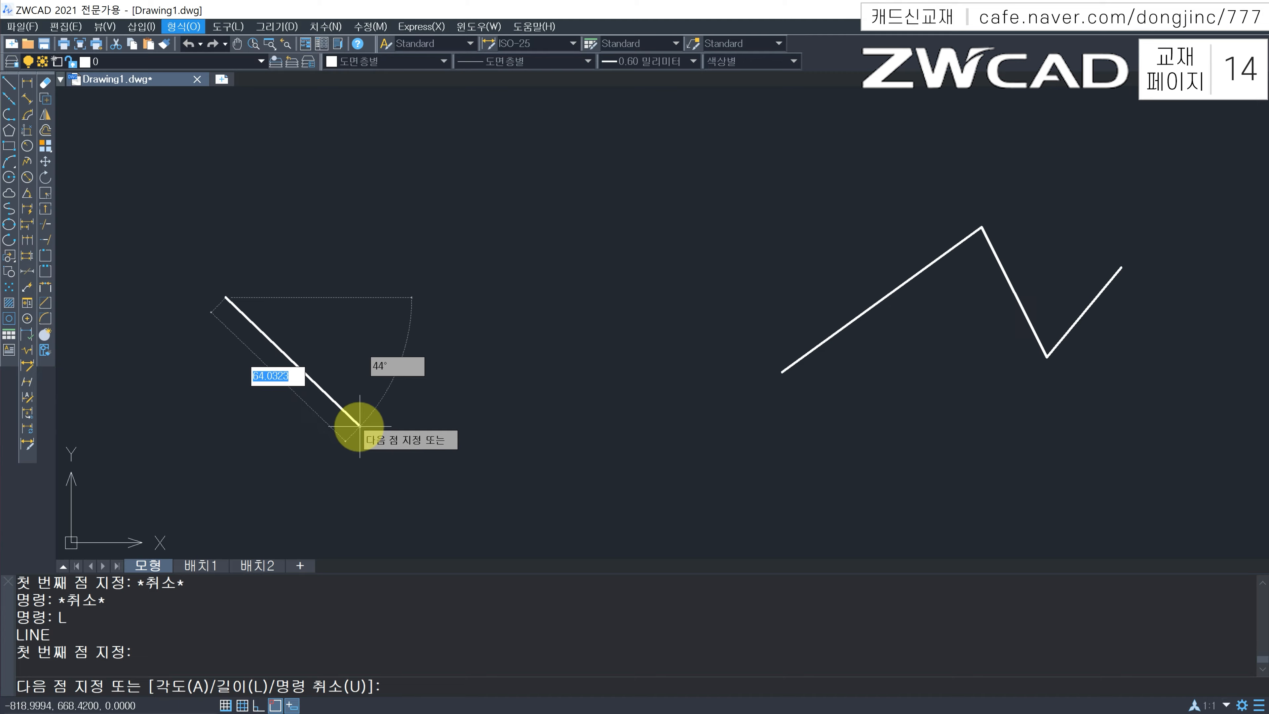
key(F8)
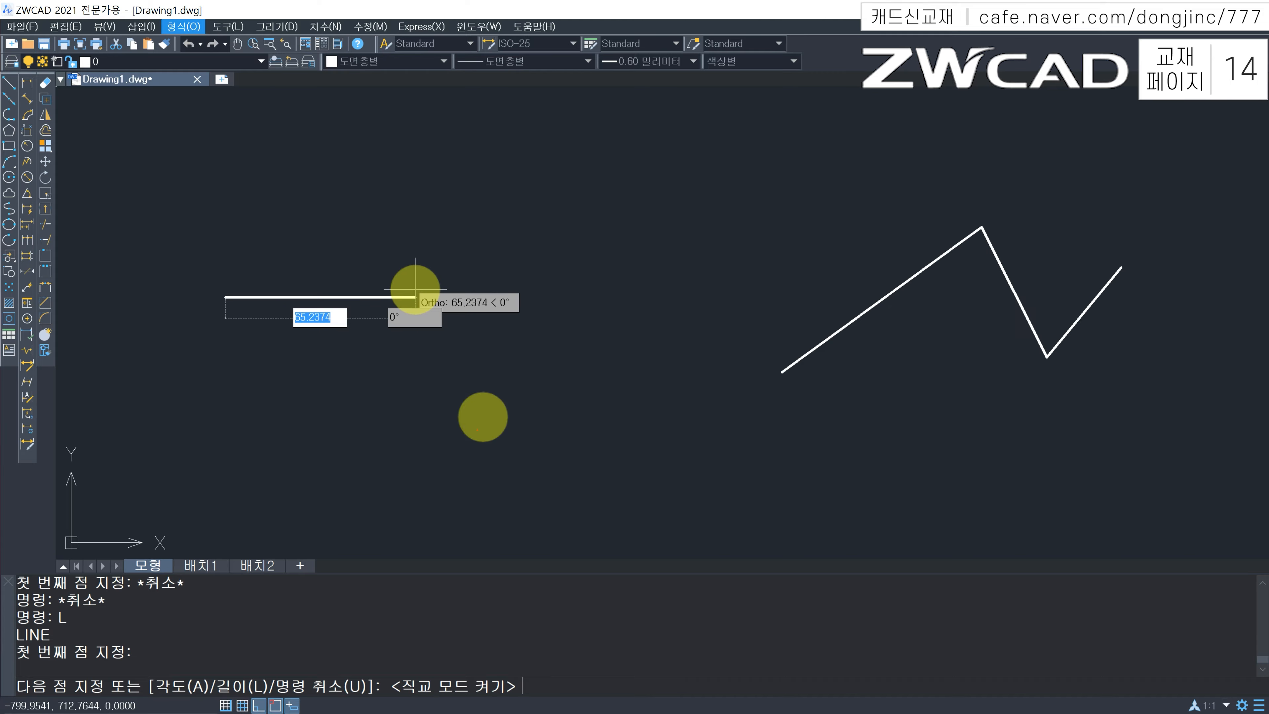
mouse_move(283, 326)
mouse_down()
mouse_move(346, 334)
mouse_move(303, 340)
mouse_move(334, 300)
mouse_move(298, 328)
mouse_up()
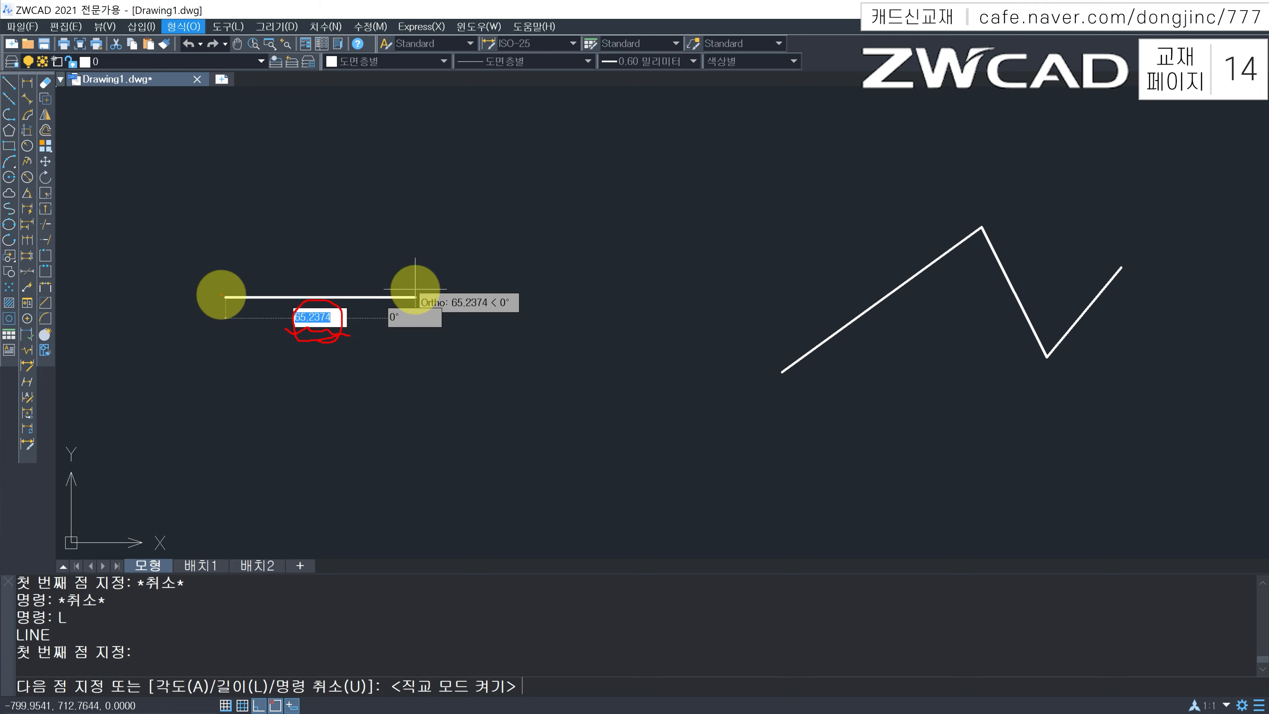
drag(227, 295, 414, 296)
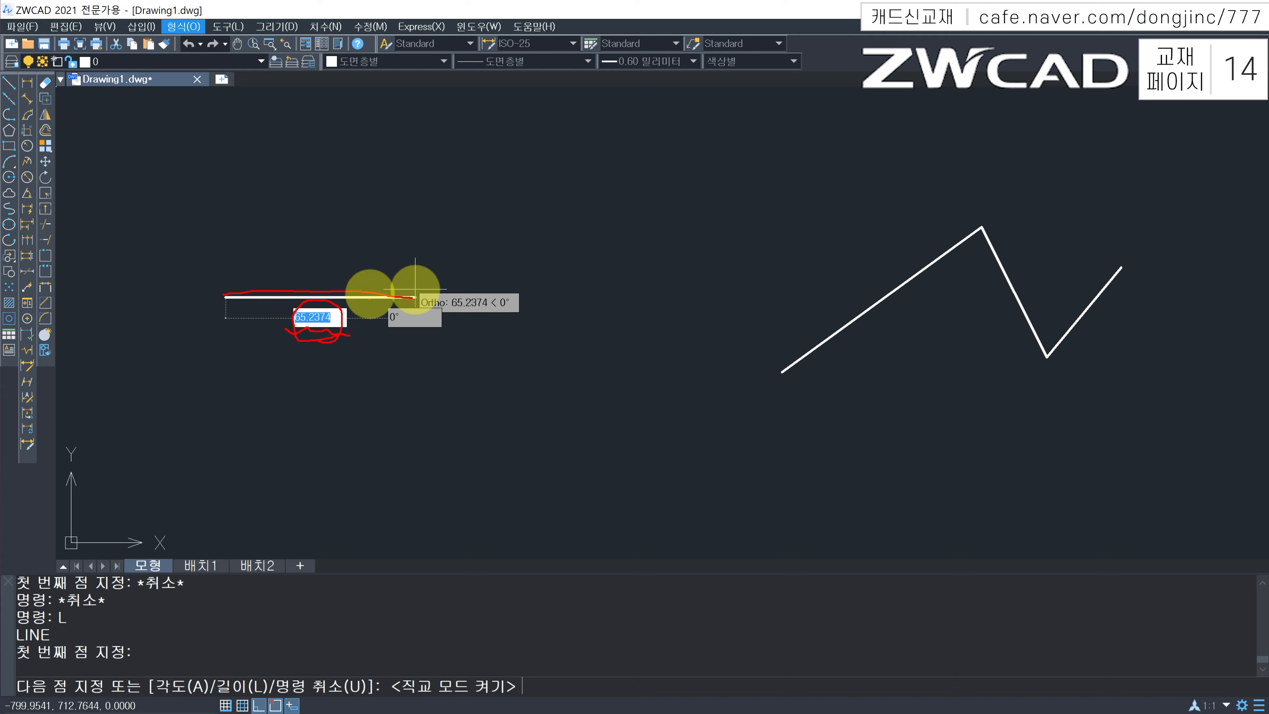
mouse_move(327, 332)
mouse_down()
mouse_move(283, 320)
mouse_move(354, 311)
mouse_move(306, 349)
mouse_up()
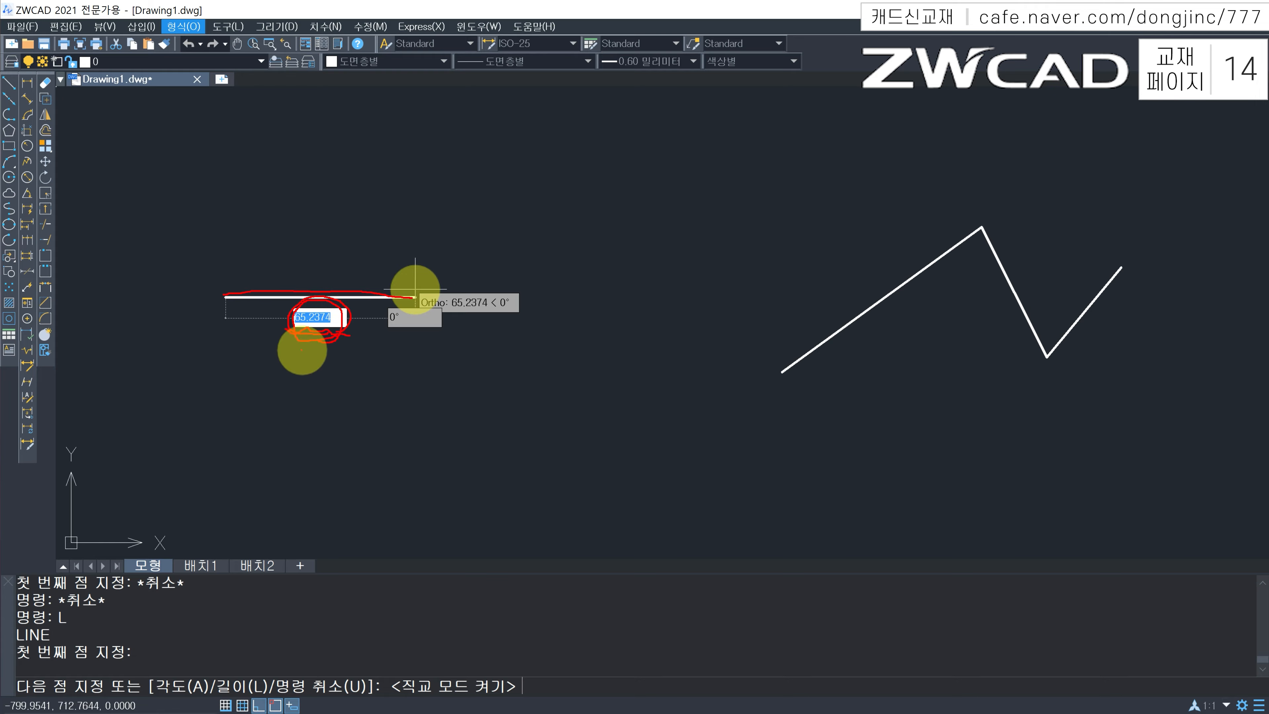
key(Escape)
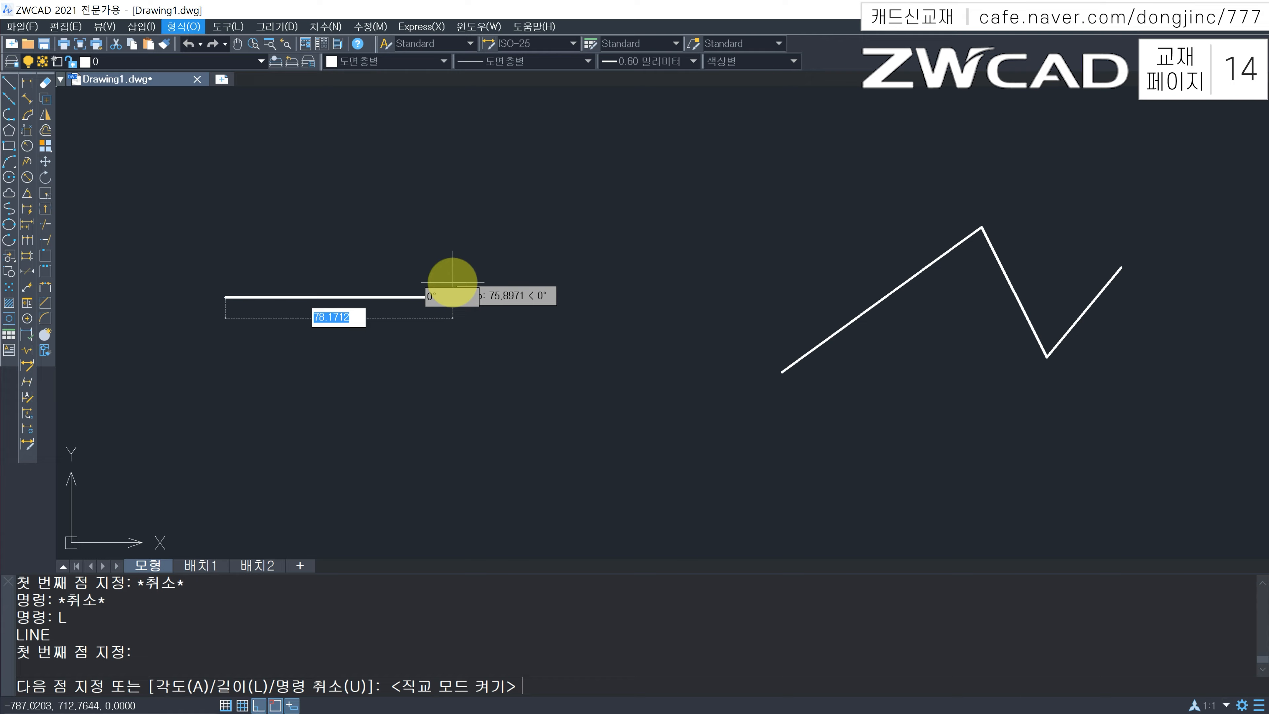
Draw the horizontal segment to the right with a length of 30 and end the line
text(3)
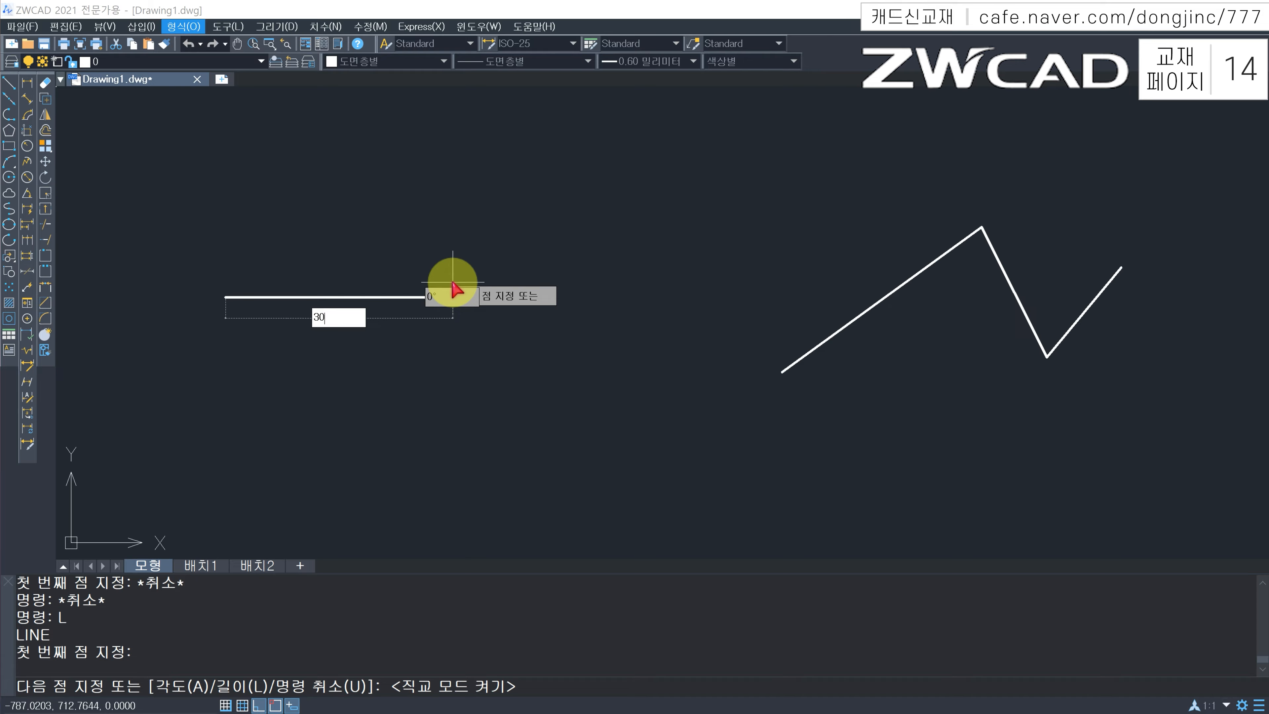
text(0)
key(Return)
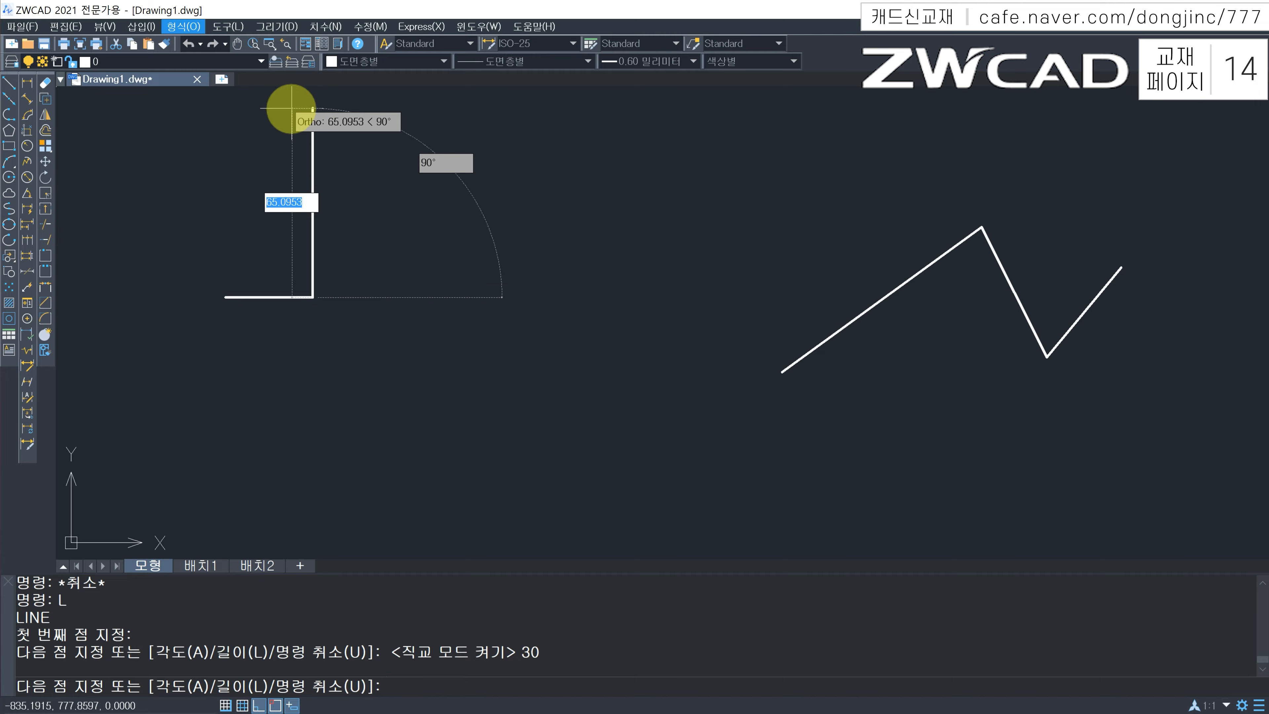
key(Escape)
middle_drag(471, 253, 621, 244)
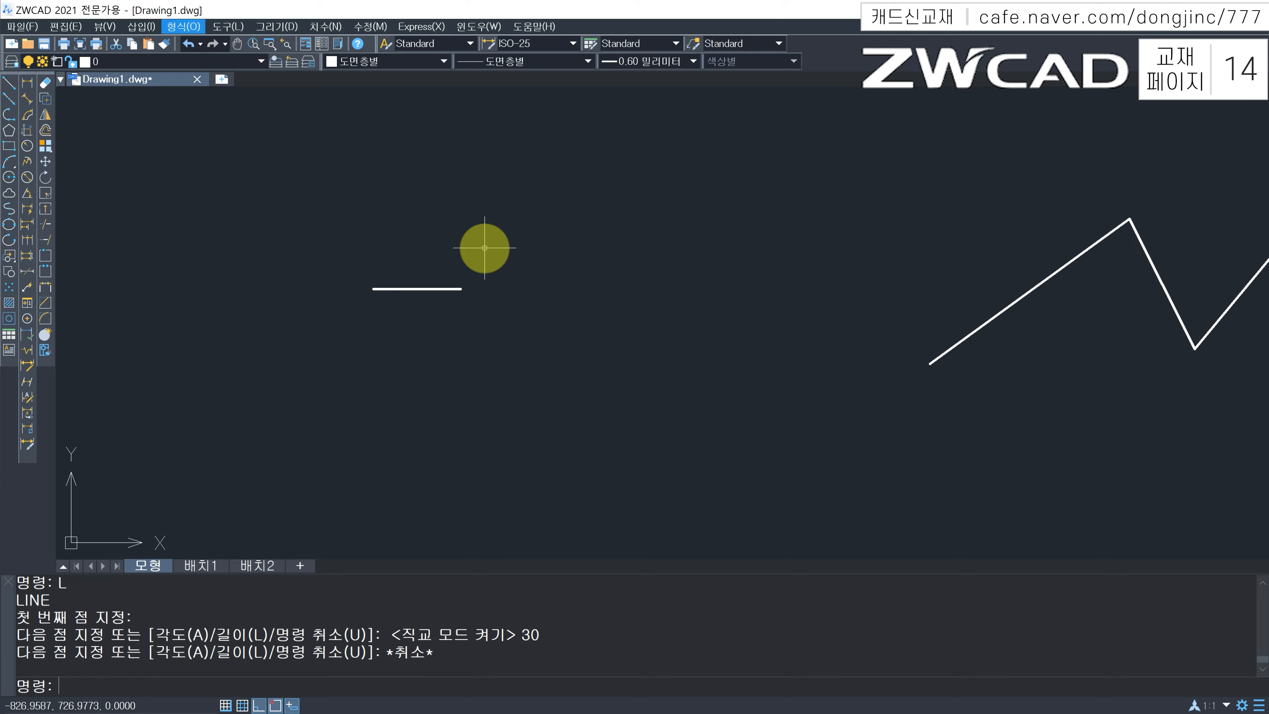
scroll(431, 292, down, 5)
scroll(380, 315, down, 3)
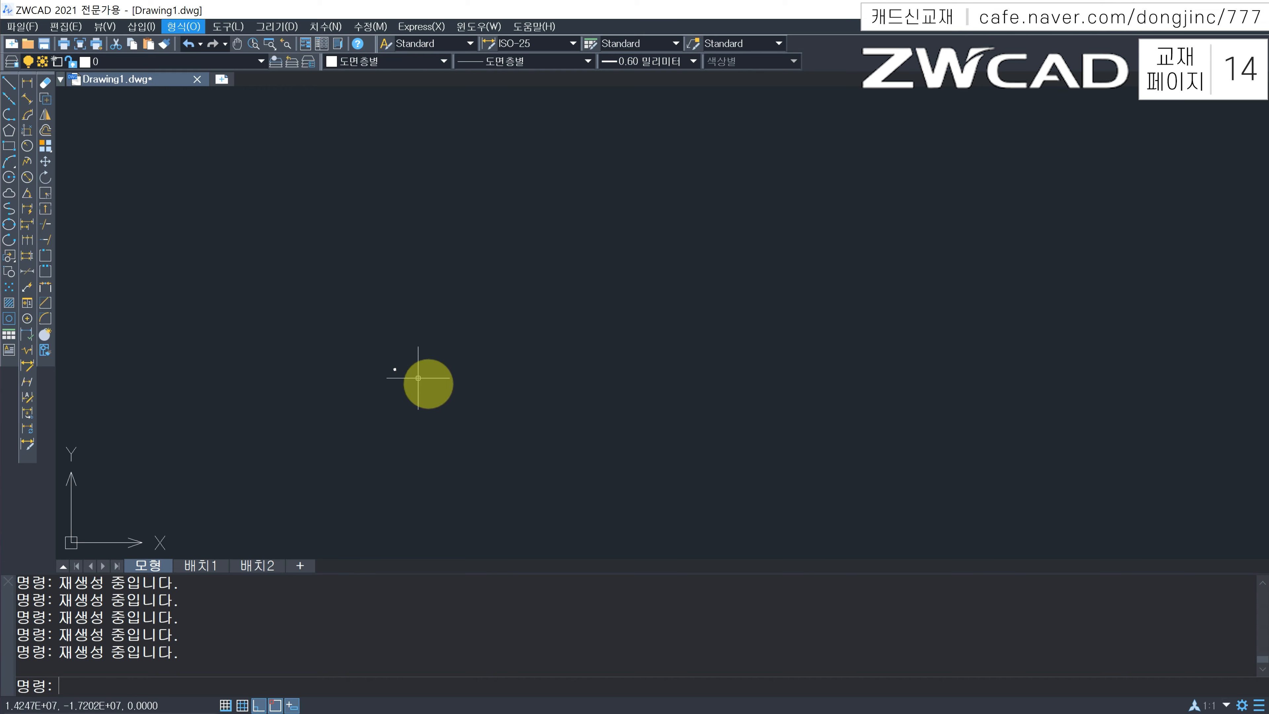
scroll(419, 378, down, 2)
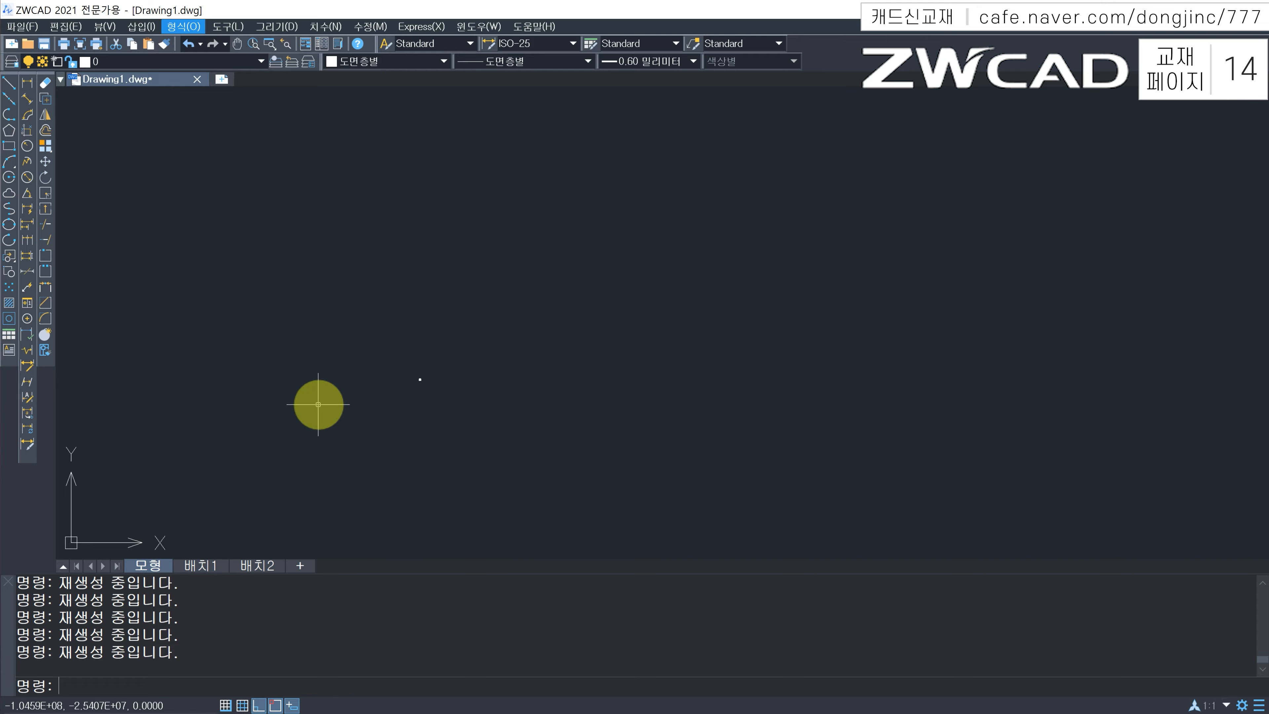
Start a line in the empty area left of the short horizontal line and draw a 30-unit segment straight up
middle_click(320, 404)
middle_click(320, 403)
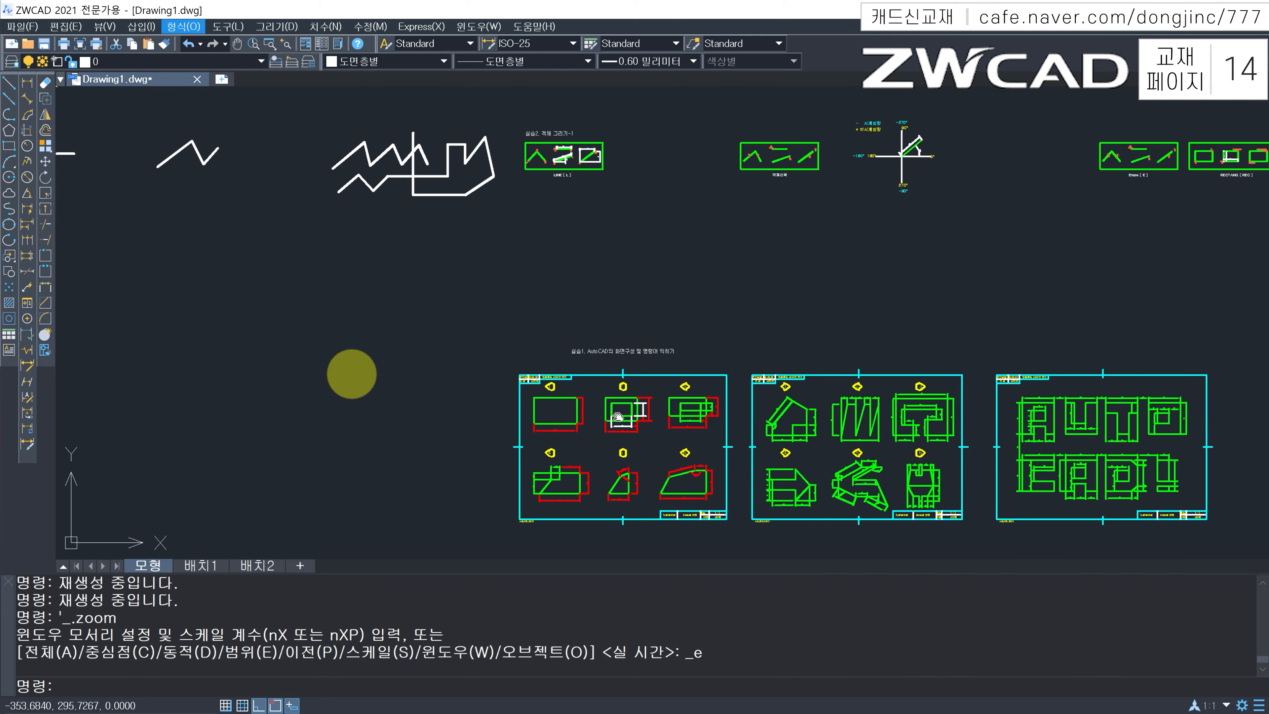
scroll(385, 215, up, 10)
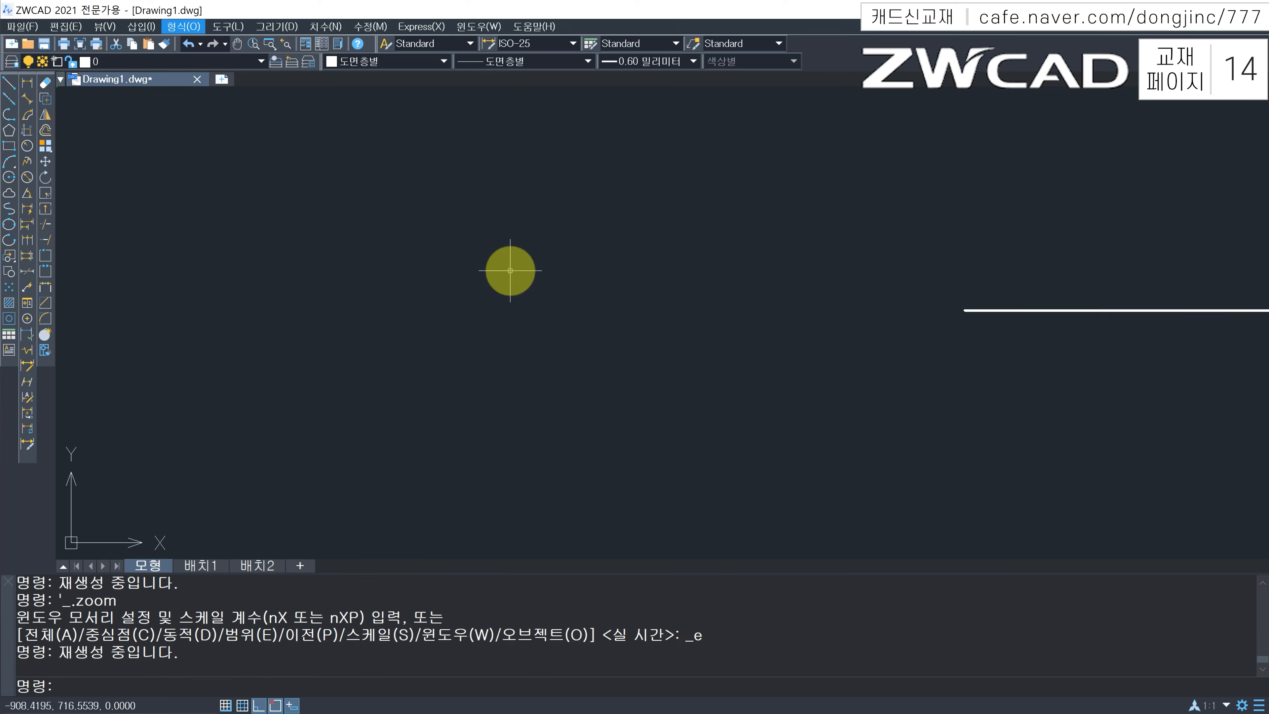
middle_click(509, 270)
middle_click(509, 270)
middle_drag(312, 292, 782, 343)
scroll(524, 204, up, 8)
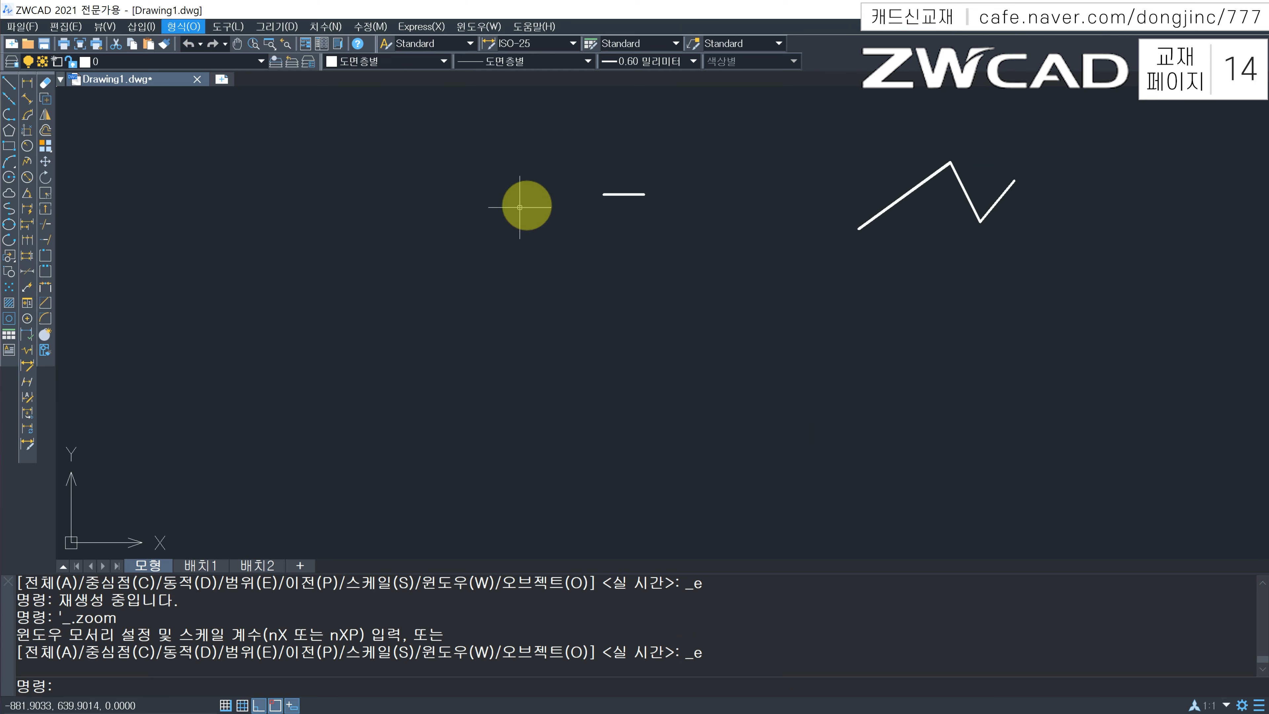
middle_drag(599, 189, 838, 357)
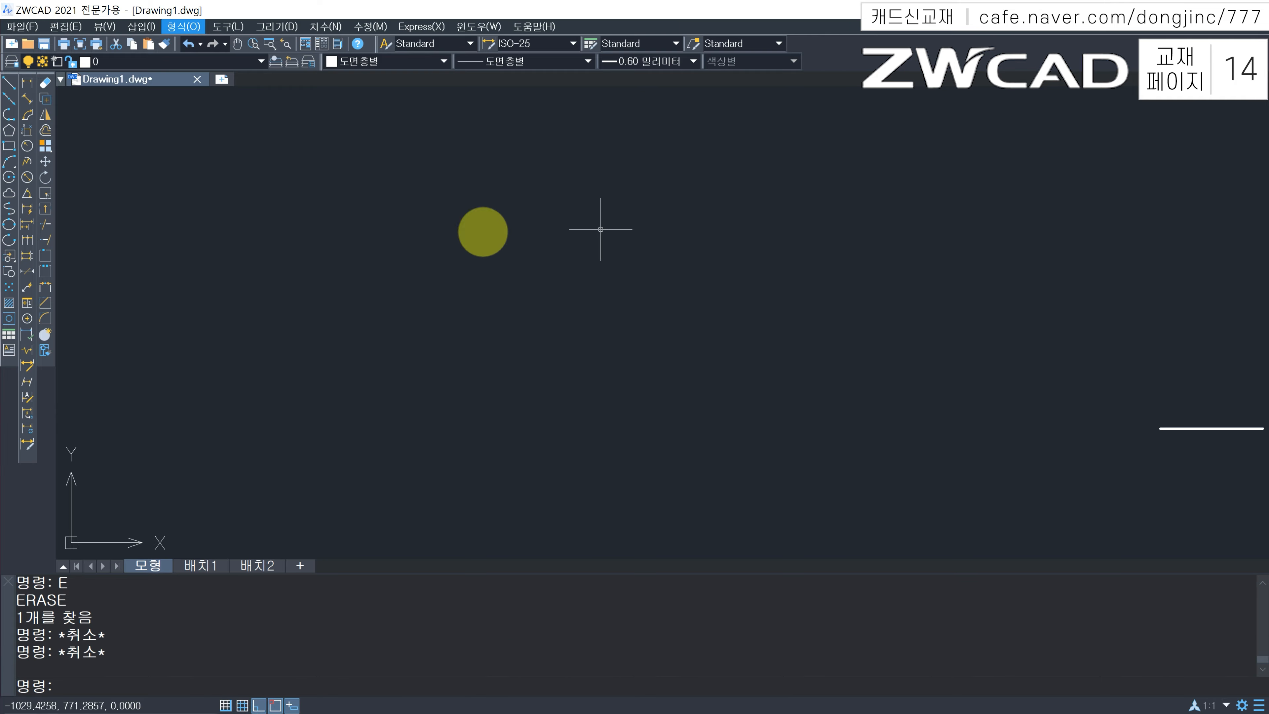
text(L)
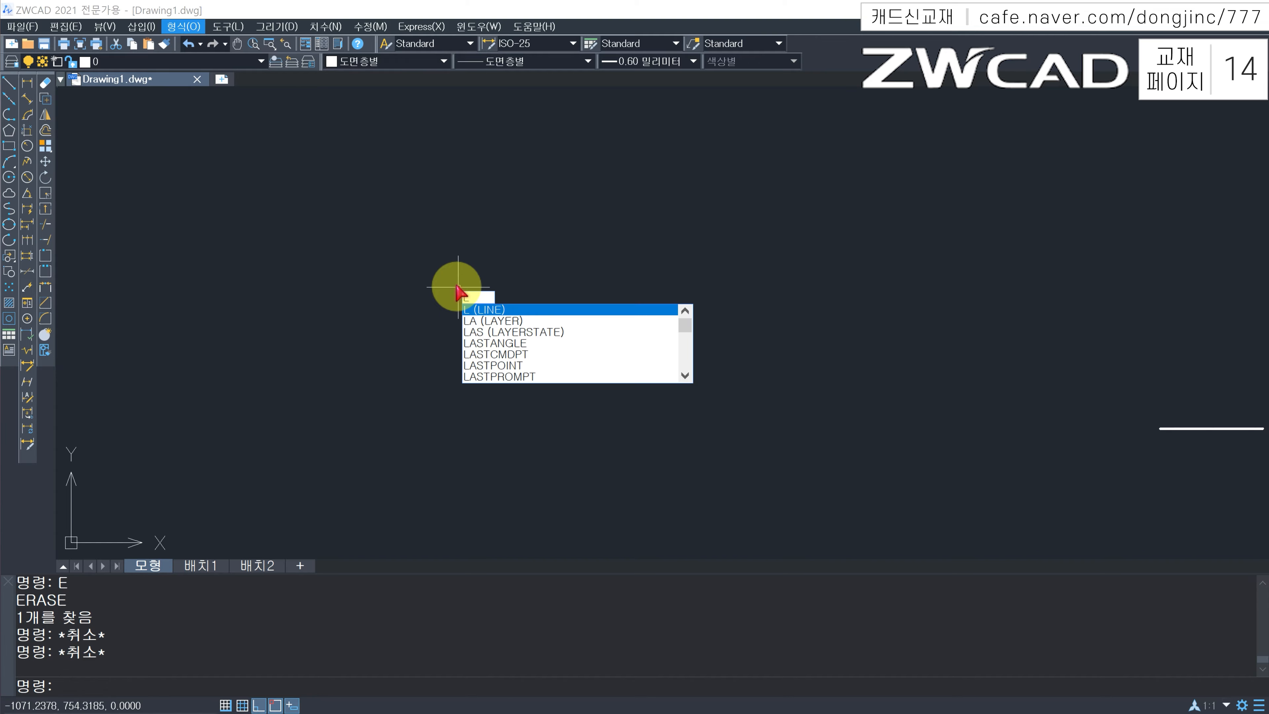
key(Return)
click(356, 328)
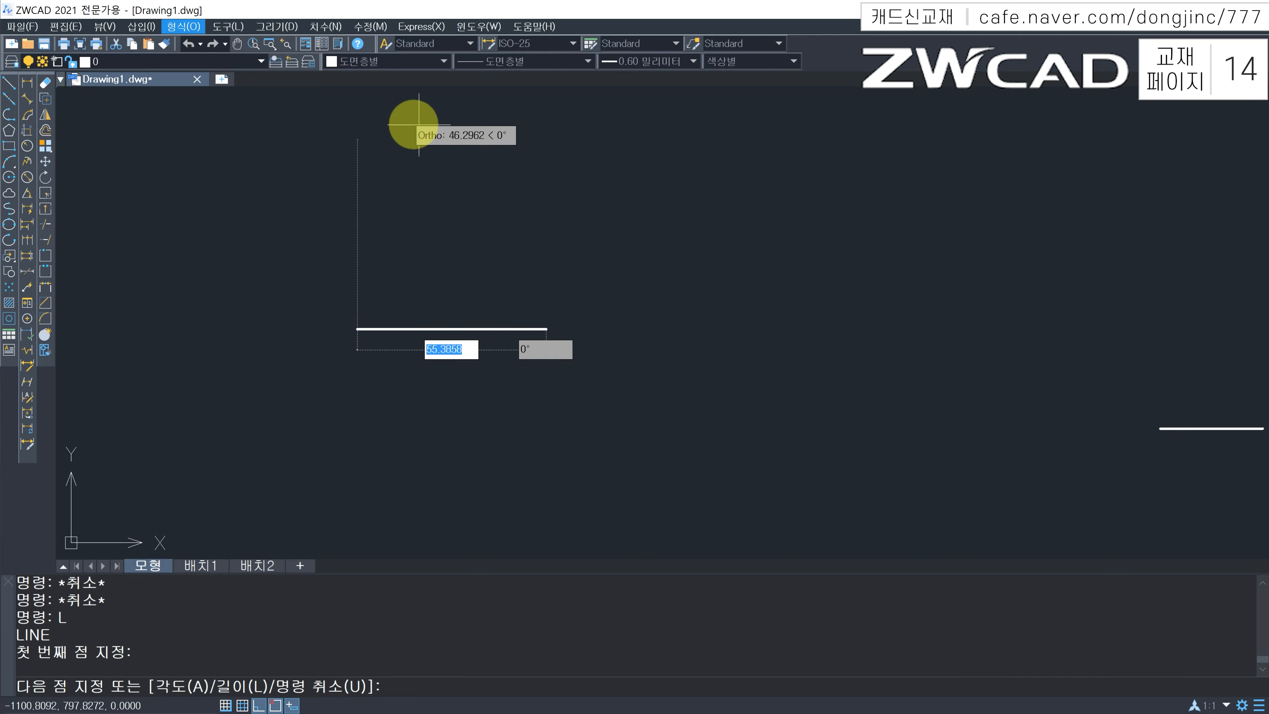
text(30)
key(Return)
Complete the square with 30-unit segments to the right, down and back to the left, and end the line
text(30)
key(Return)
text(30)
key(Return)
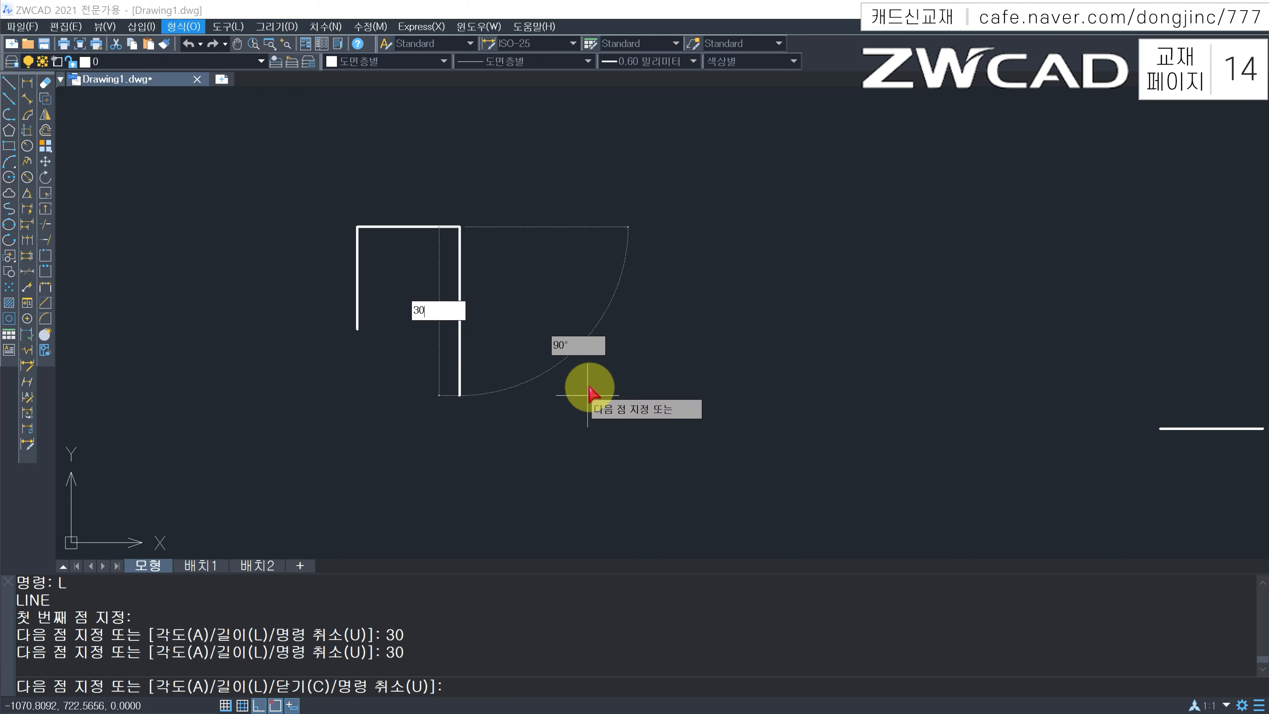
text(30)
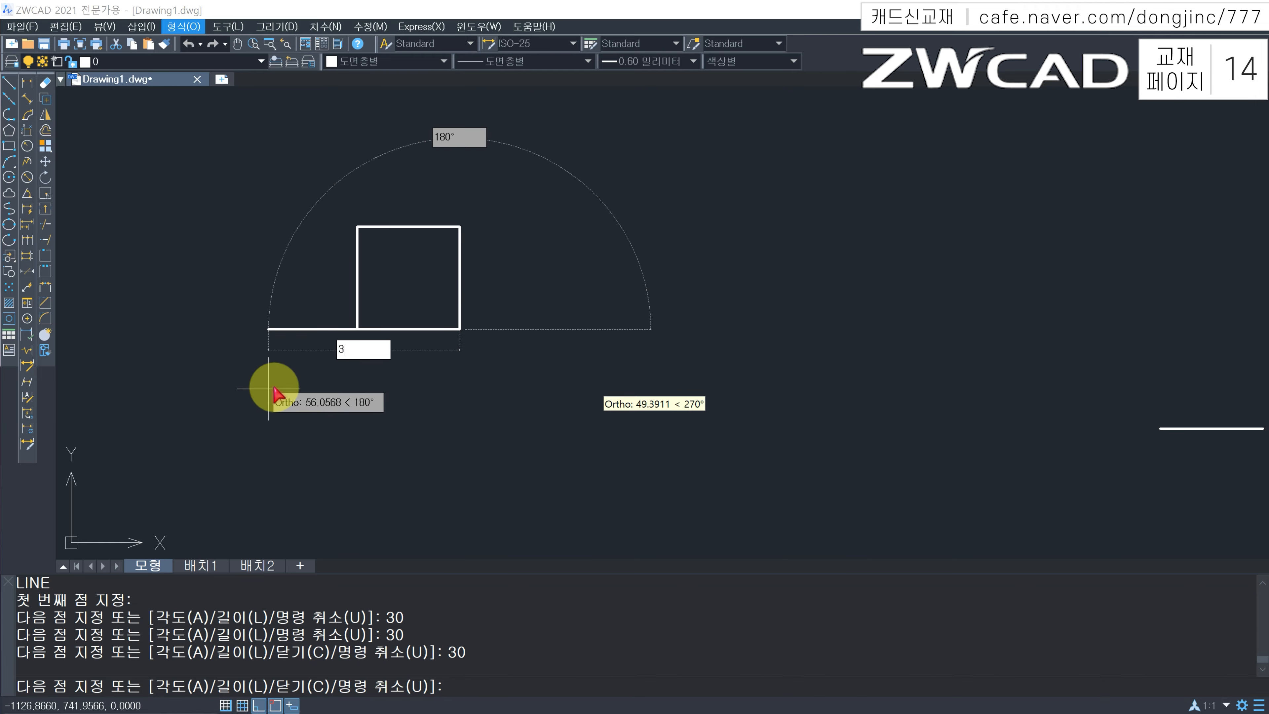
key(Return)
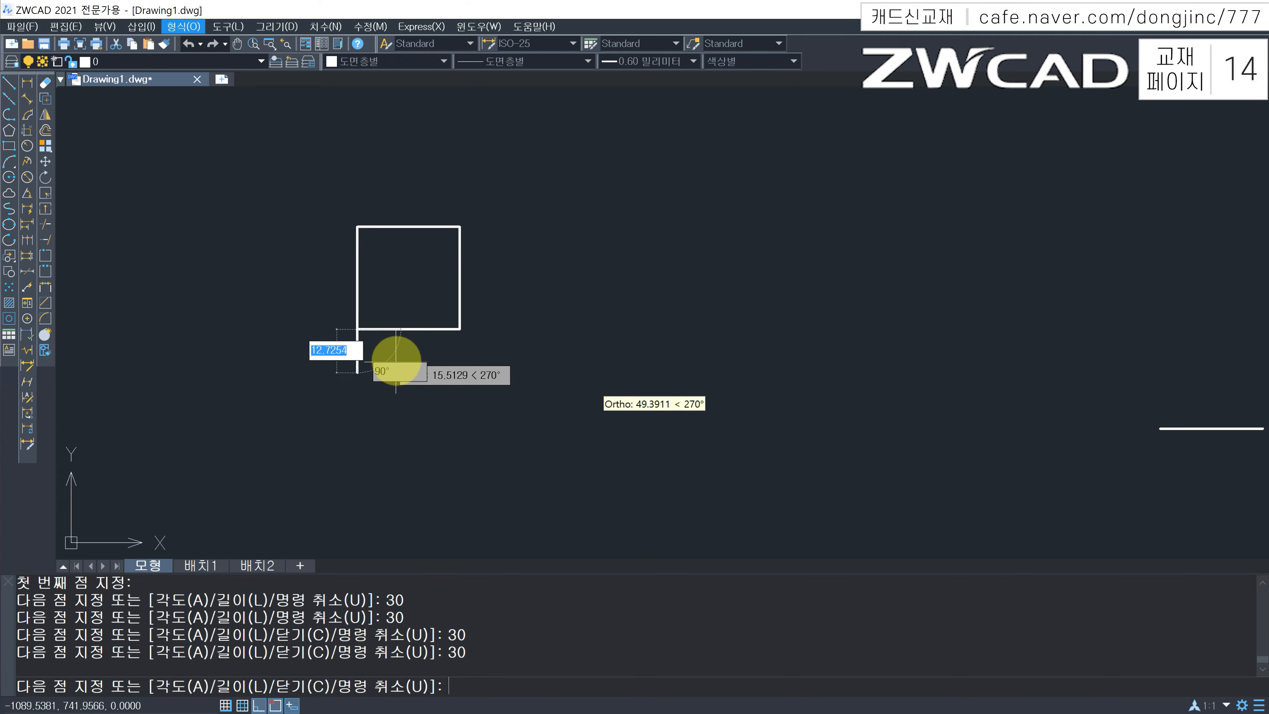
key(Escape)
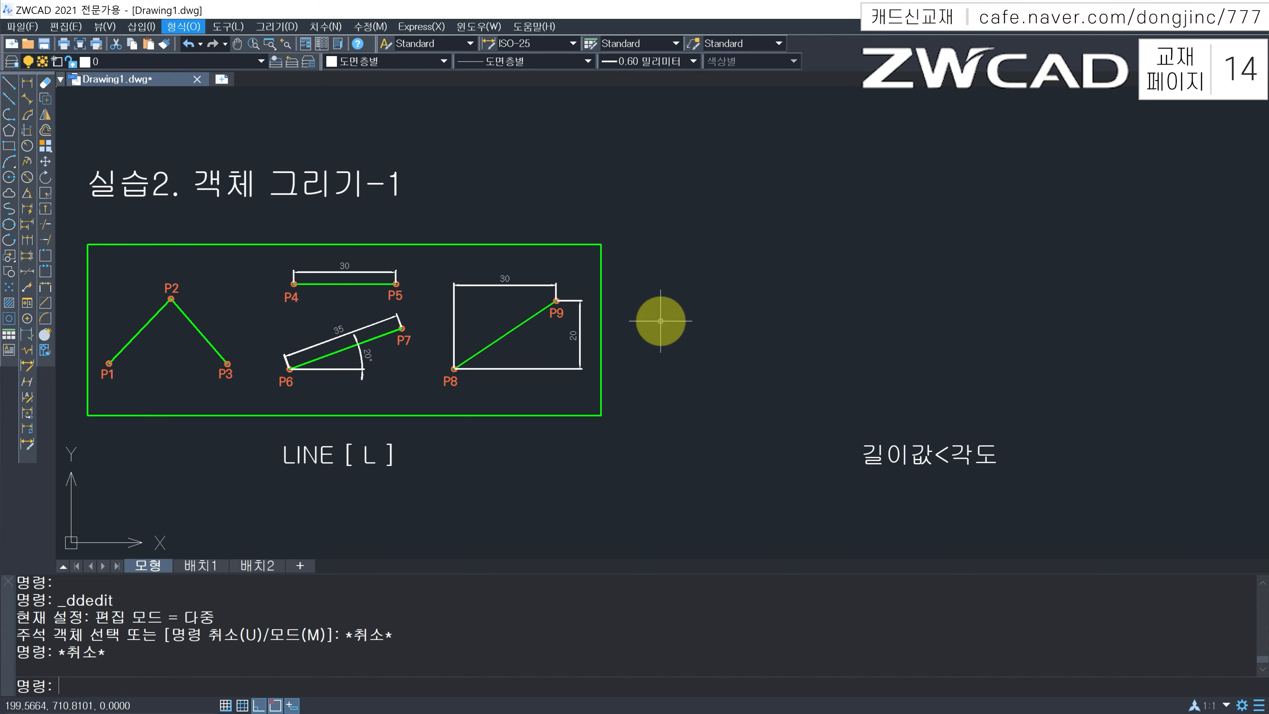
Start a new line above the "길이값<각도" note, switching ortho mode on and back off
key(Escape)
key(Escape)
key(Escape)
key(Escape)
text(l)
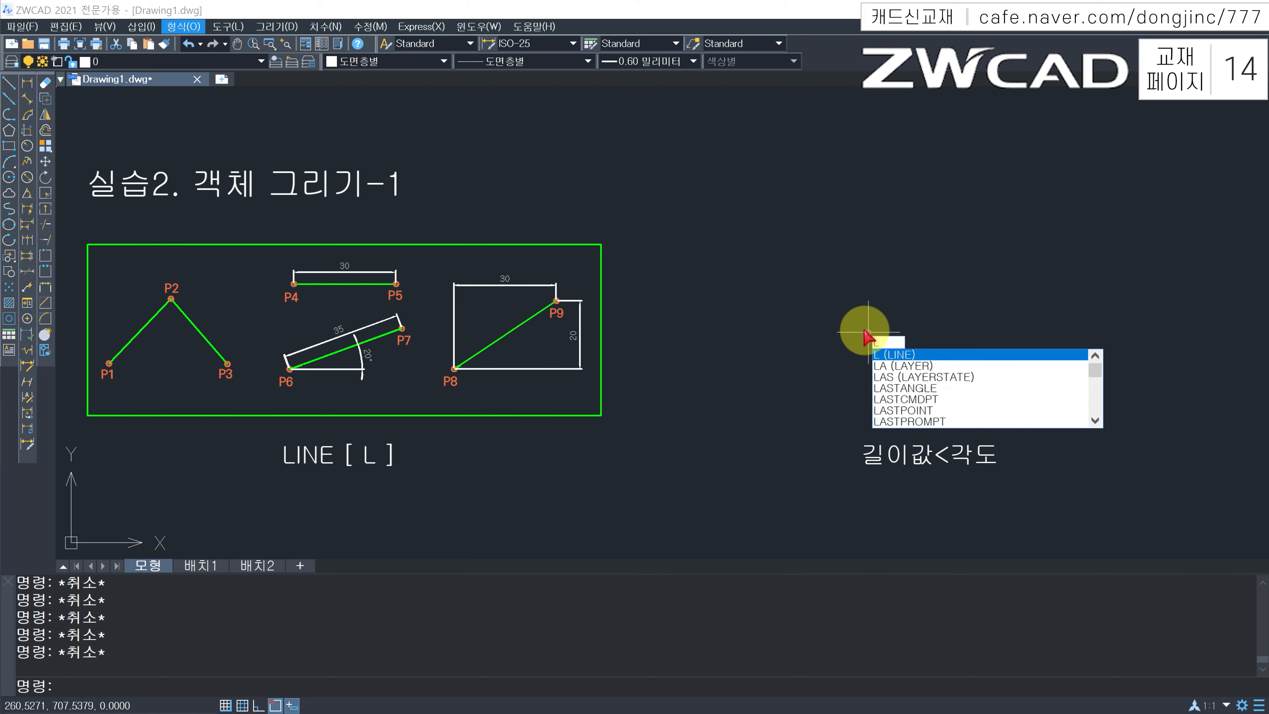
key(Return)
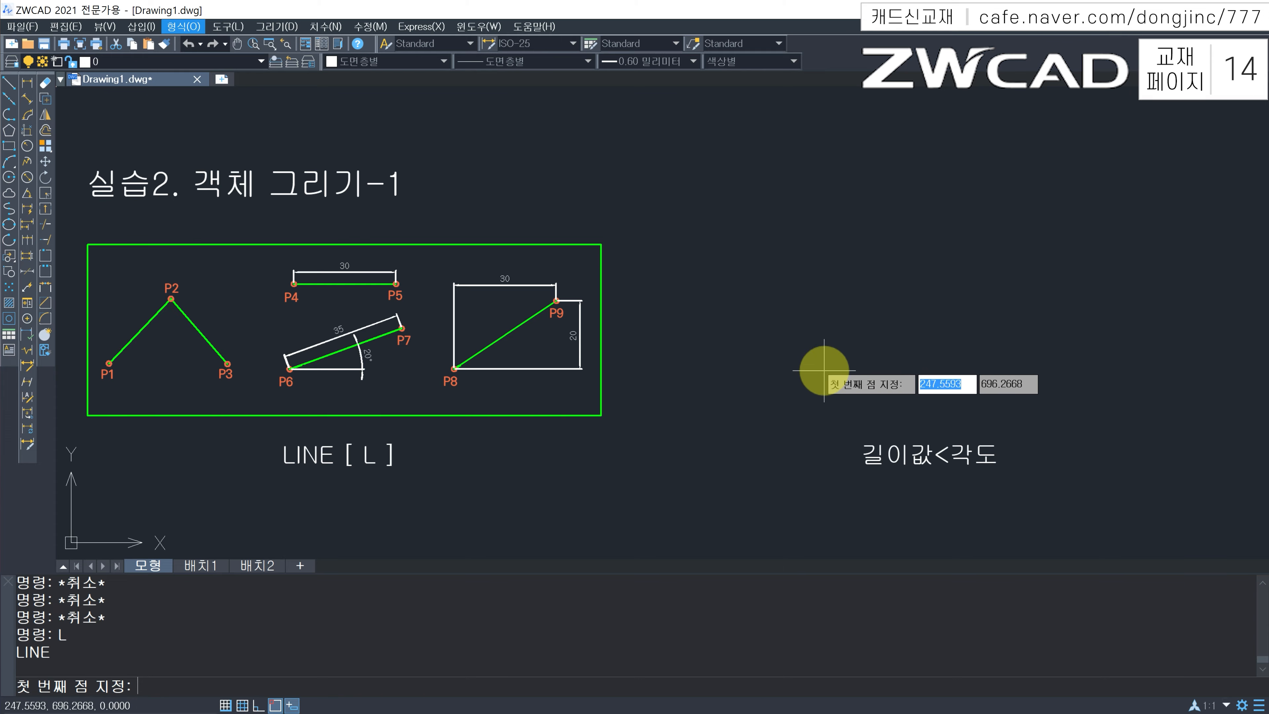
click(824, 370)
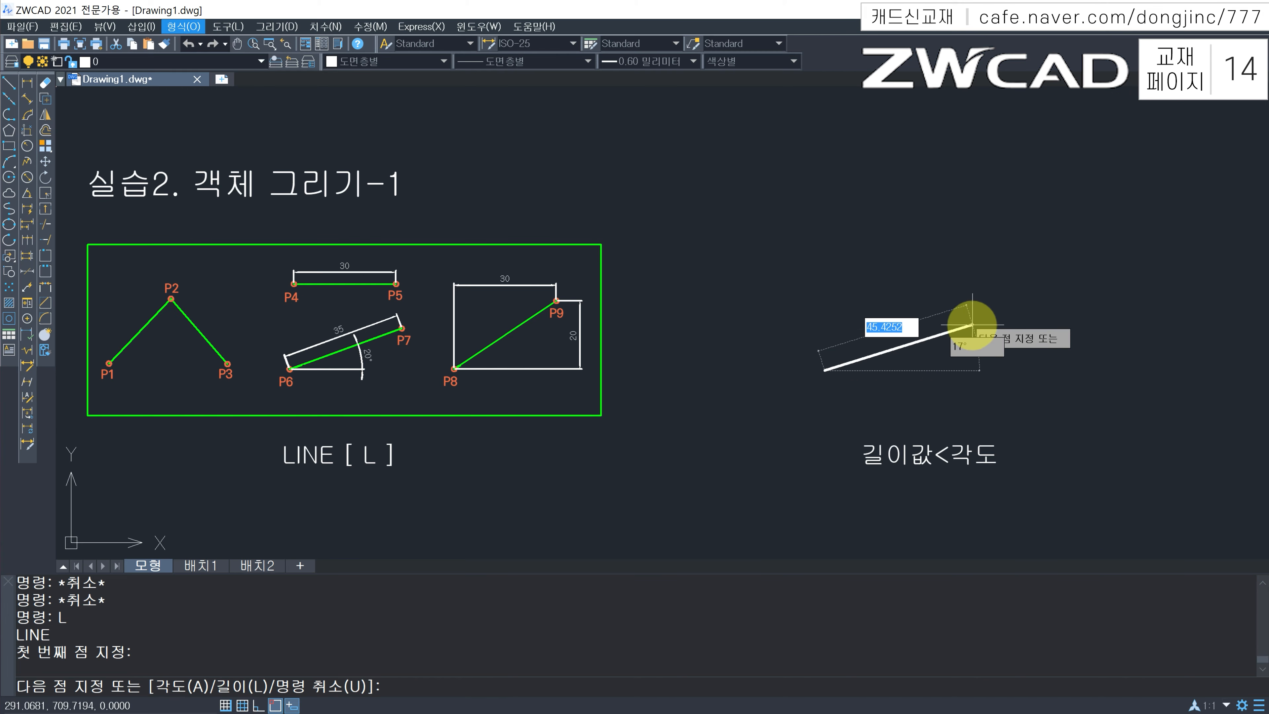
key(F8)
key(F8)
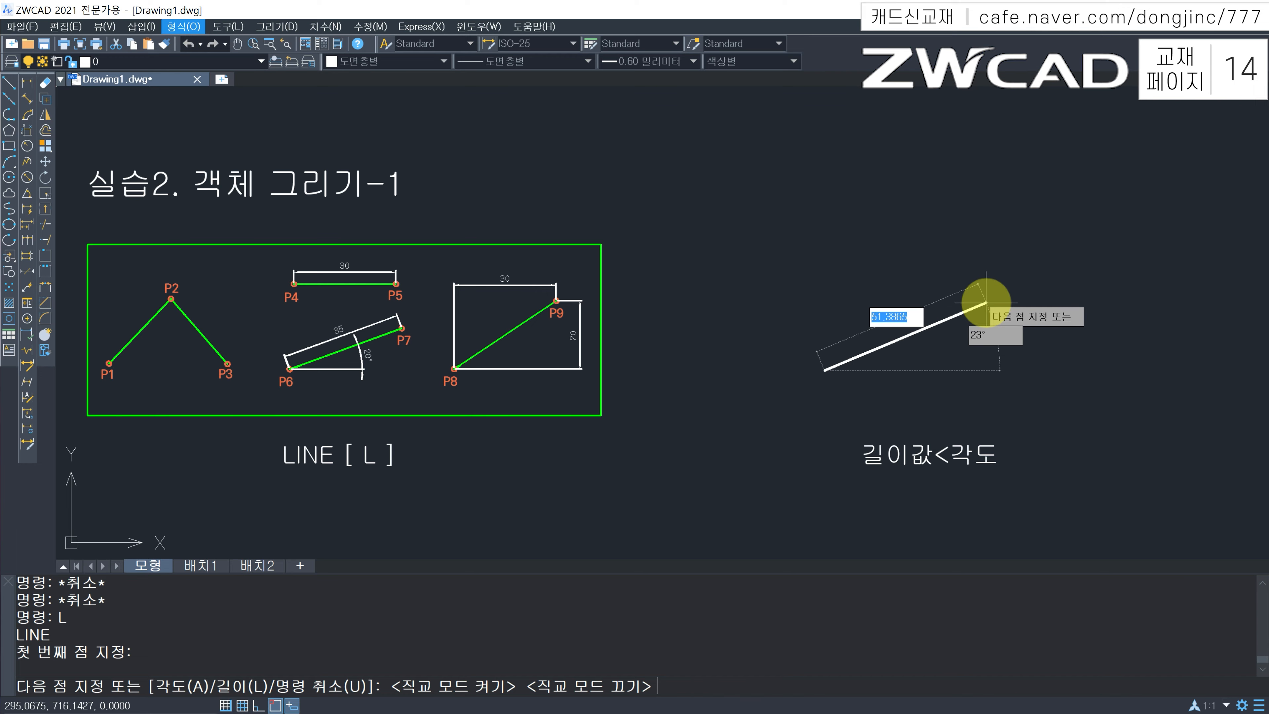
Draw the slanted segment with a length of 35 at an angle of 20° and end the line
text(35)
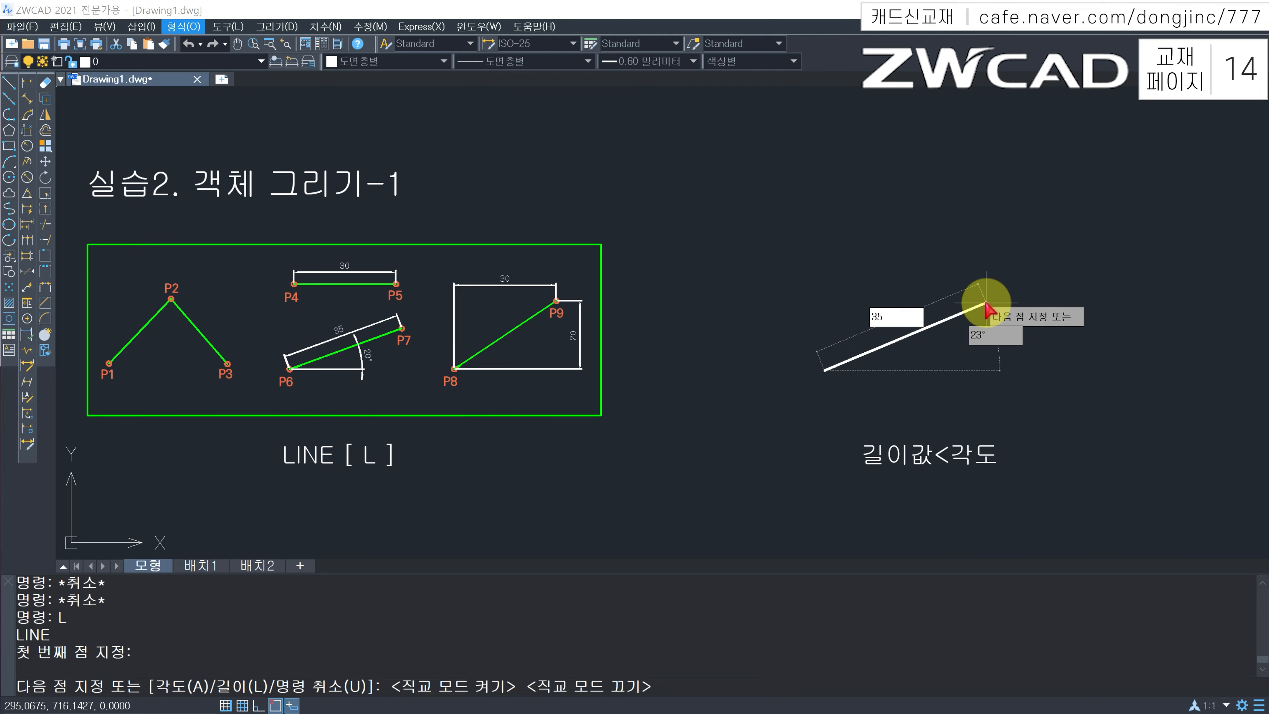
key(Tab)
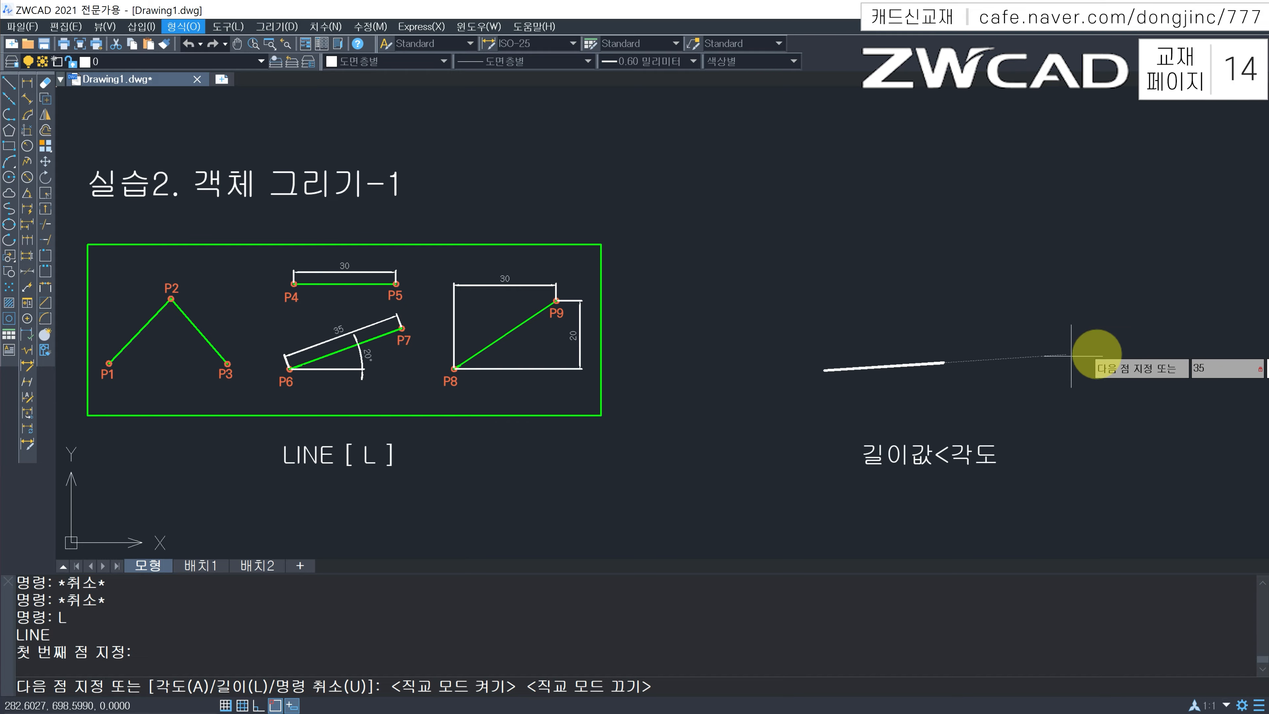
mouse_move(1150, 358)
mouse_down()
mouse_move(1146, 331)
mouse_move(1154, 358)
mouse_up()
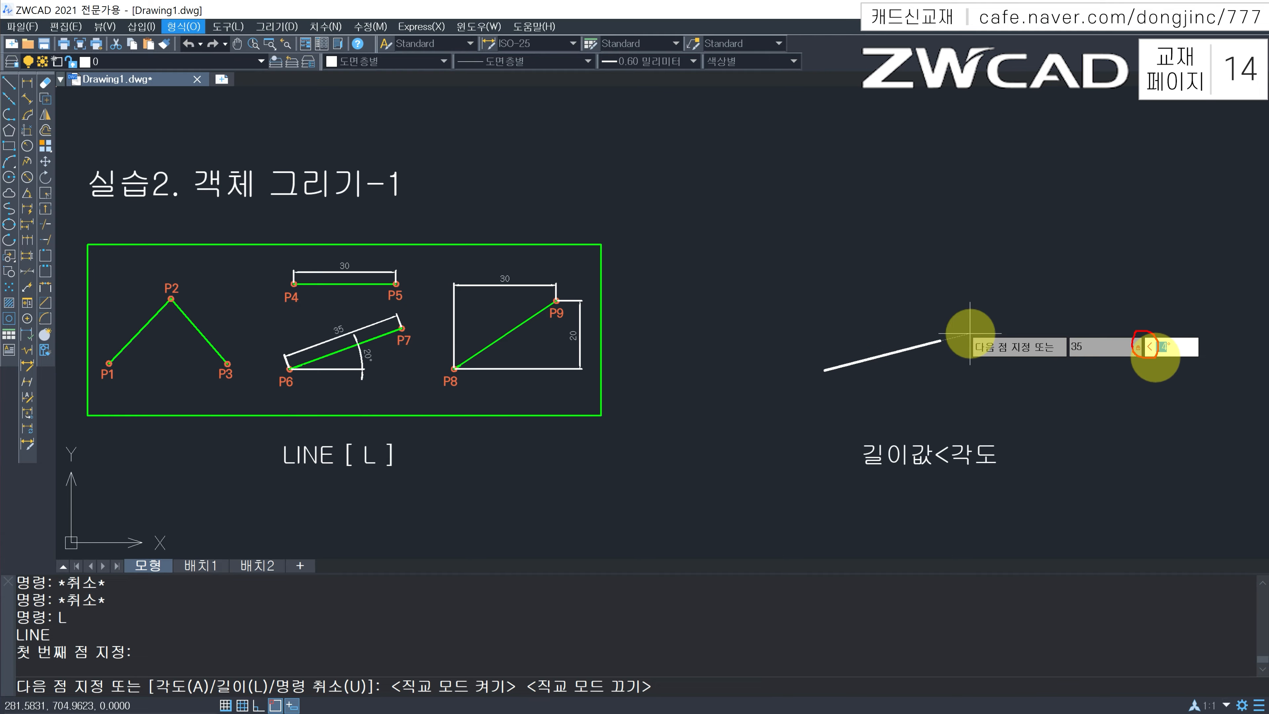
mouse_move(947, 434)
mouse_down()
mouse_move(939, 463)
mouse_move(960, 446)
mouse_move(941, 430)
mouse_up()
key(Escape)
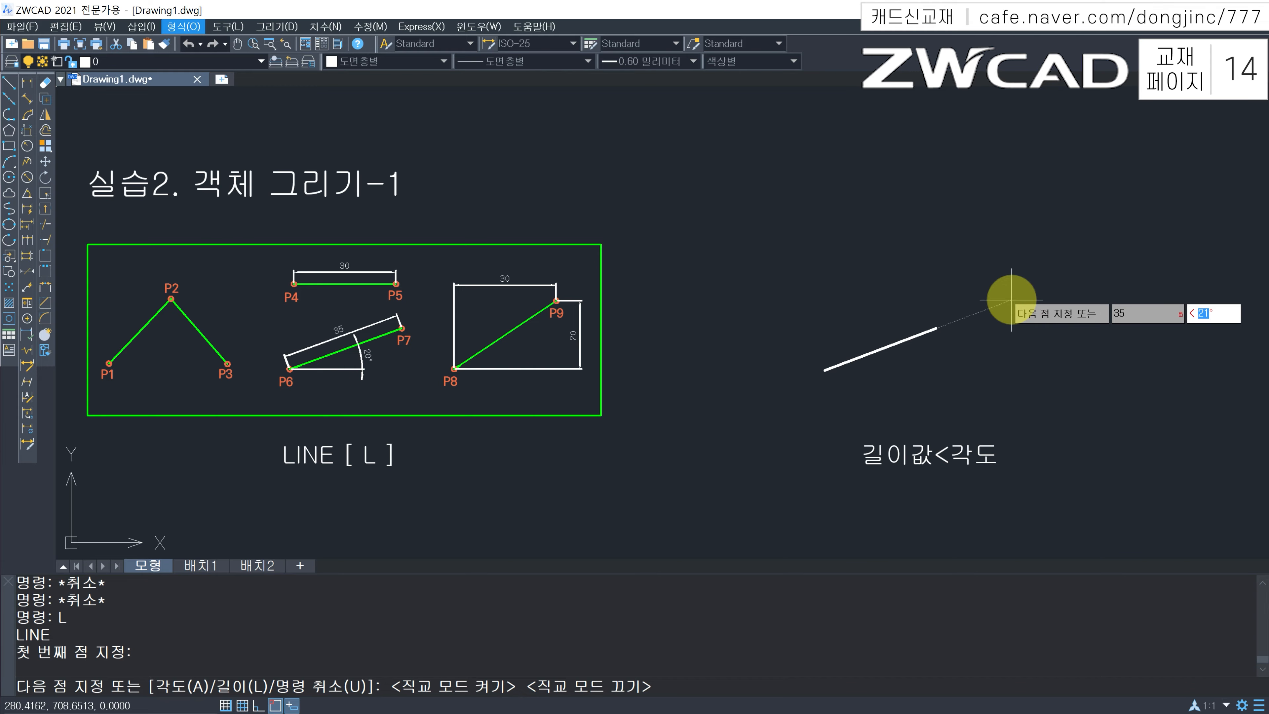
text(2)
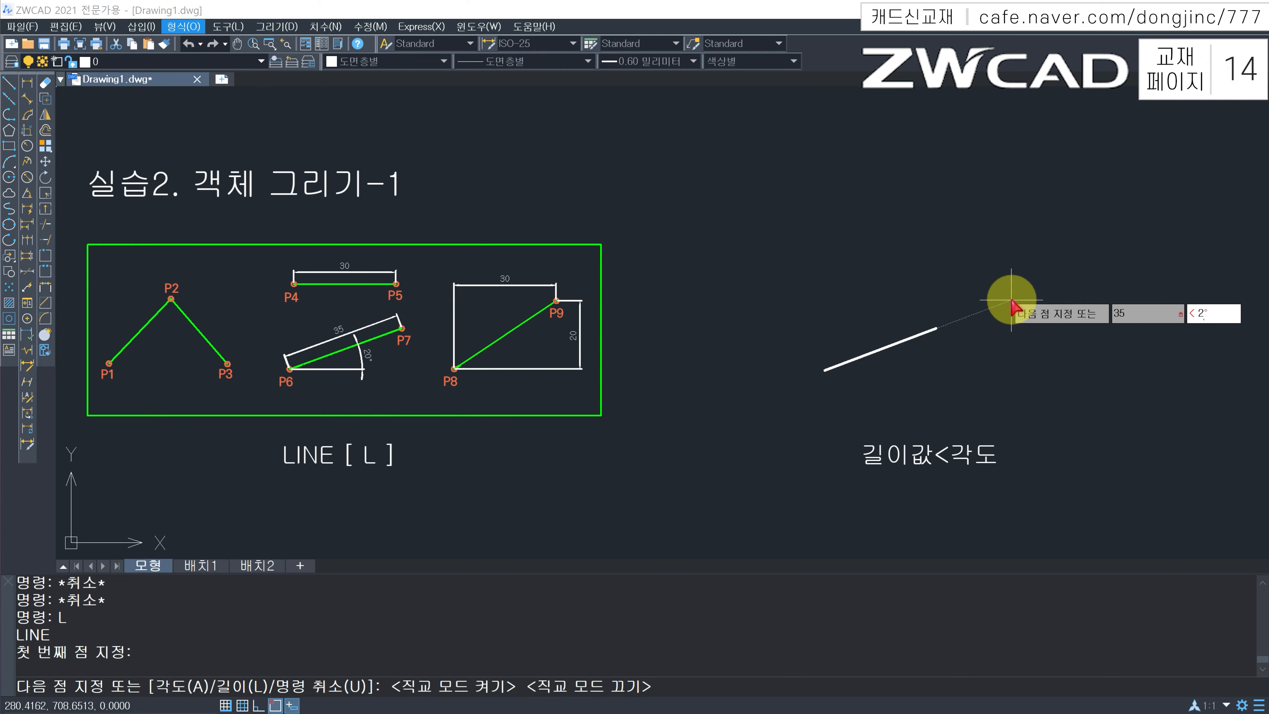
text(0)
key(Return)
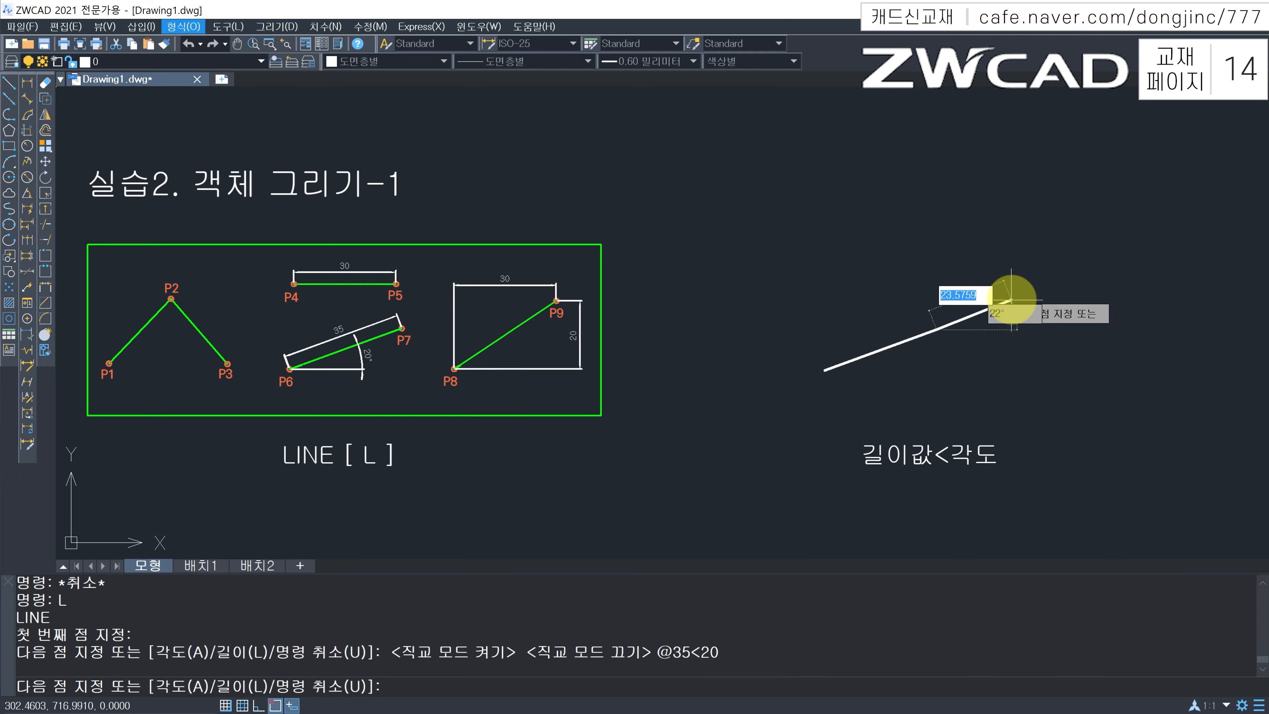
key(Escape)
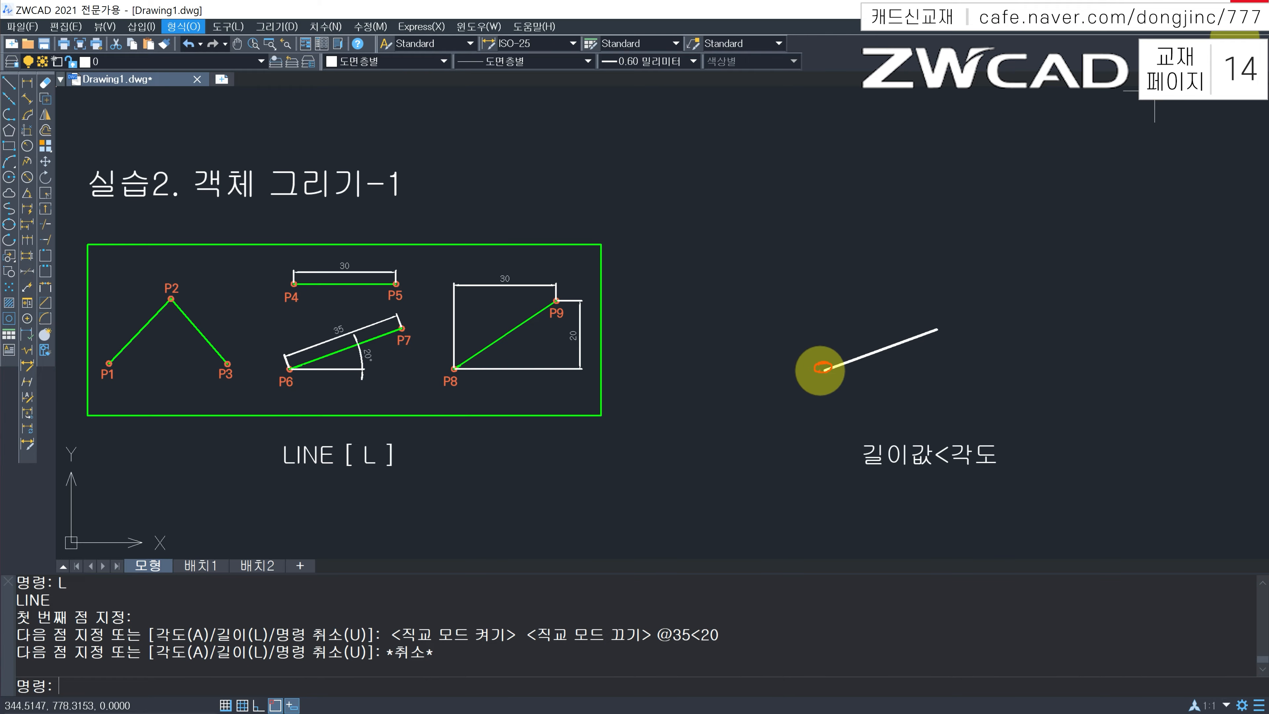
mouse_move(821, 365)
mouse_down()
mouse_move(857, 322)
mouse_move(921, 322)
mouse_move(886, 367)
mouse_move(849, 371)
mouse_move(928, 372)
mouse_up()
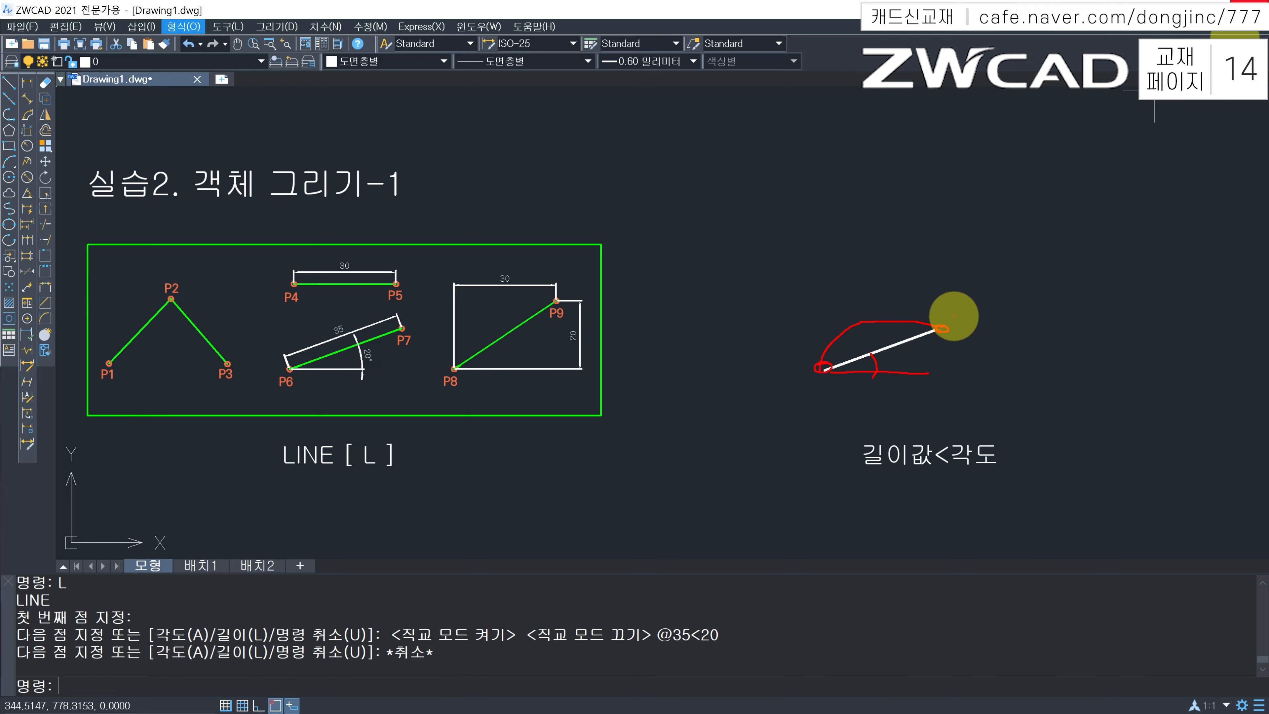
key(Escape)
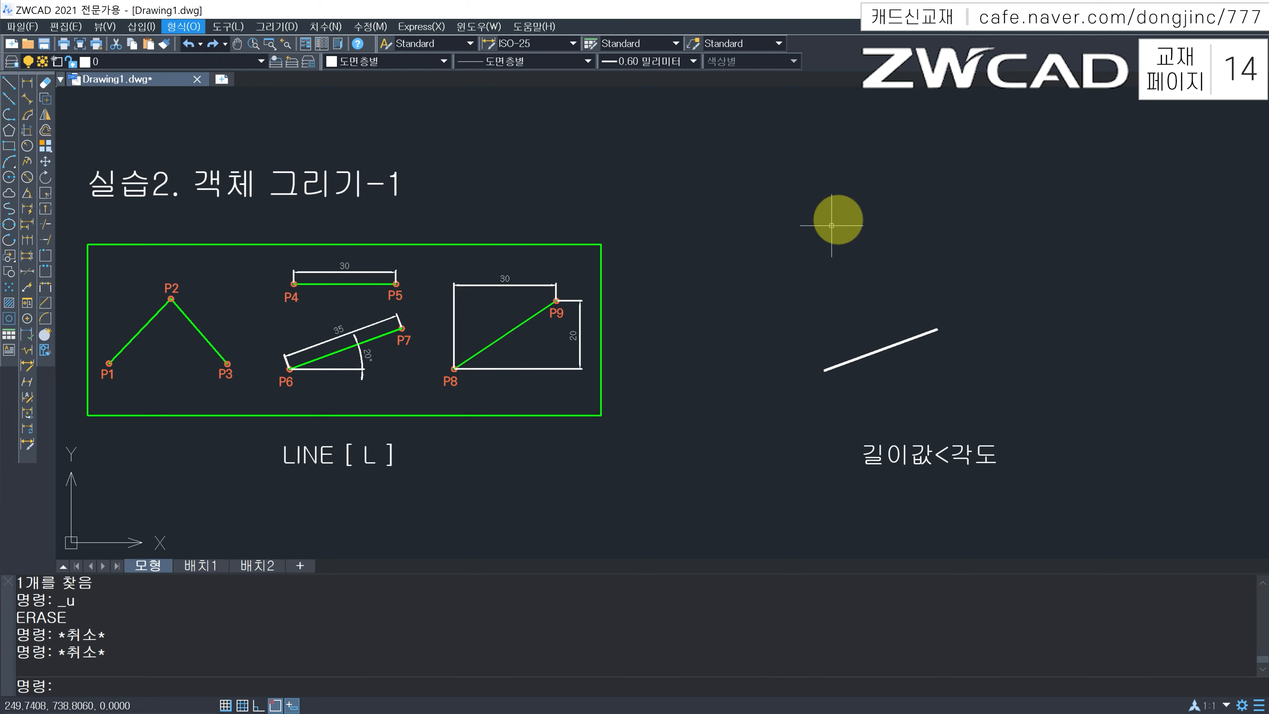
Draw a second slanted line above the first with ortho mode off, 30 units long at 20°, and end the command
text(l)
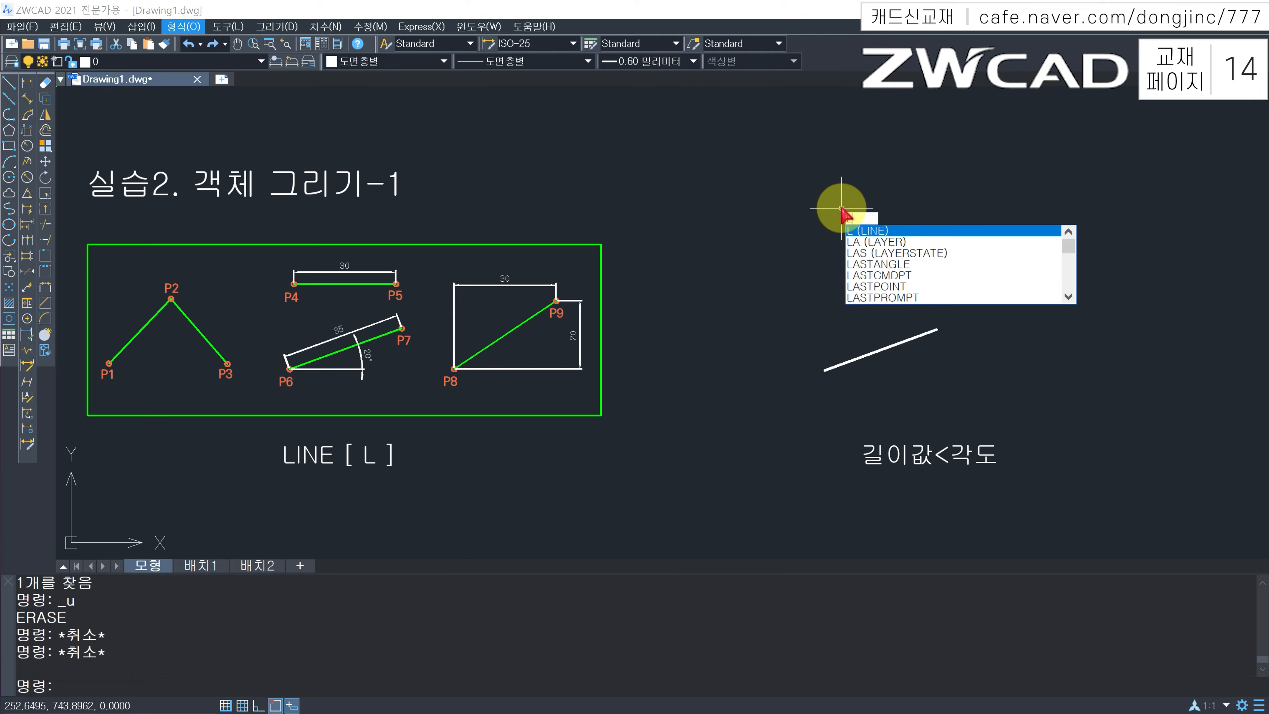
key(Return)
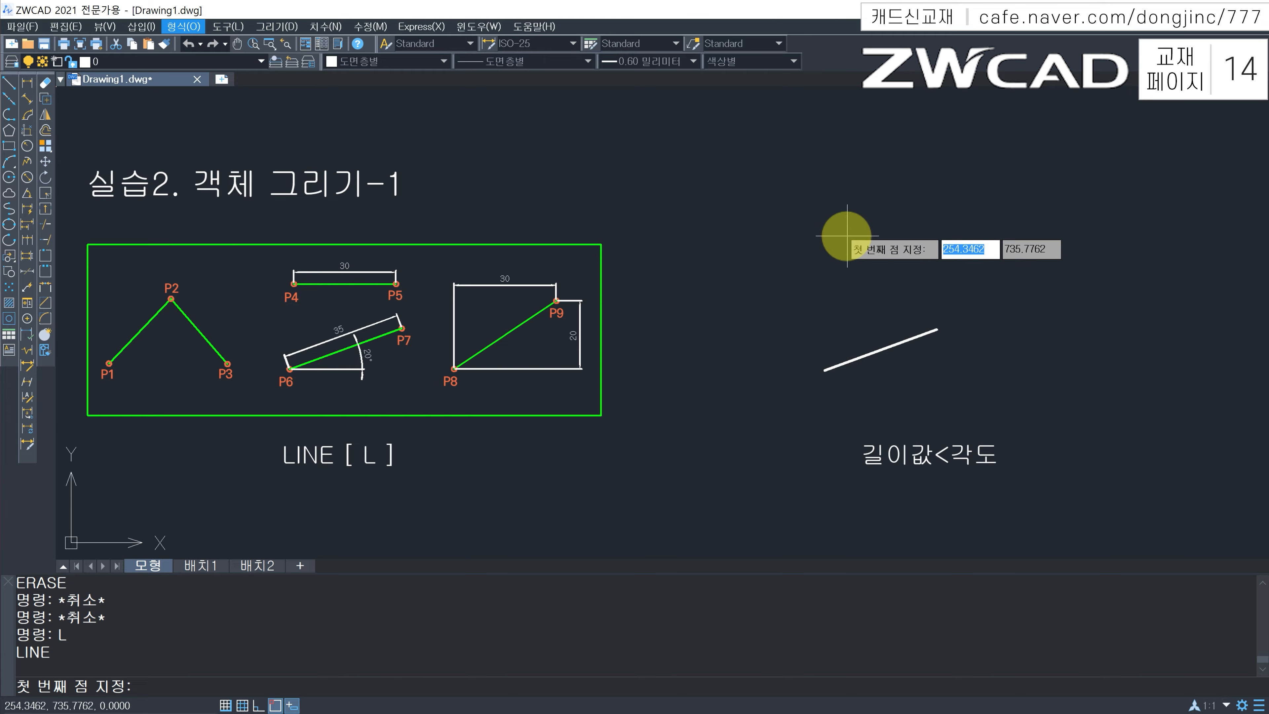
click(847, 236)
key(F8)
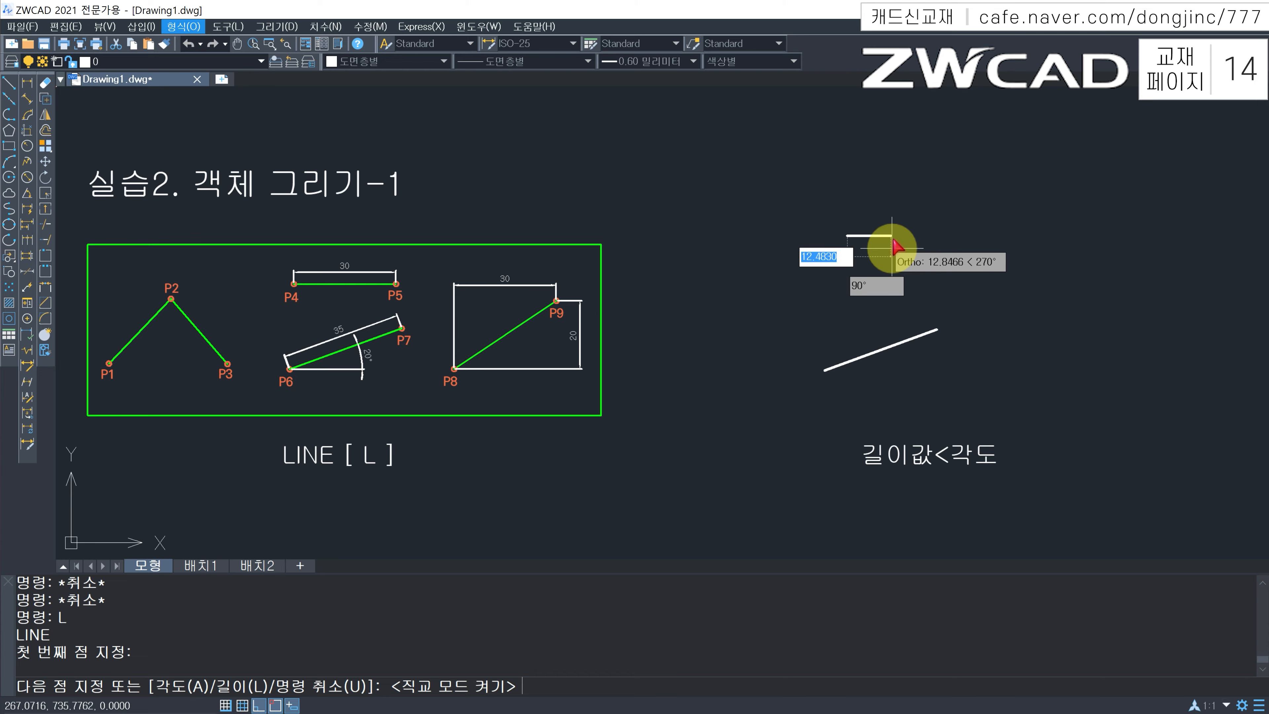
key(F8)
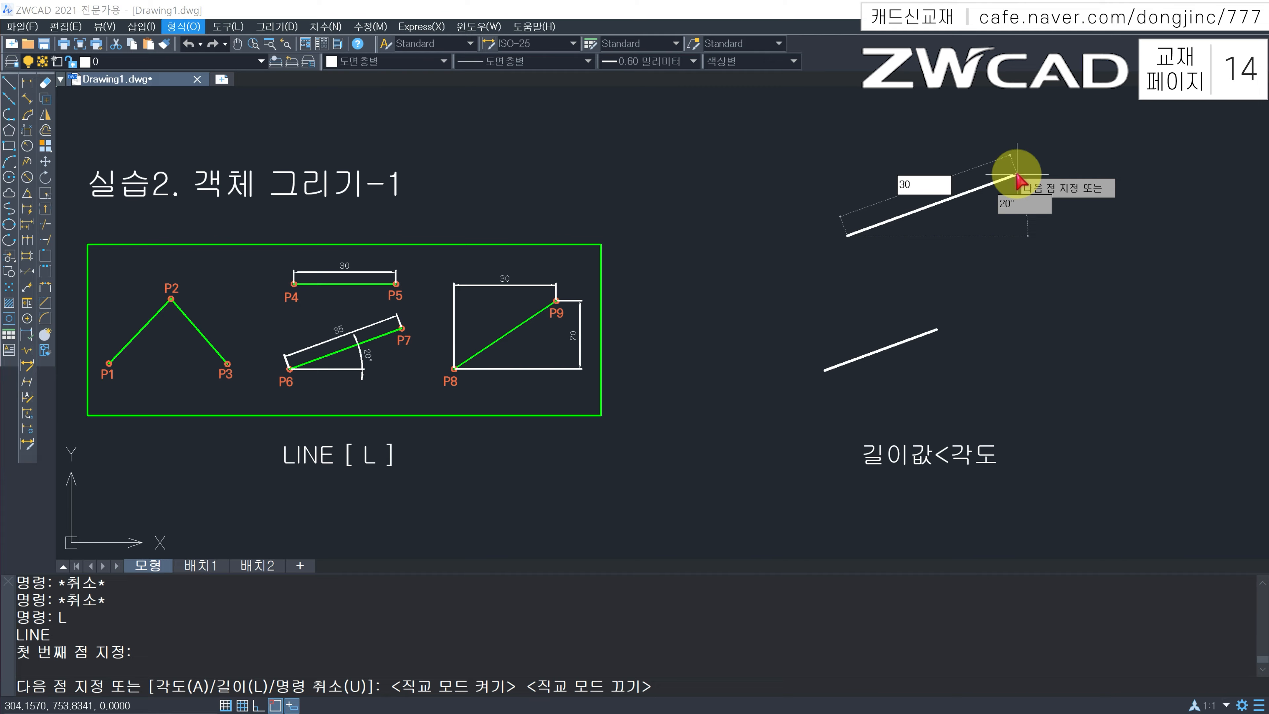
text(< )
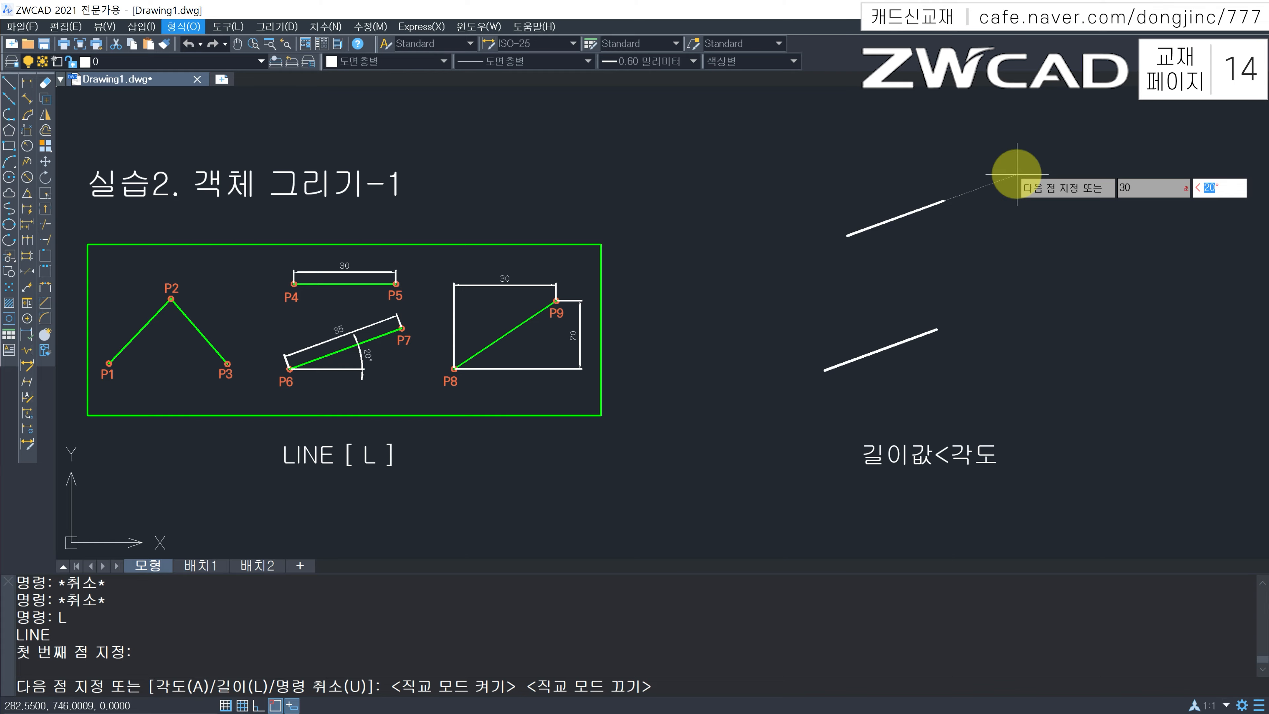
text(20)
key(Return)
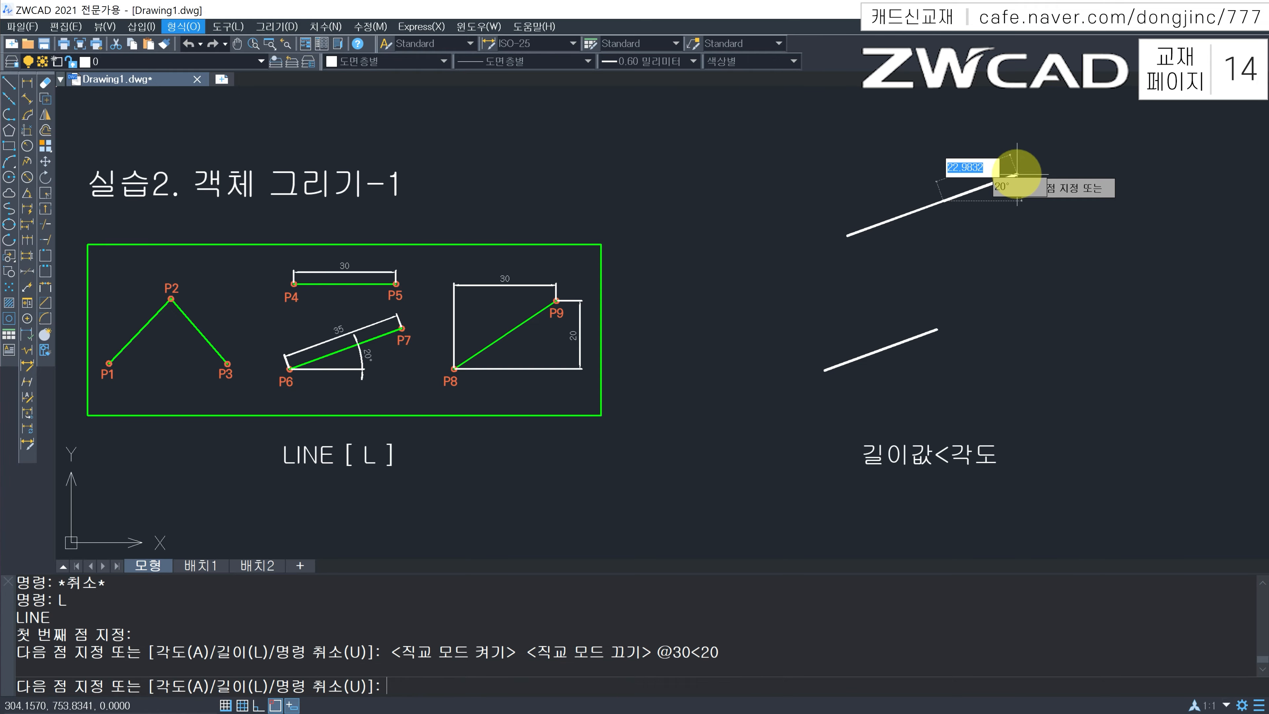
key(Escape)
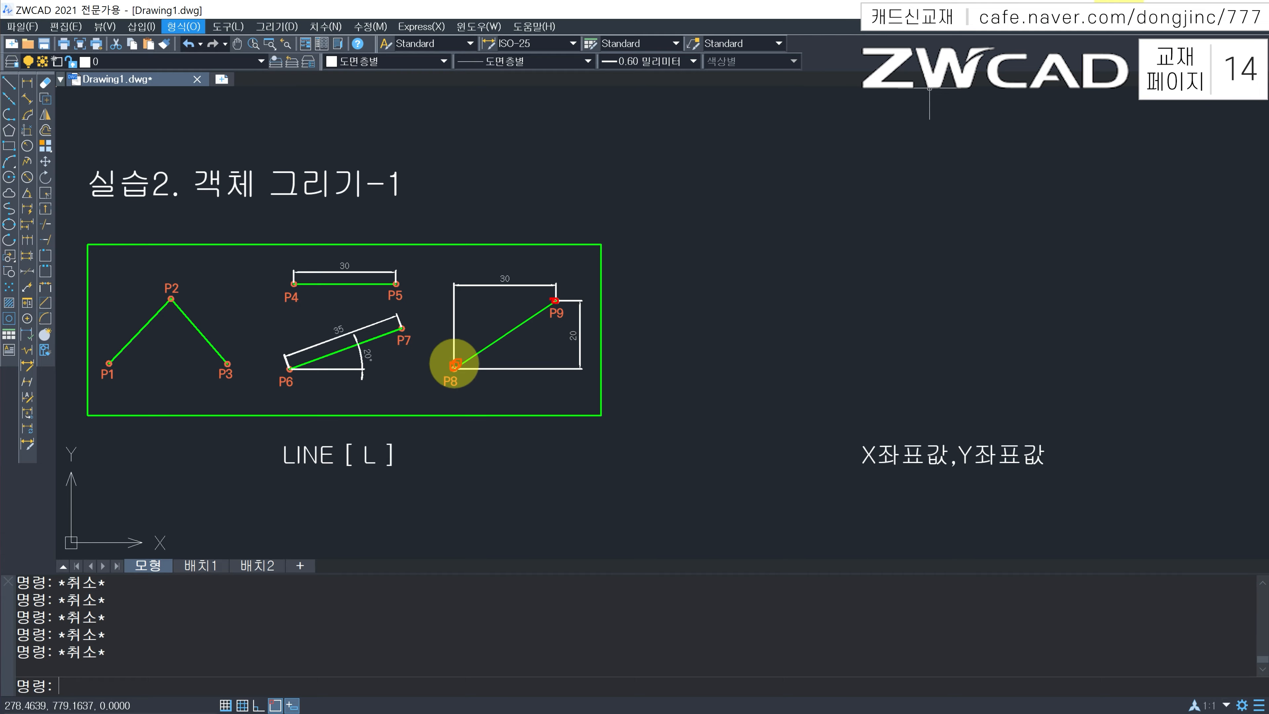
mouse_move(454, 364)
mouse_down()
mouse_move(474, 384)
mouse_move(517, 391)
mouse_move(554, 369)
mouse_up()
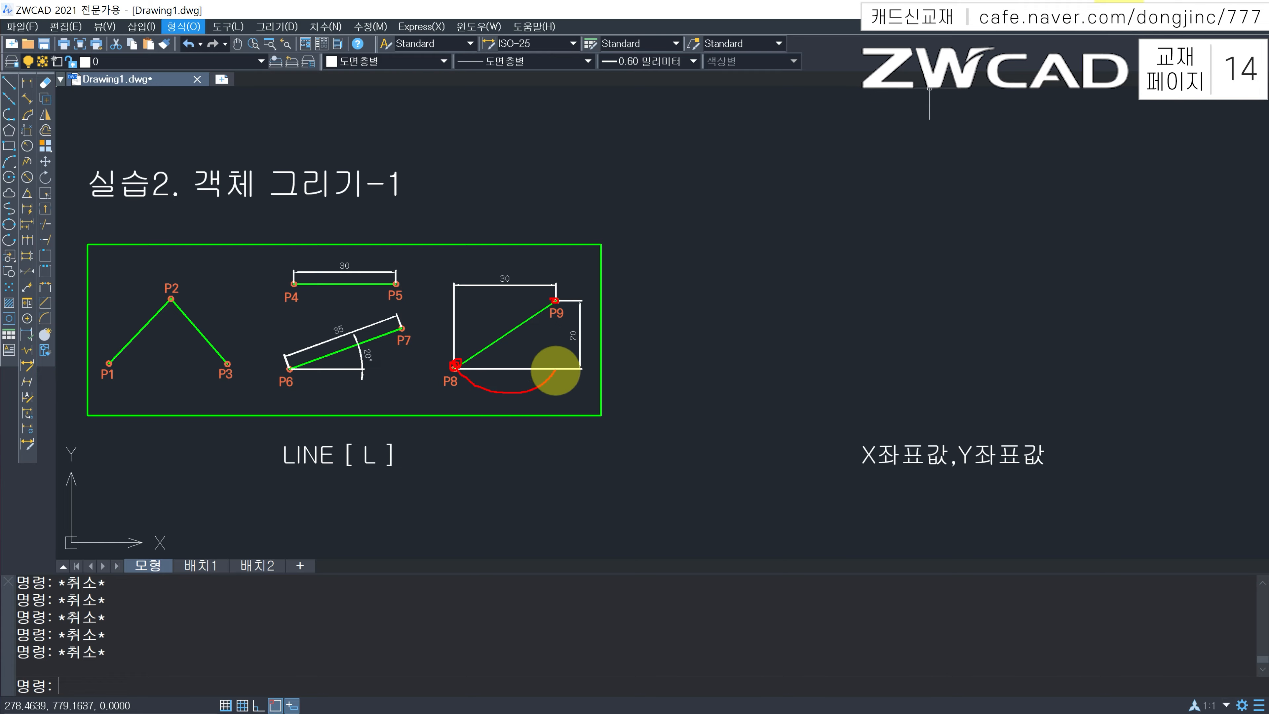
mouse_move(555, 366)
mouse_down()
mouse_move(580, 346)
mouse_move(572, 305)
mouse_up()
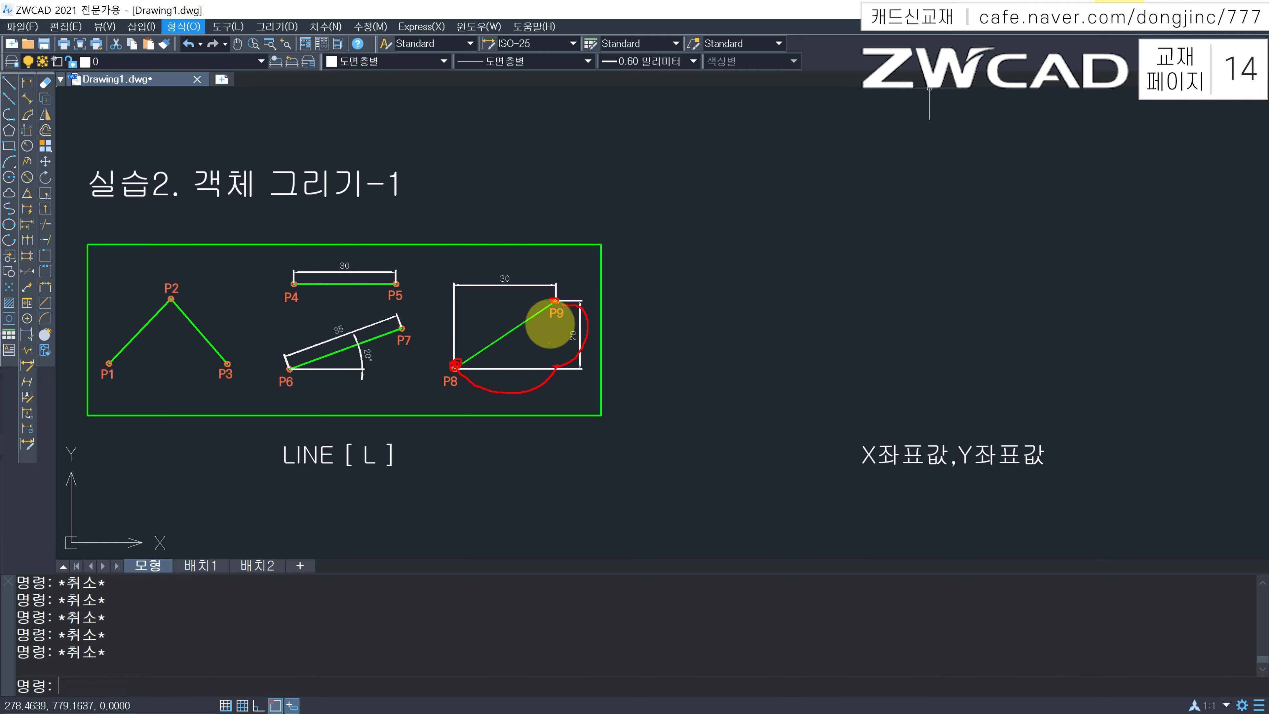
mouse_move(884, 409)
mouse_down()
mouse_move(878, 421)
mouse_move(940, 429)
mouse_move(966, 402)
mouse_move(986, 407)
mouse_move(1005, 375)
mouse_up()
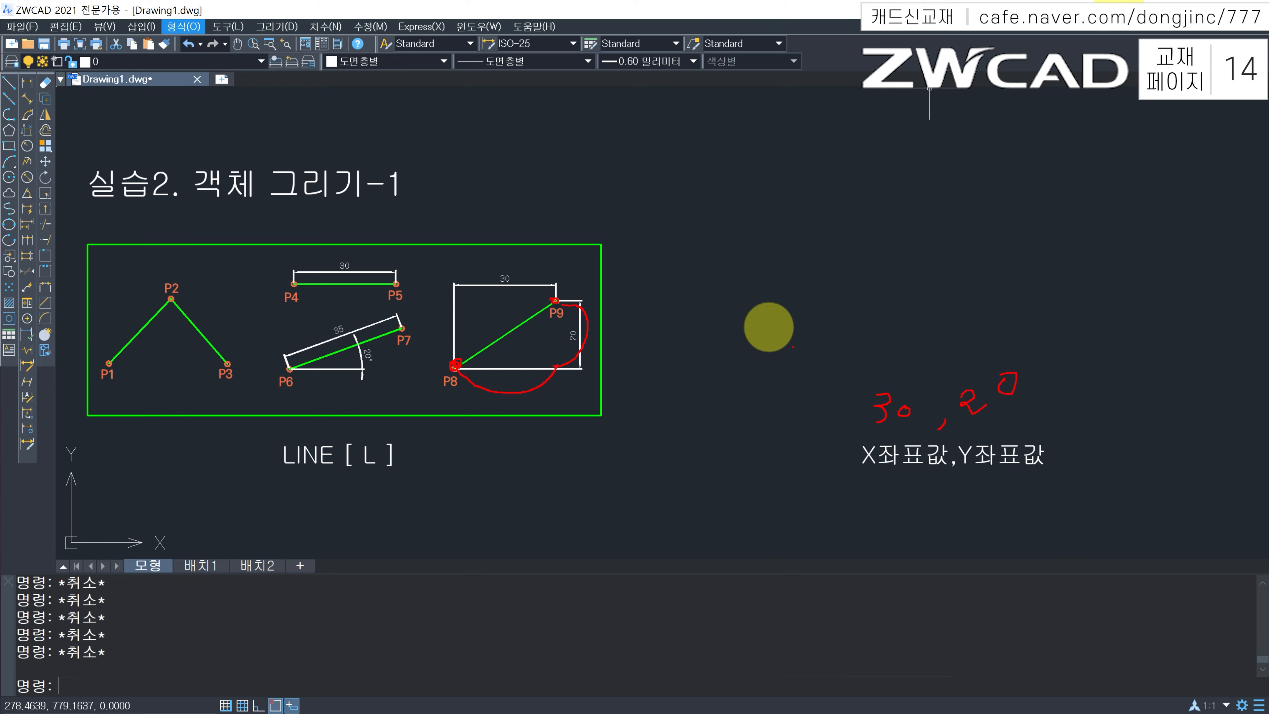
mouse_move(950, 434)
mouse_down()
mouse_move(928, 430)
mouse_move(943, 409)
mouse_up()
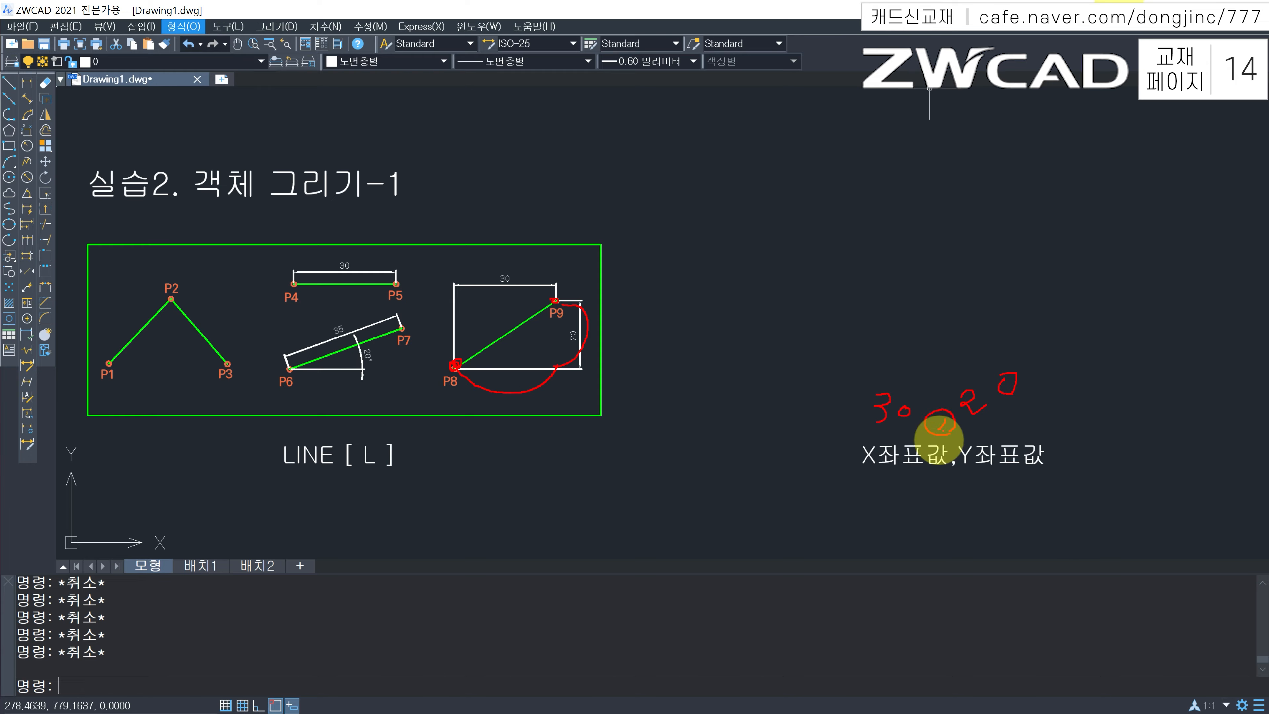
key(Escape)
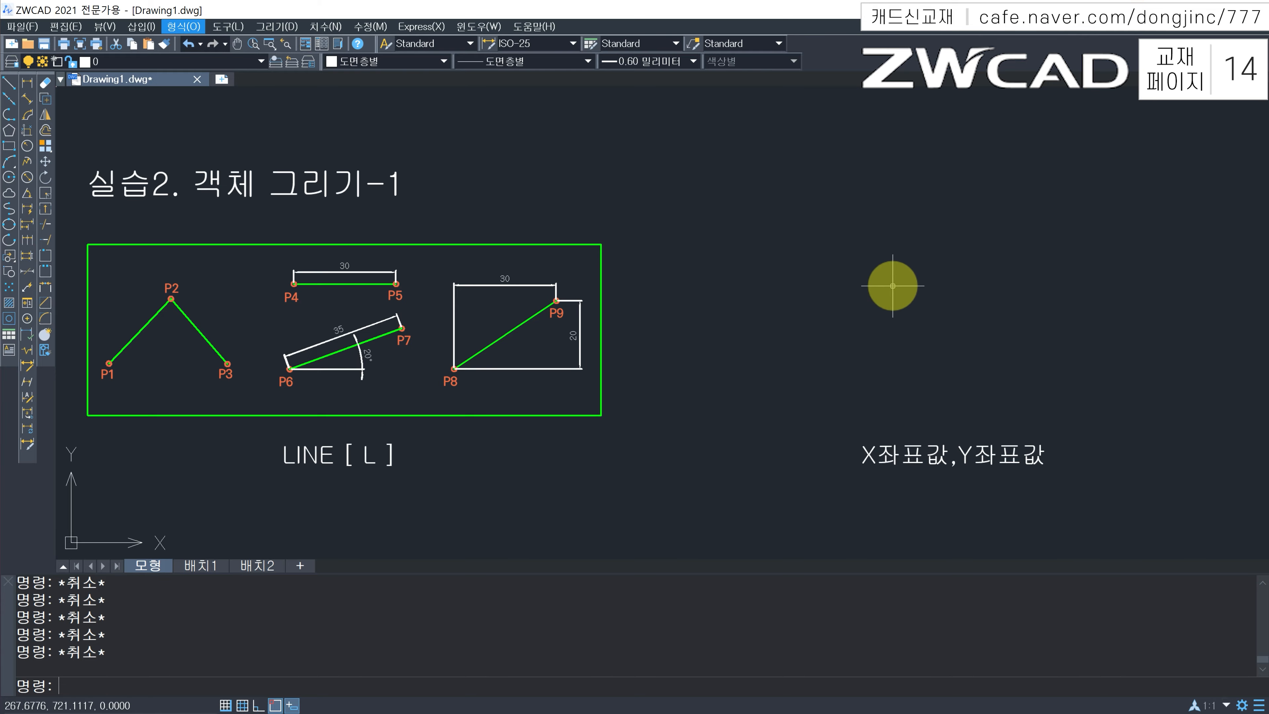
Draw a line above the "X좌표값,Y좌표값" note, ending at a relative offset of 30 in X and 20 in Y, and end the command
text(l)
key(Return)
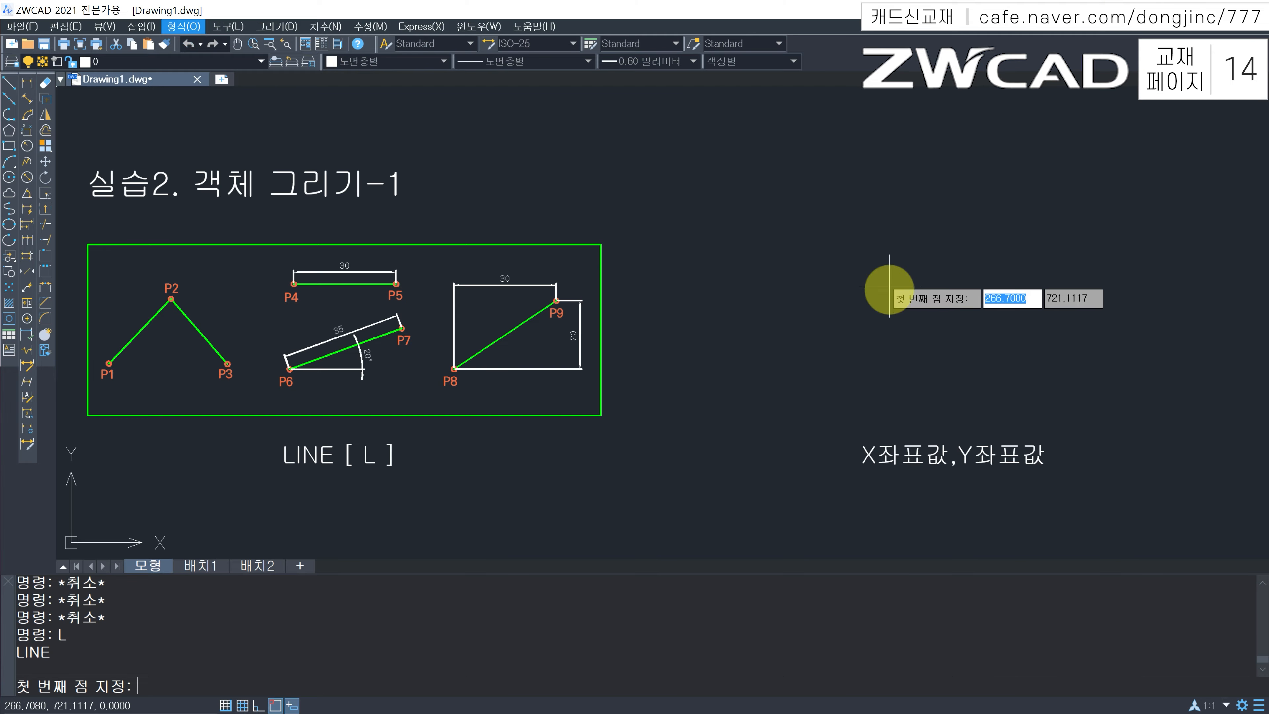
click(847, 381)
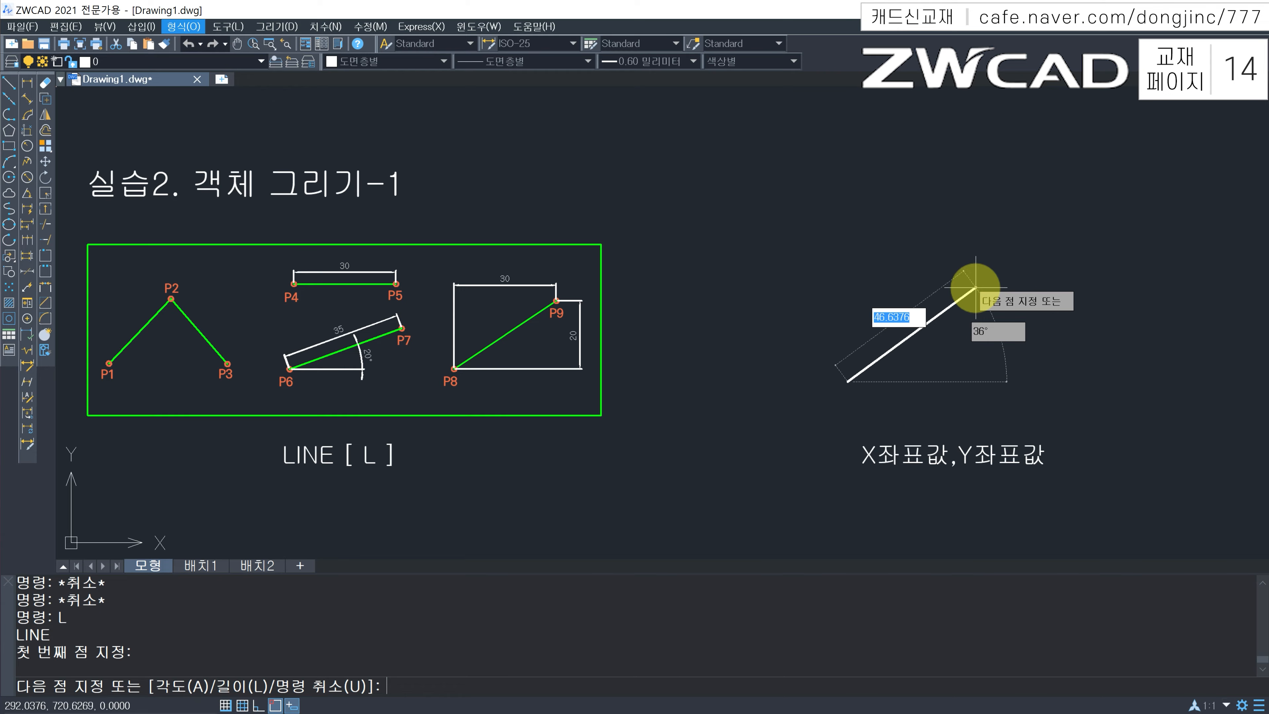
text(30)
key(Tab)
text(2)
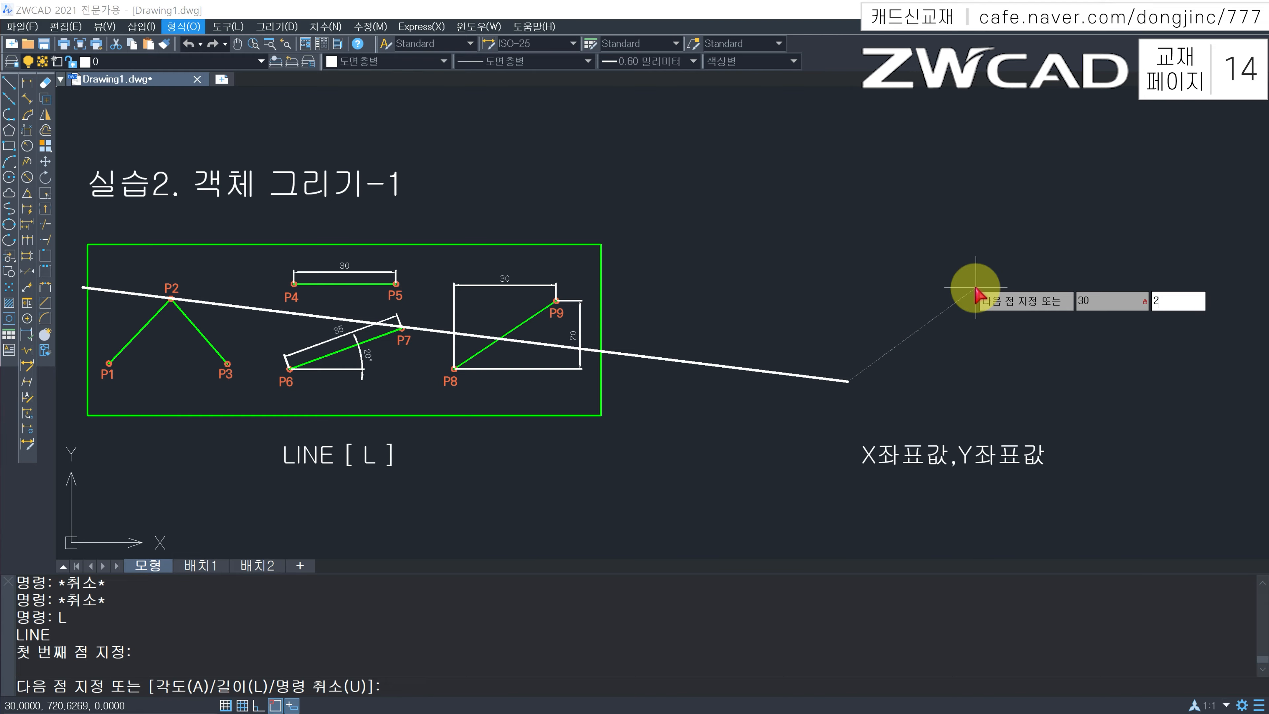
key(Return)
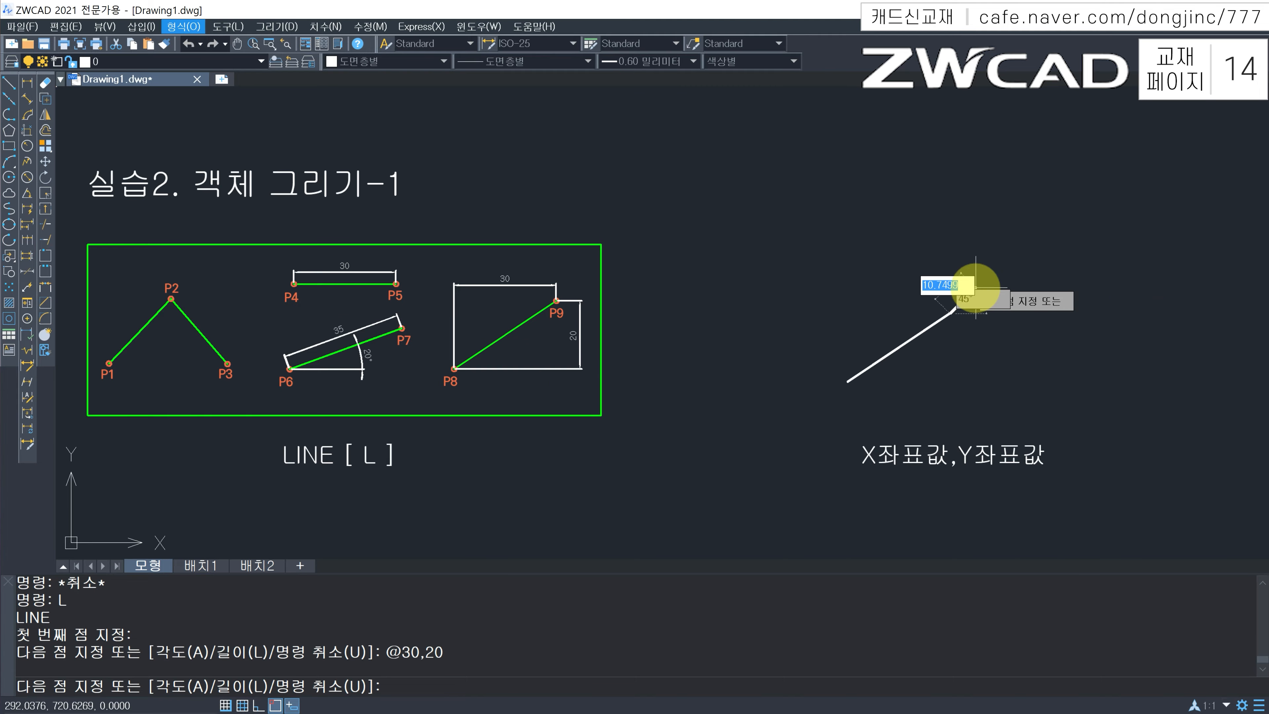
key(Escape)
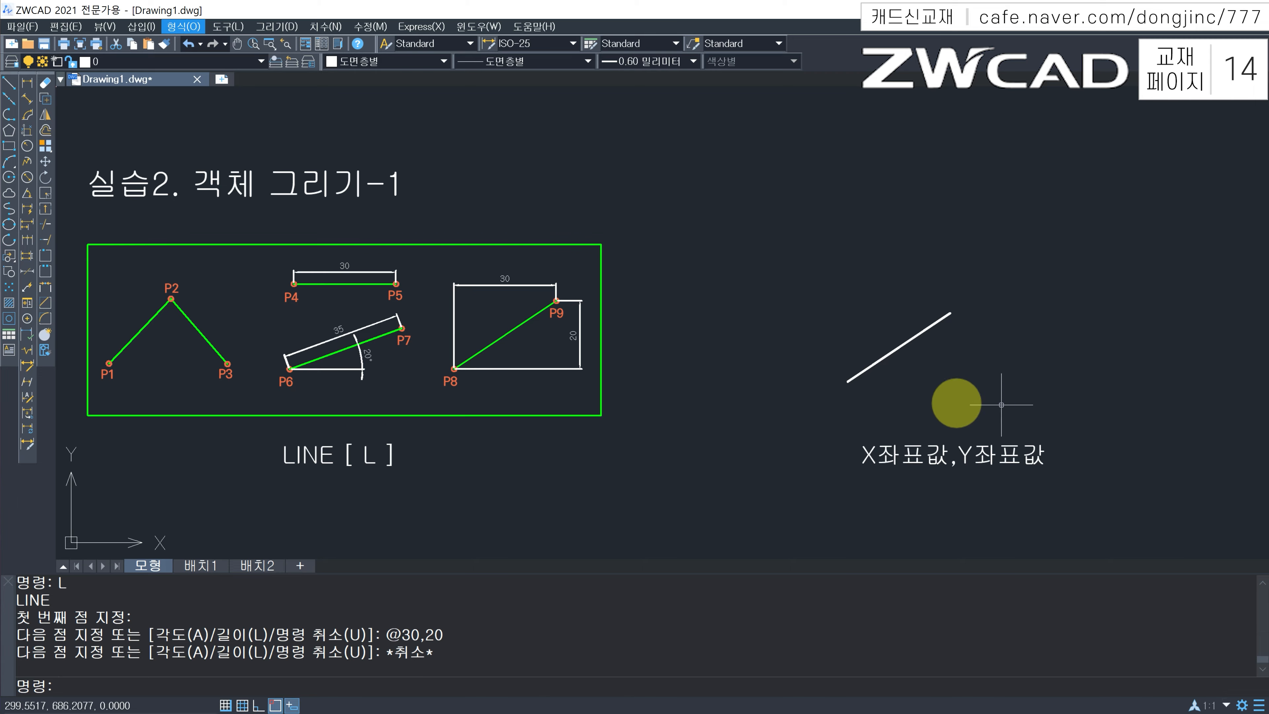
mouse_move(844, 380)
mouse_down()
mouse_move(933, 394)
mouse_move(968, 340)
mouse_move(956, 306)
mouse_move(948, 314)
mouse_up()
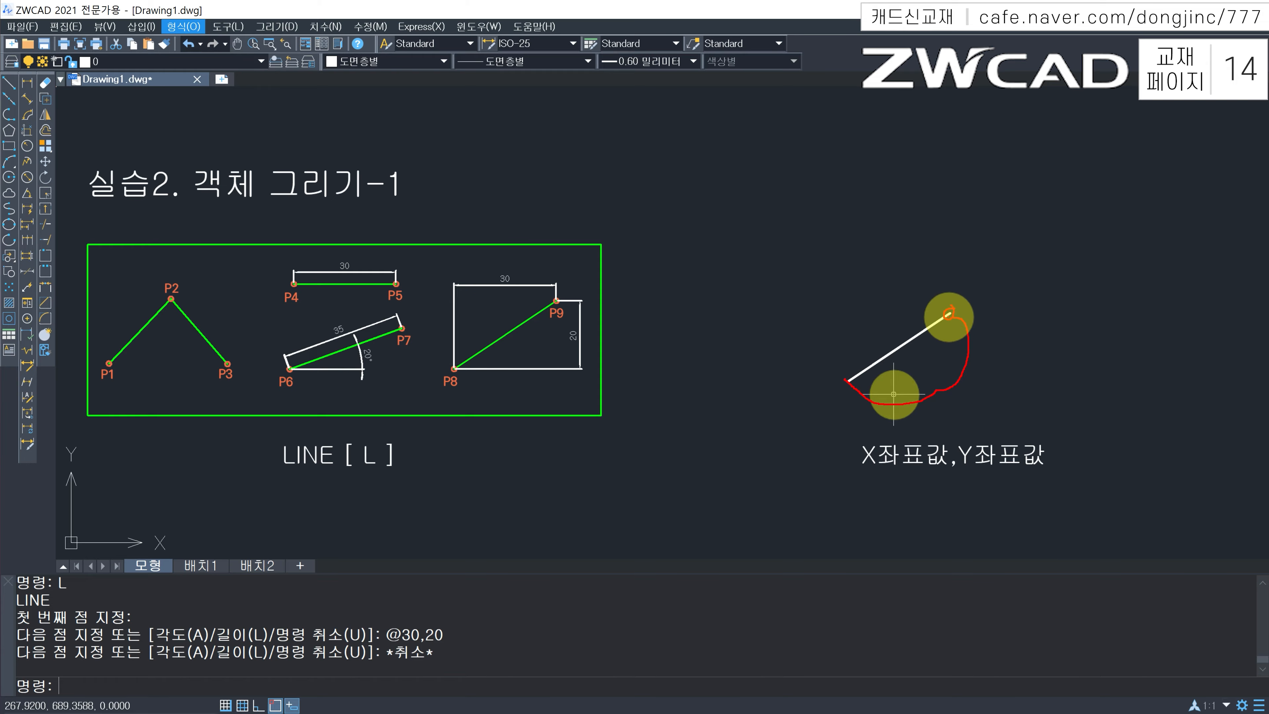
key(Escape)
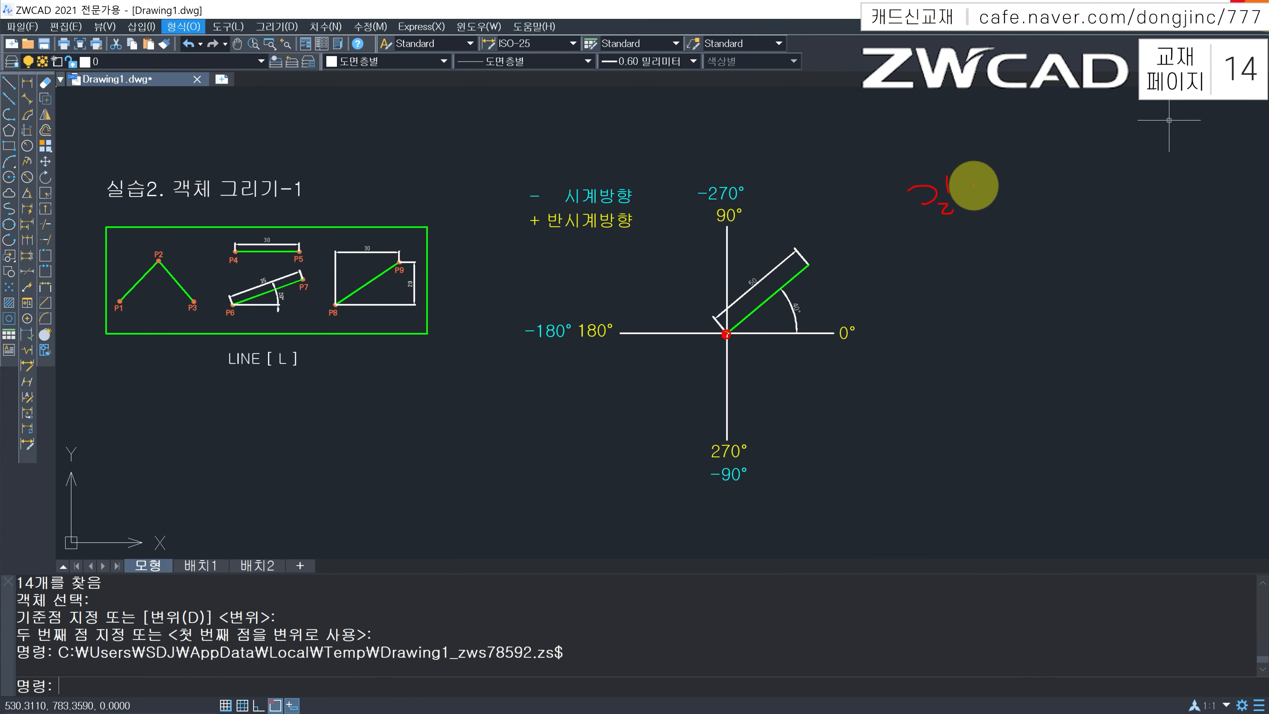
drag(972, 184, 991, 200)
mouse_move(1038, 164)
mouse_down()
mouse_move(1017, 184)
mouse_move(1039, 197)
mouse_up()
mouse_move(1062, 159)
mouse_down()
mouse_move(1083, 168)
mouse_move(1072, 181)
mouse_up()
drag(1095, 155, 1096, 169)
mouse_move(1096, 163)
mouse_down()
mouse_move(1093, 187)
mouse_move(1129, 147)
mouse_up()
mouse_move(1113, 151)
mouse_down()
mouse_move(1130, 163)
mouse_move(1119, 176)
mouse_up()
drag(1089, 186, 1133, 180)
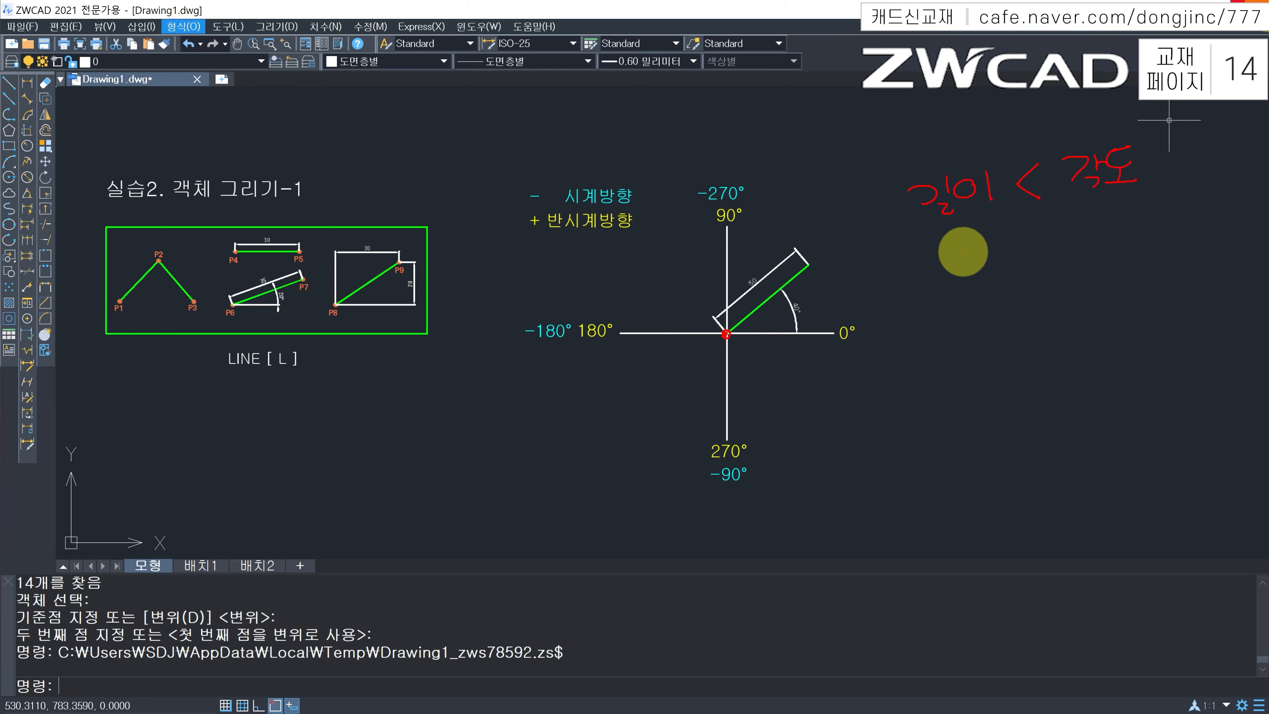
mouse_move(944, 246)
mouse_down()
mouse_move(938, 276)
mouse_move(964, 252)
mouse_move(1027, 257)
mouse_move(1045, 273)
mouse_up()
mouse_move(1090, 231)
mouse_down()
mouse_move(1076, 258)
mouse_move(1105, 259)
mouse_up()
mouse_move(1096, 234)
mouse_down()
mouse_move(1087, 265)
mouse_move(1144, 244)
mouse_move(1135, 236)
mouse_up()
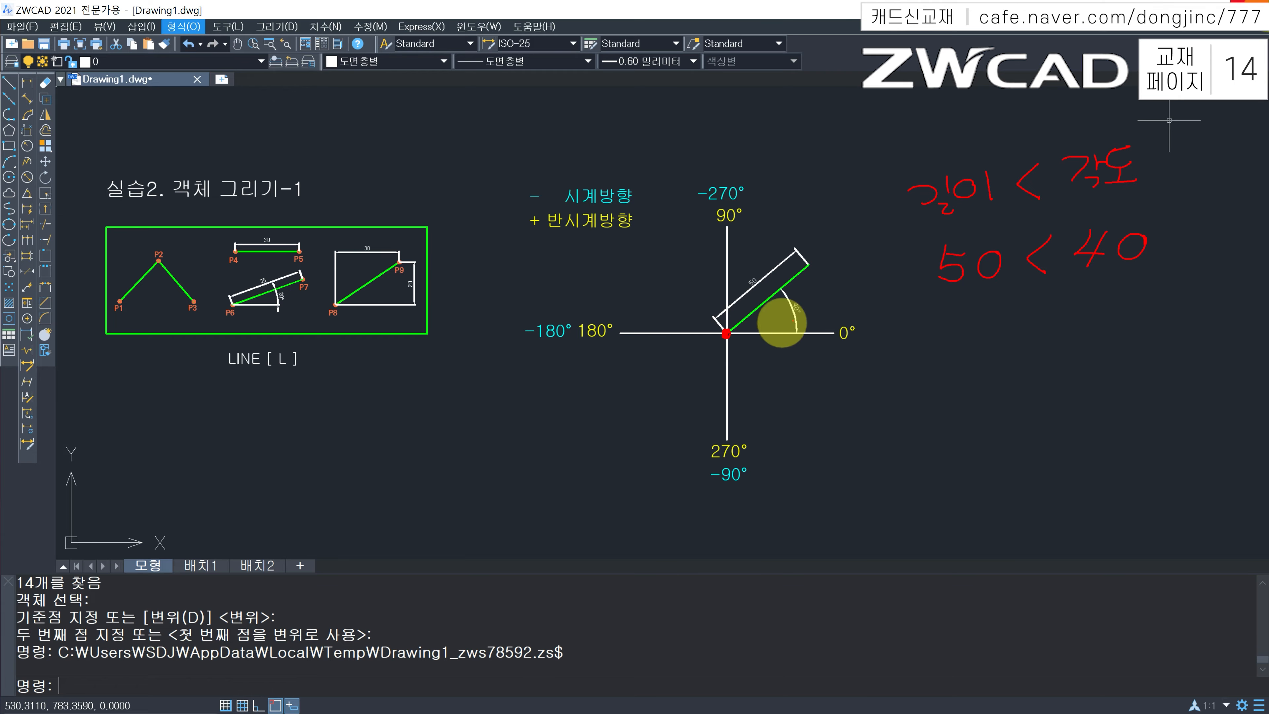
mouse_move(871, 343)
mouse_down()
mouse_move(849, 324)
mouse_move(851, 341)
mouse_up()
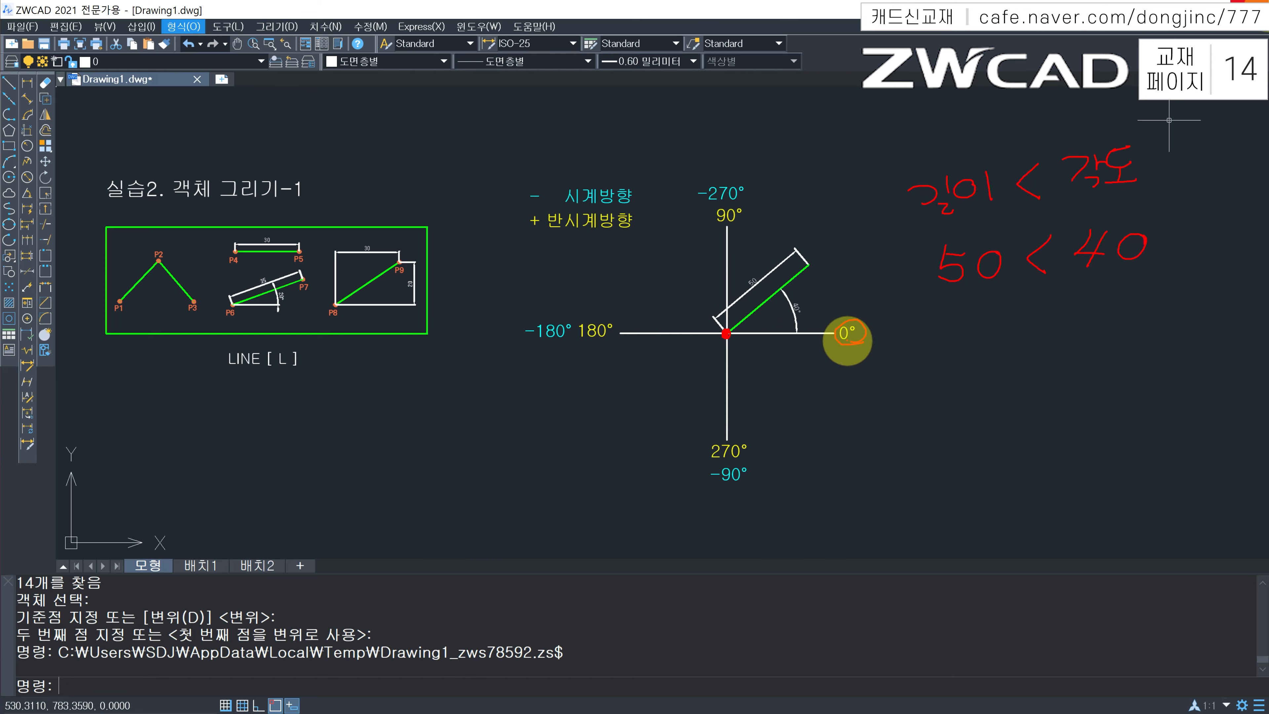
mouse_move(744, 205)
mouse_down()
mouse_move(714, 214)
mouse_move(734, 210)
mouse_up()
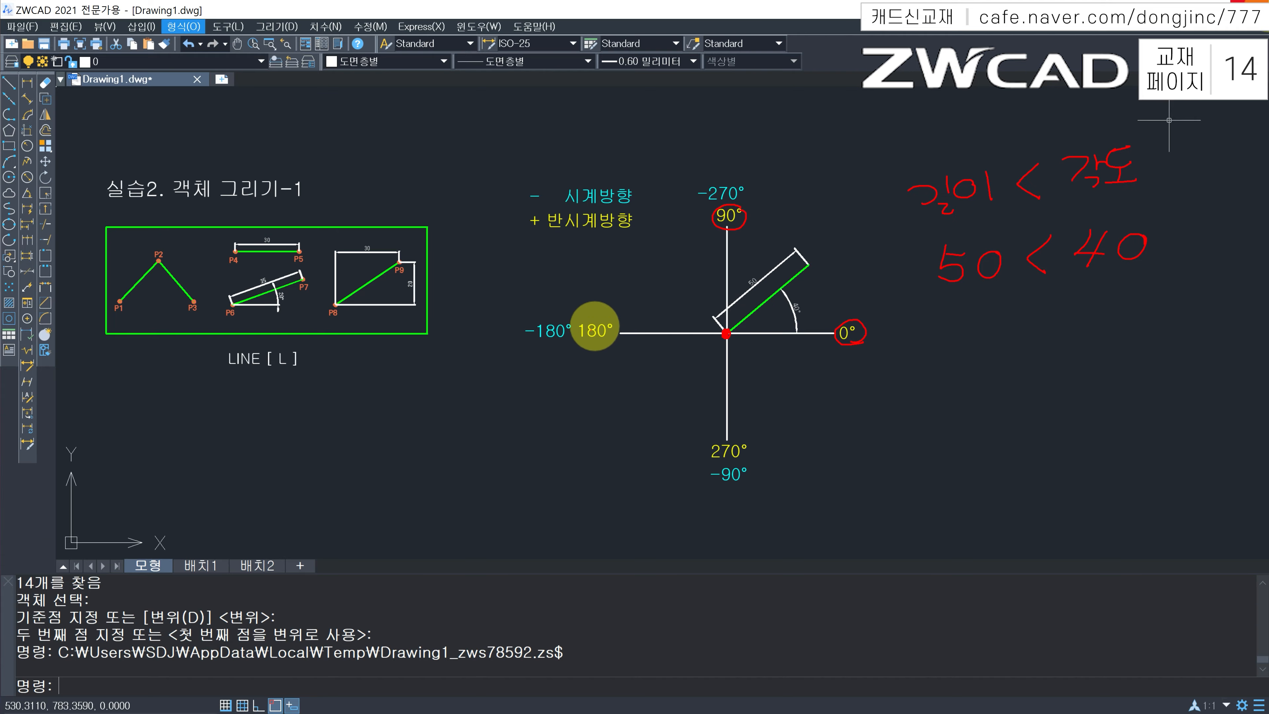
mouse_move(607, 316)
mouse_down()
mouse_move(584, 333)
mouse_move(599, 342)
mouse_move(605, 315)
mouse_up()
mouse_move(735, 435)
mouse_down()
mouse_move(716, 459)
mouse_move(746, 459)
mouse_move(748, 430)
mouse_up()
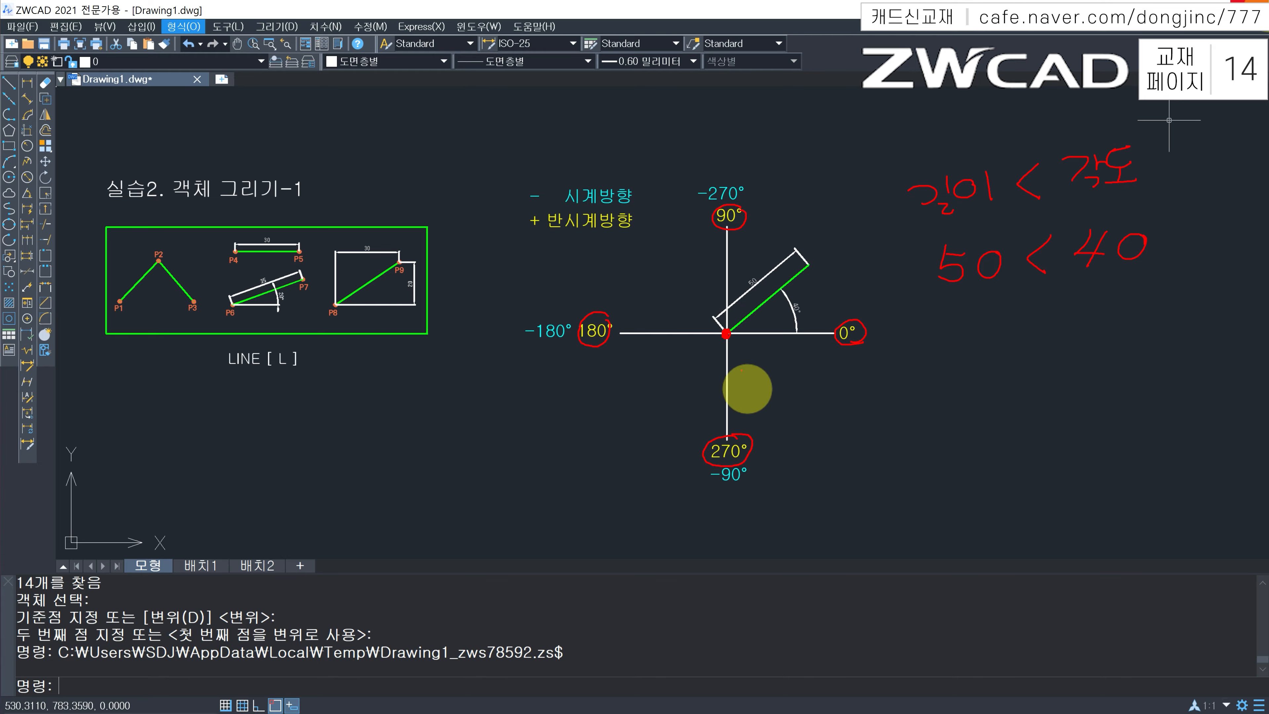
mouse_move(739, 329)
mouse_down()
mouse_move(700, 313)
mouse_move(706, 360)
mouse_move(747, 351)
mouse_up()
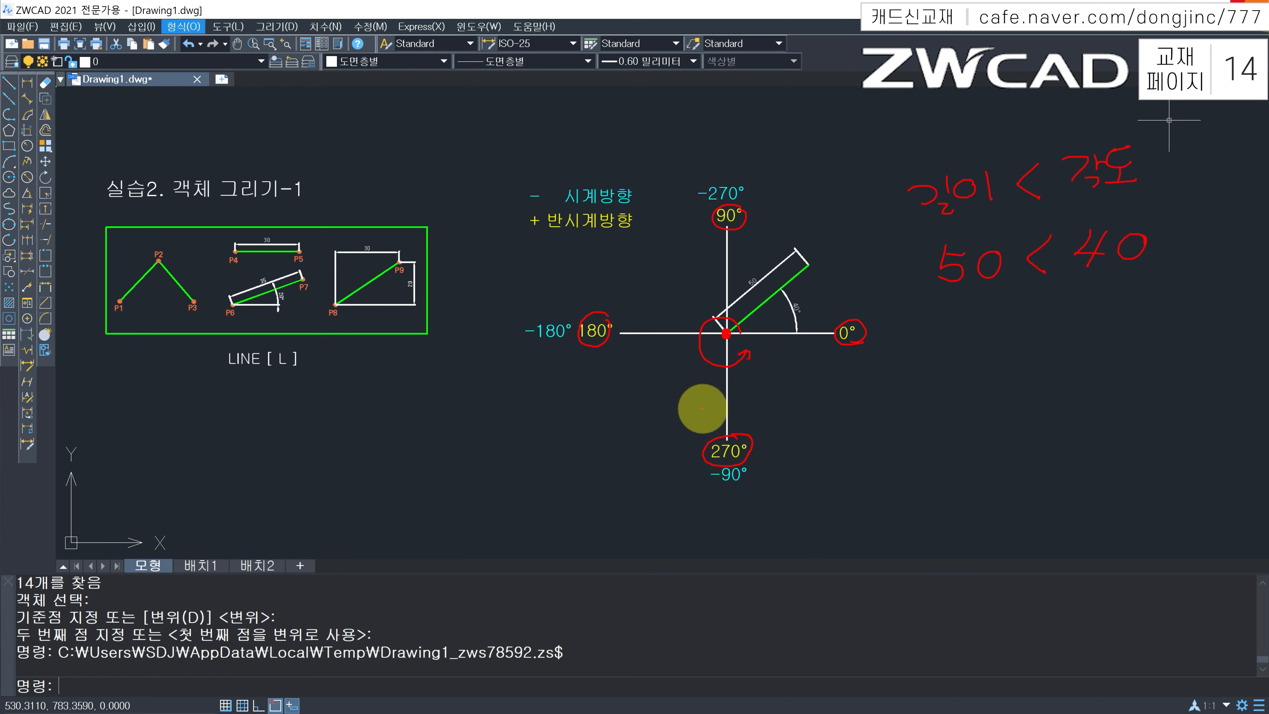
key(Escape)
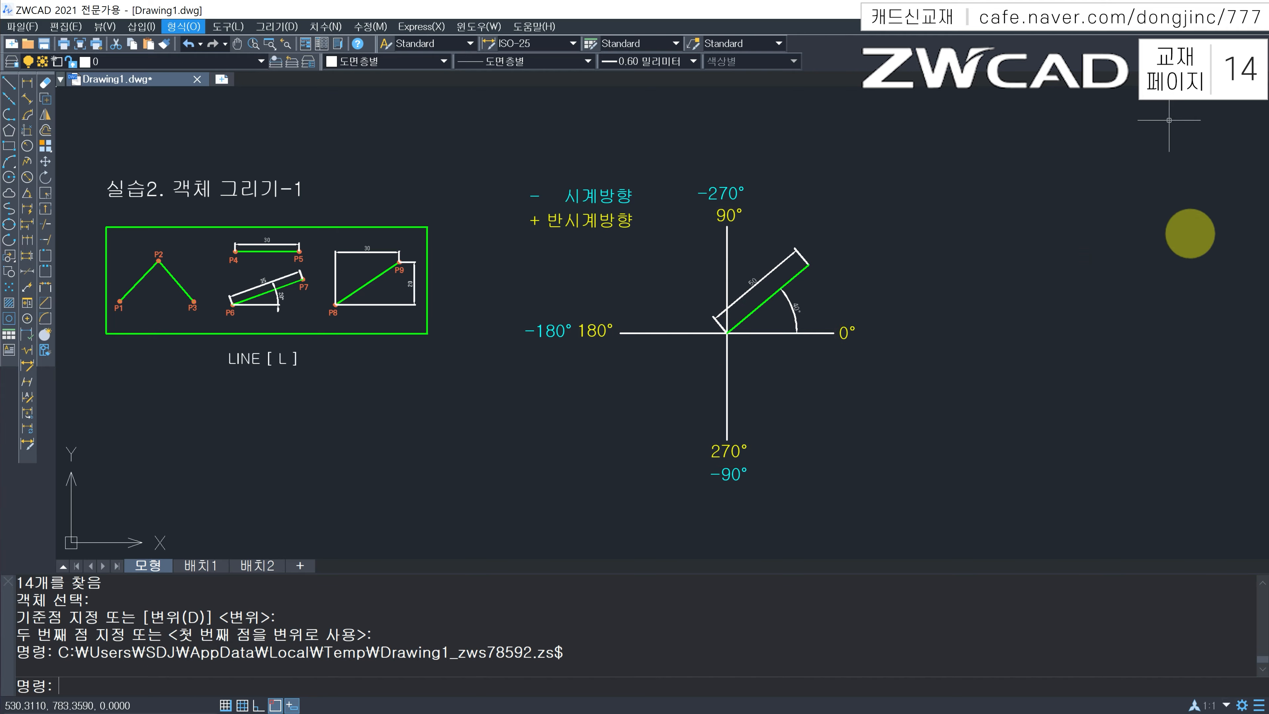
key(ctrl+2)
mouse_move(711, 331)
mouse_down()
mouse_move(648, 232)
mouse_move(691, 295)
mouse_move(725, 280)
mouse_move(685, 263)
mouse_move(691, 275)
mouse_move(715, 255)
mouse_up()
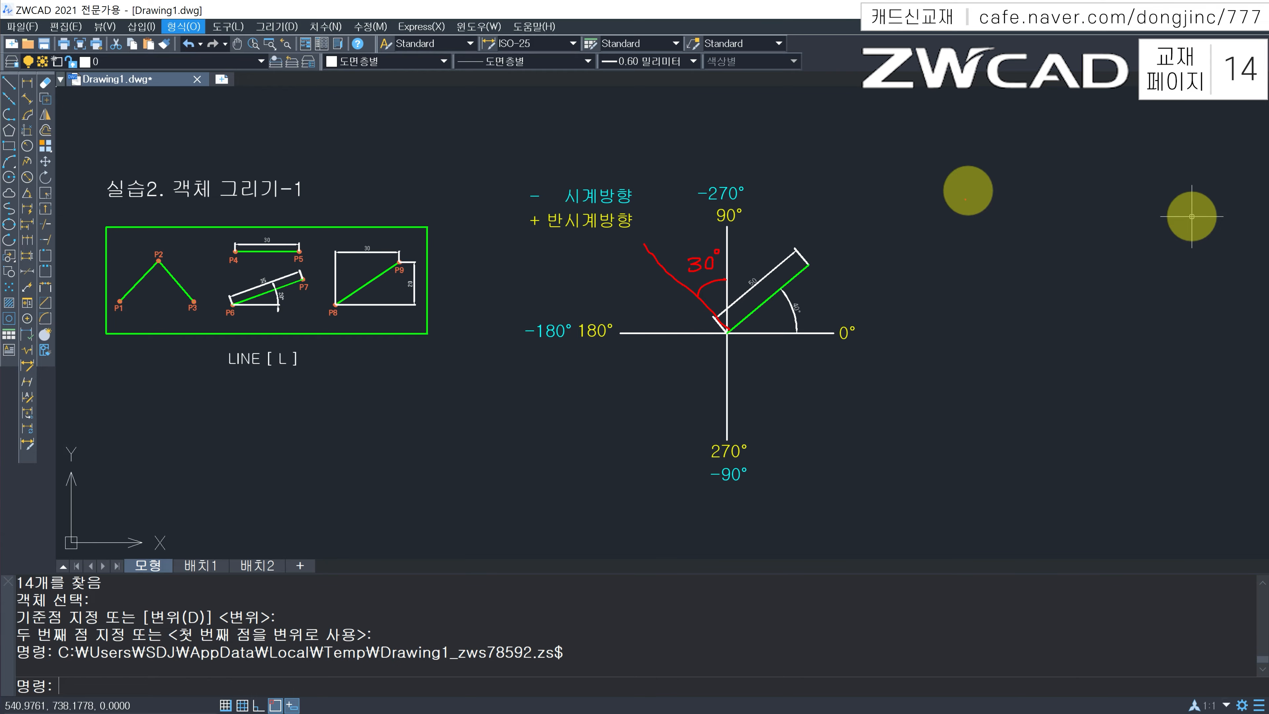
mouse_move(970, 180)
mouse_down()
mouse_move(959, 211)
mouse_move(984, 186)
mouse_move(1015, 189)
mouse_move(1040, 195)
mouse_move(1042, 225)
mouse_up()
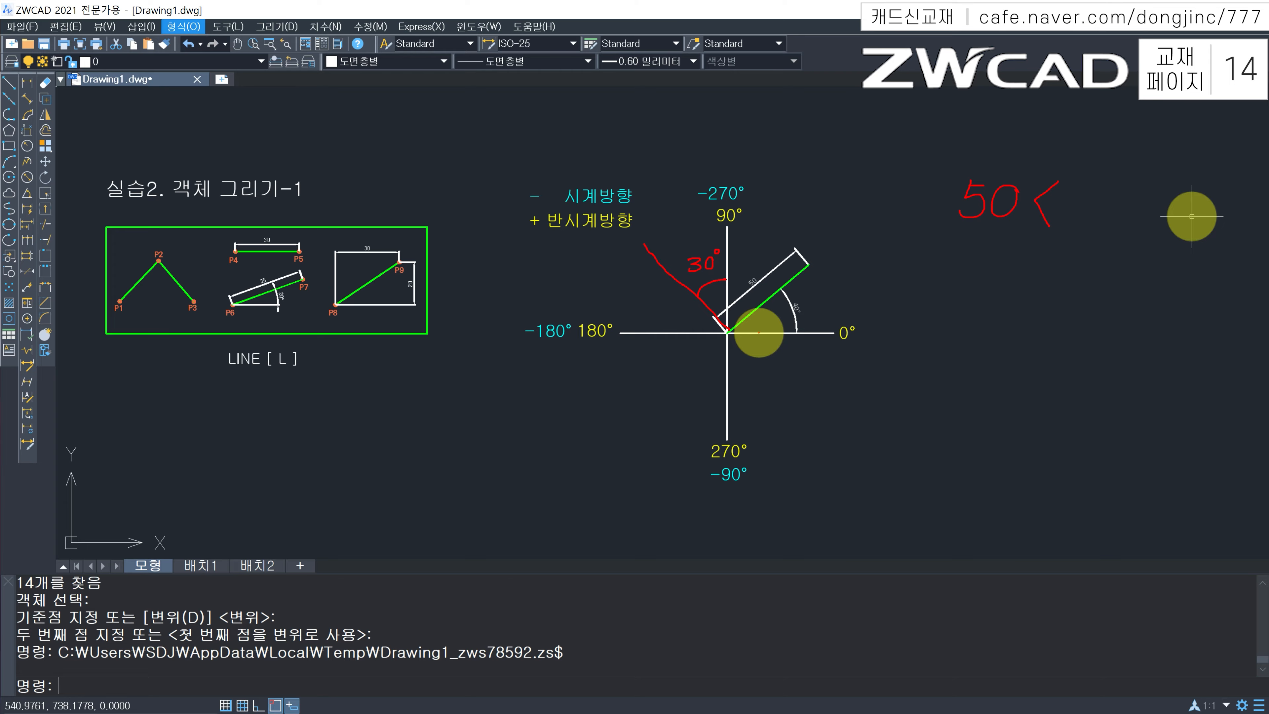
drag(758, 329, 736, 302)
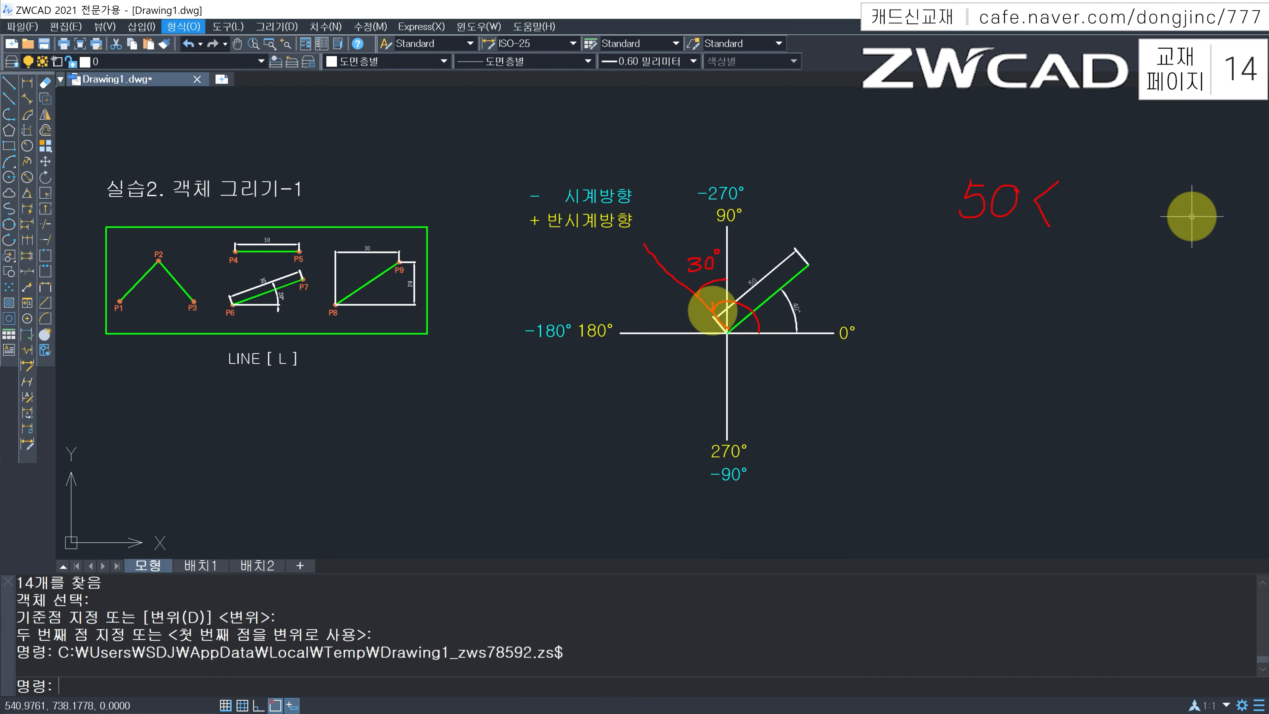
mouse_move(1084, 181)
mouse_down()
mouse_move(1072, 205)
mouse_move(1121, 203)
mouse_move(1123, 192)
mouse_up()
mouse_move(748, 286)
mouse_down()
mouse_move(743, 298)
mouse_move(764, 302)
mouse_up()
drag(770, 293, 774, 289)
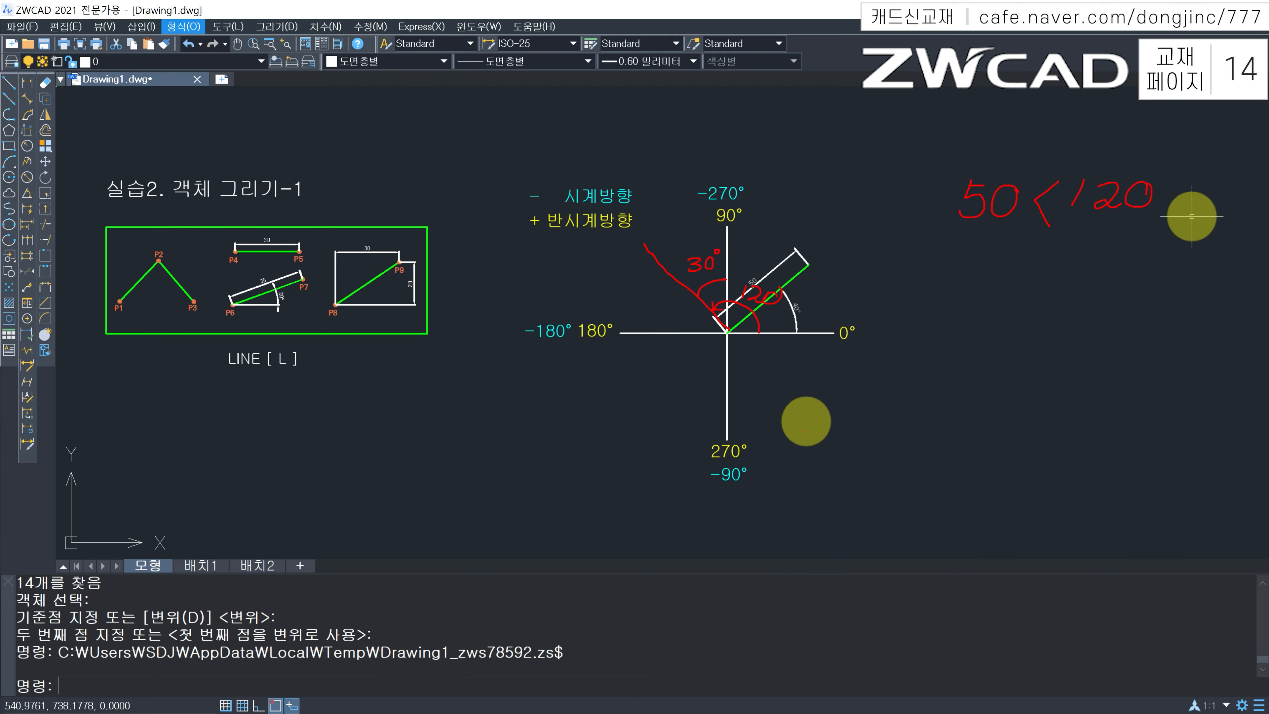
key(Escape)
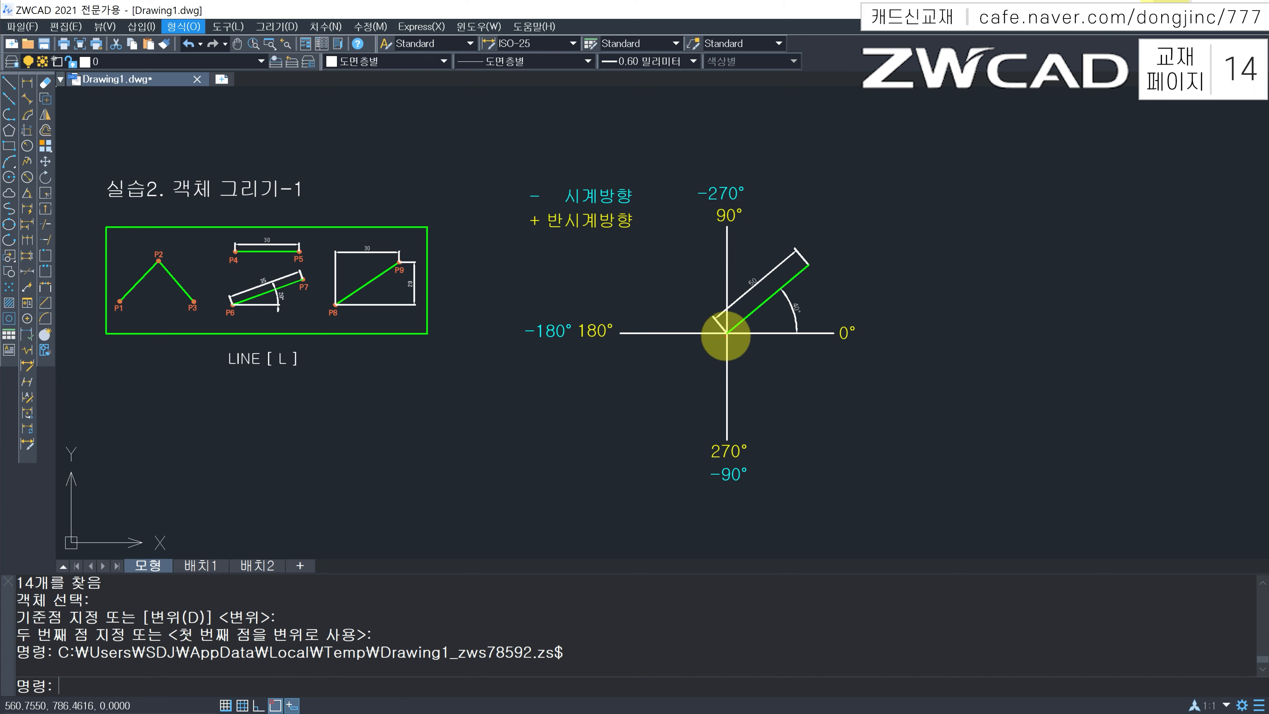
drag(725, 332, 631, 395)
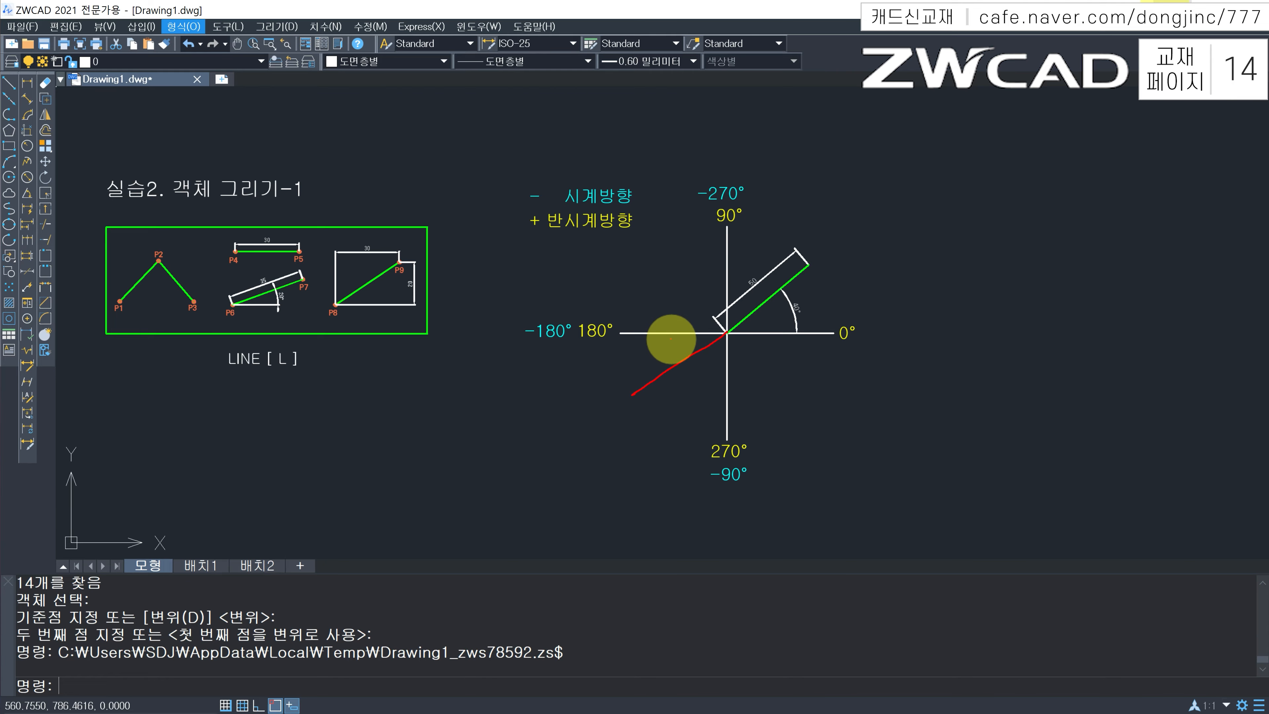
mouse_move(672, 334)
mouse_down()
mouse_move(677, 363)
mouse_move(639, 364)
mouse_move(660, 352)
mouse_up()
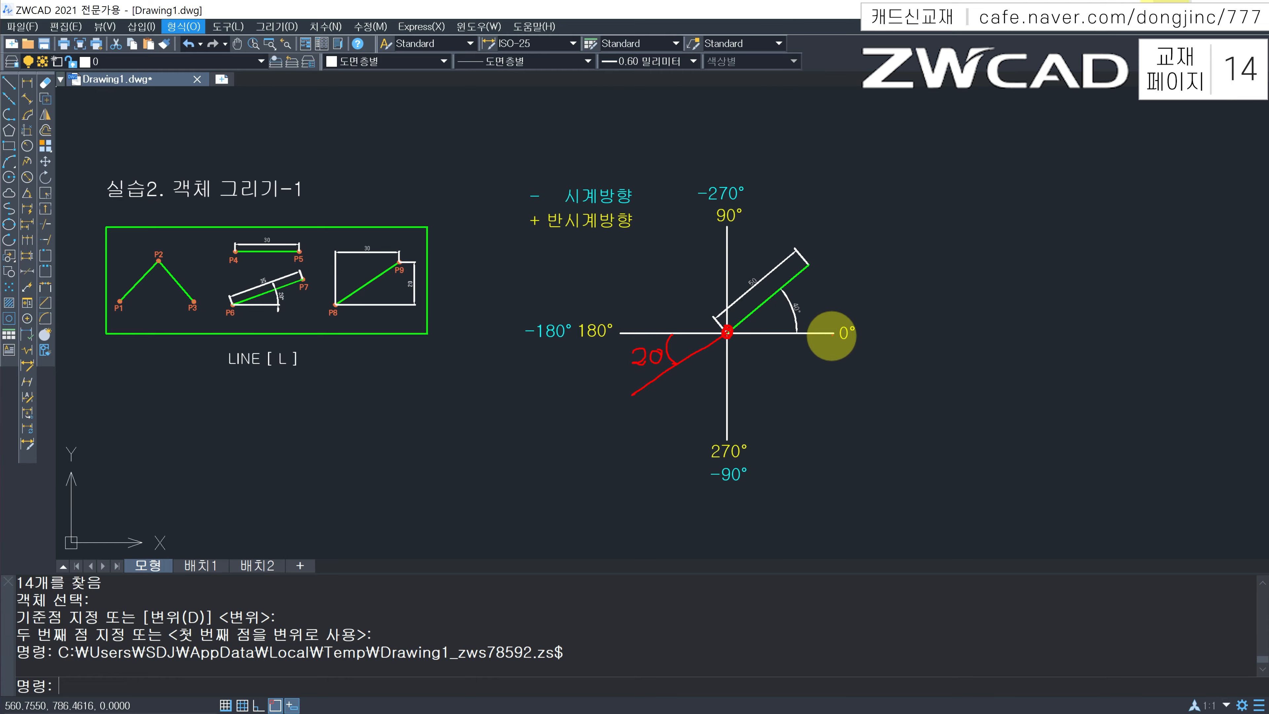
mouse_move(749, 334)
mouse_down()
mouse_move(741, 306)
mouse_move(700, 319)
mouse_up()
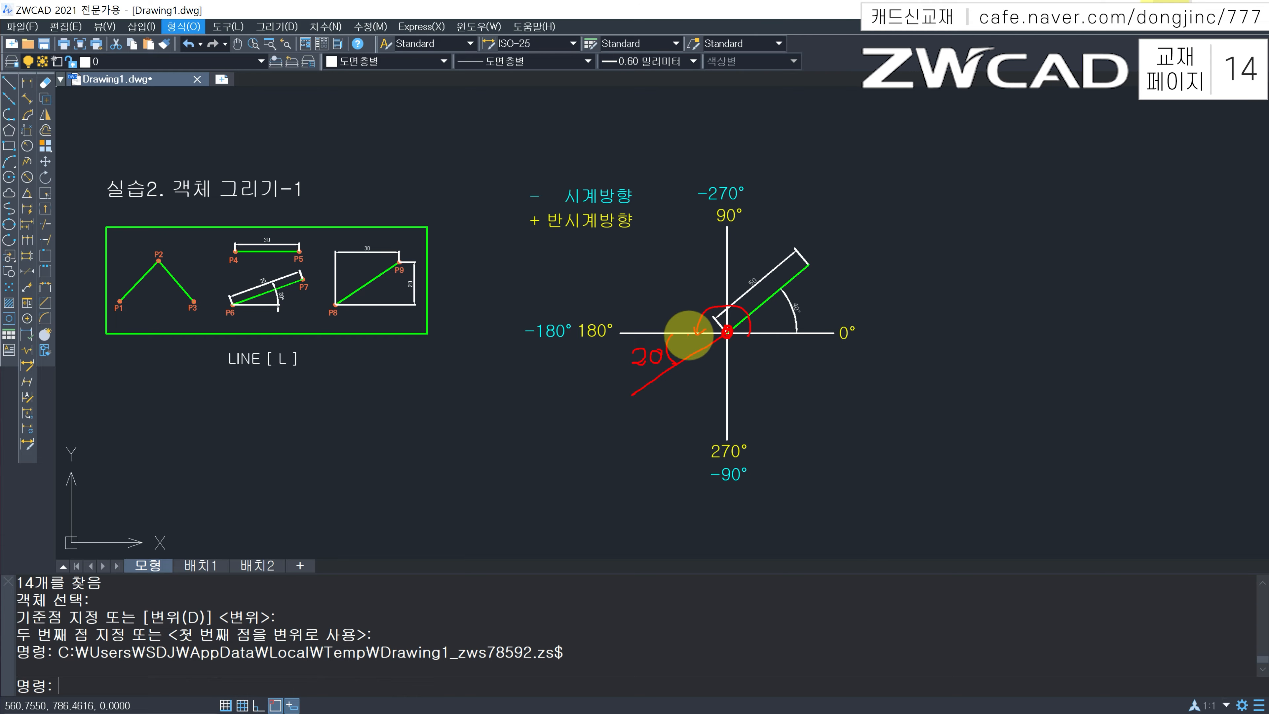
drag(691, 334, 688, 350)
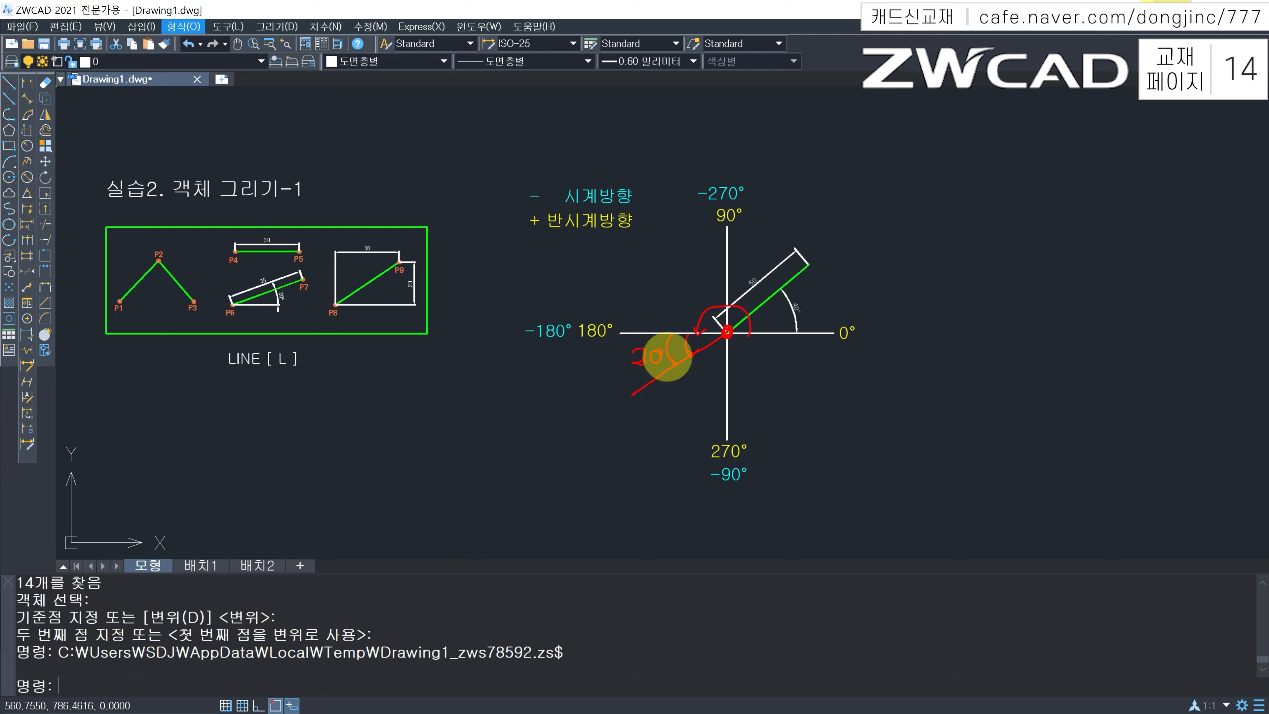
mouse_move(764, 330)
mouse_down()
mouse_move(703, 284)
mouse_move(684, 356)
mouse_up()
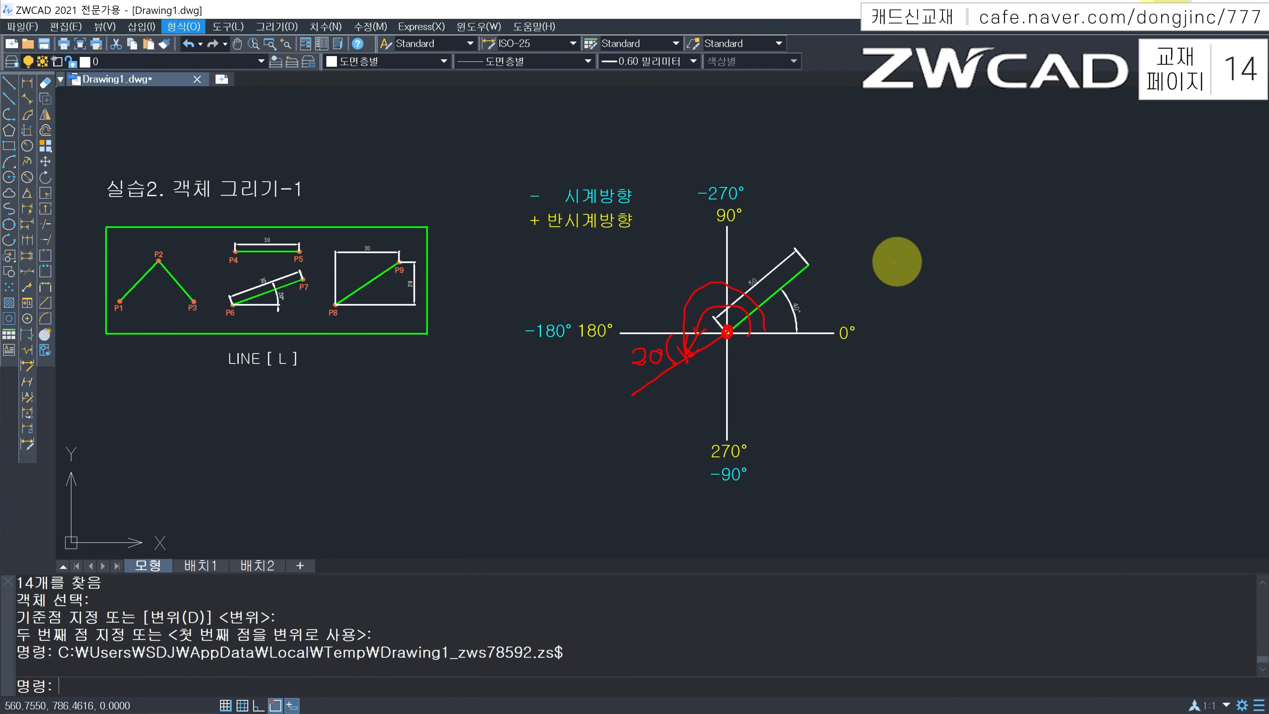
drag(885, 257, 874, 300)
mouse_move(934, 270)
mouse_down()
mouse_move(978, 302)
mouse_move(1061, 281)
mouse_move(1073, 292)
mouse_move(1090, 278)
mouse_up()
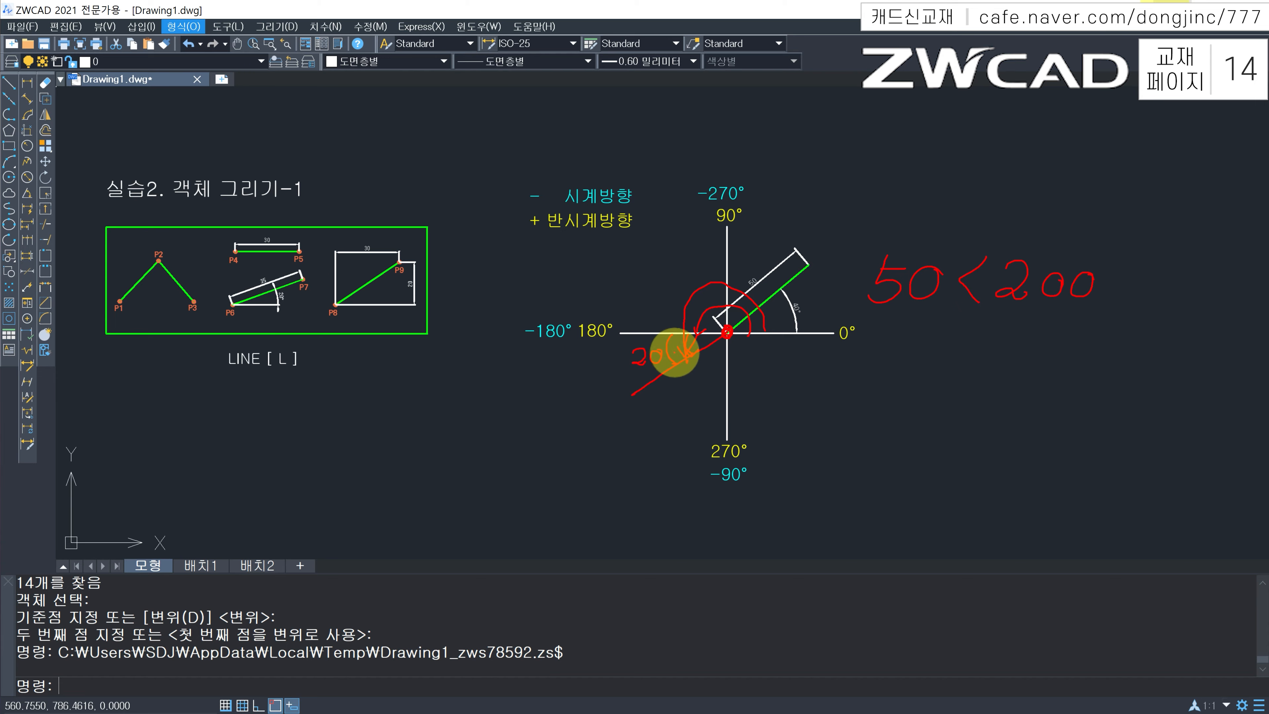
key(Escape)
Undo the last line and draw a new one beside the angle diagram, 50 units long at 120°, ending the command
key(ctrl+z)
text(l)
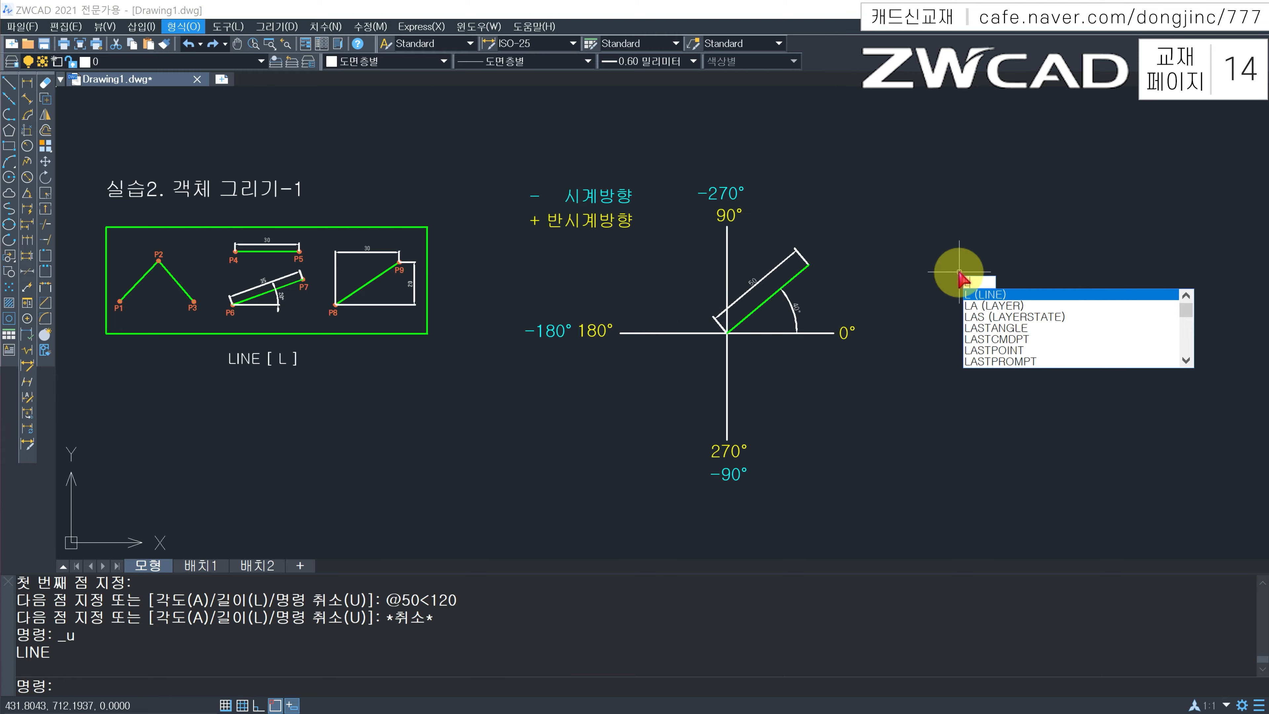
key(Return)
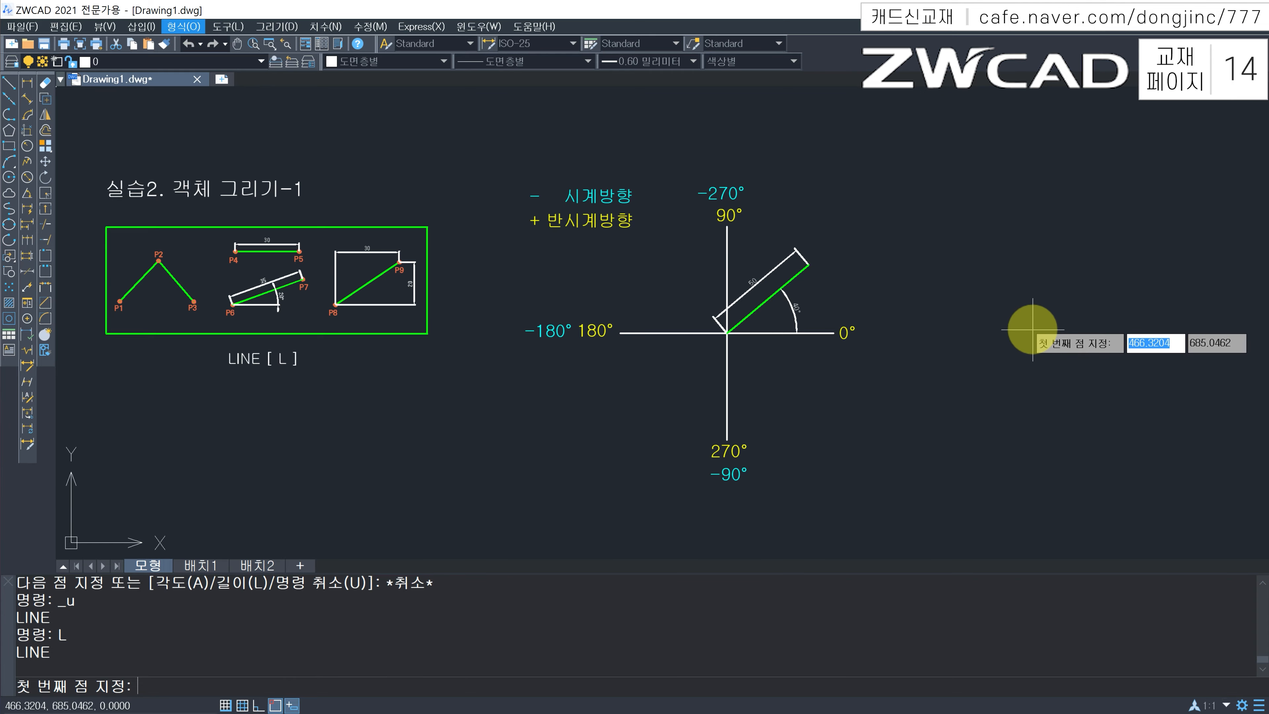
click(1033, 324)
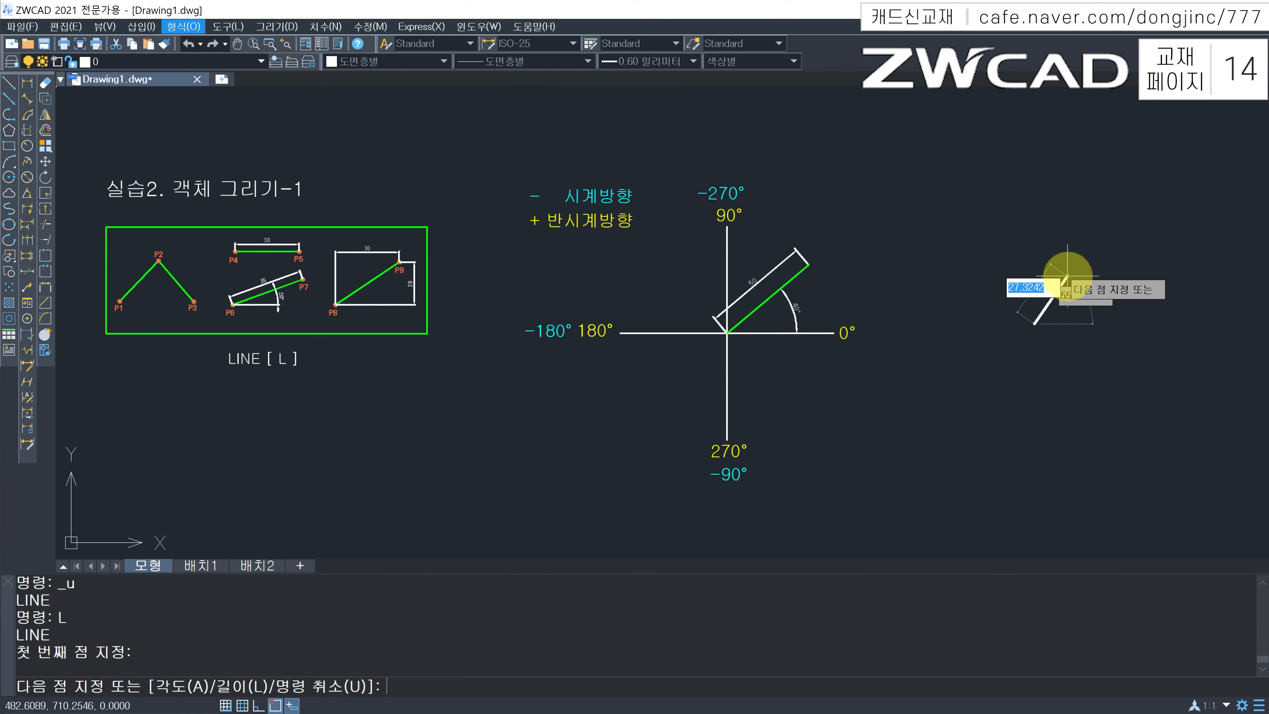
text(50)
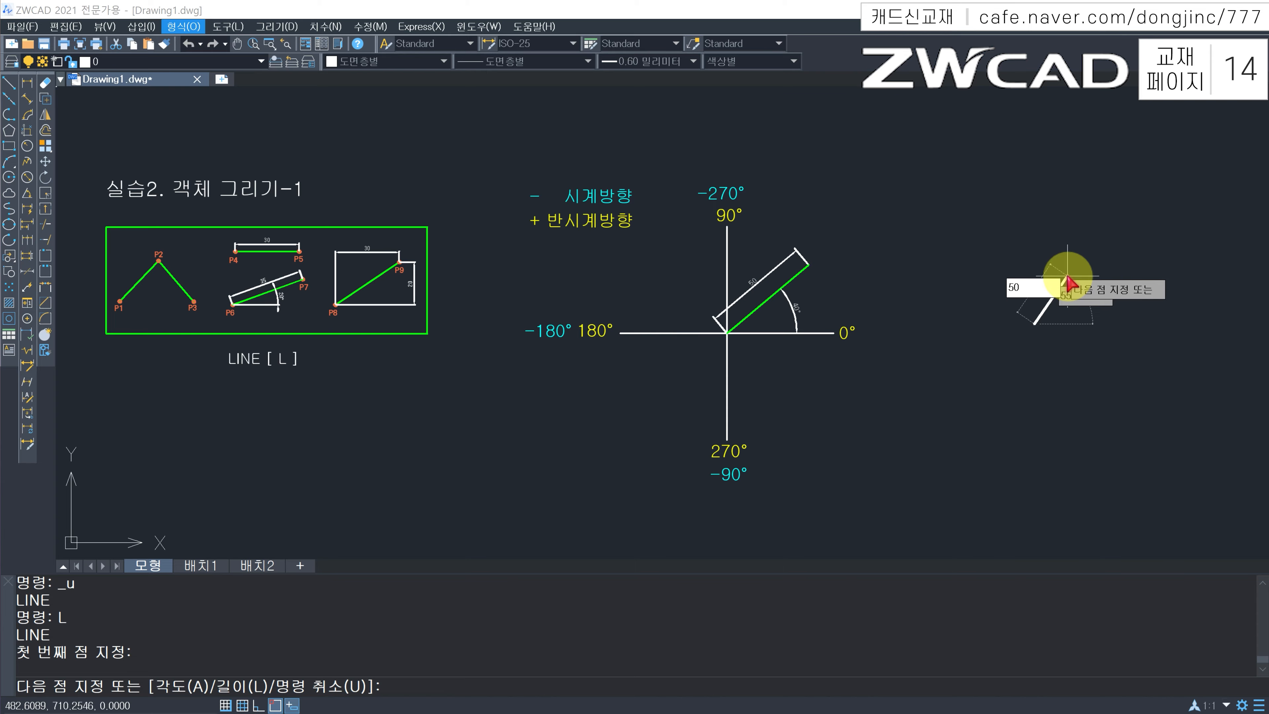
key(Tab)
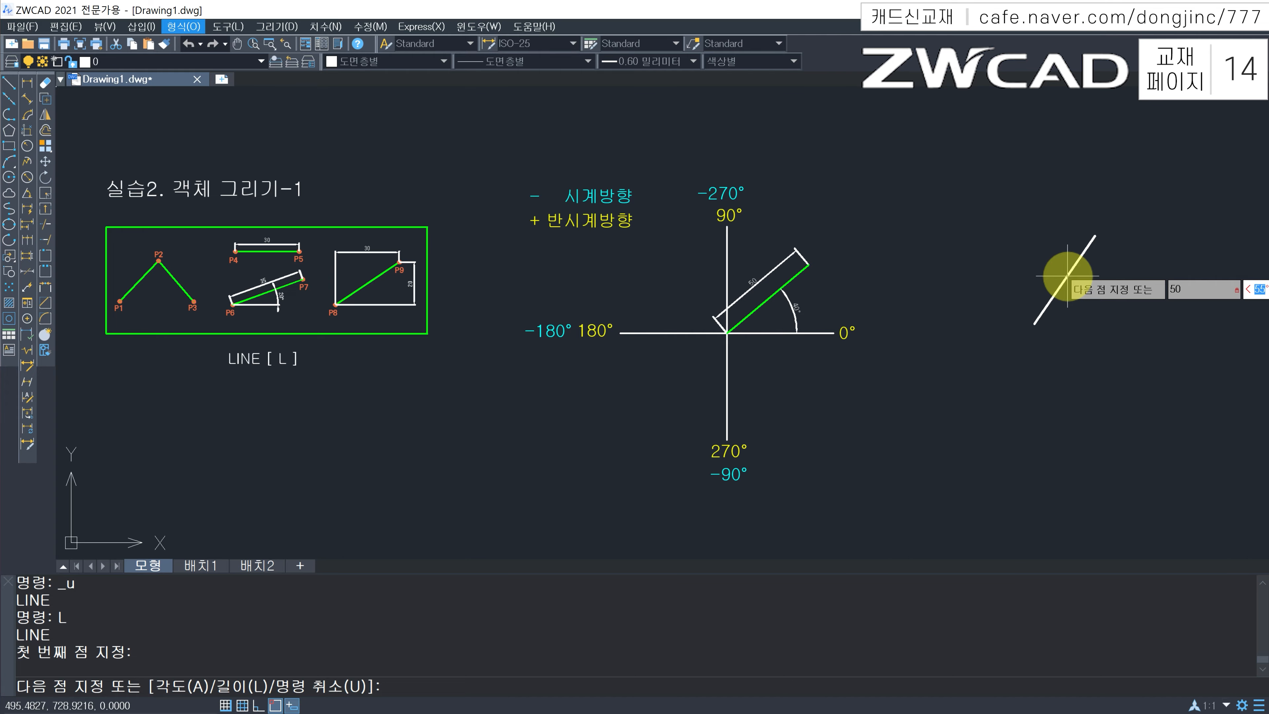
text(120)
key(Return)
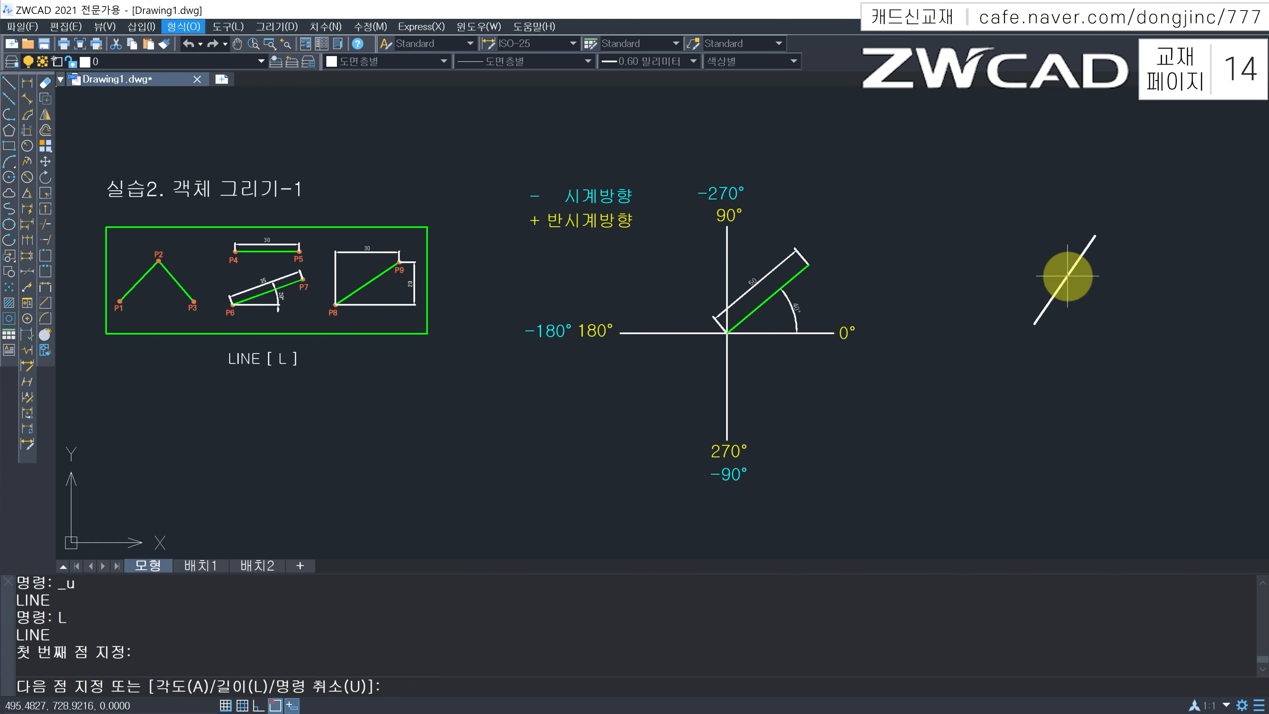
key(Escape)
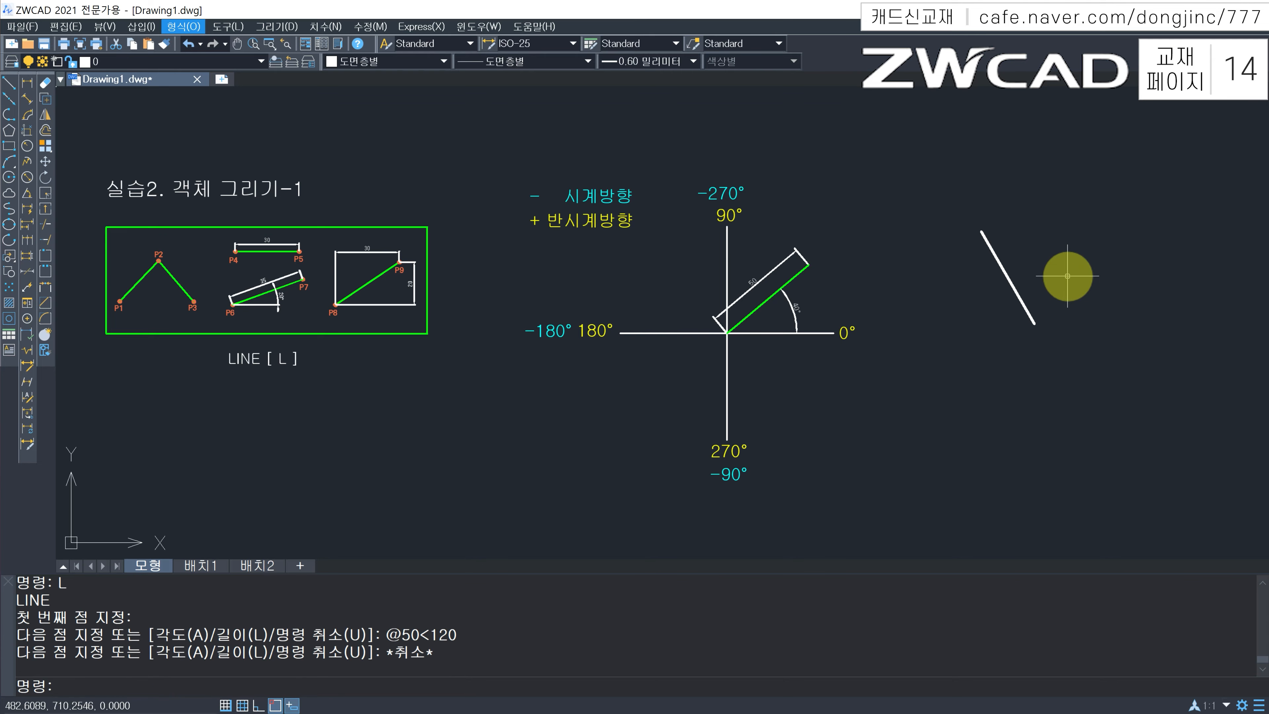
Draw a line from the lower end of the 120° line, 50 units long at 200°, and end the command
text(L)
key(Return)
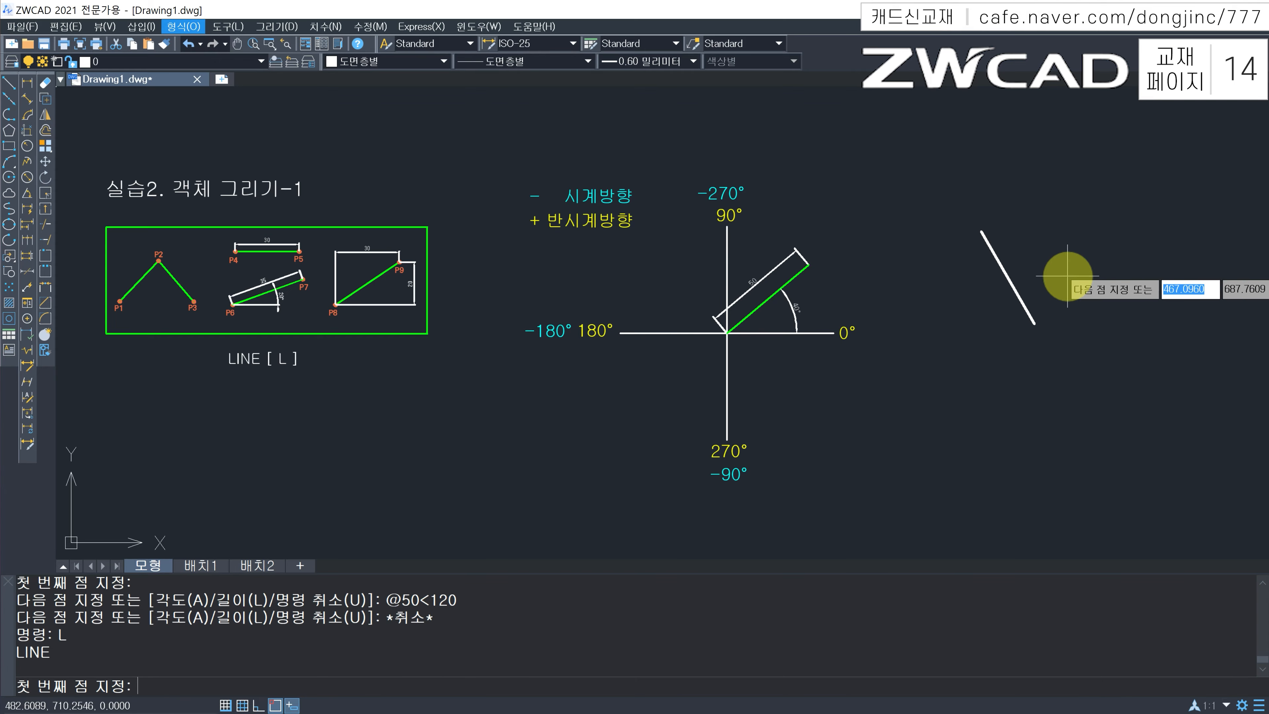
click(1033, 322)
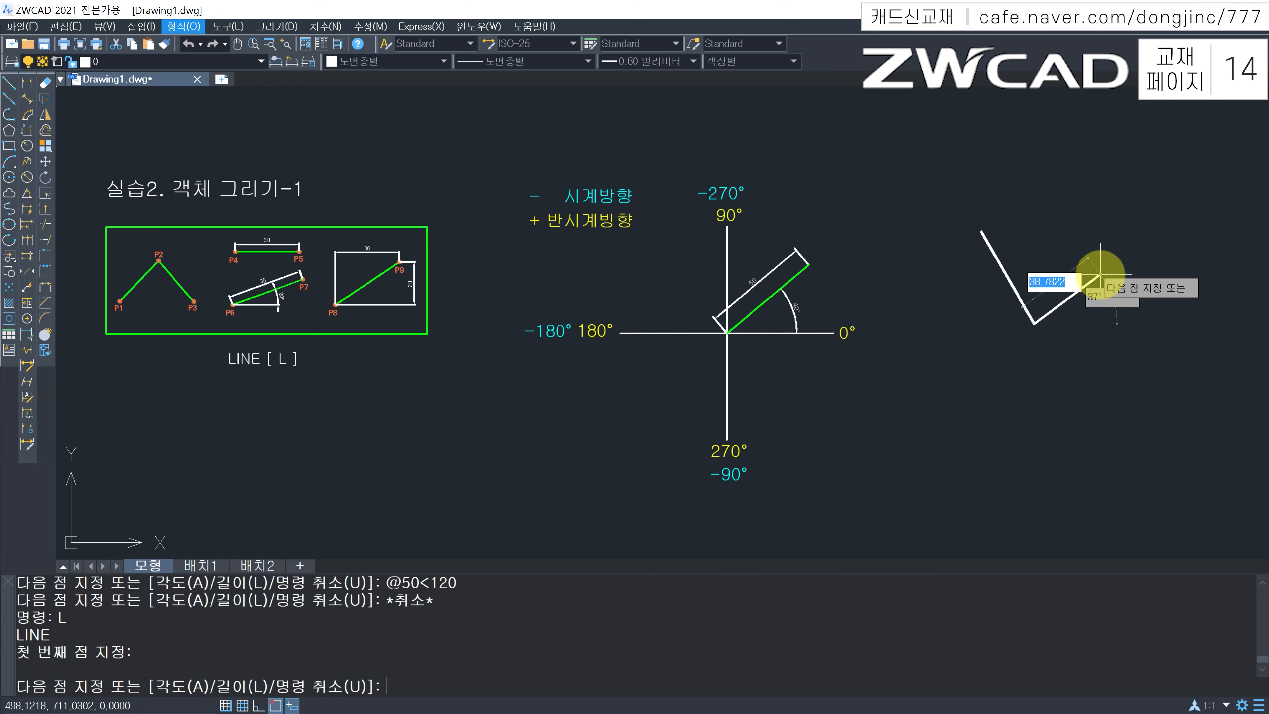
text(50)
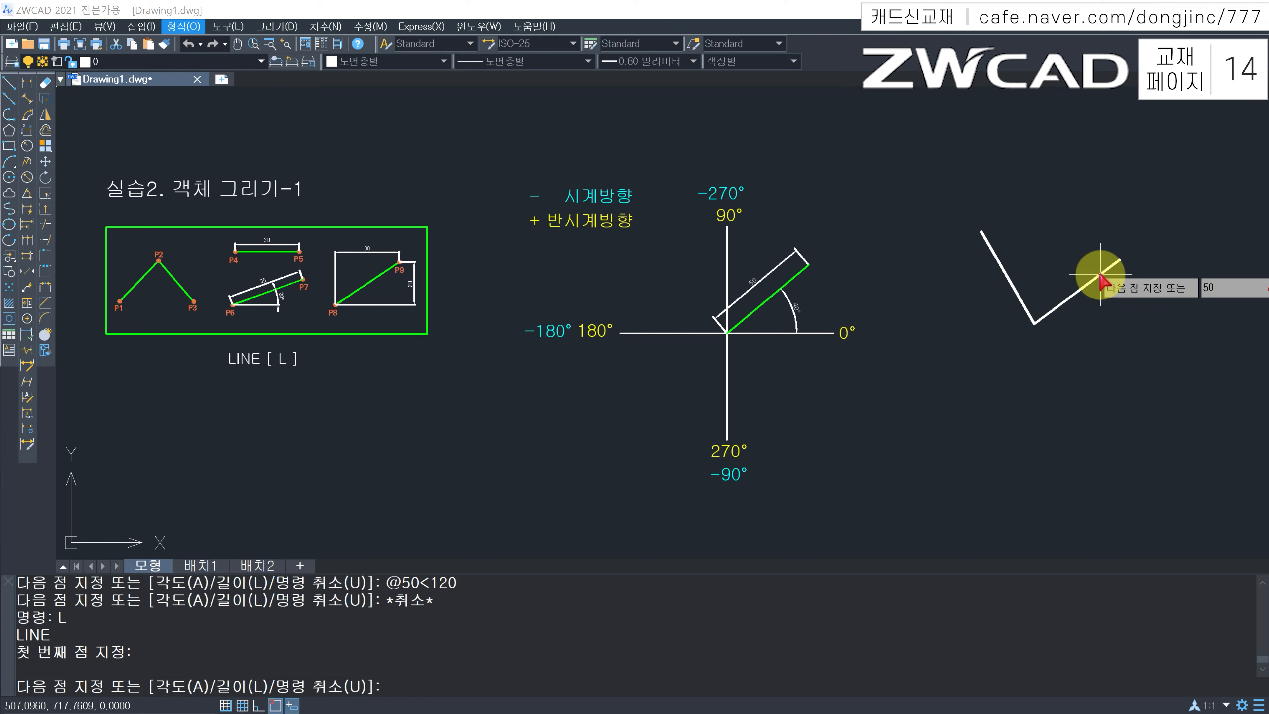
text(<200)
key(Return)
key(Escape)
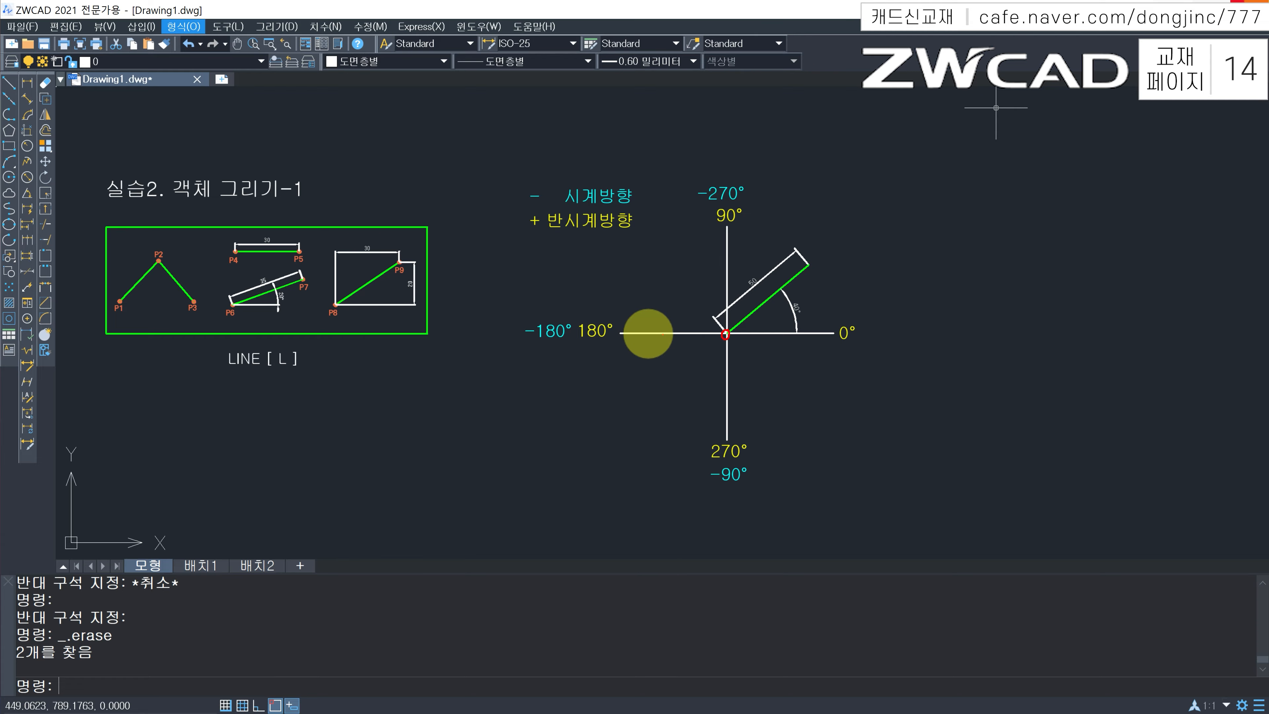
mouse_move(744, 327)
mouse_down()
mouse_move(693, 343)
mouse_move(740, 356)
mouse_up()
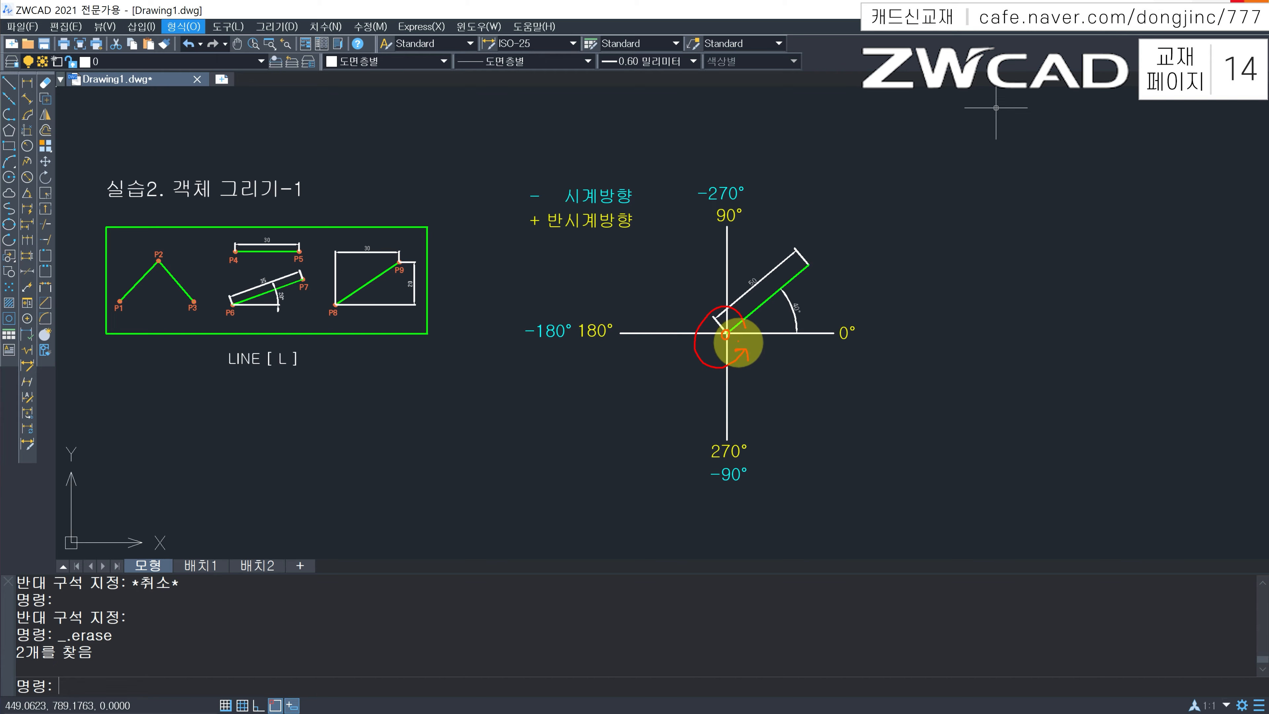
mouse_move(754, 349)
mouse_down()
mouse_move(813, 383)
mouse_move(793, 354)
mouse_move(825, 351)
mouse_move(817, 363)
mouse_move(827, 348)
mouse_up()
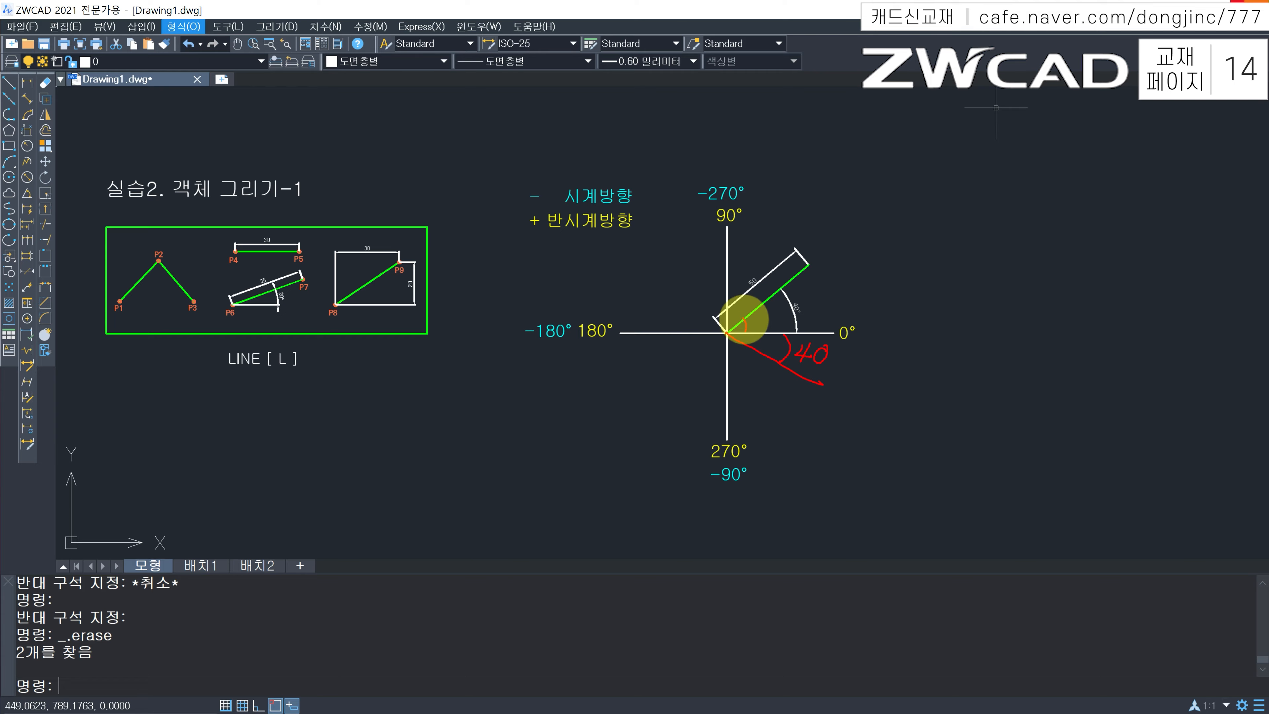
mouse_move(723, 308)
mouse_down()
mouse_move(698, 309)
mouse_move(694, 355)
mouse_move(753, 360)
mouse_up()
mouse_move(768, 361)
mouse_down()
mouse_move(732, 378)
mouse_move(752, 399)
mouse_move(764, 379)
mouse_up()
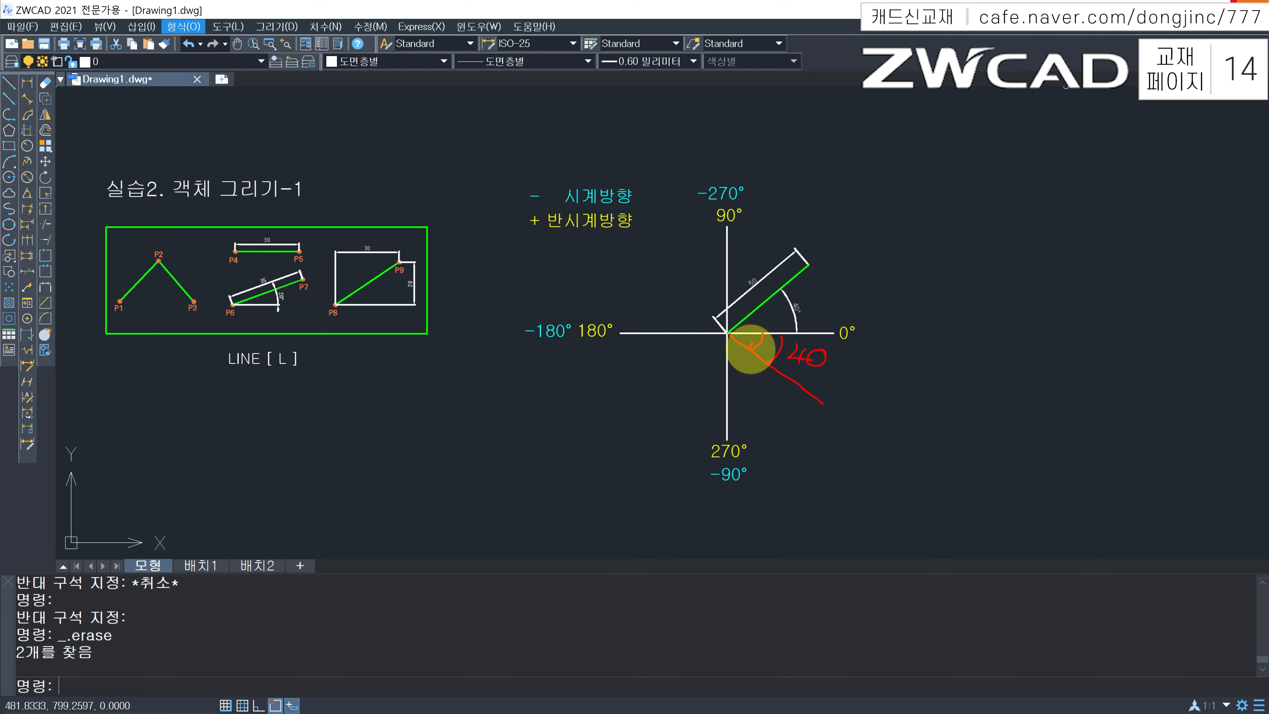
drag(816, 370, 815, 373)
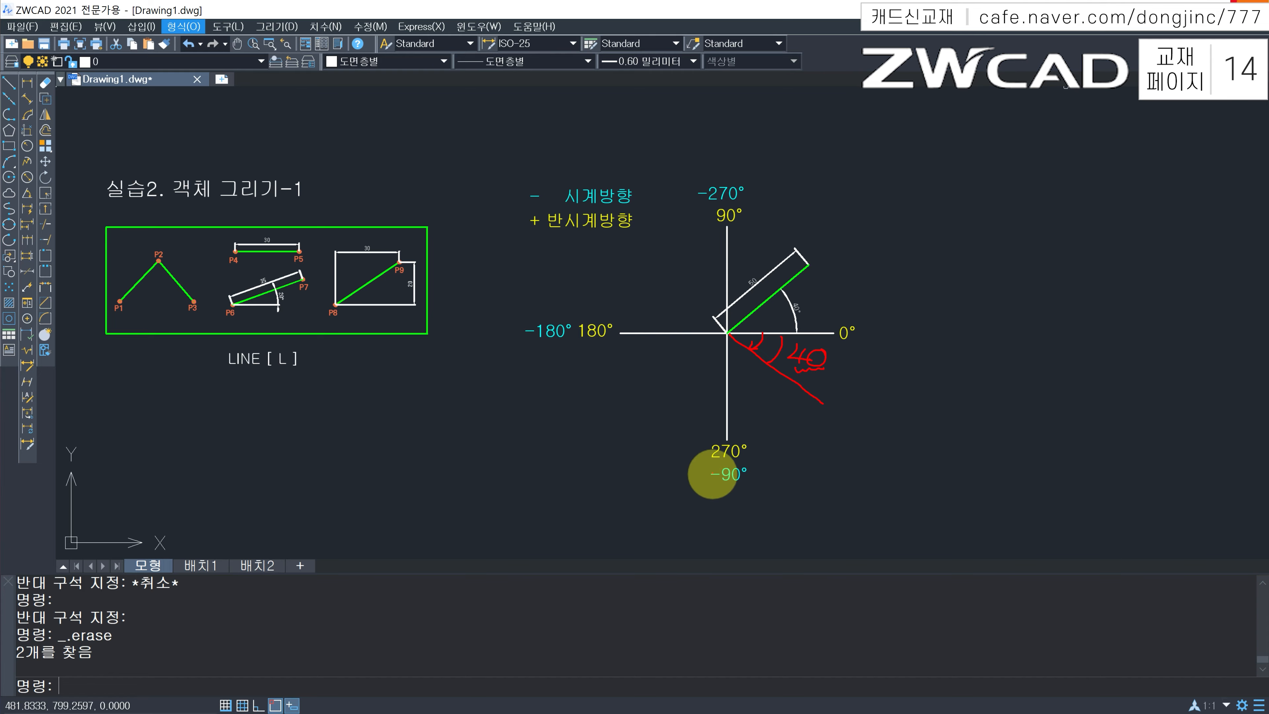
mouse_move(722, 467)
mouse_down()
mouse_move(705, 480)
mouse_move(716, 483)
mouse_up()
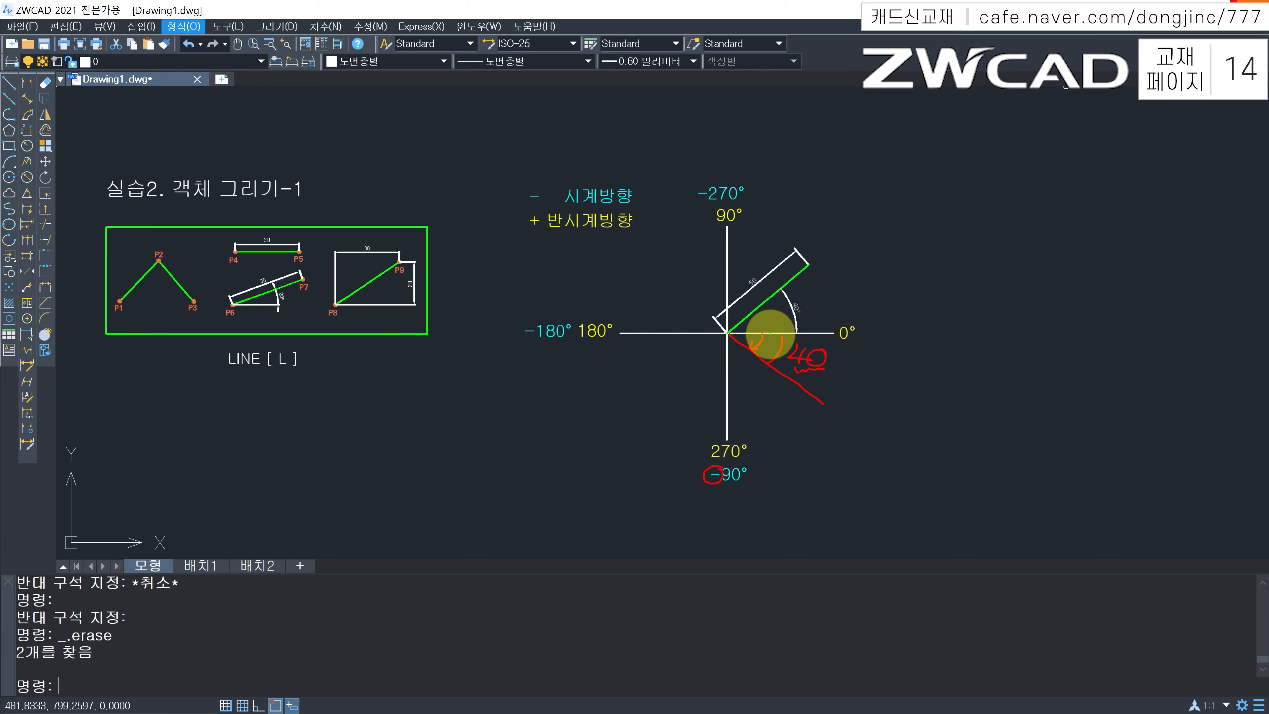
mouse_move(770, 333)
mouse_down()
mouse_move(739, 372)
mouse_move(701, 364)
mouse_move(687, 343)
mouse_move(713, 293)
mouse_up()
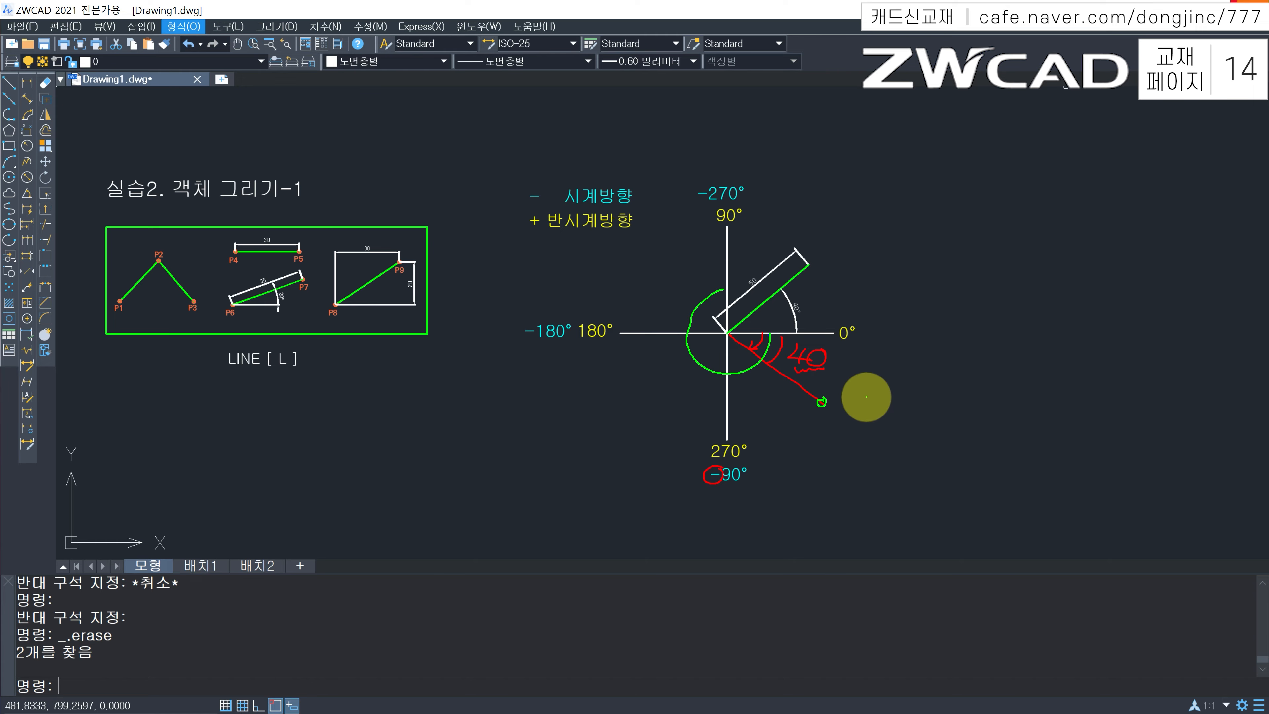
mouse_move(866, 392)
mouse_down()
mouse_move(867, 404)
mouse_move(924, 404)
mouse_move(940, 426)
mouse_up()
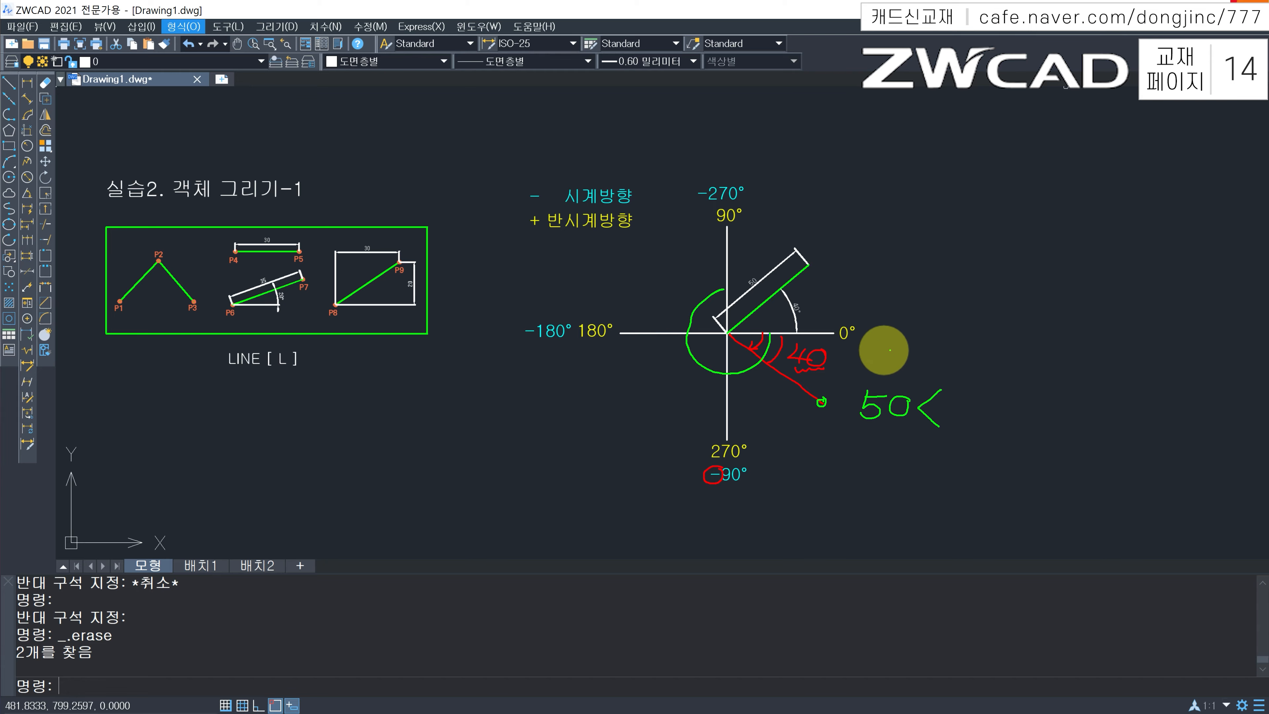
mouse_move(885, 330)
mouse_down()
mouse_move(884, 369)
mouse_move(931, 343)
mouse_move(901, 346)
mouse_move(933, 346)
mouse_up()
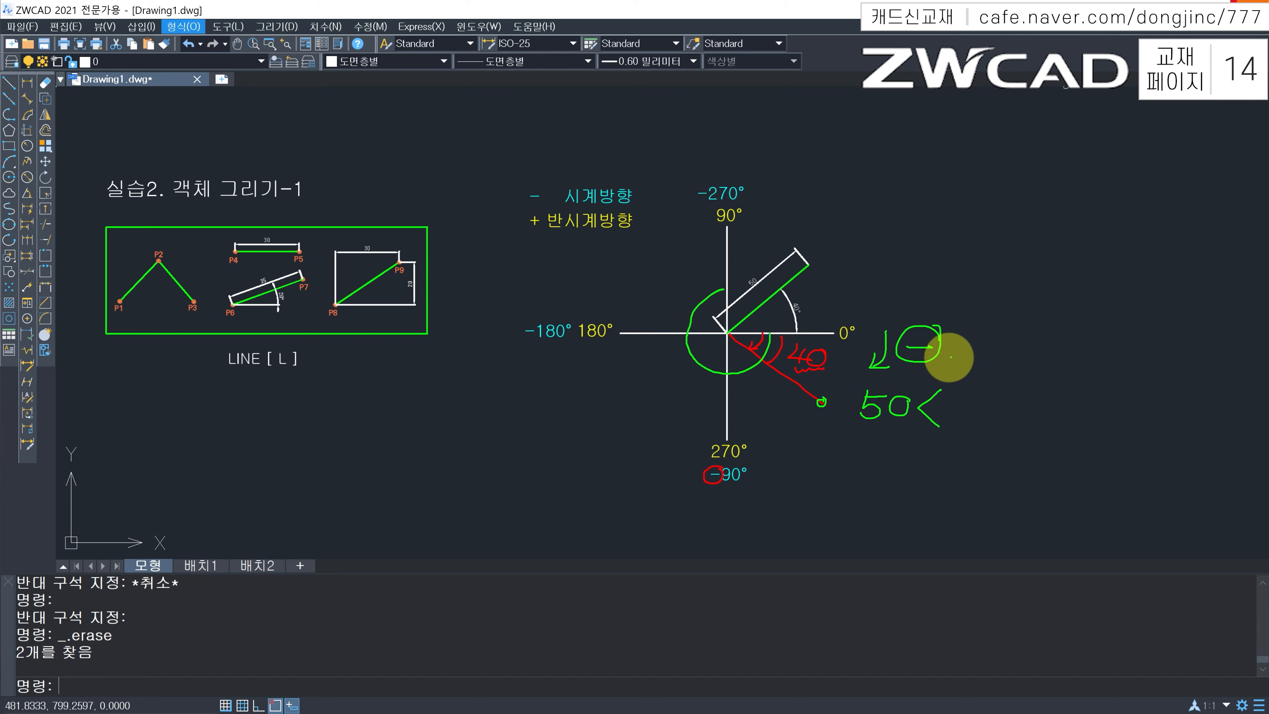
mouse_move(955, 403)
mouse_down()
mouse_move(1029, 411)
mouse_move(1011, 423)
mouse_move(1055, 400)
mouse_up()
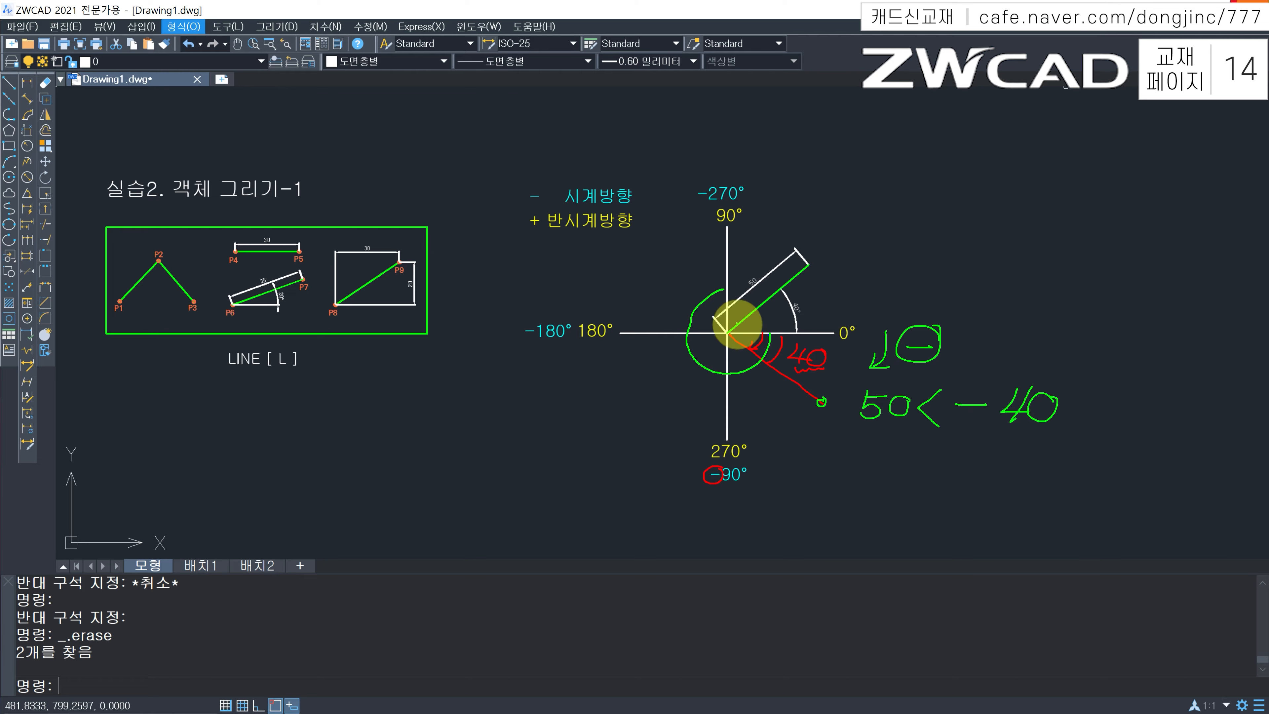
drag(808, 389, 822, 402)
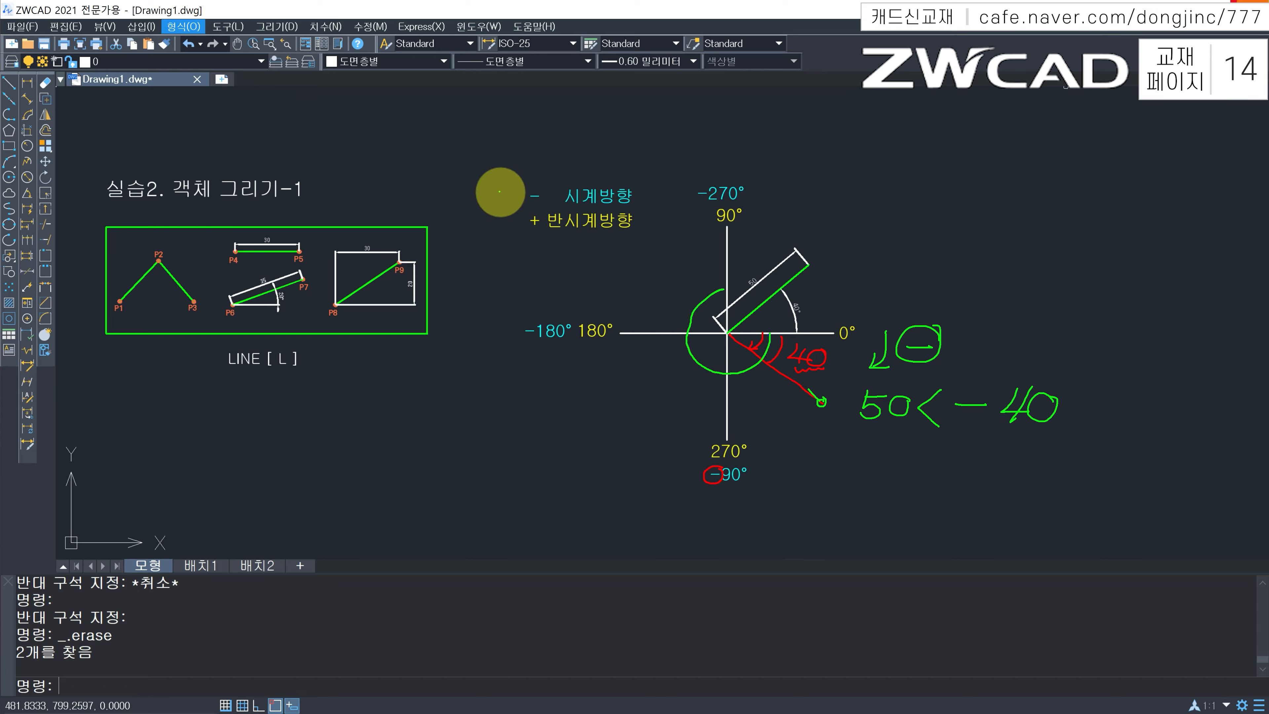
drag(498, 193, 528, 171)
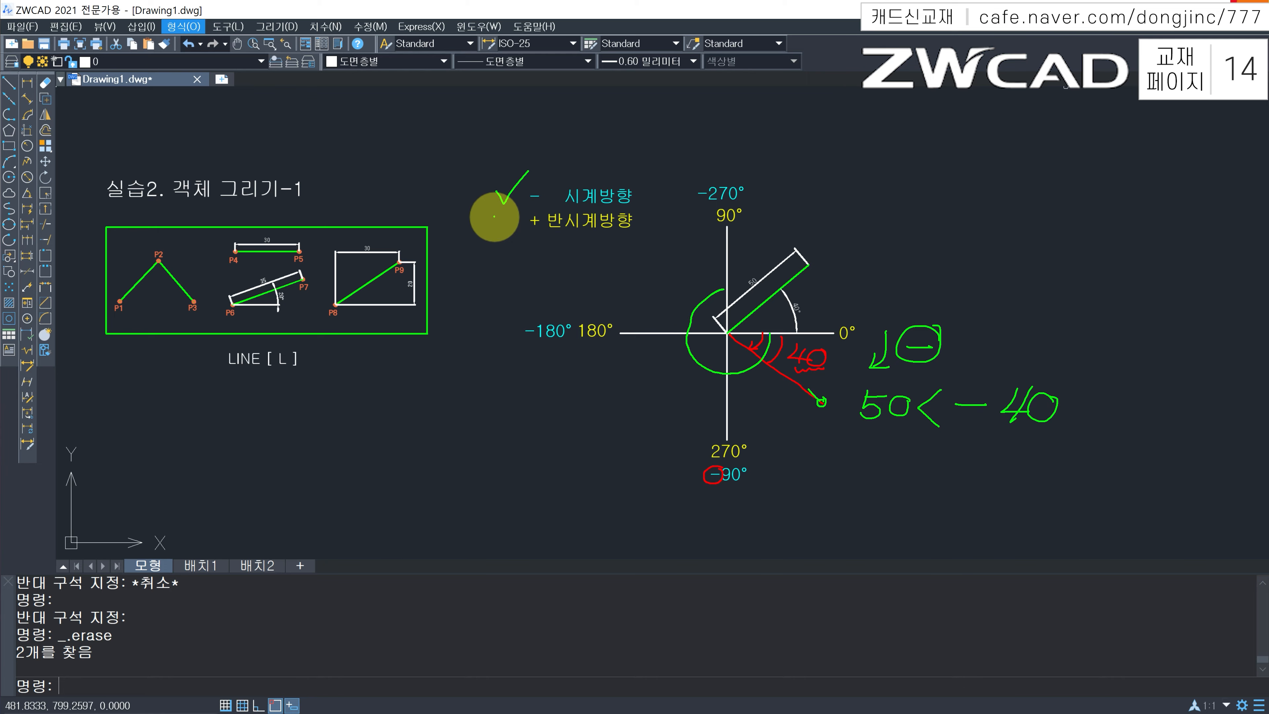
drag(502, 225, 523, 205)
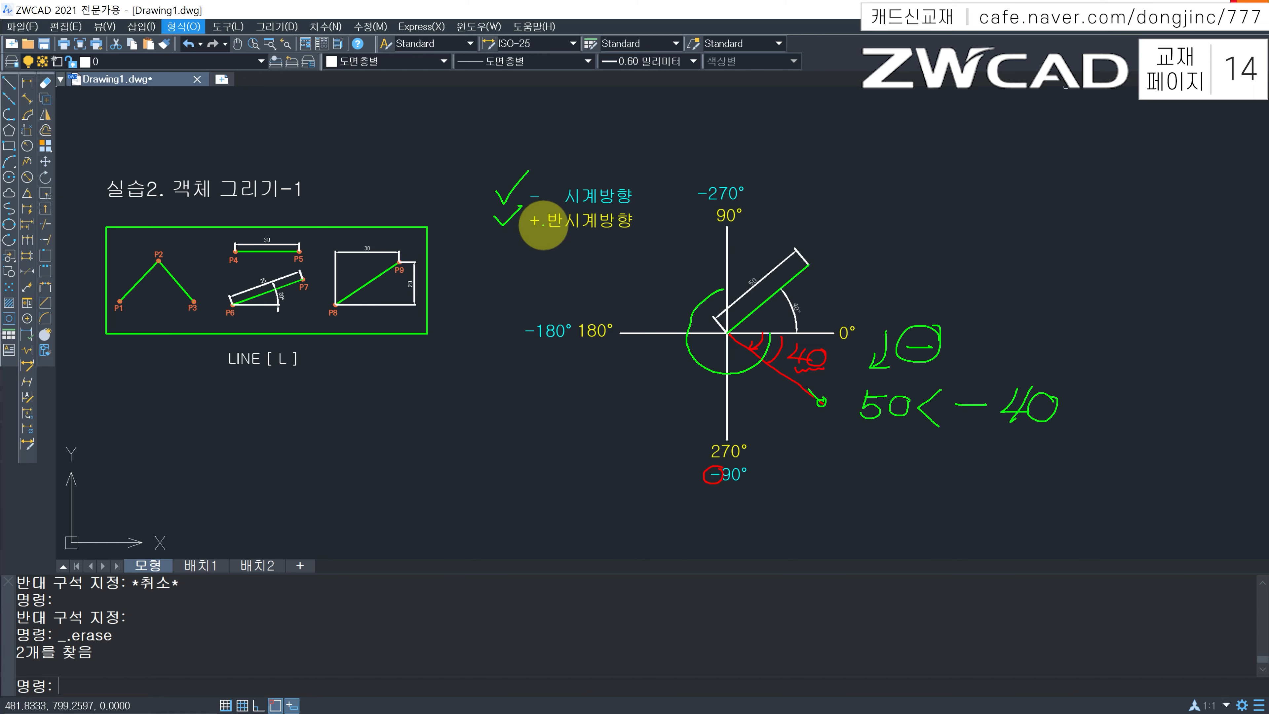
drag(538, 228, 534, 214)
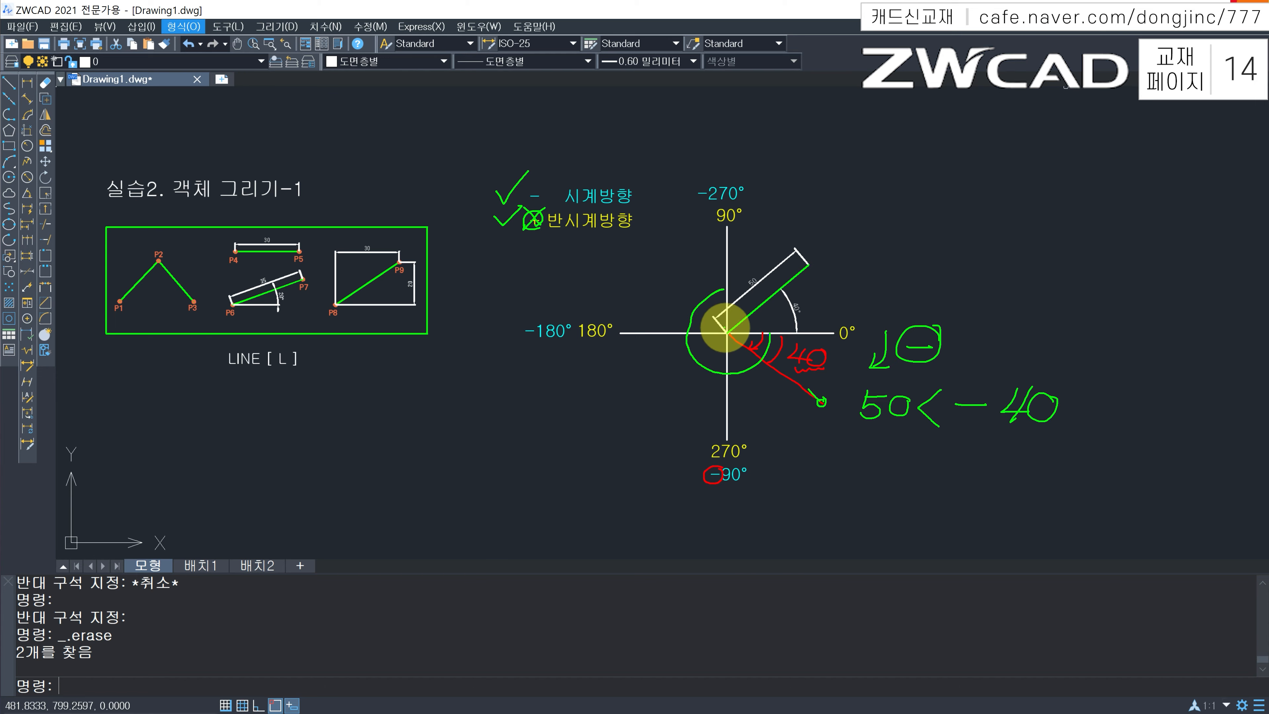
drag(728, 331, 797, 388)
key(Escape)
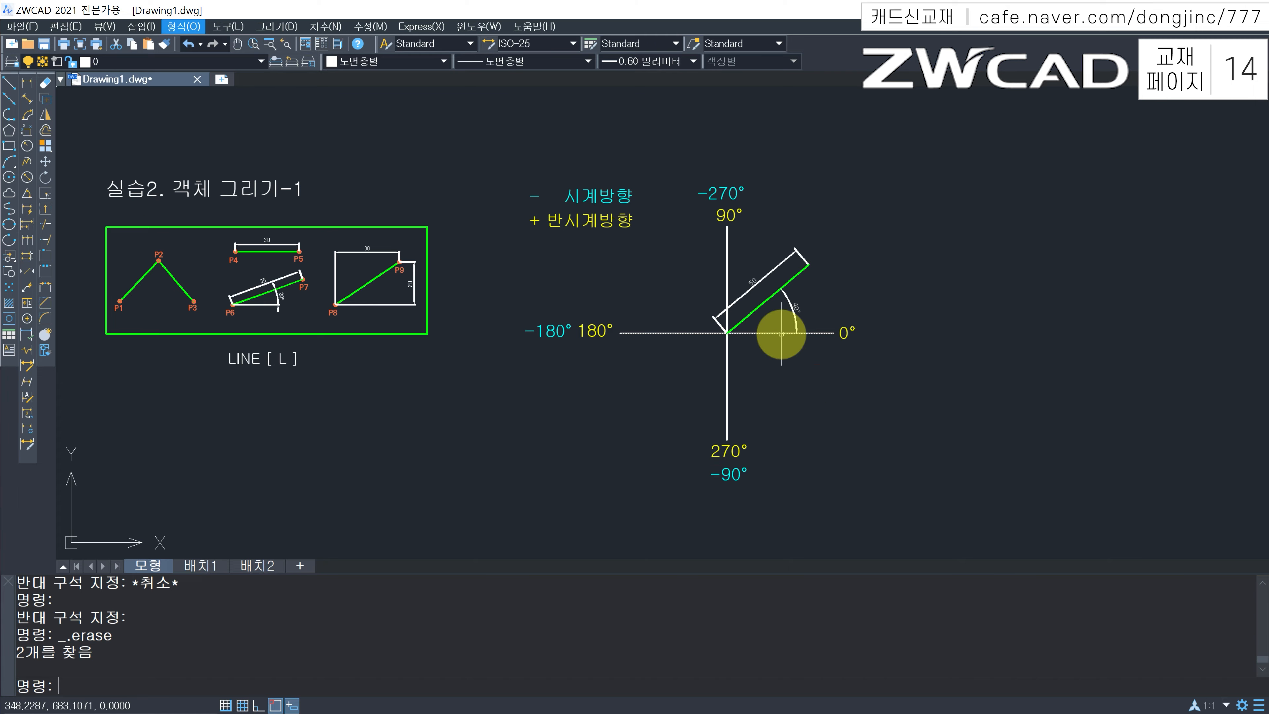
Draw a line in the empty area beside the angle diagram, 50 units long at -40°, and end the command
text(L)
key(Return)
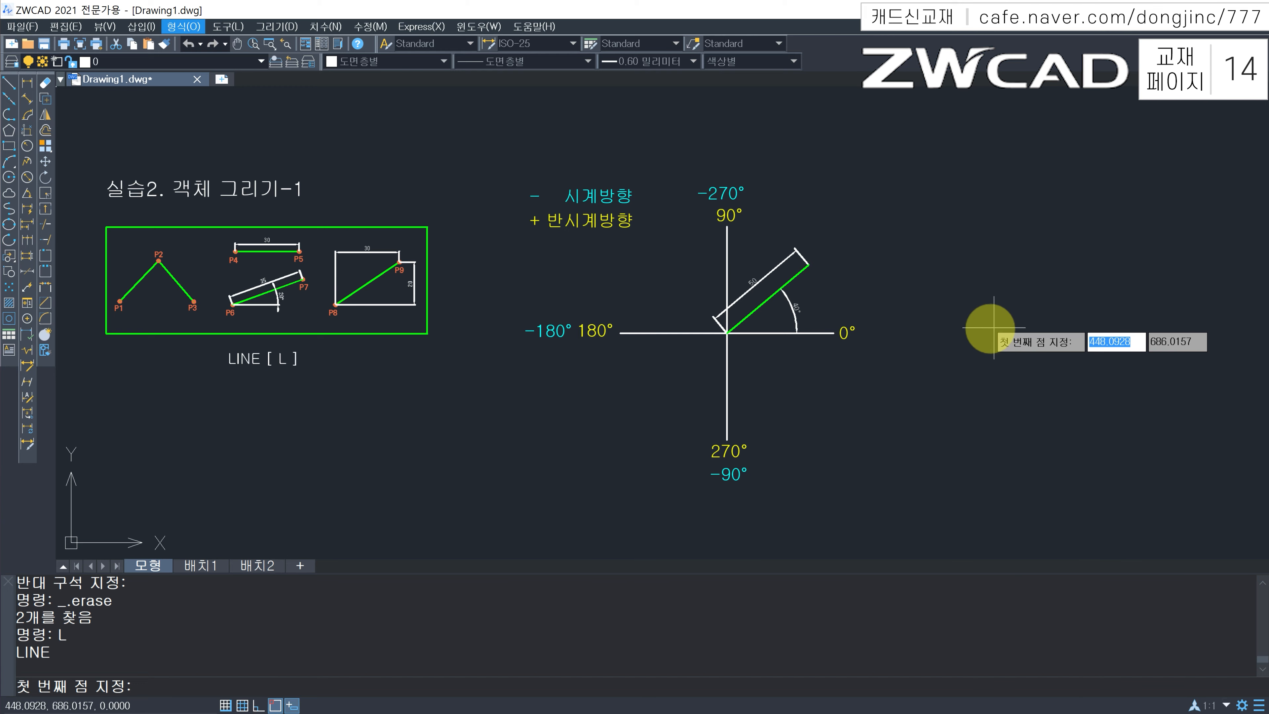
click(968, 334)
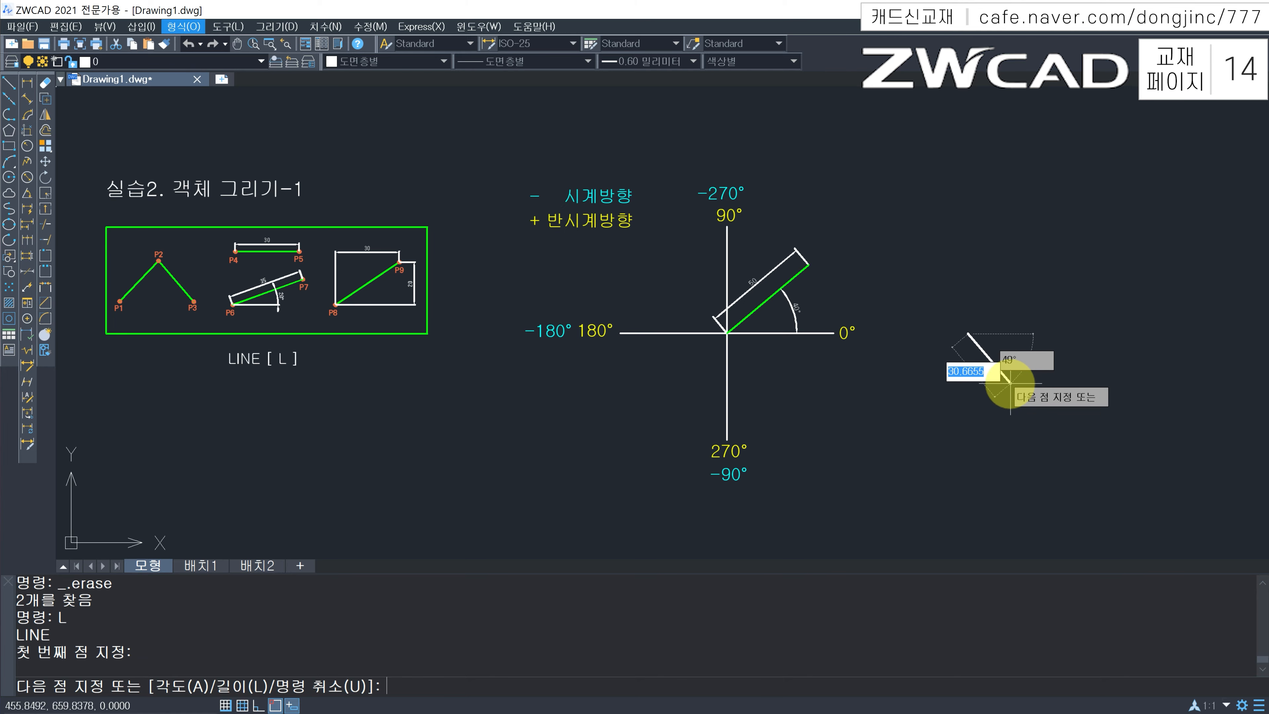
text(50)
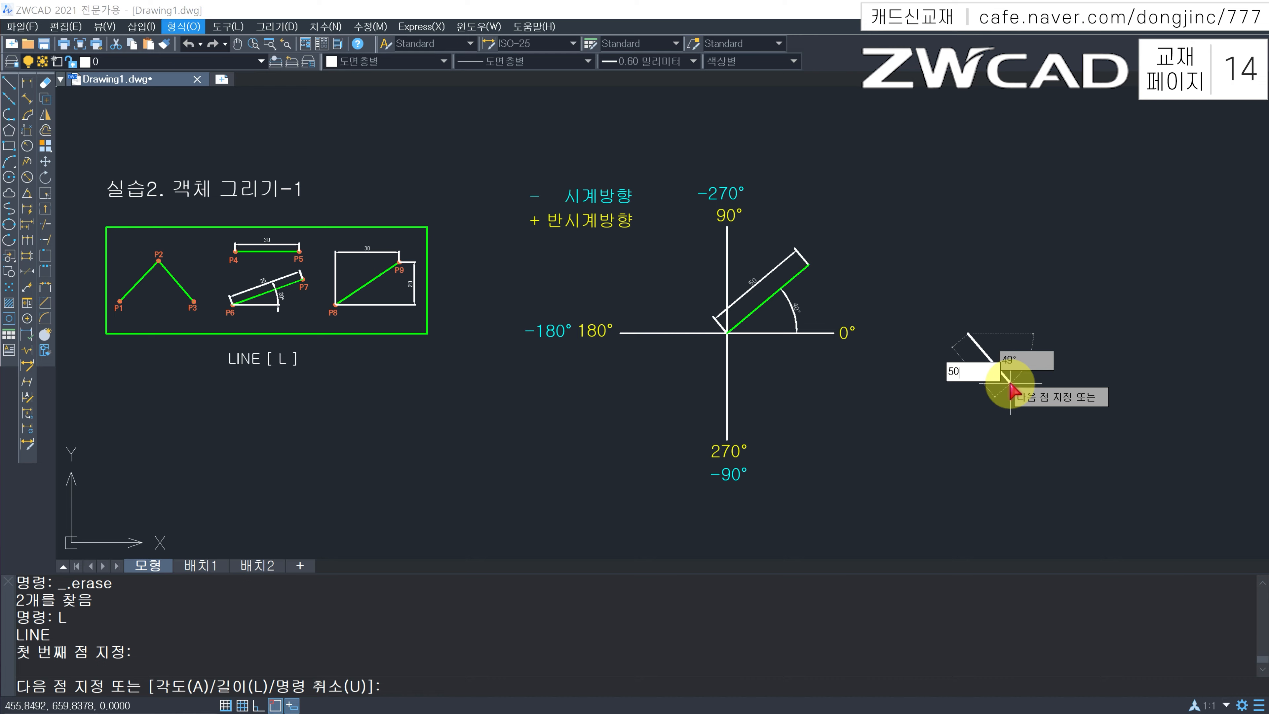
key(Tab)
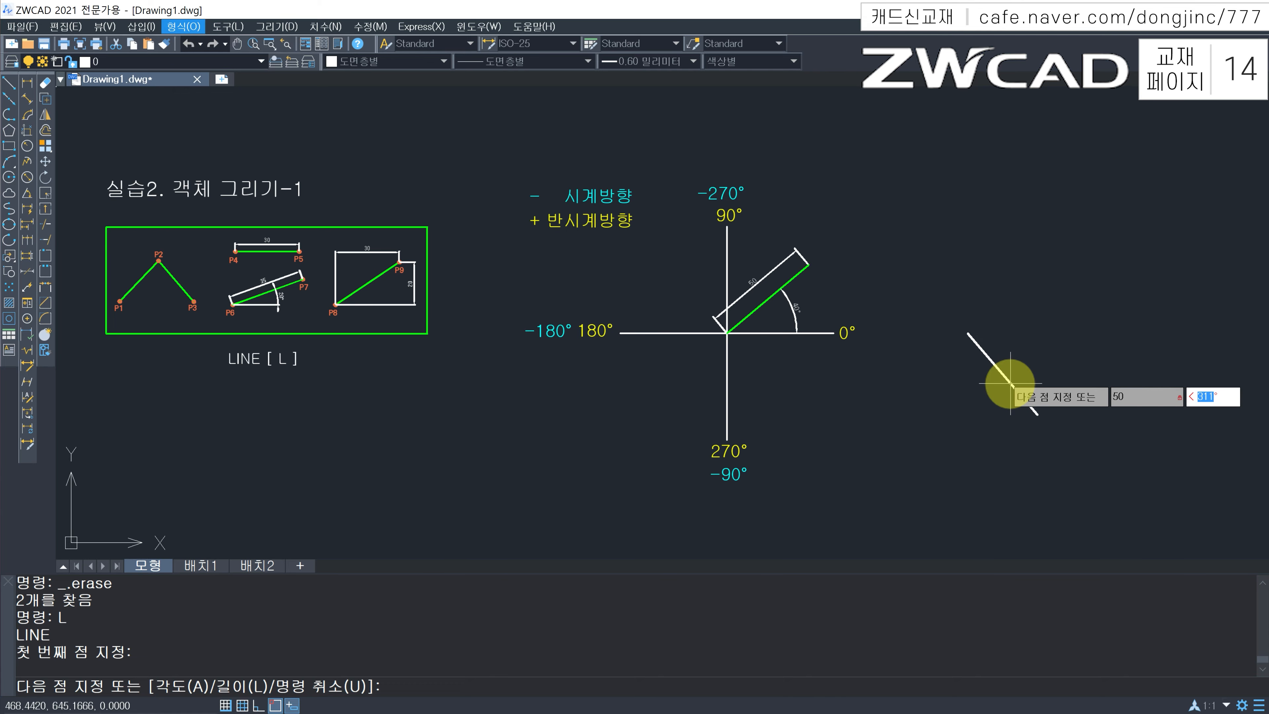
text(-)
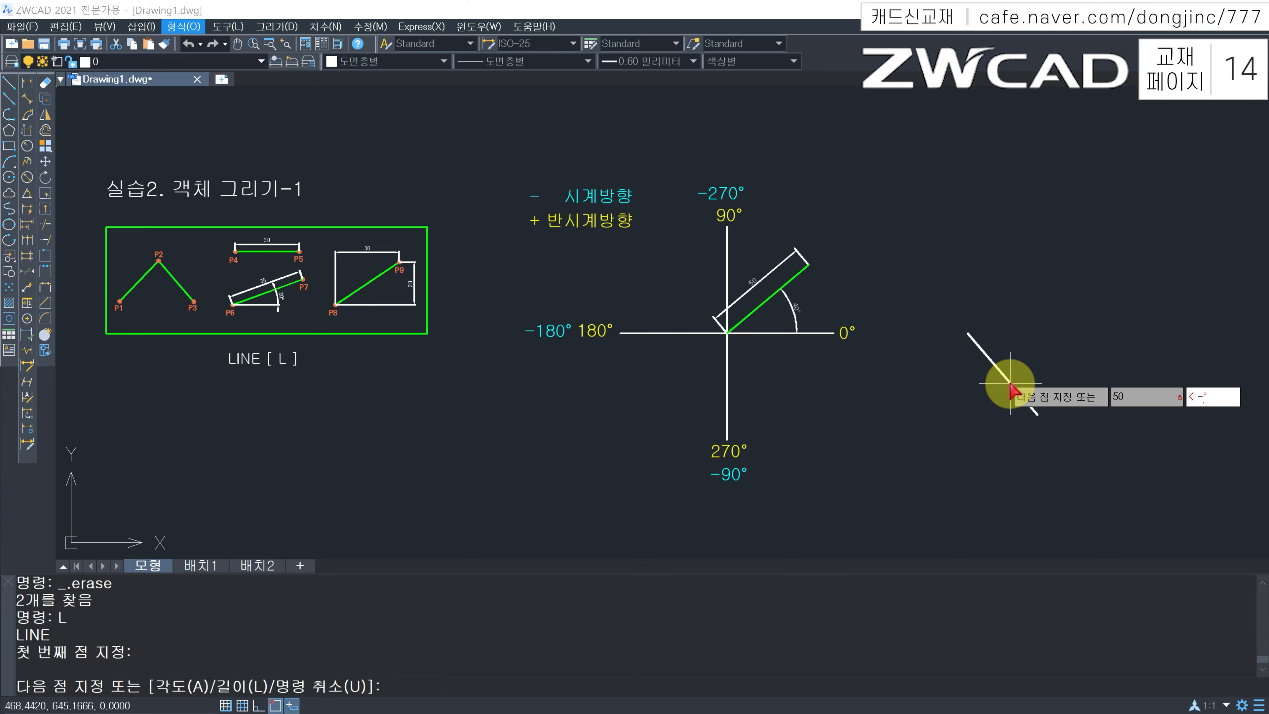
text(40)
key(Return)
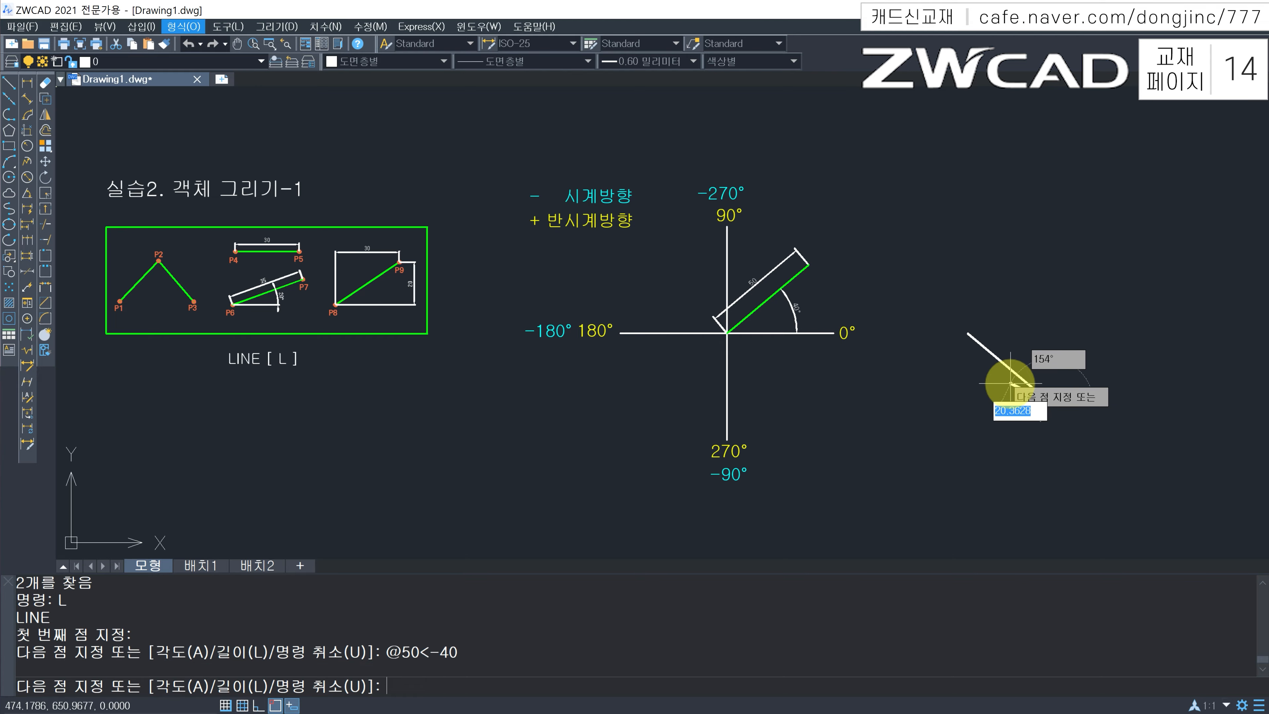
key(Escape)
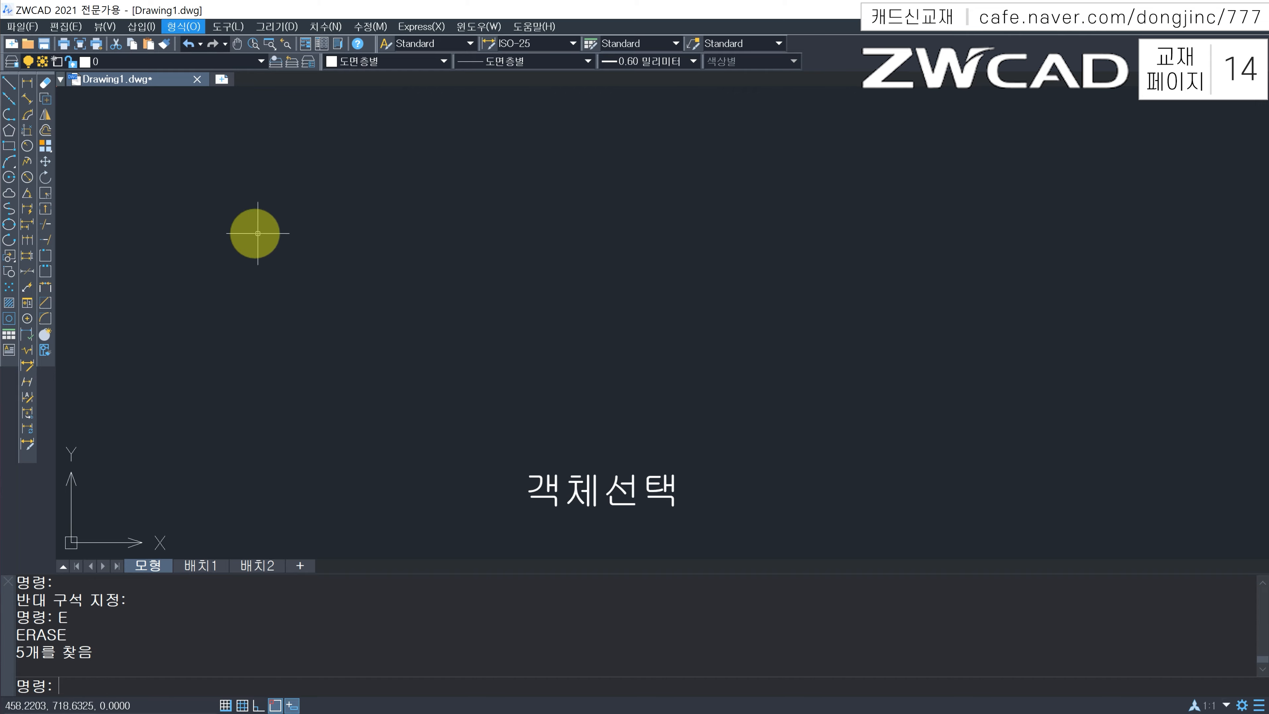
Draw two connected freehand line segments forming an upward-pointing peak beside the "객체선택" text, and end the command
click(10, 86)
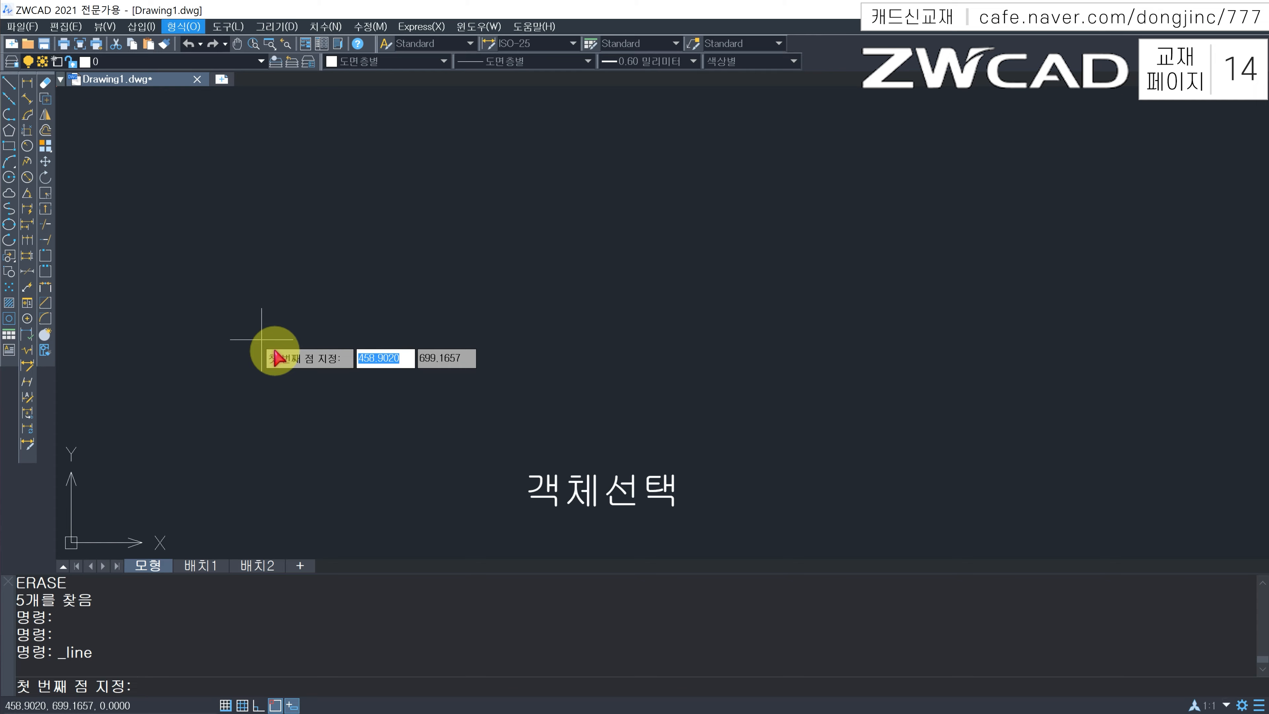
click(252, 362)
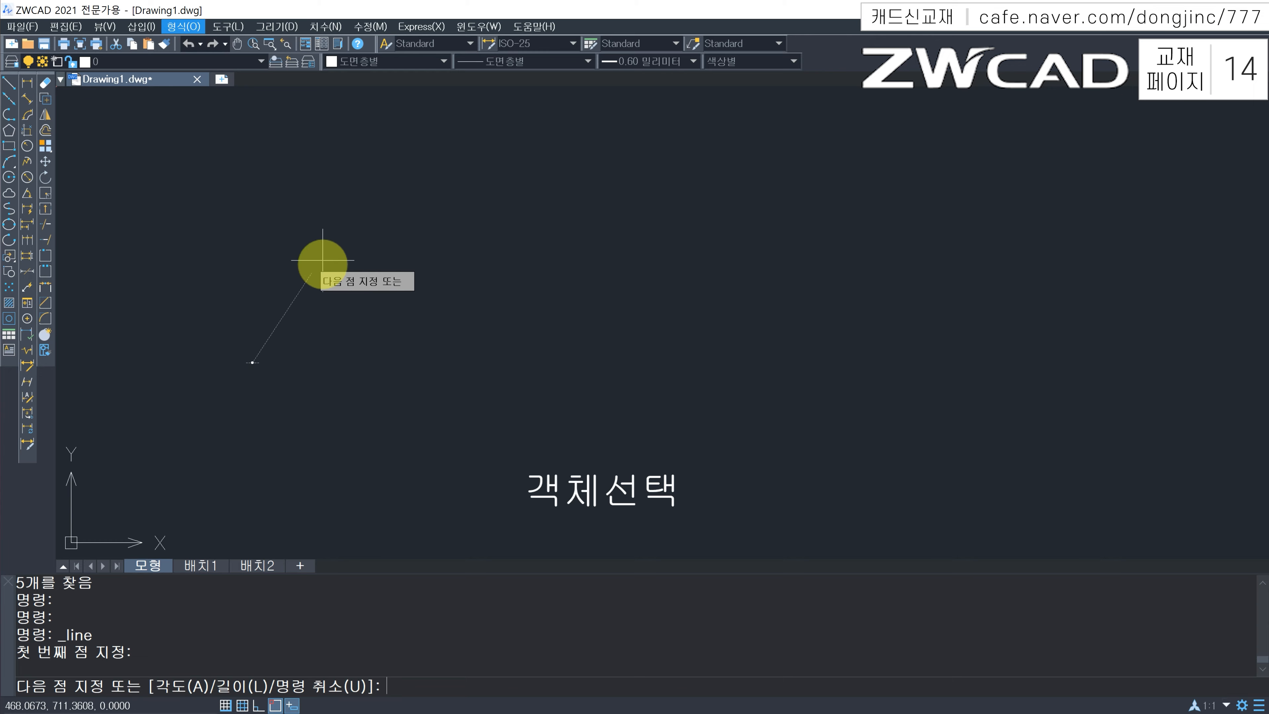
click(338, 240)
click(412, 354)
key(Escape)
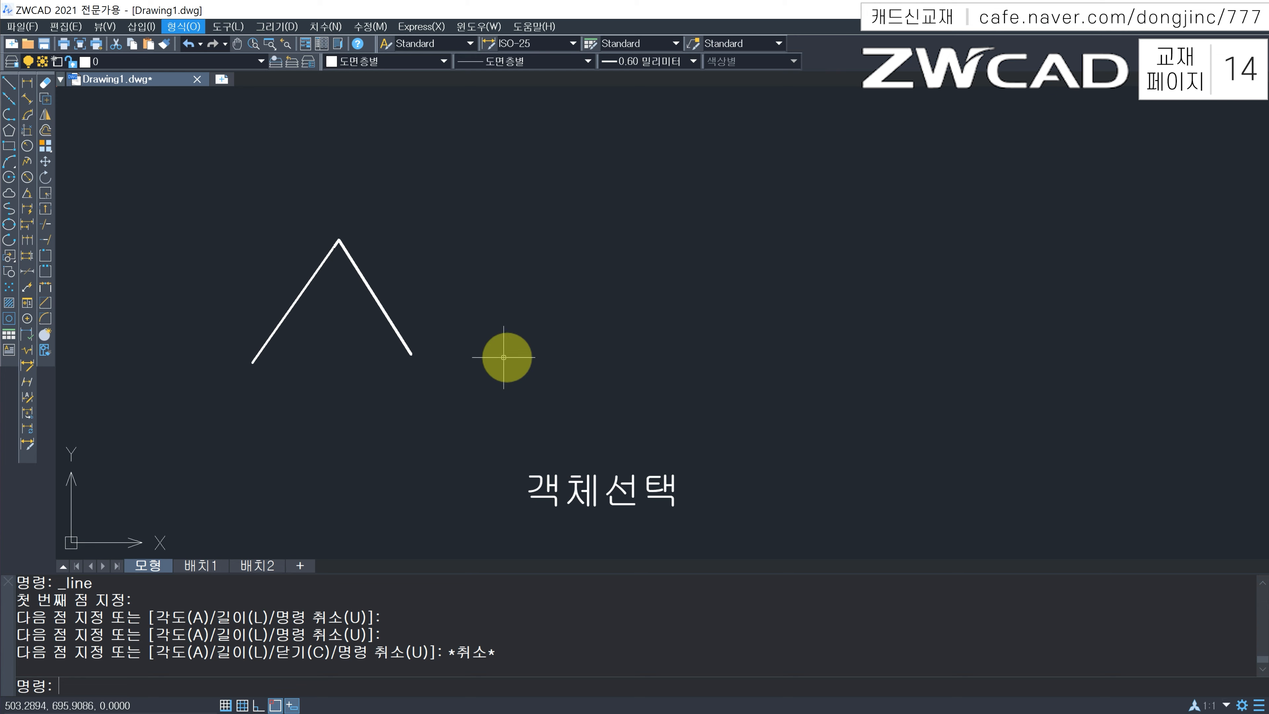
Draw a nearly horizontal freehand line above the "객체선택" text and a separate rising slanted line below it
click(8, 82)
click(565, 207)
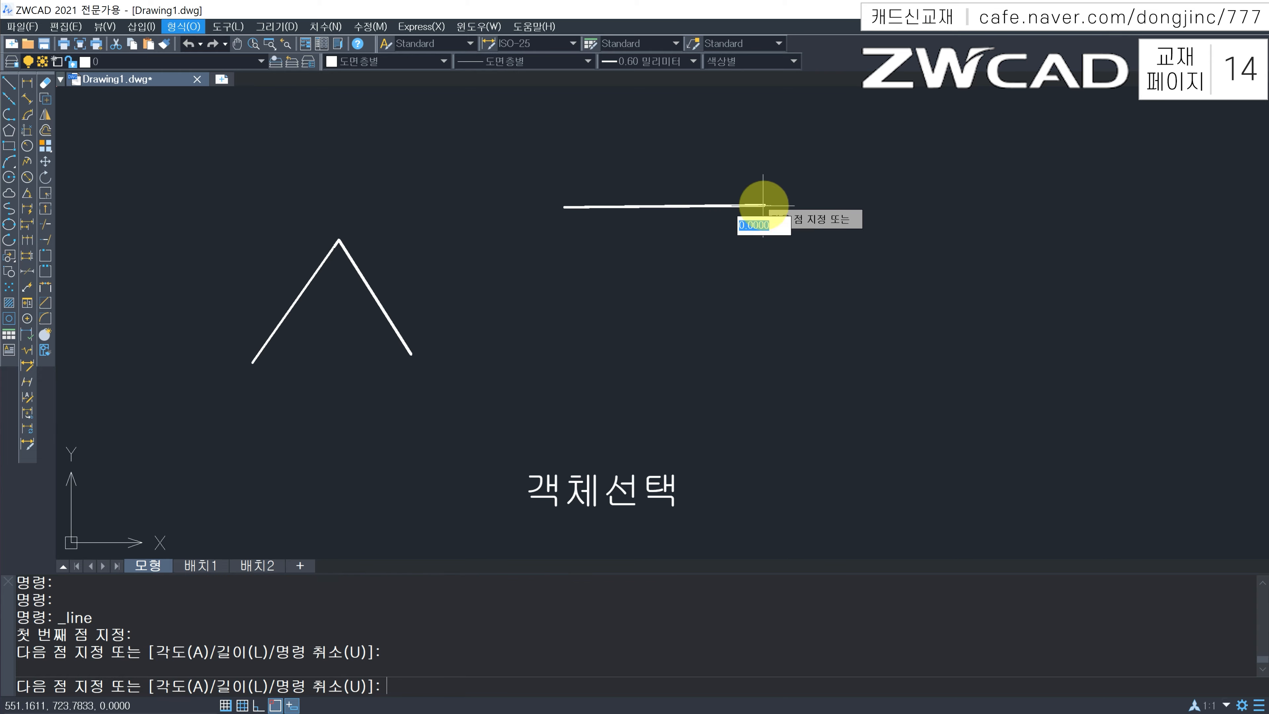
key(Escape)
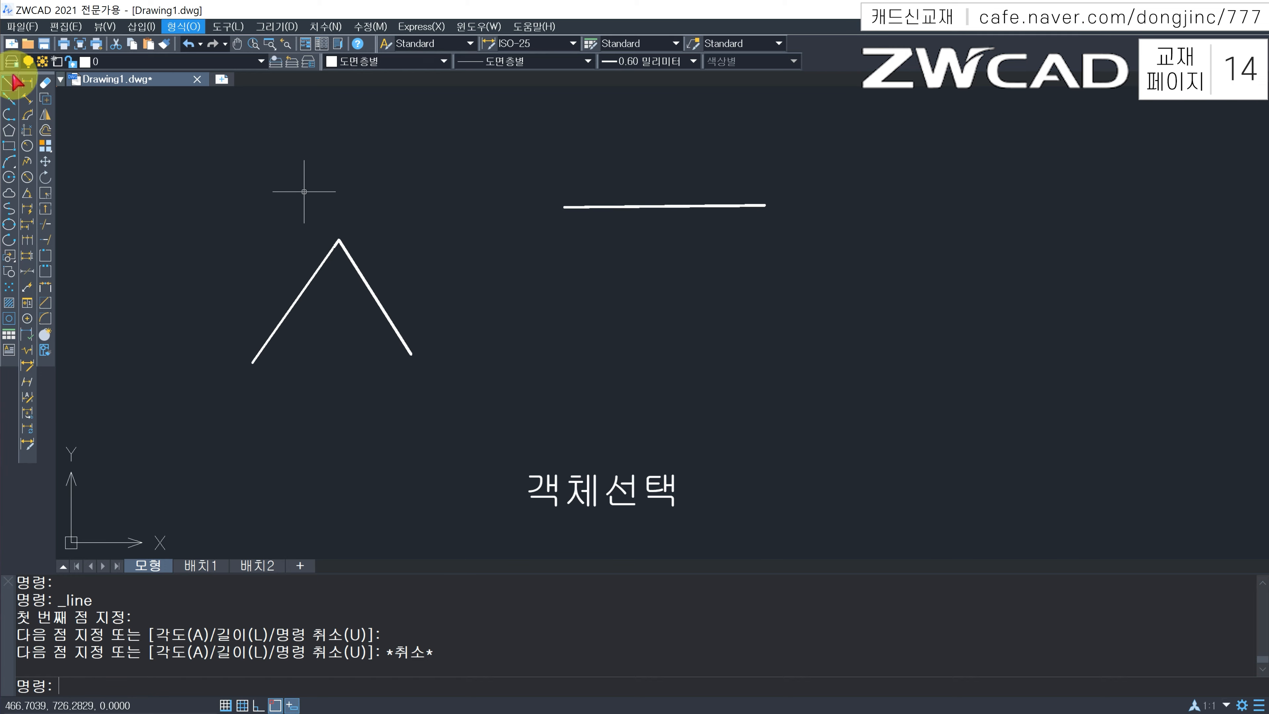
click(17, 82)
click(582, 350)
click(764, 277)
key(Escape)
Draw a steeper rising freehand line to the right of the two middle lines and end the command
click(9, 82)
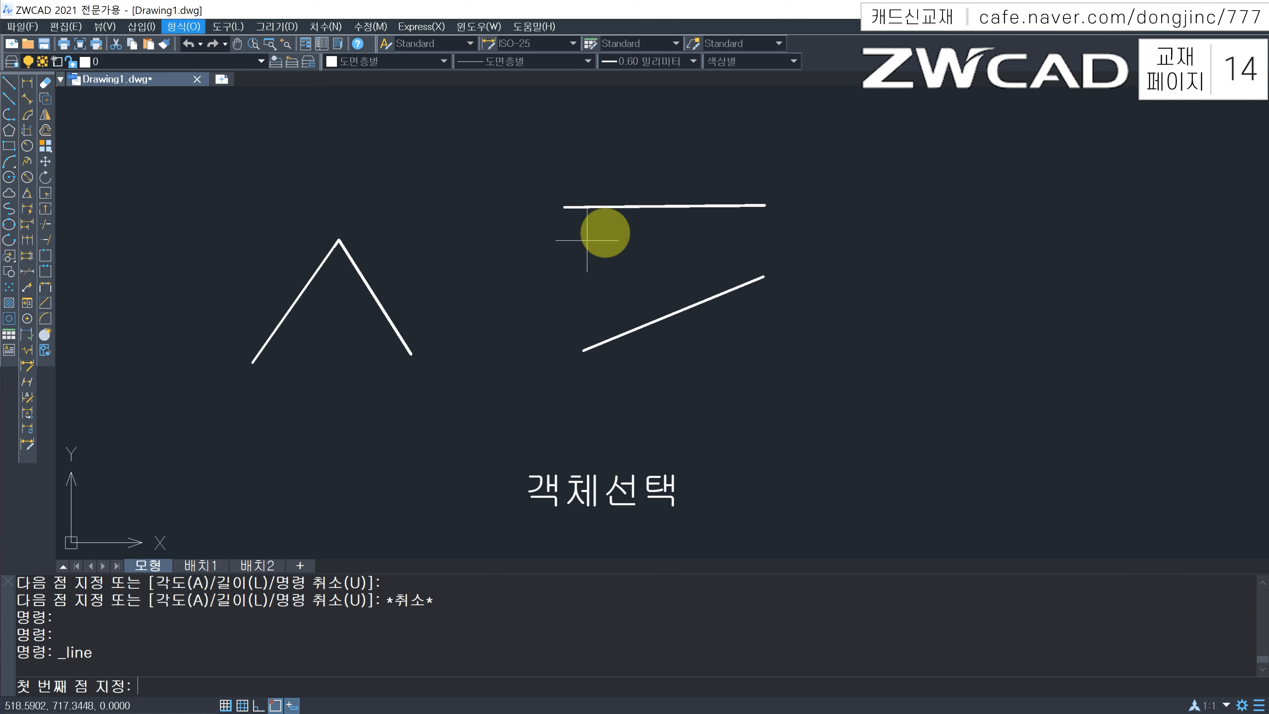
click(926, 362)
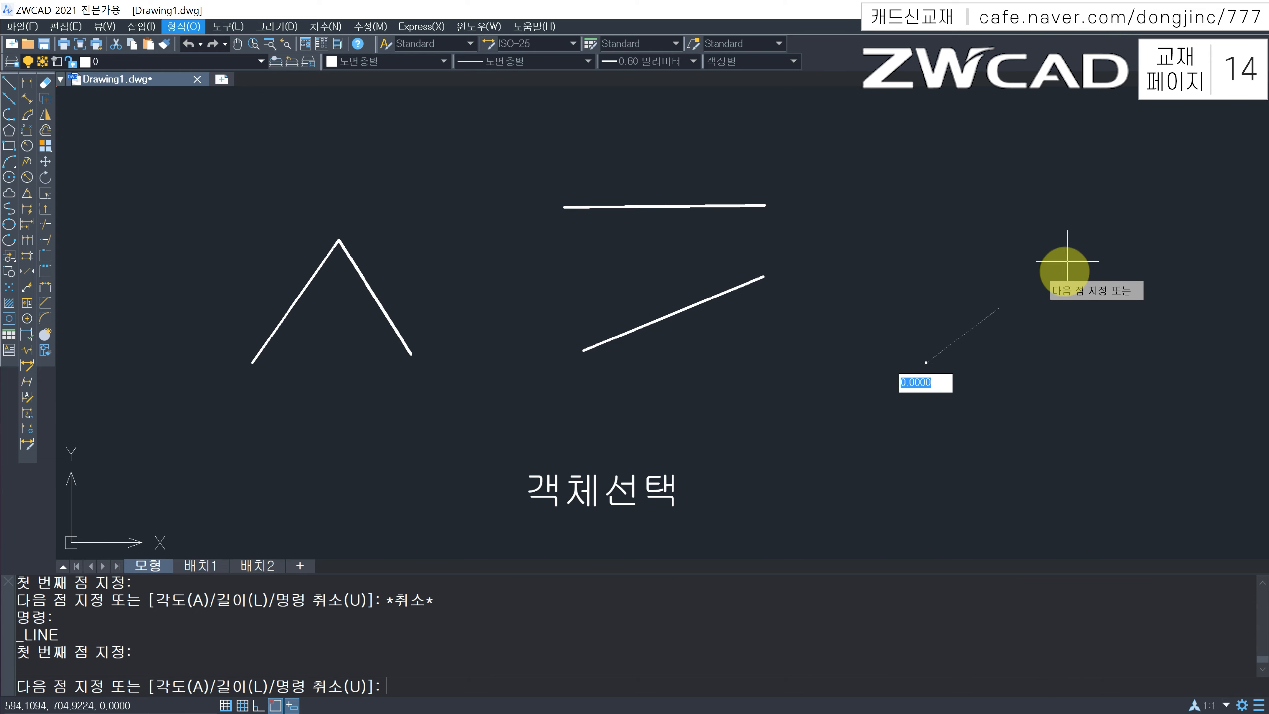
click(1089, 228)
key(Escape)
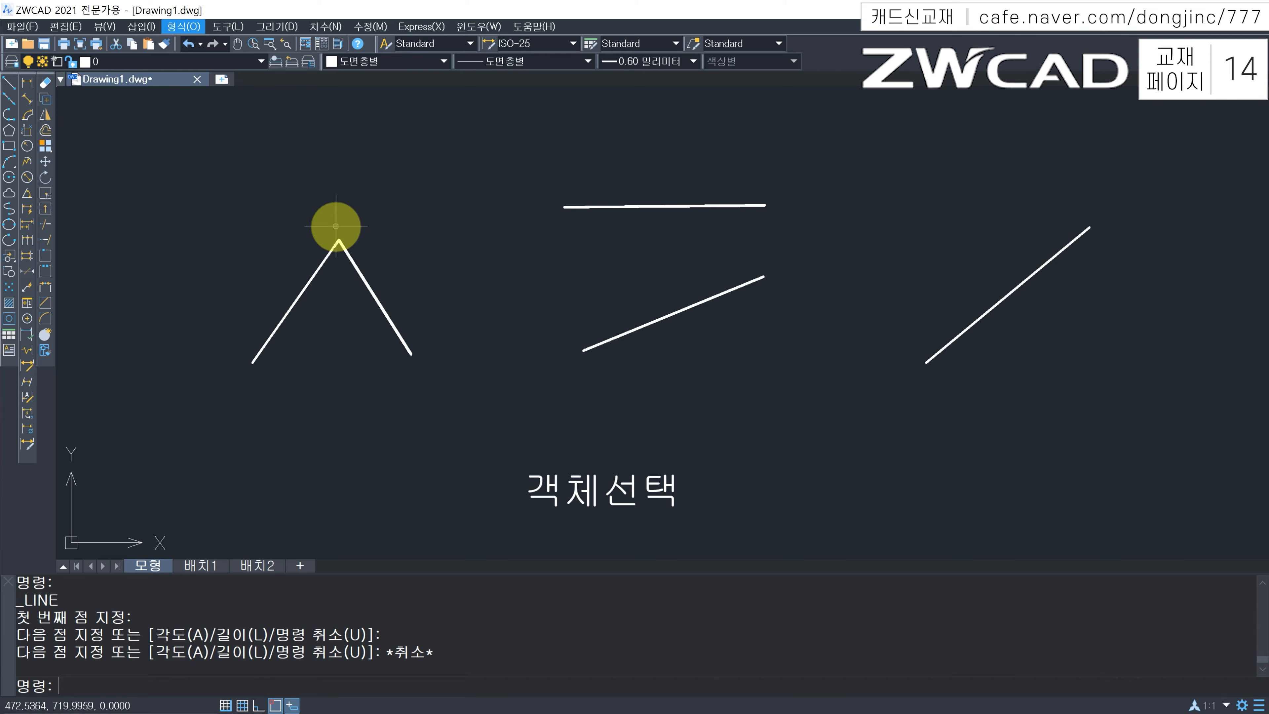
Select the two peak segments one by one, and clear the selection
click(308, 280)
click(365, 279)
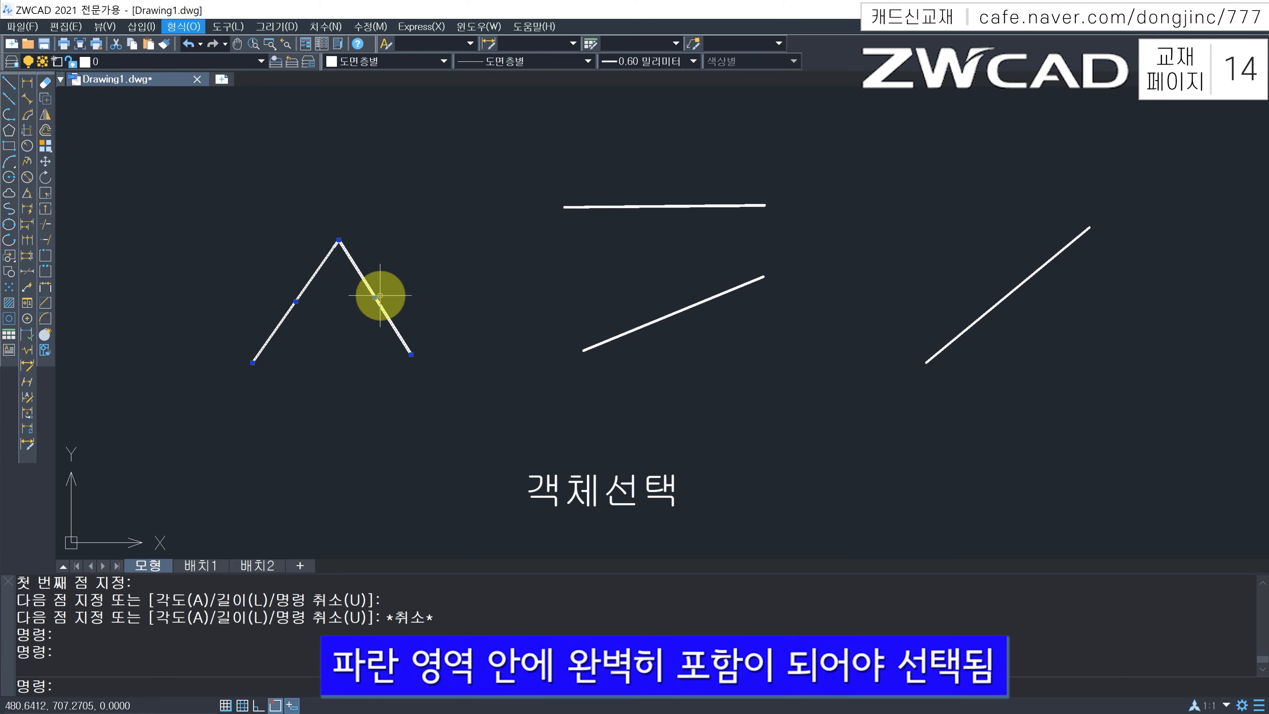
key(Escape)
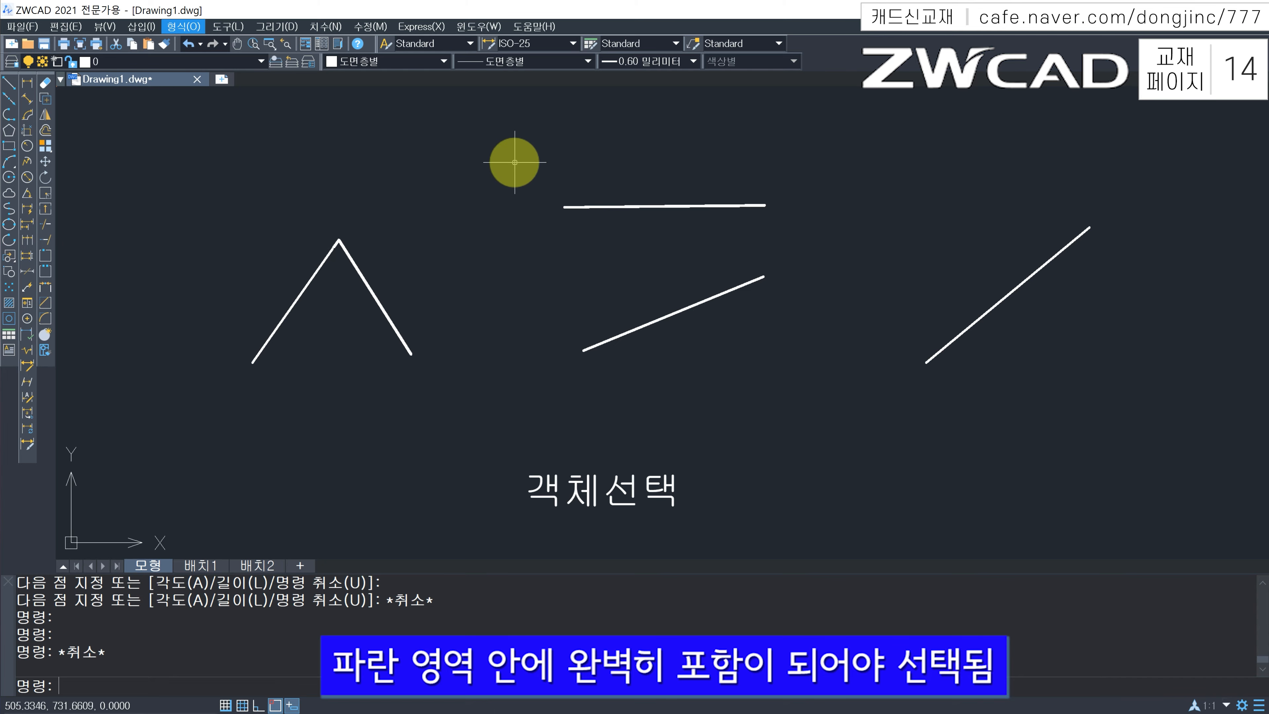
Practise window selection twice on the nearly horizontal line, enclosing it fully and the slanted line only partly, clearing the selection each time
click(511, 157)
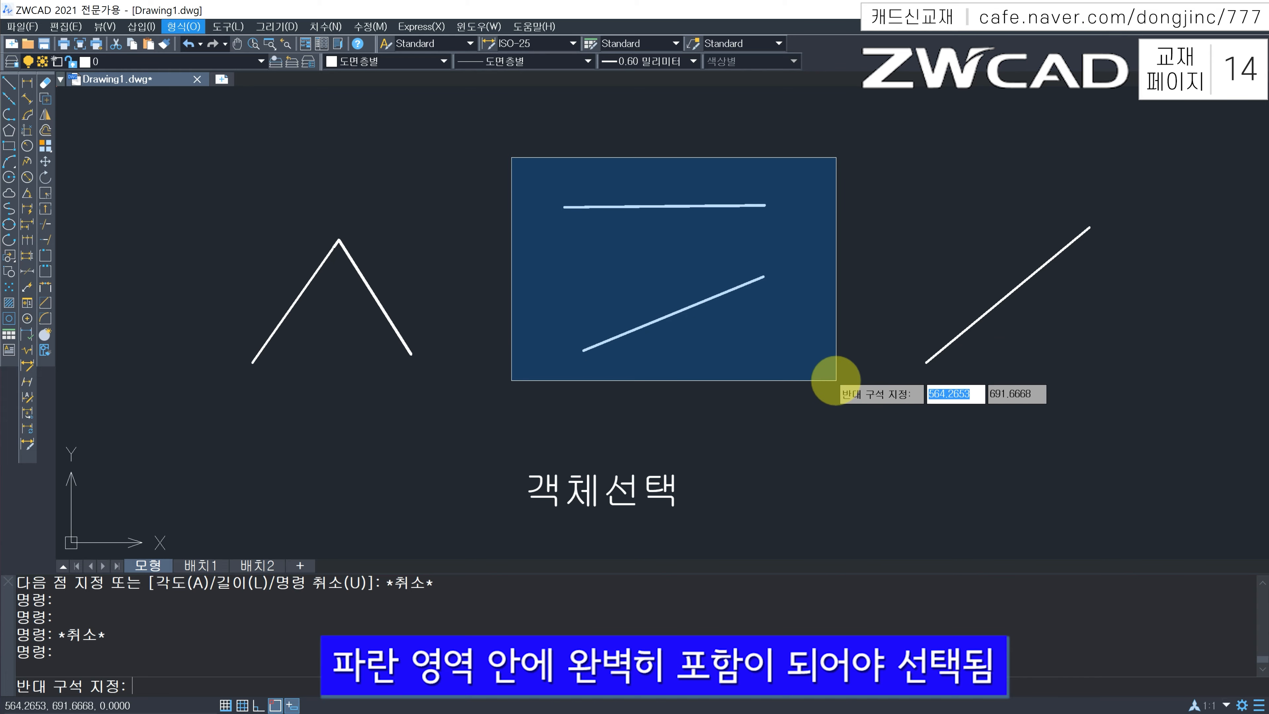
click(824, 320)
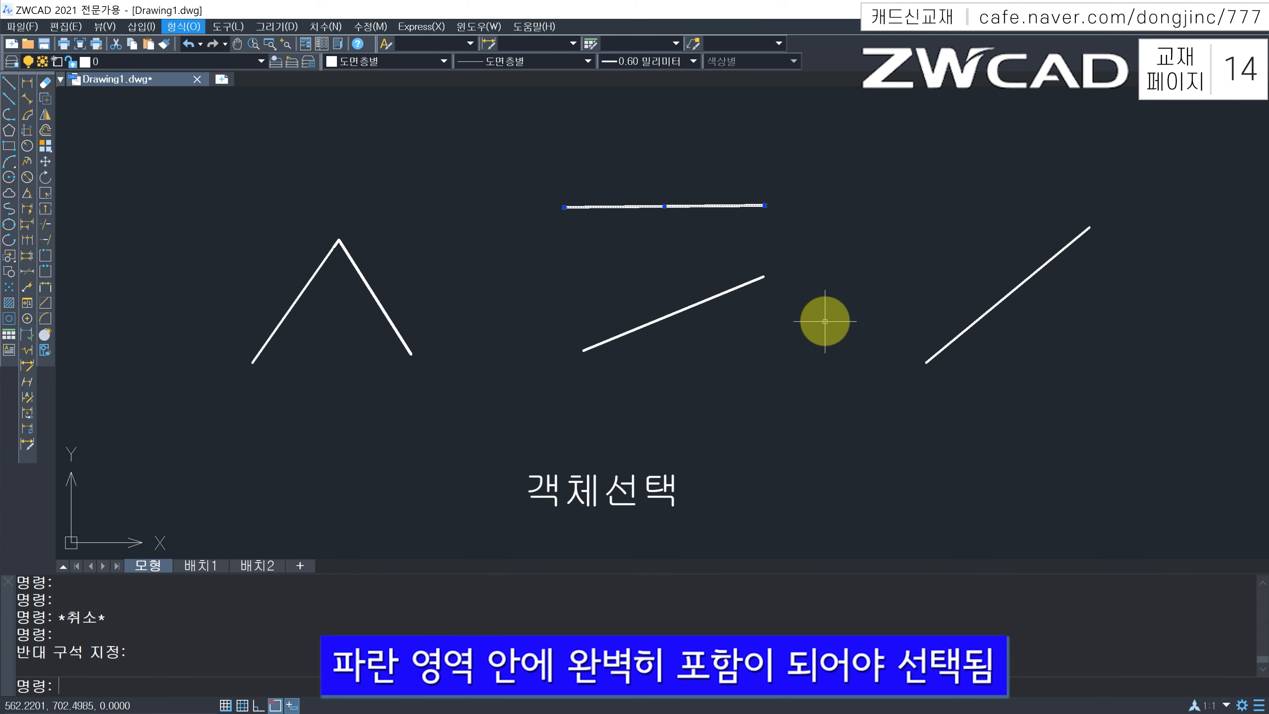
key(Escape)
key(Escape)
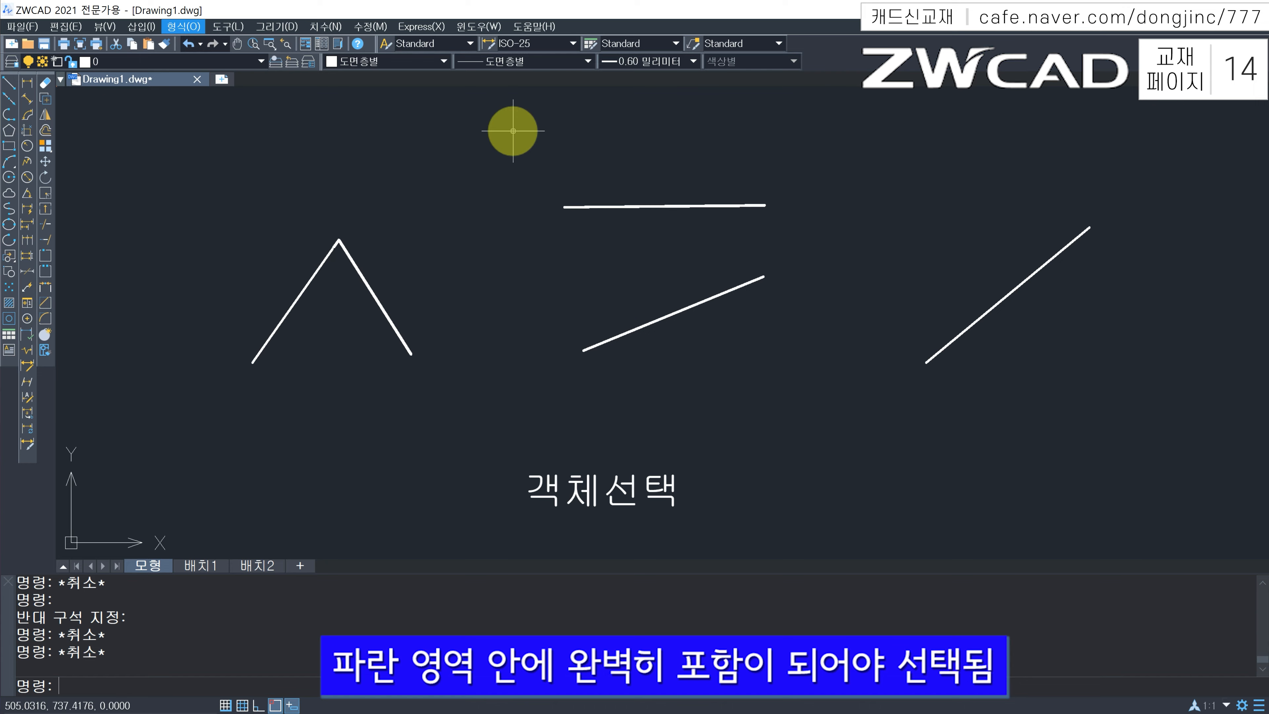
click(513, 131)
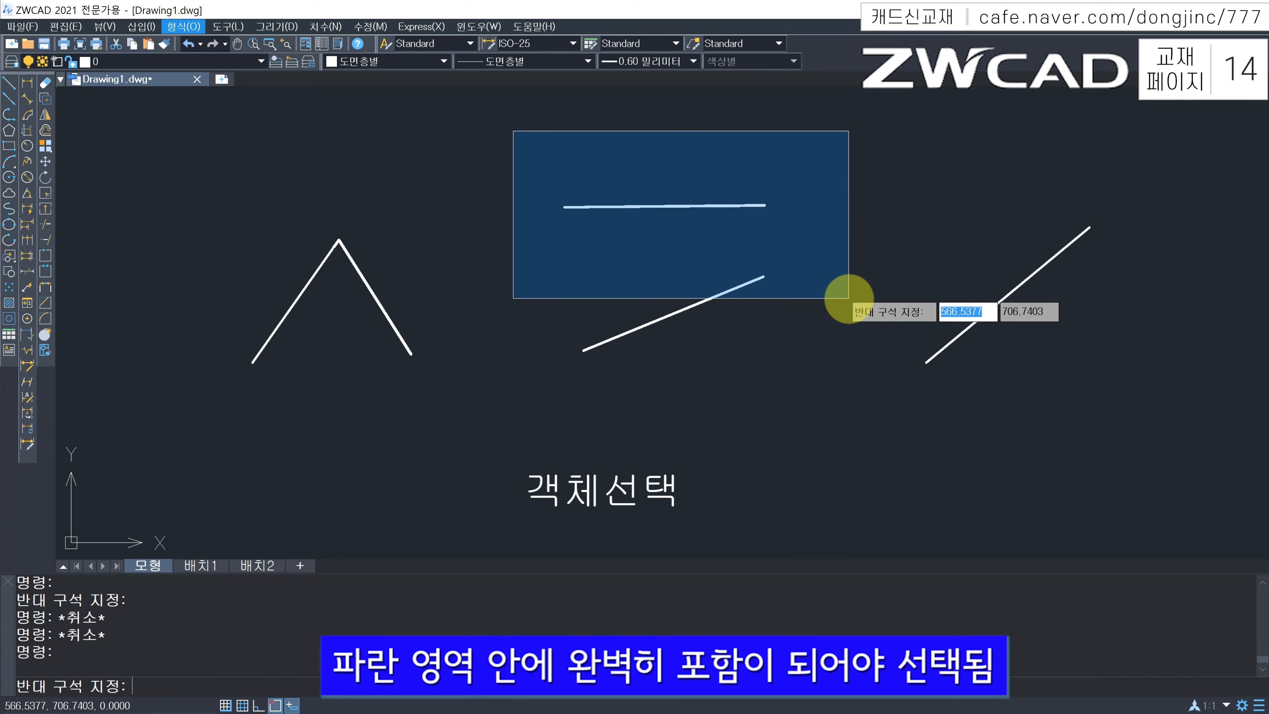
click(848, 298)
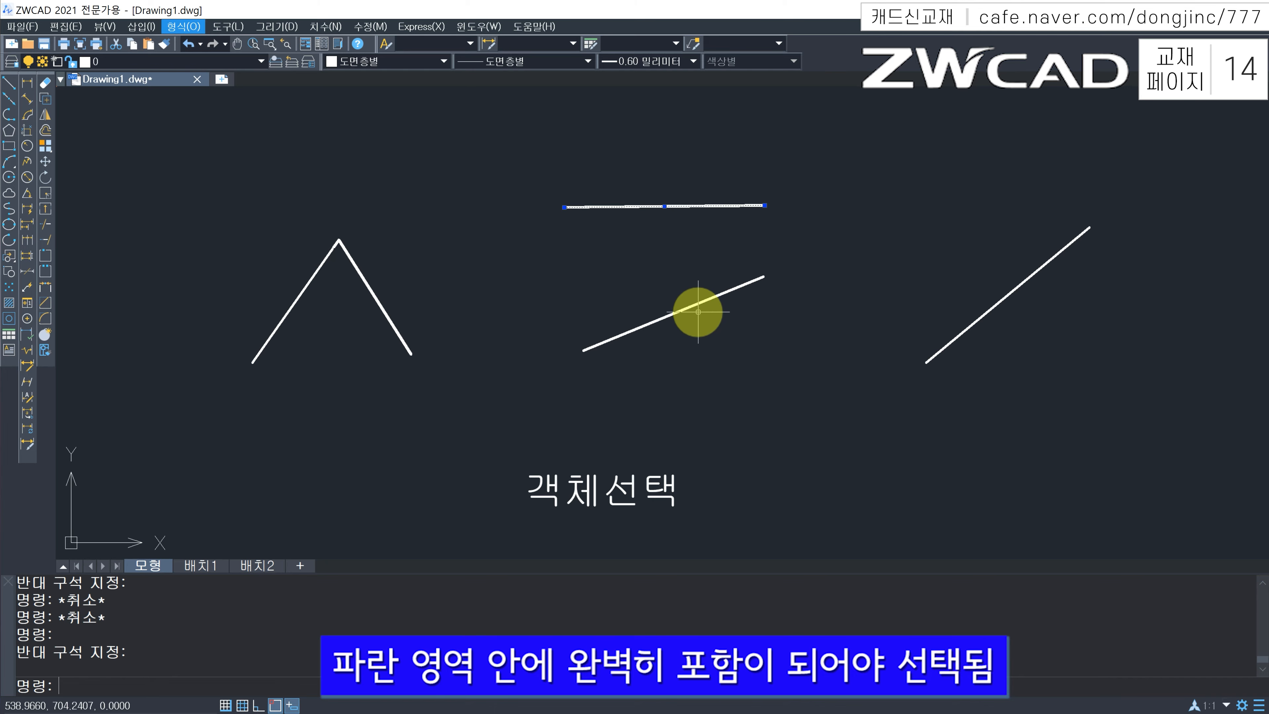
key(Escape)
key(Escape)
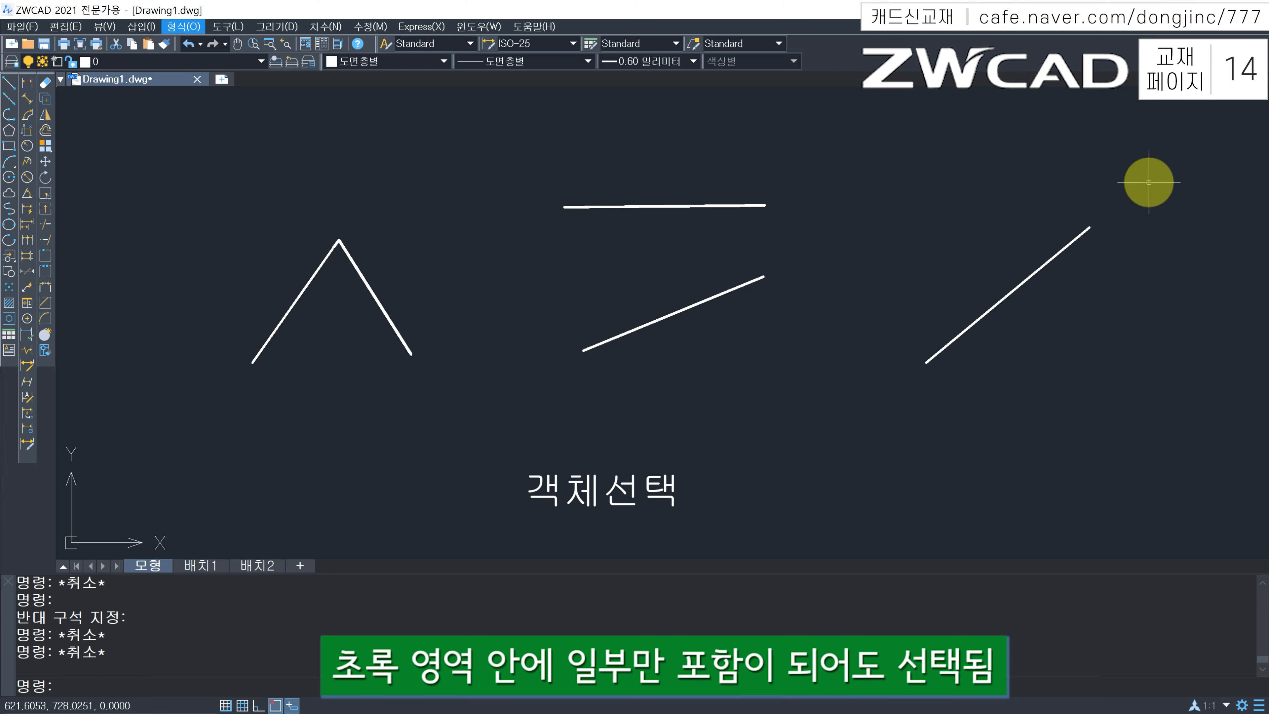
Select the steep rising line with a crossing window that covers only its upper end, and clear the selection
click(1158, 180)
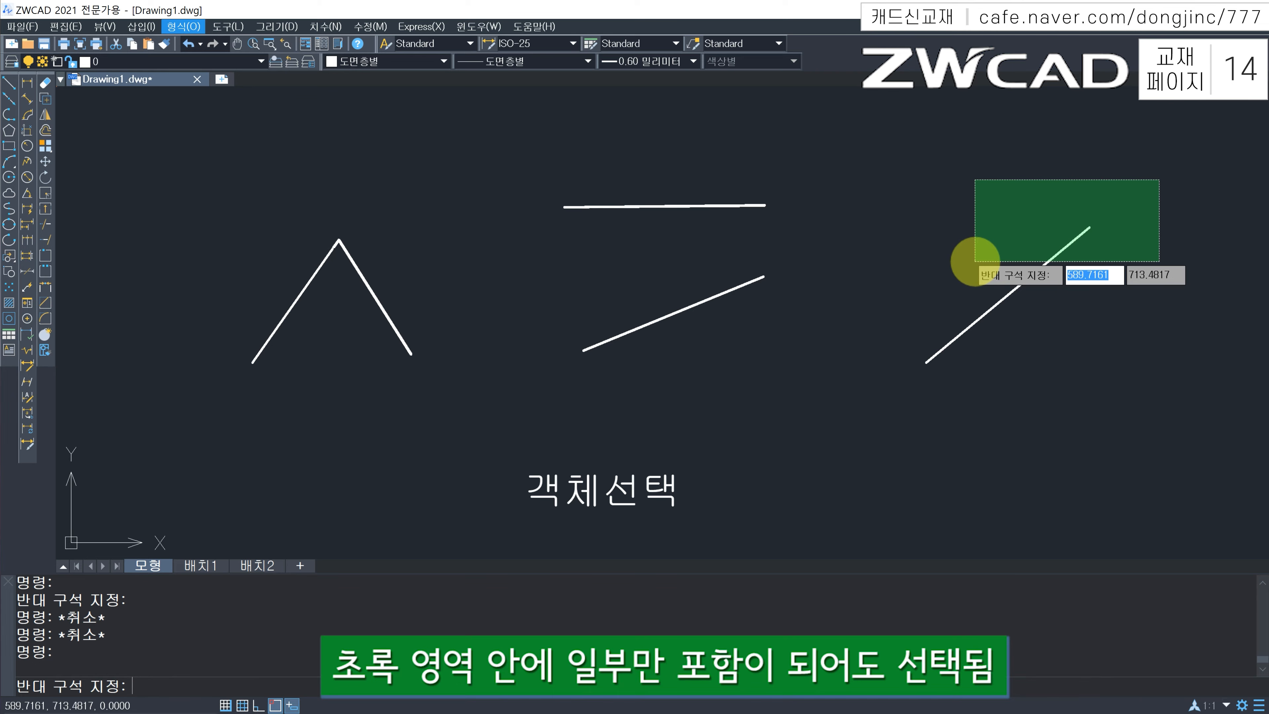
key(Escape)
key(Escape)
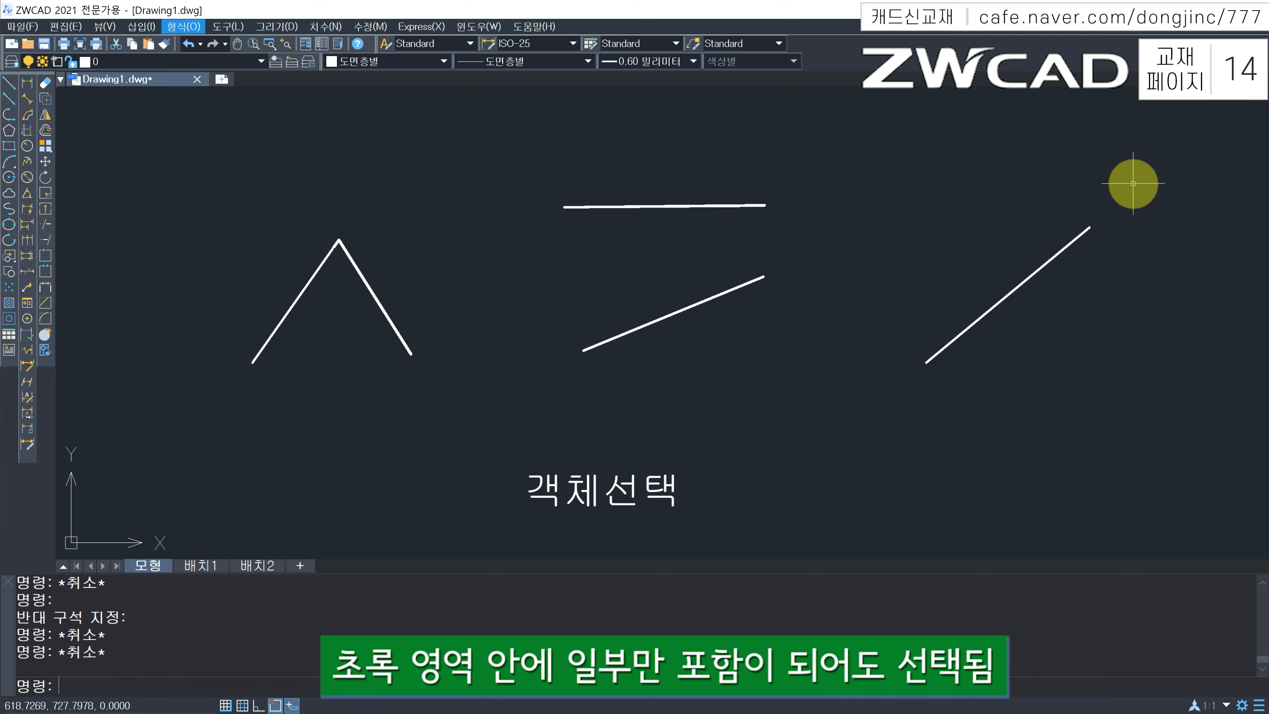
click(1129, 191)
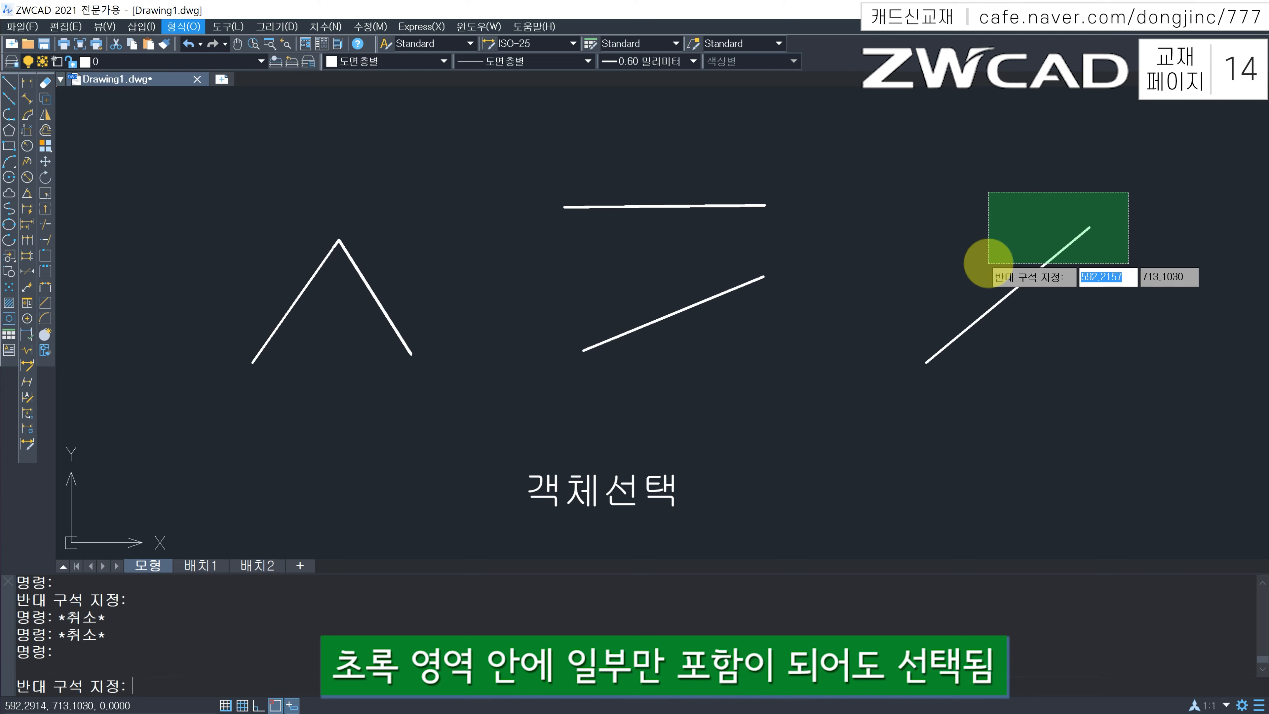
click(980, 265)
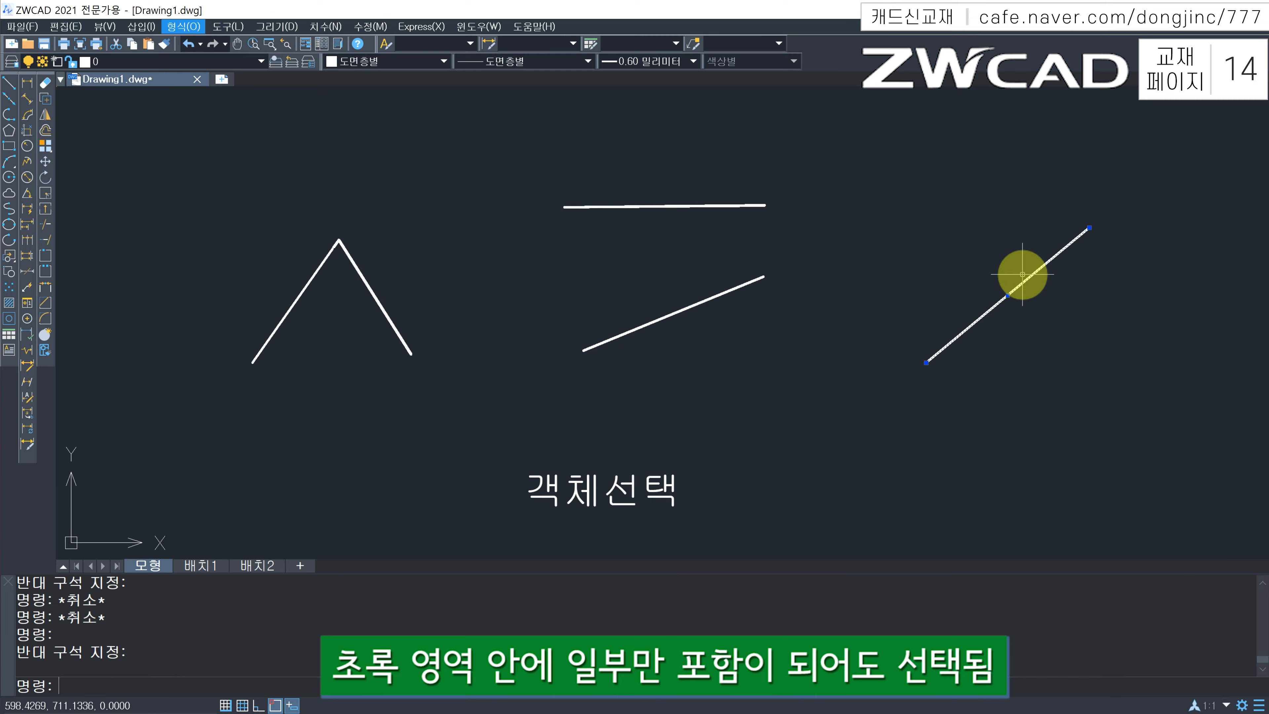
key(Escape)
key(Escape)
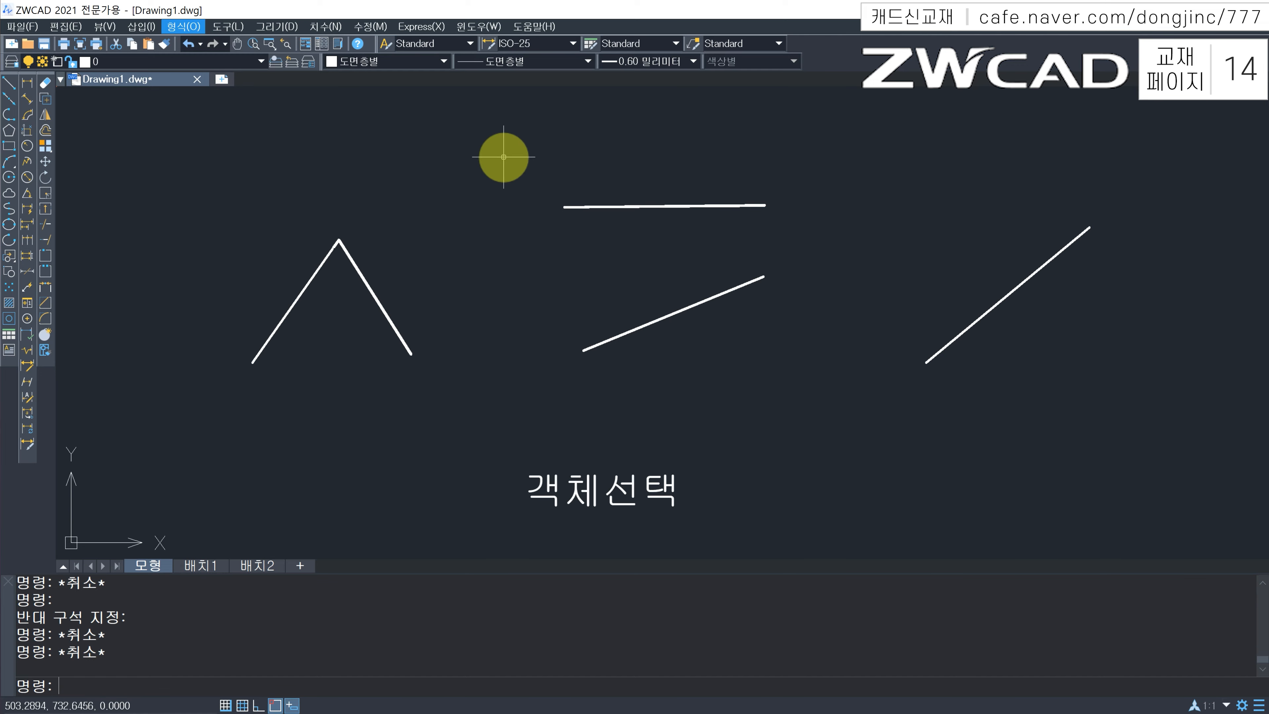
Window-select the nearly horizontal line and clear it, and draw a crossing window over the ends of both middle lines
click(503, 157)
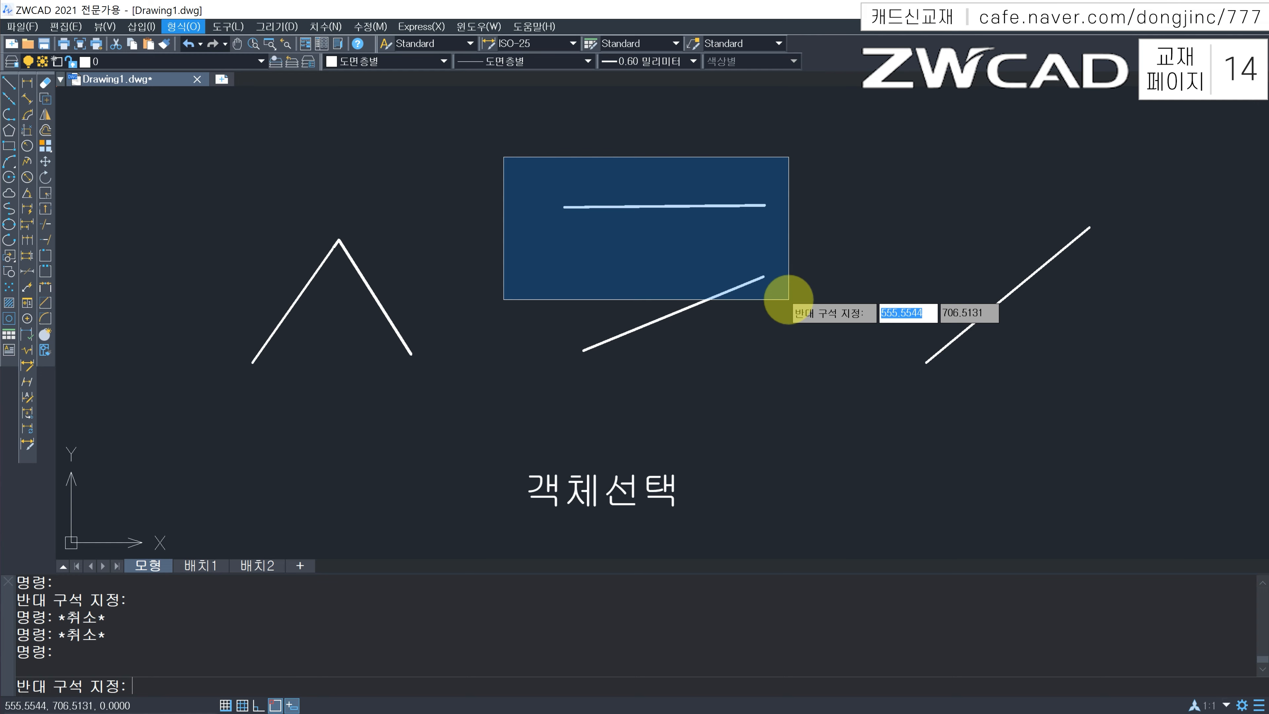
click(788, 300)
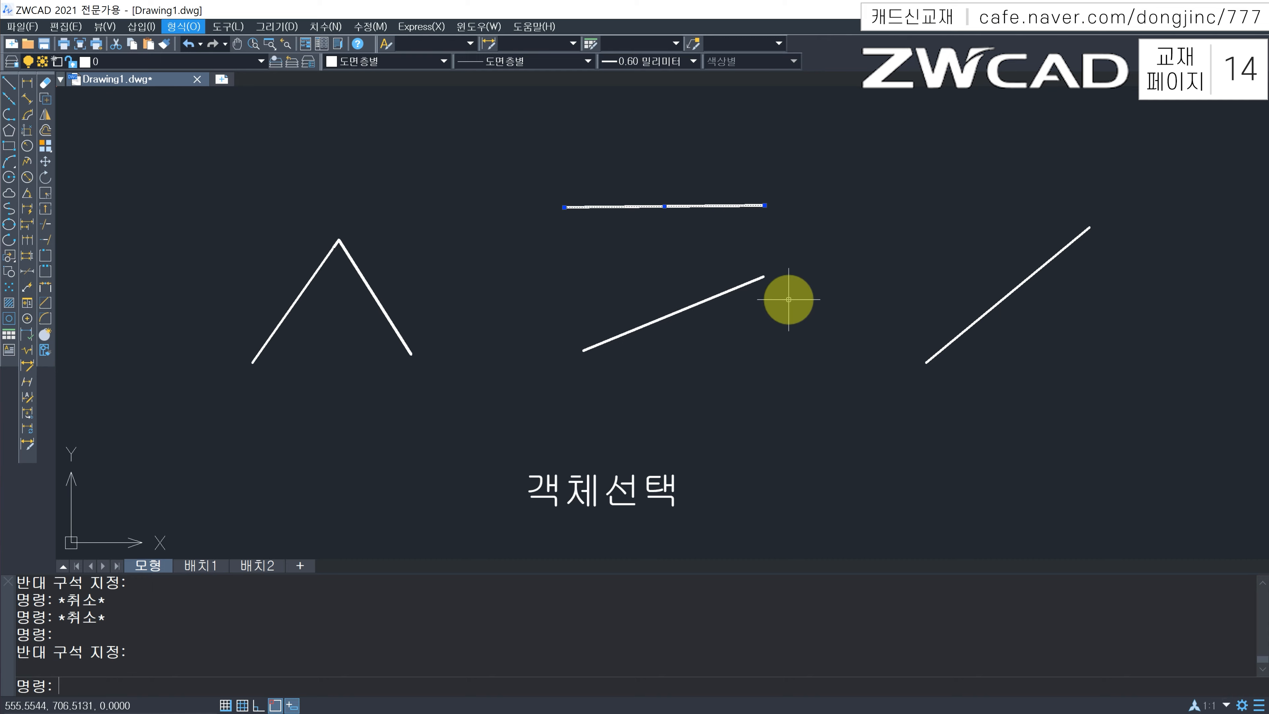
key(Escape)
click(847, 165)
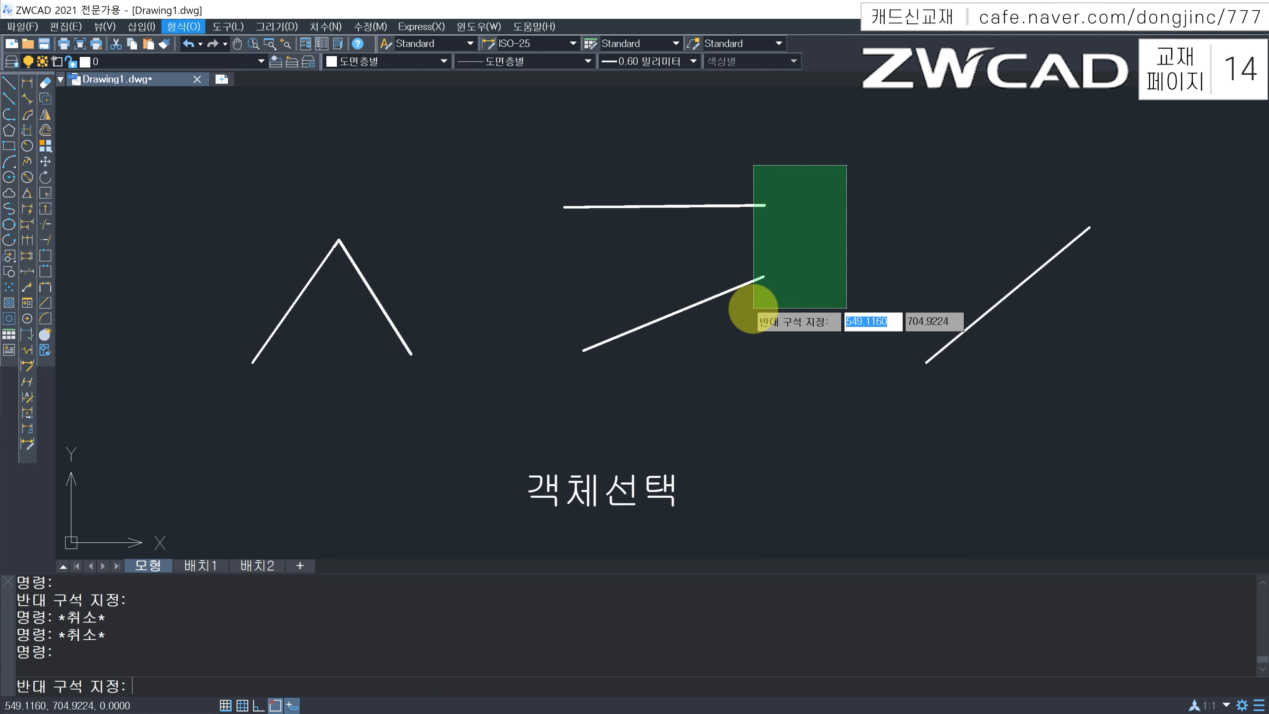
click(753, 308)
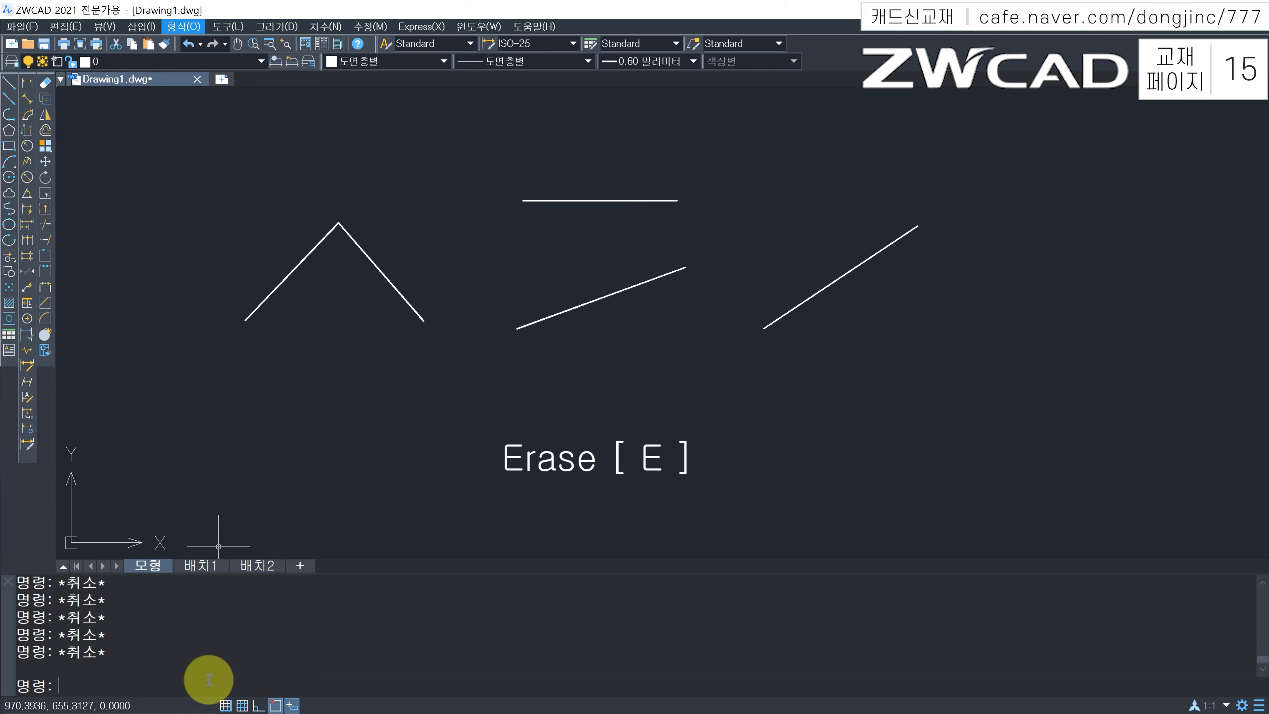
Erase the two peak segments with the ERASE command, picking them one by one
text(E)
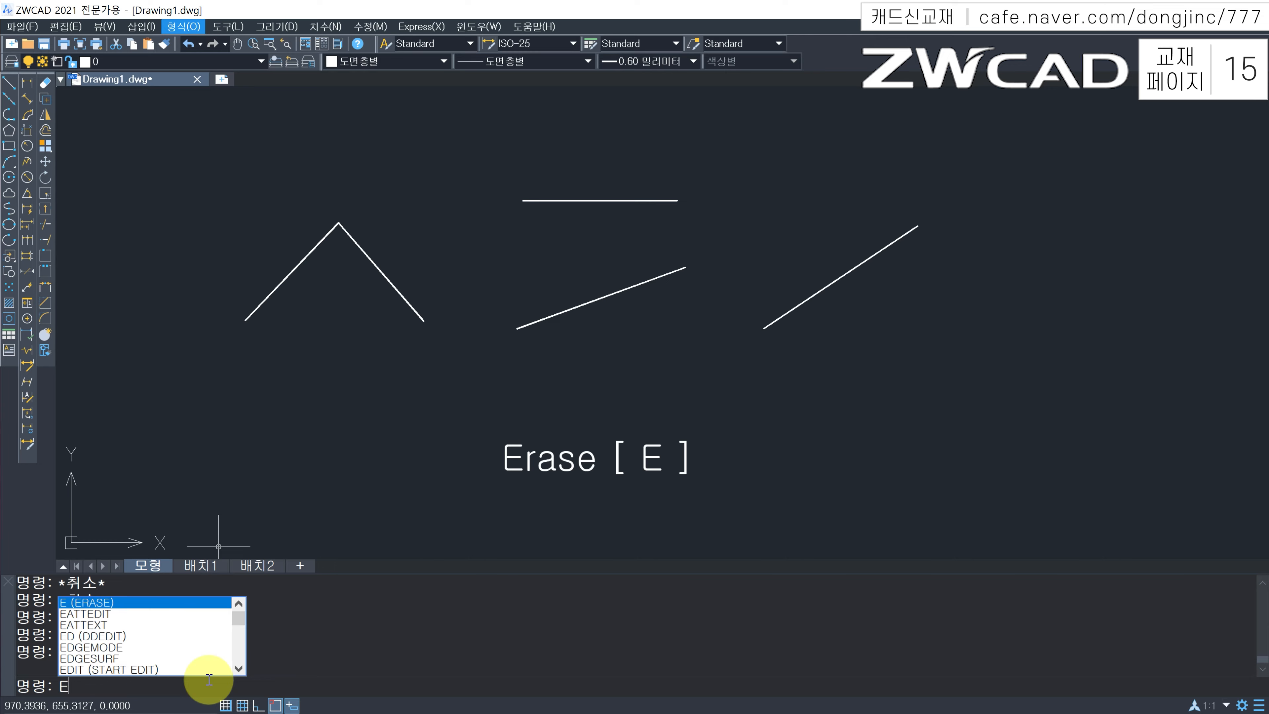
key(Return)
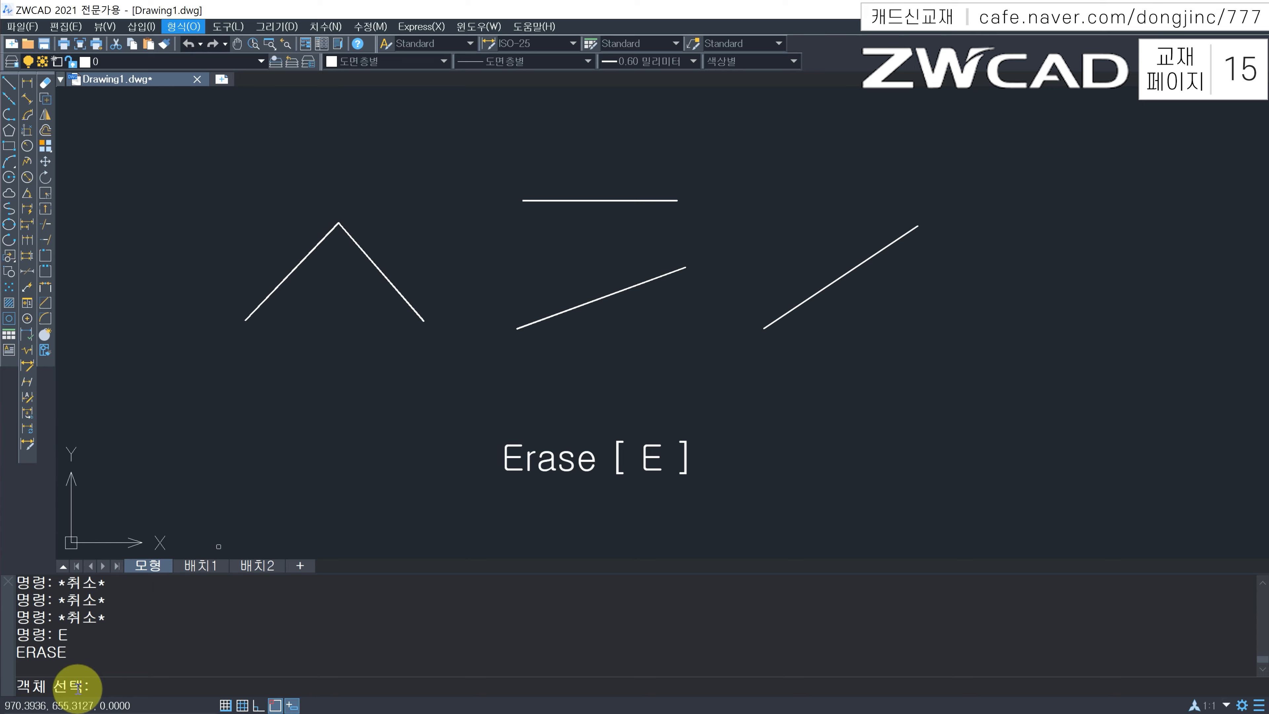
click(289, 274)
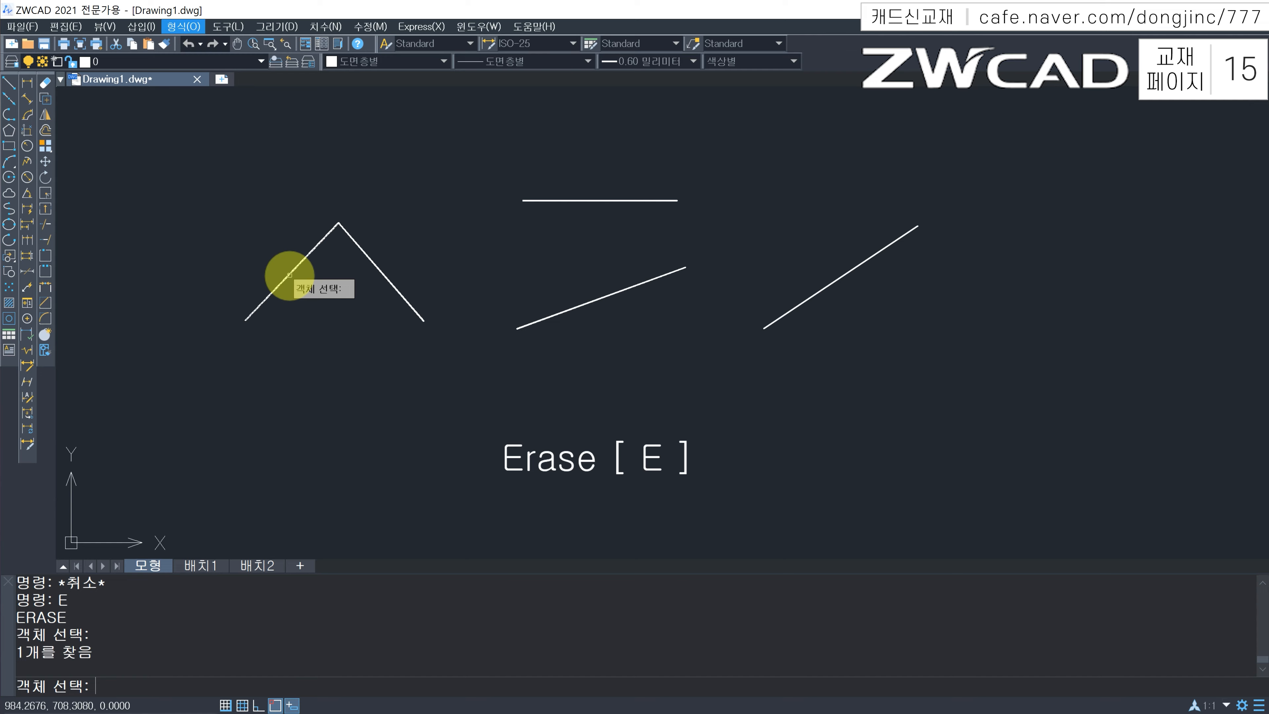
click(378, 270)
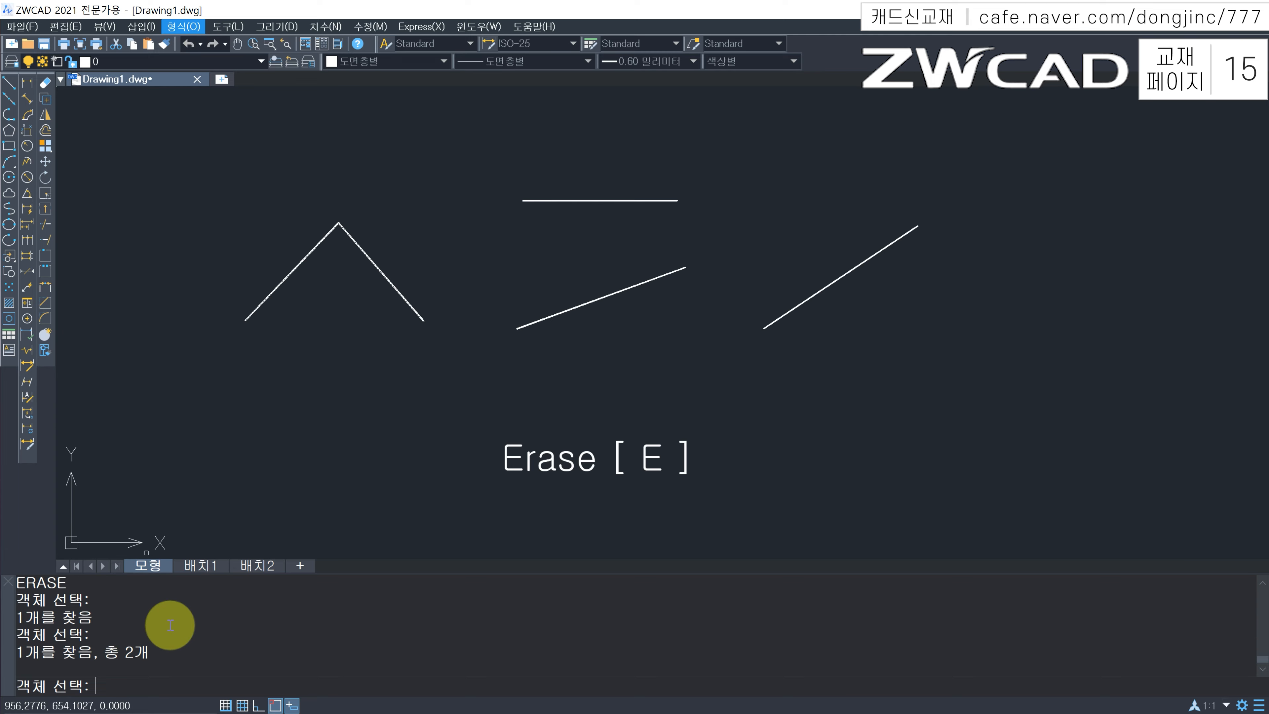
key(Return)
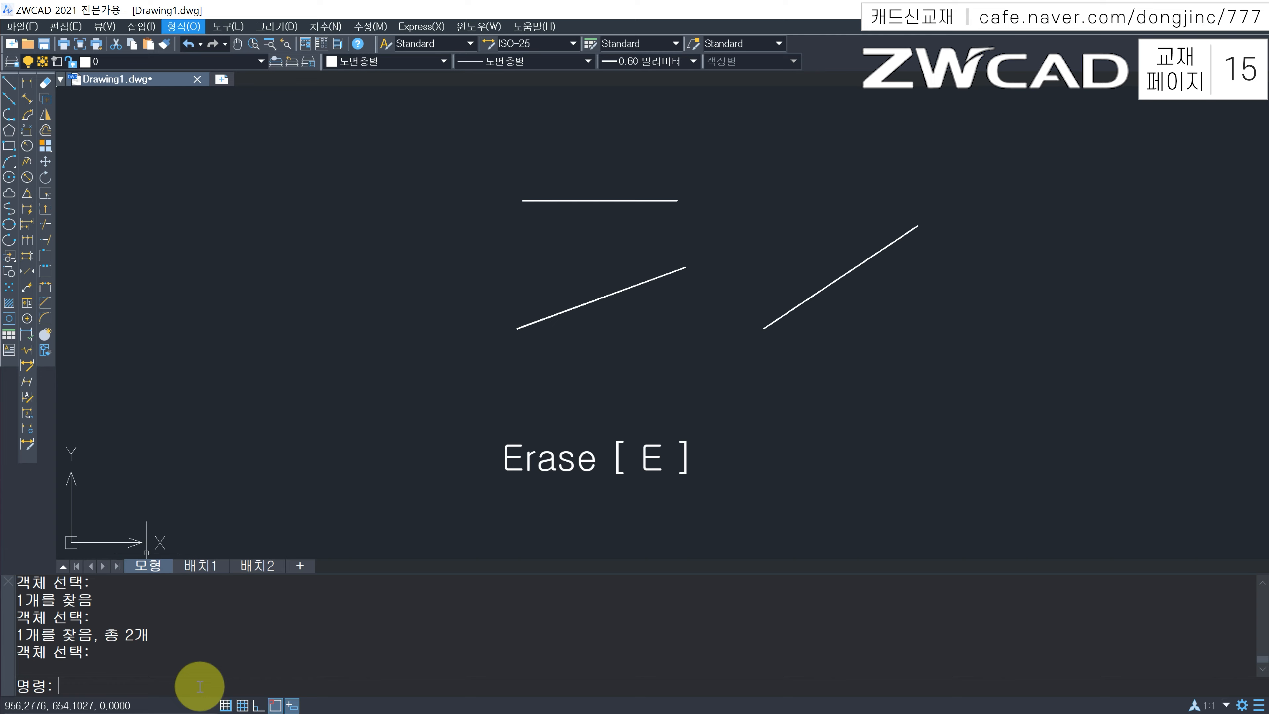
Erase the horizontal line with ERASE, using a window selection that fully encloses it and only partly covers the slanted line below
text(E)
key(Return)
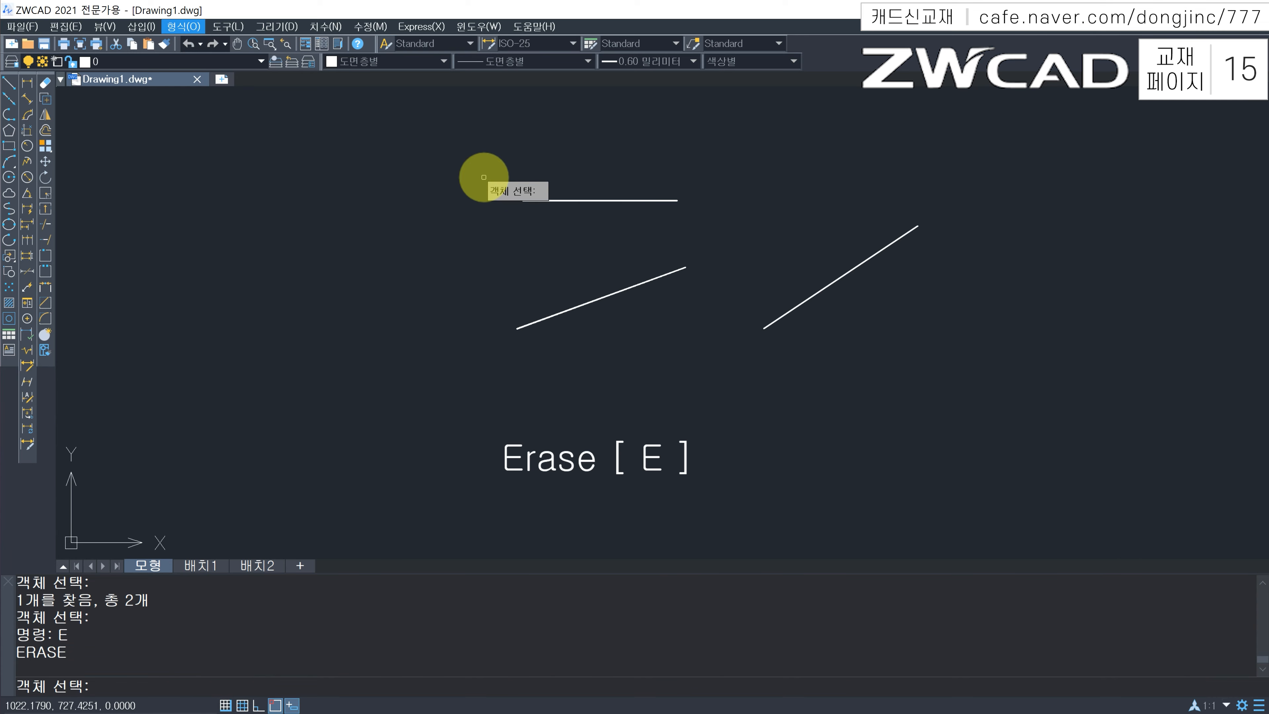
click(473, 161)
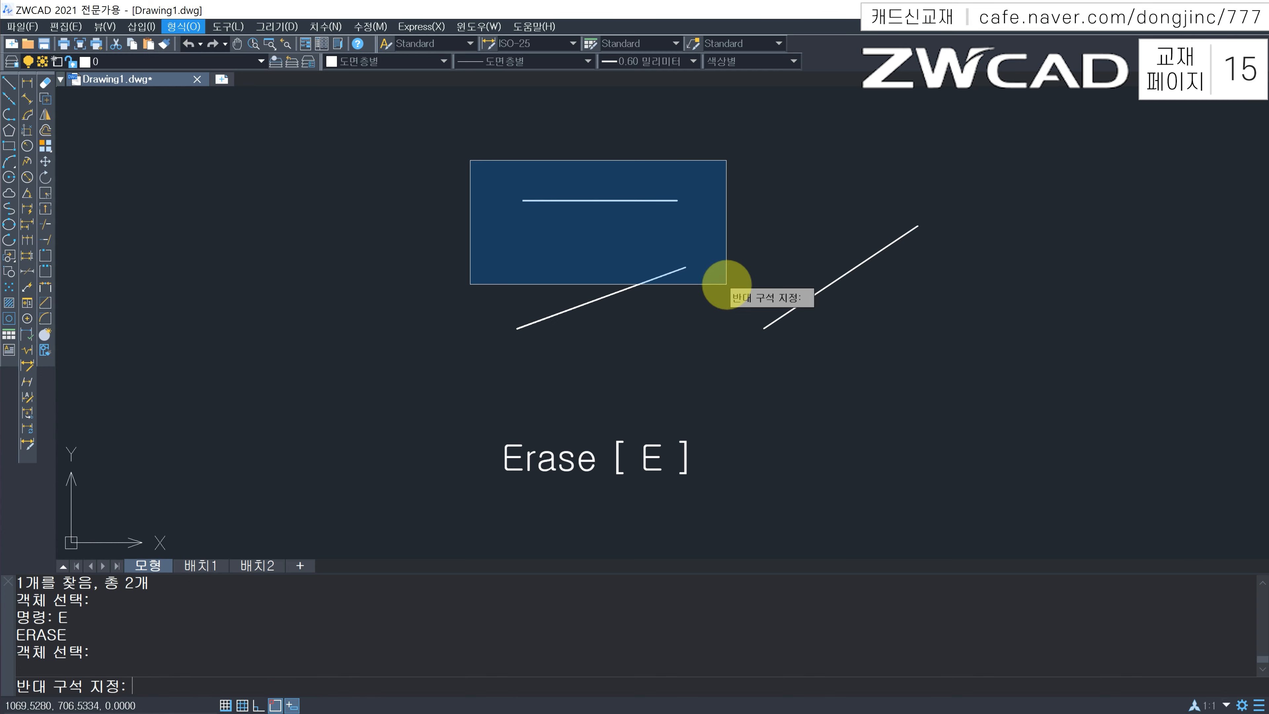
click(727, 284)
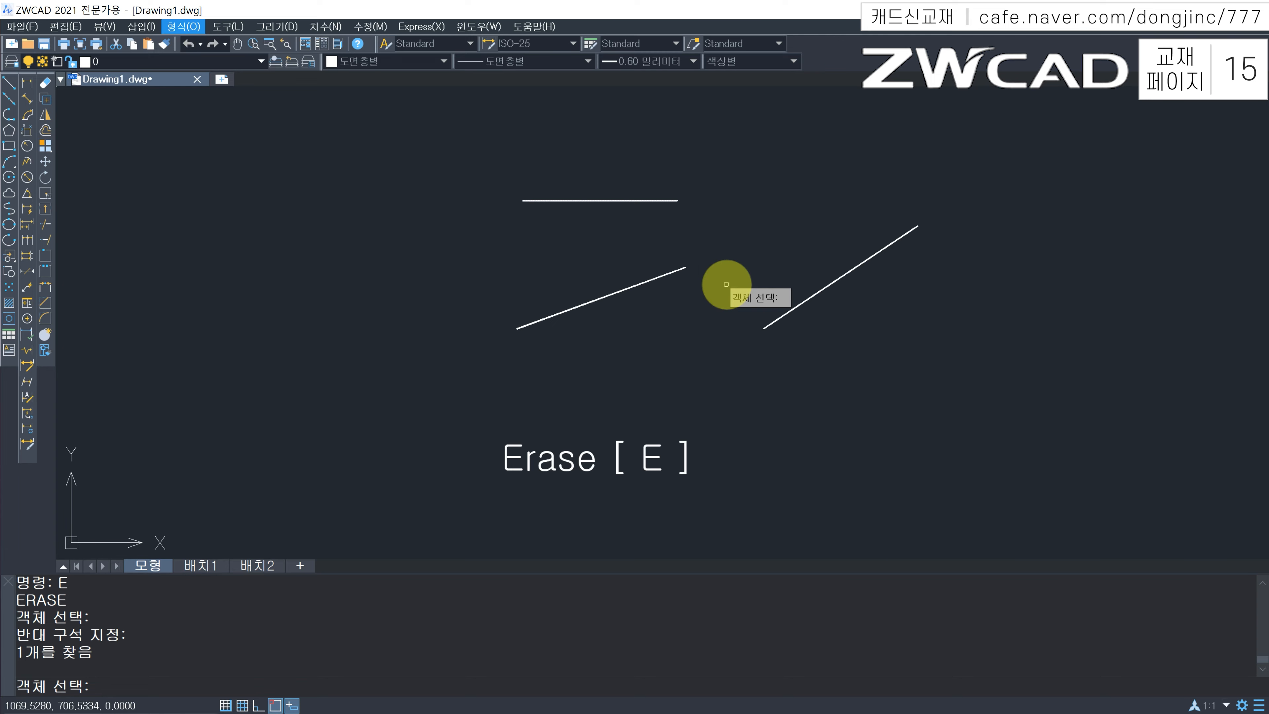
key(Return)
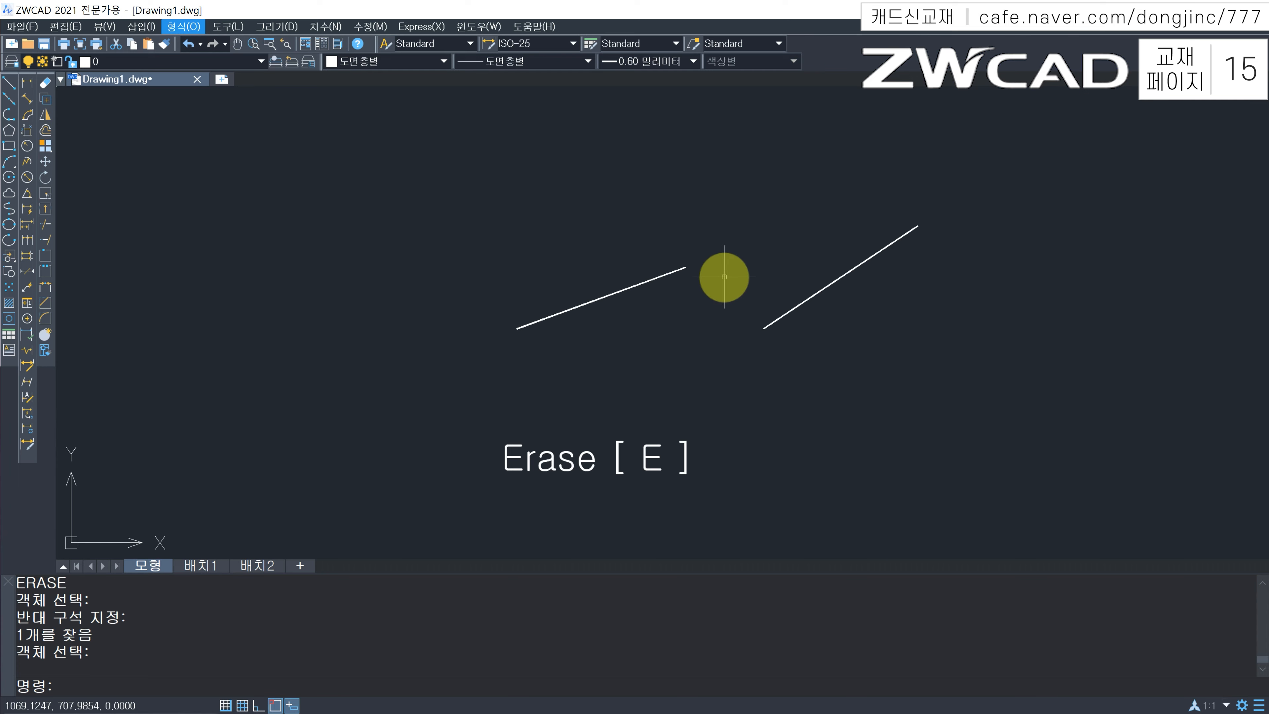
Erase the steeper rising line with ERASE, using a crossing window over its upper end
text(e)
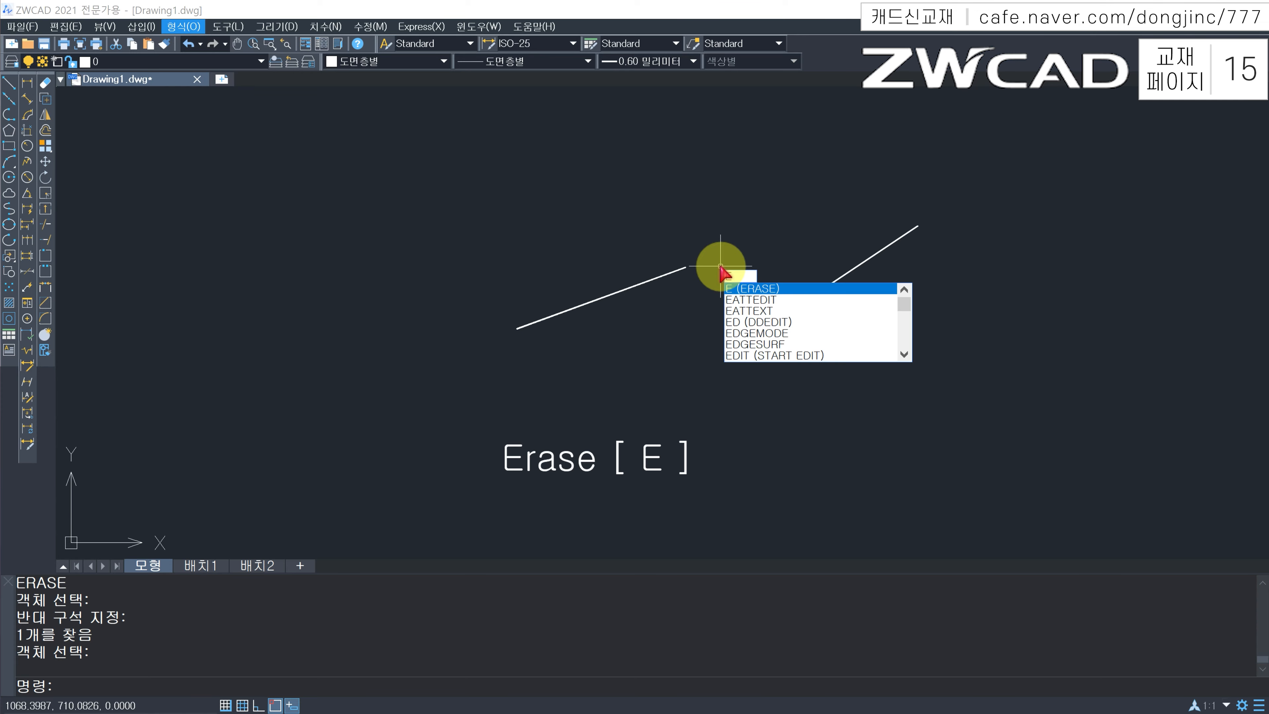
key(Return)
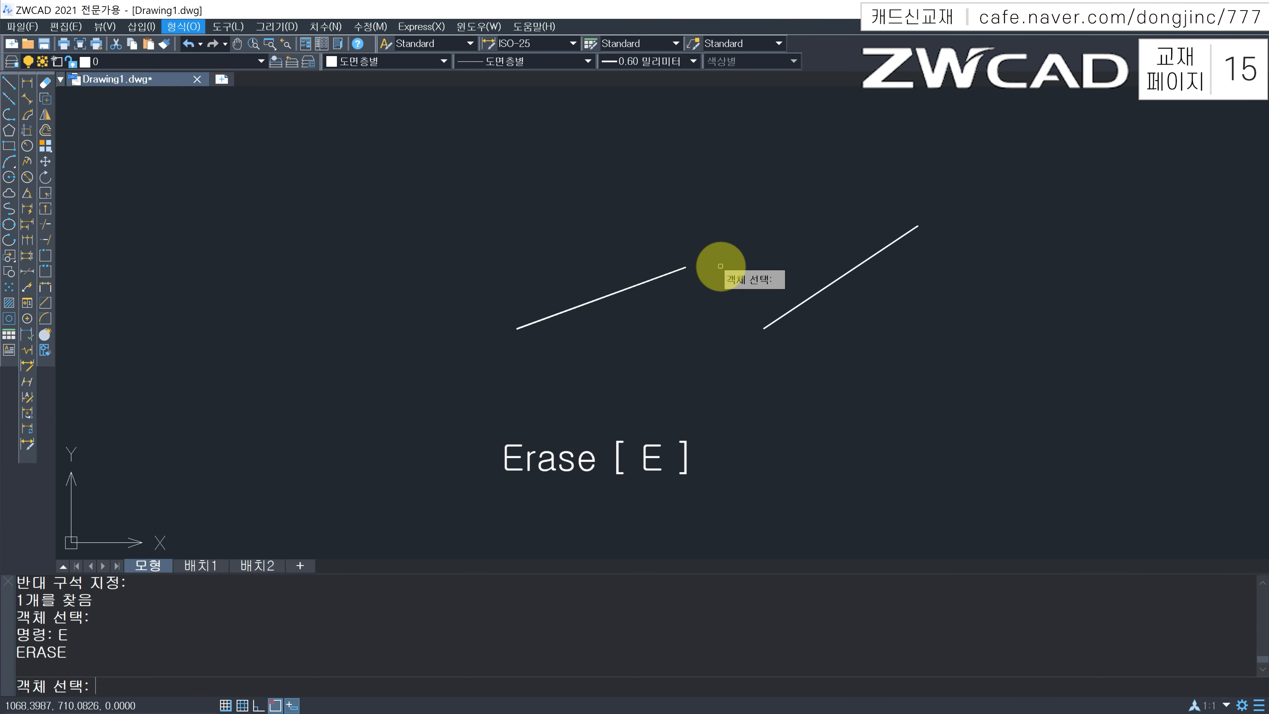
click(1011, 154)
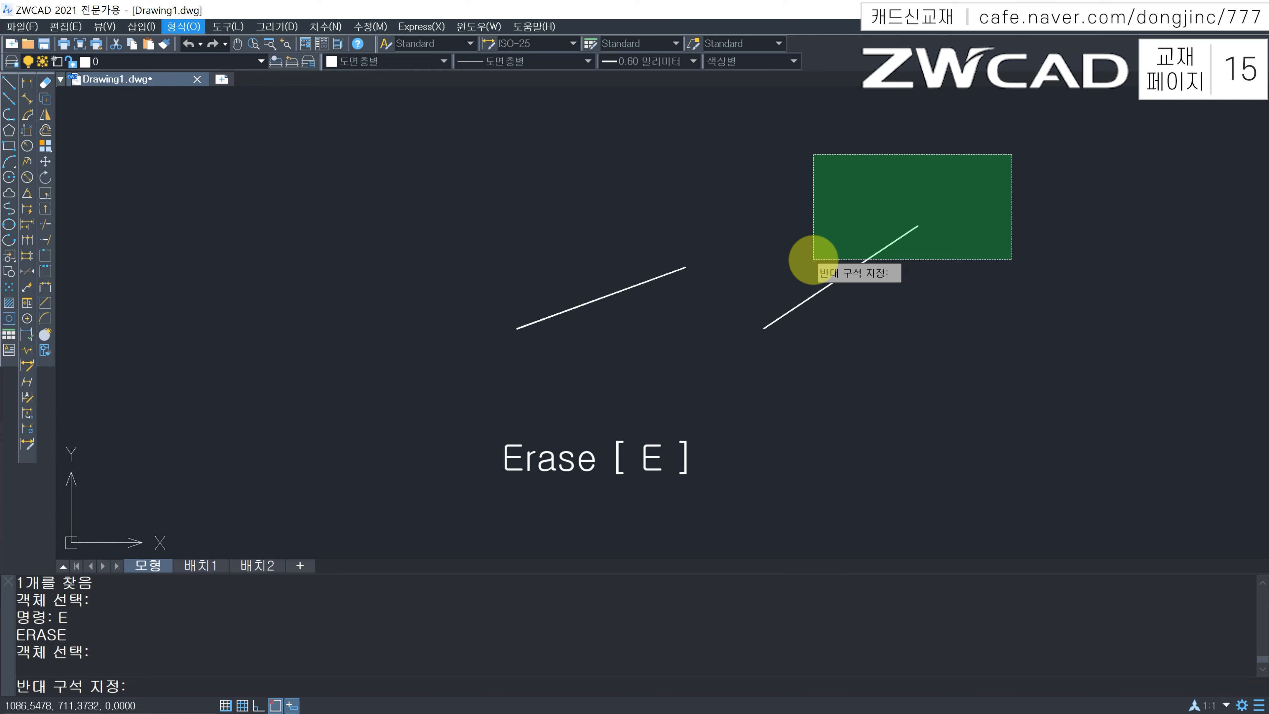
click(813, 259)
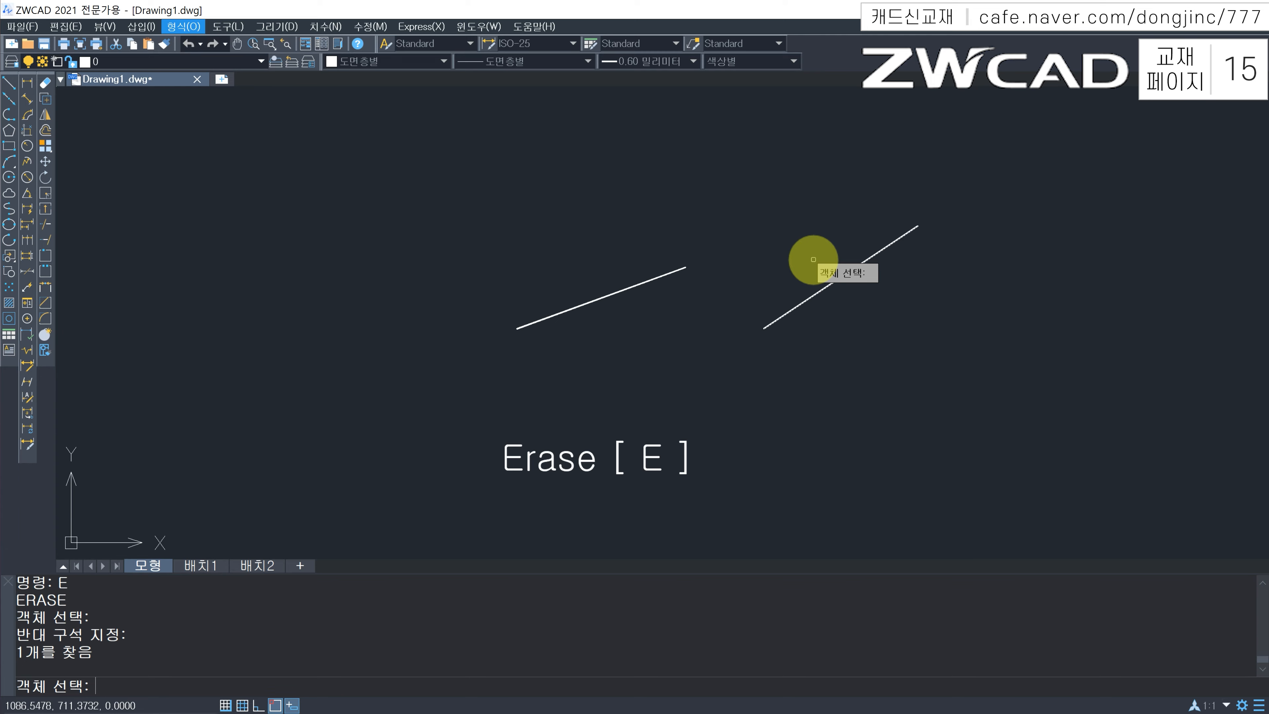
key(Return)
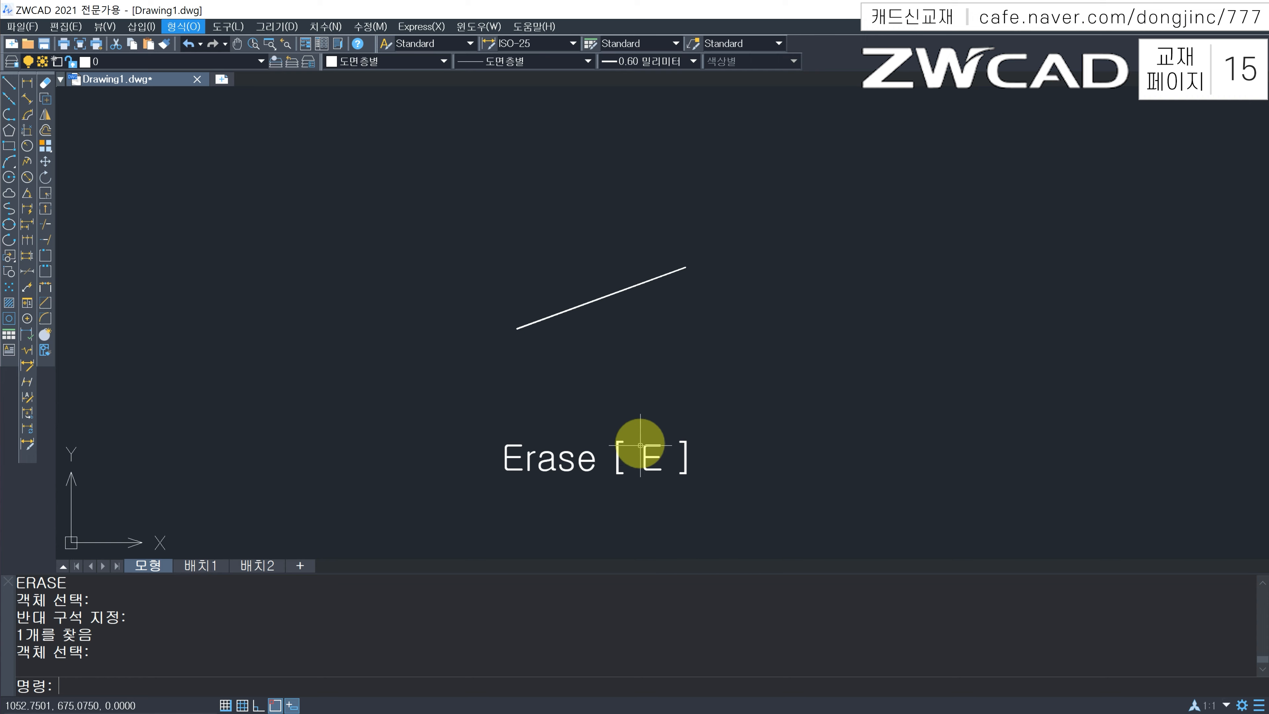
Select the remaining slanted line above the "Erase [ E ]" text without starting a command, and delete it
key(Escape)
click(604, 296)
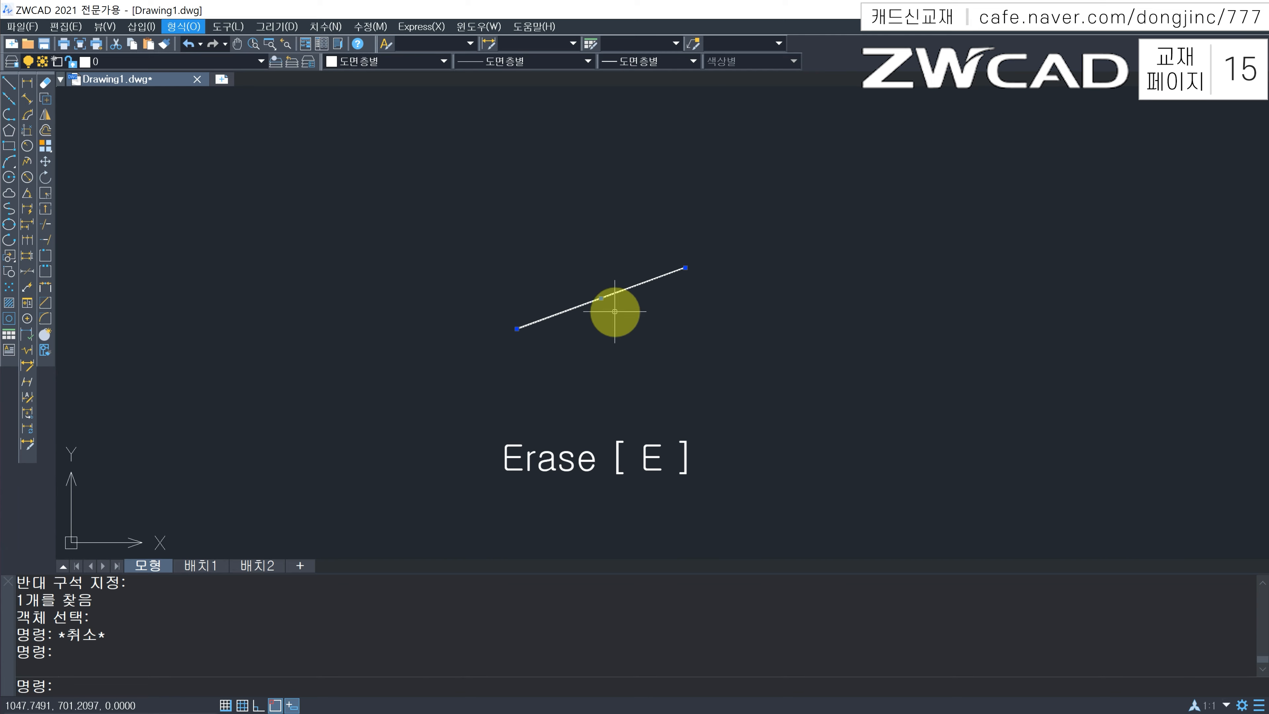
key(Delete)
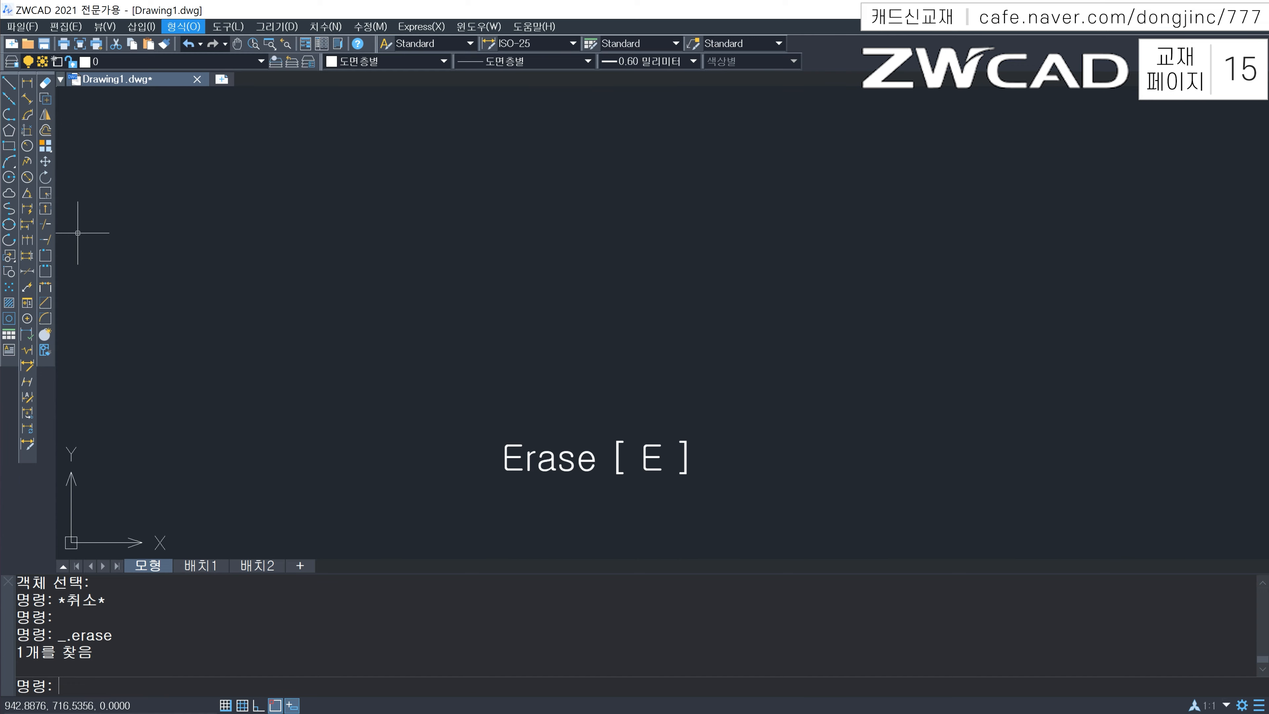
key(Escape)
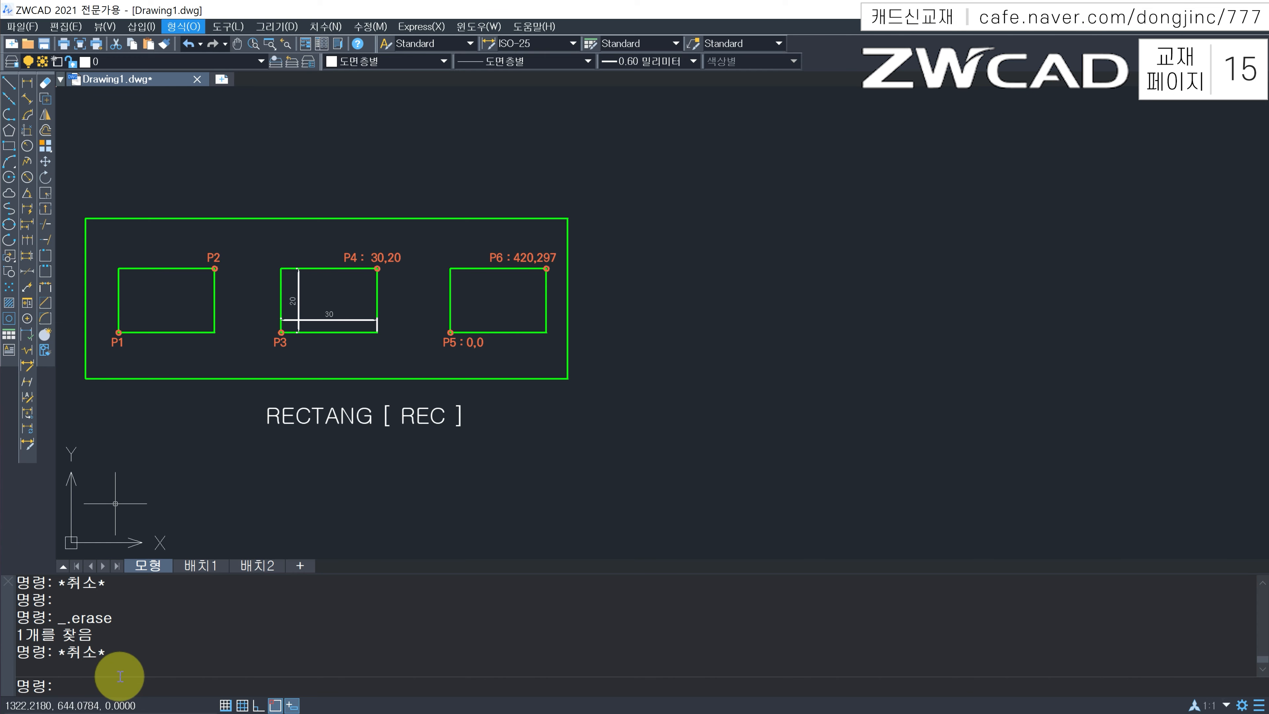
Draw a freehand rectangle about 48 x 36 beside the reference figure with RECTANG, picking two opposite corners
text(REC)
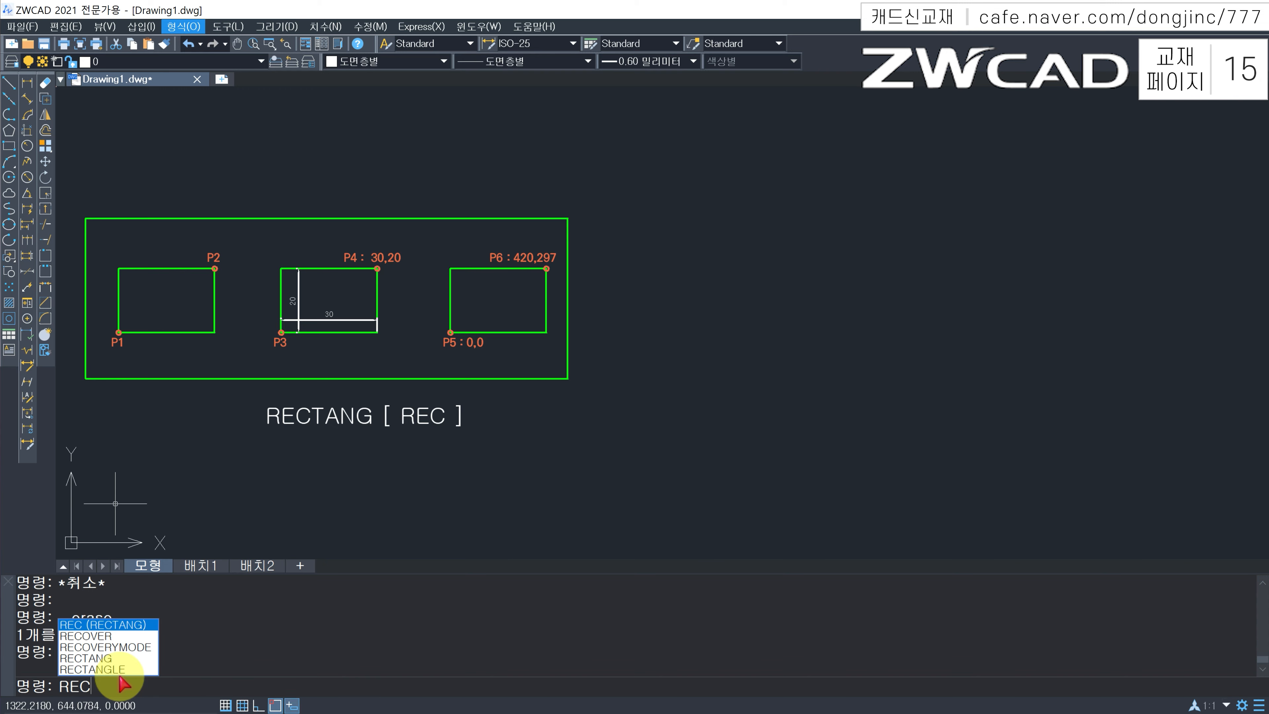
key(Return)
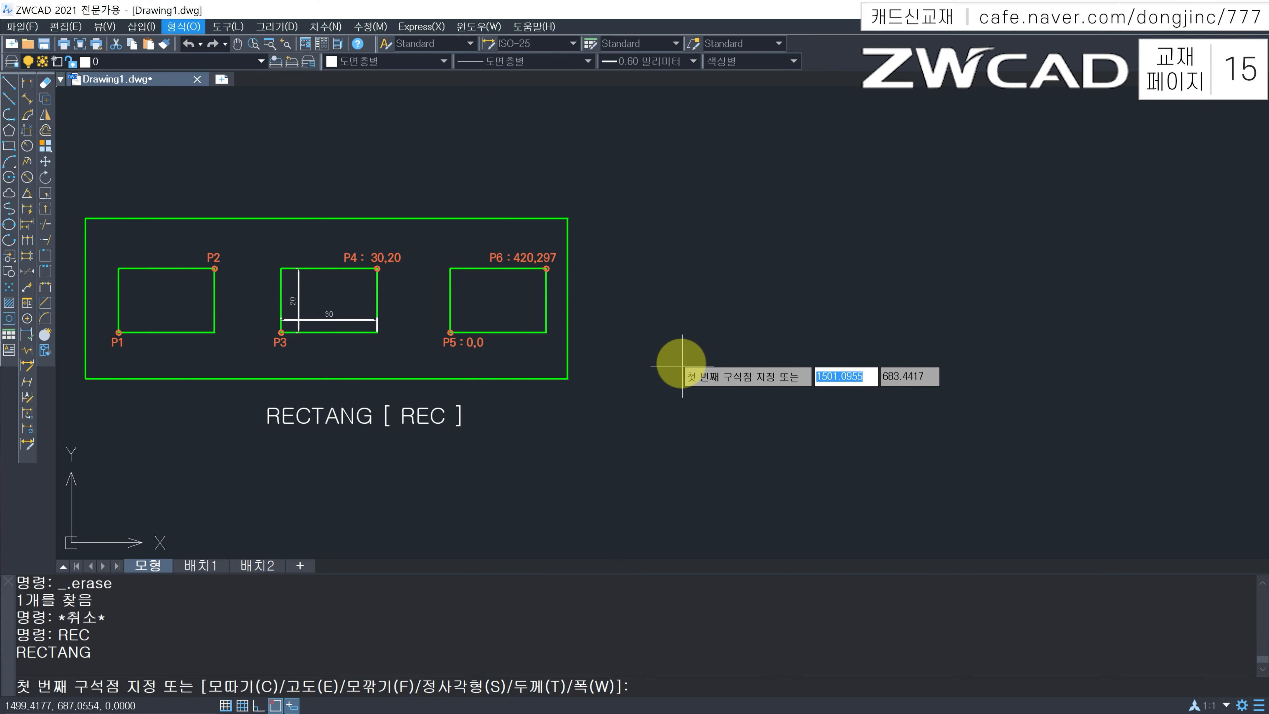
click(655, 378)
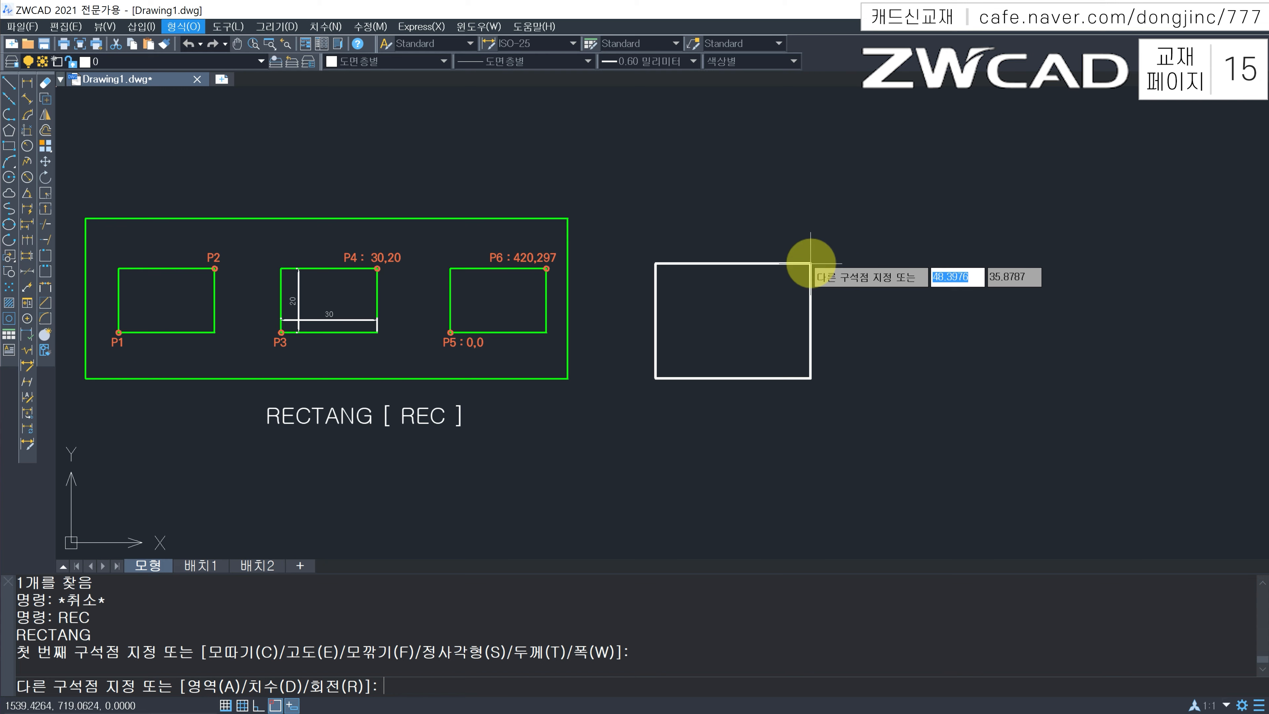
click(810, 263)
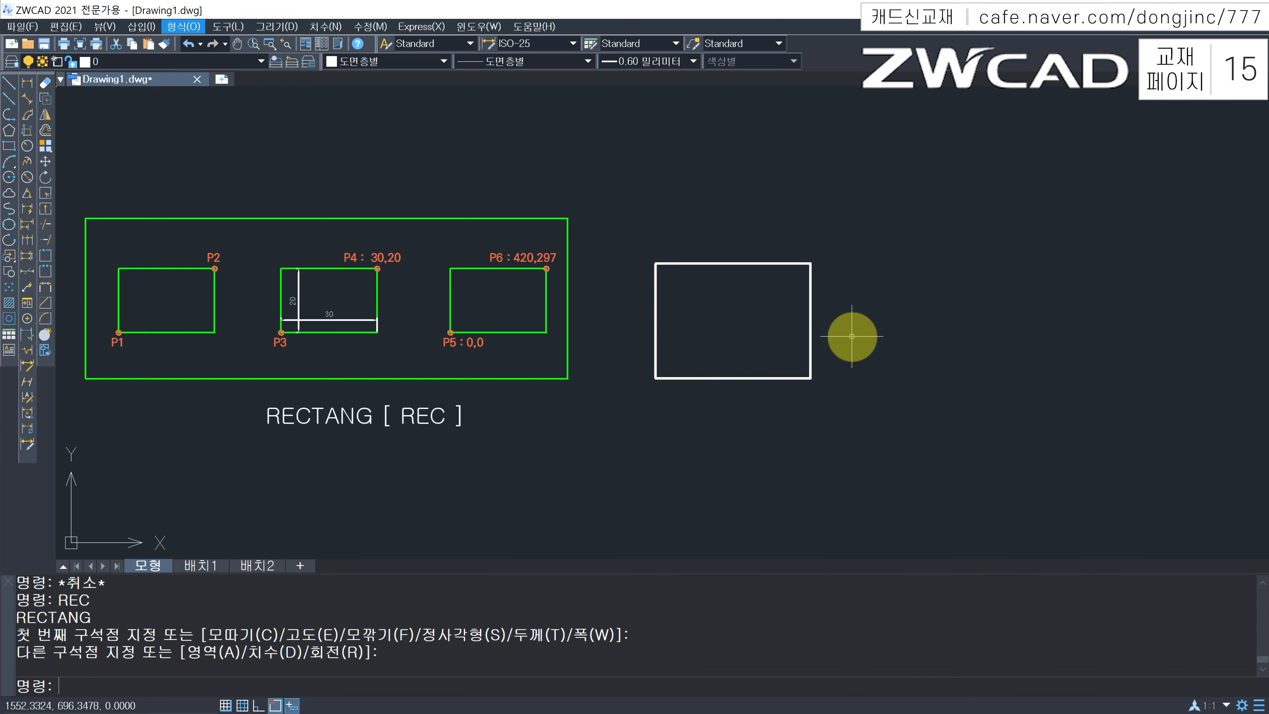
Draw a second, nearly square freehand rectangle to the right of the first one with RECTANG
text(REC)
key(Return)
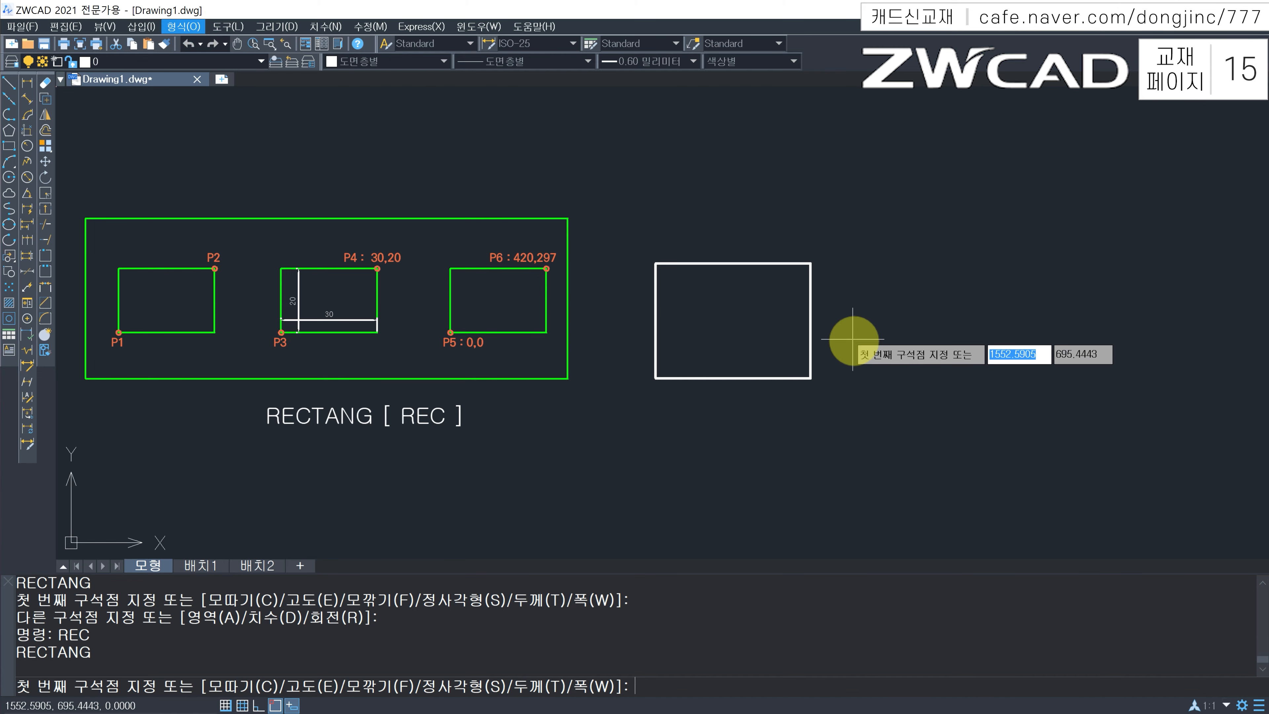
click(860, 385)
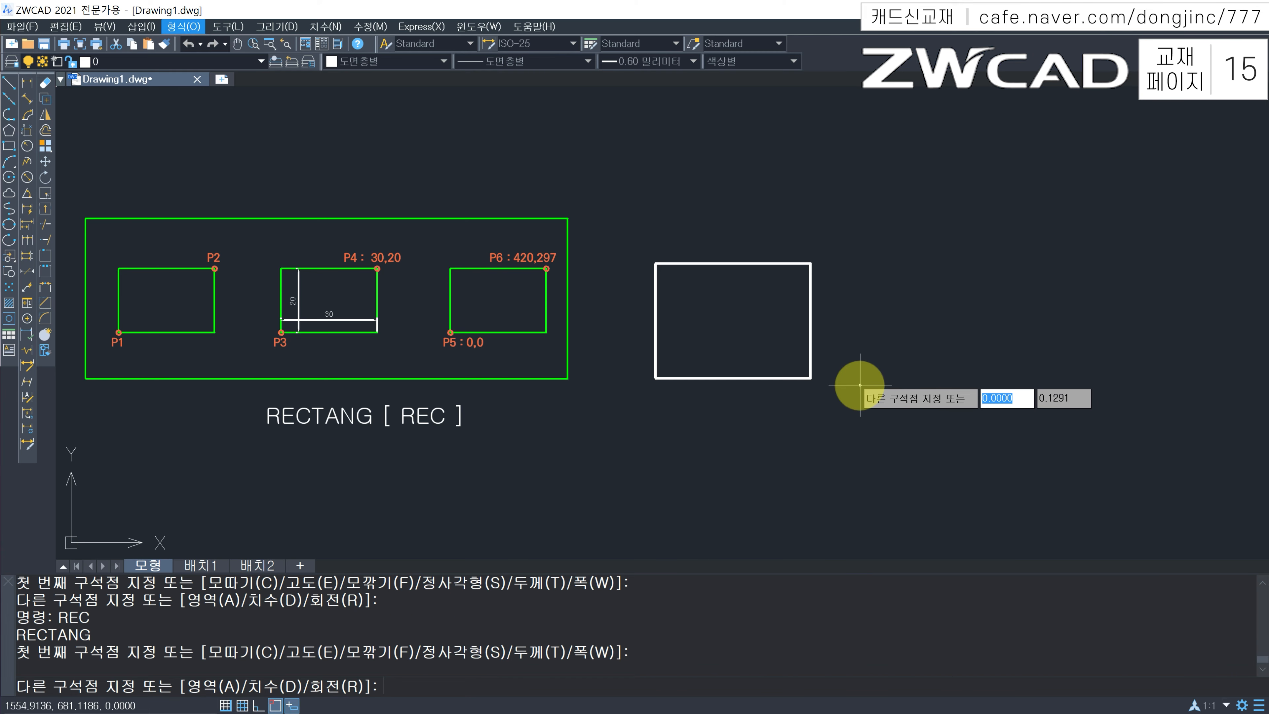
click(983, 251)
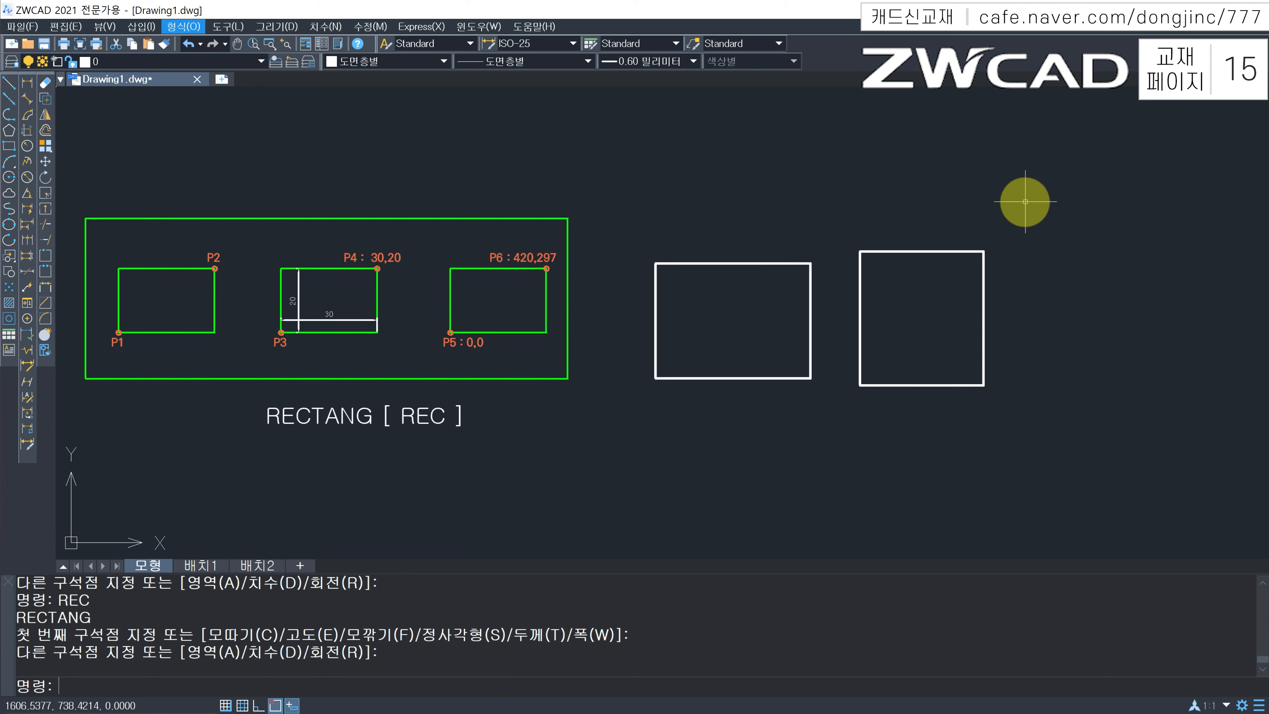
Select both freehand rectangles with one crossing window and erase them with ERASE
click(1025, 202)
click(782, 302)
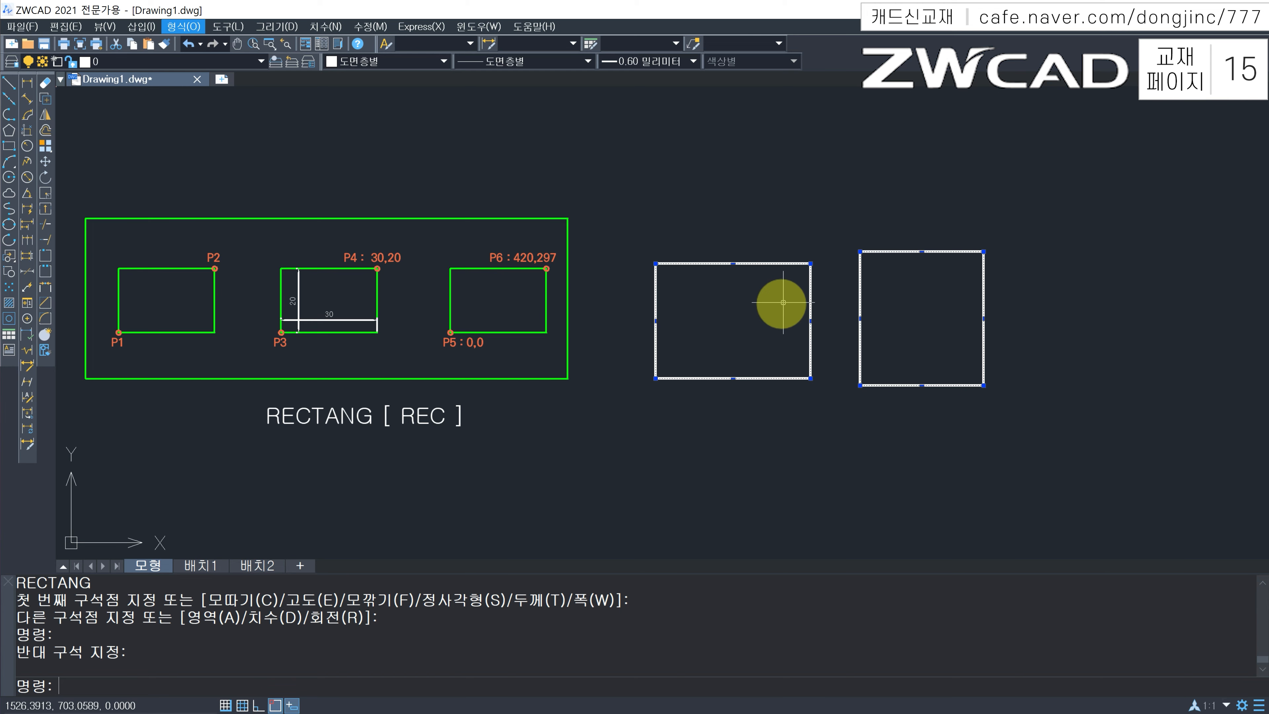
text(e)
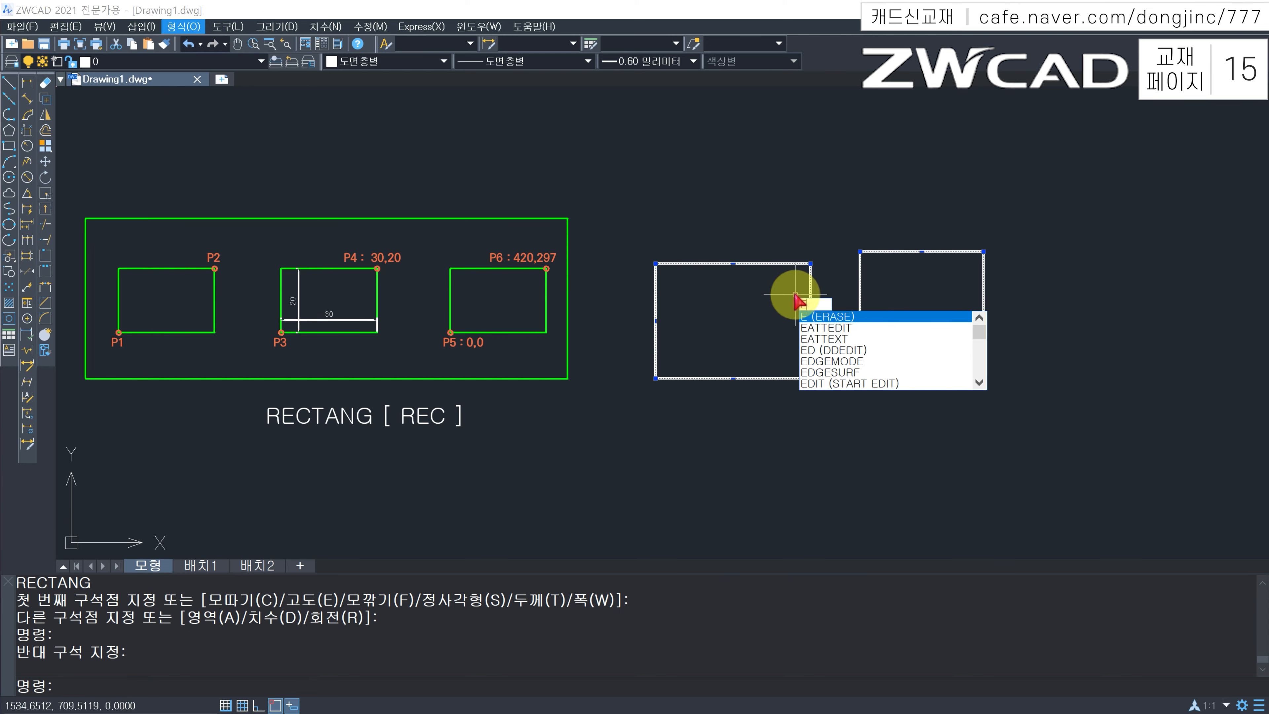
key(Return)
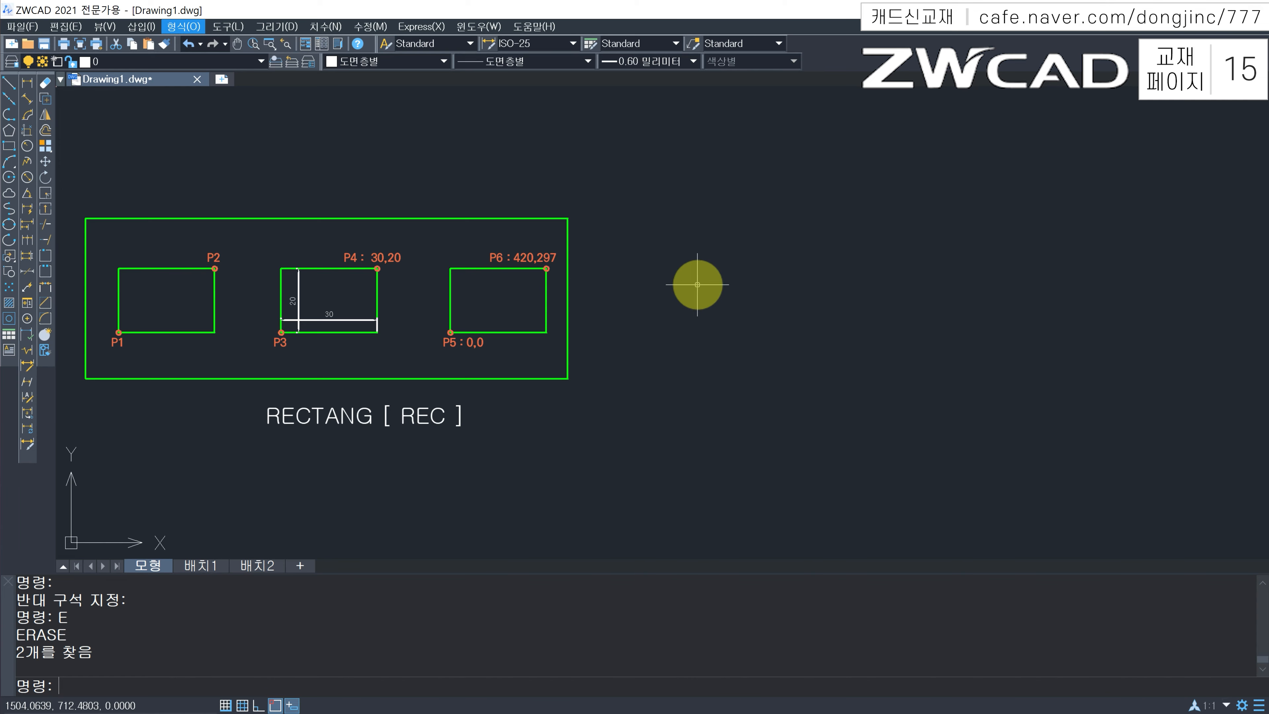
Draw a rectangle 30 wide and 20 high beside the reference figure, placing its lower-left corner freehand
text(rec)
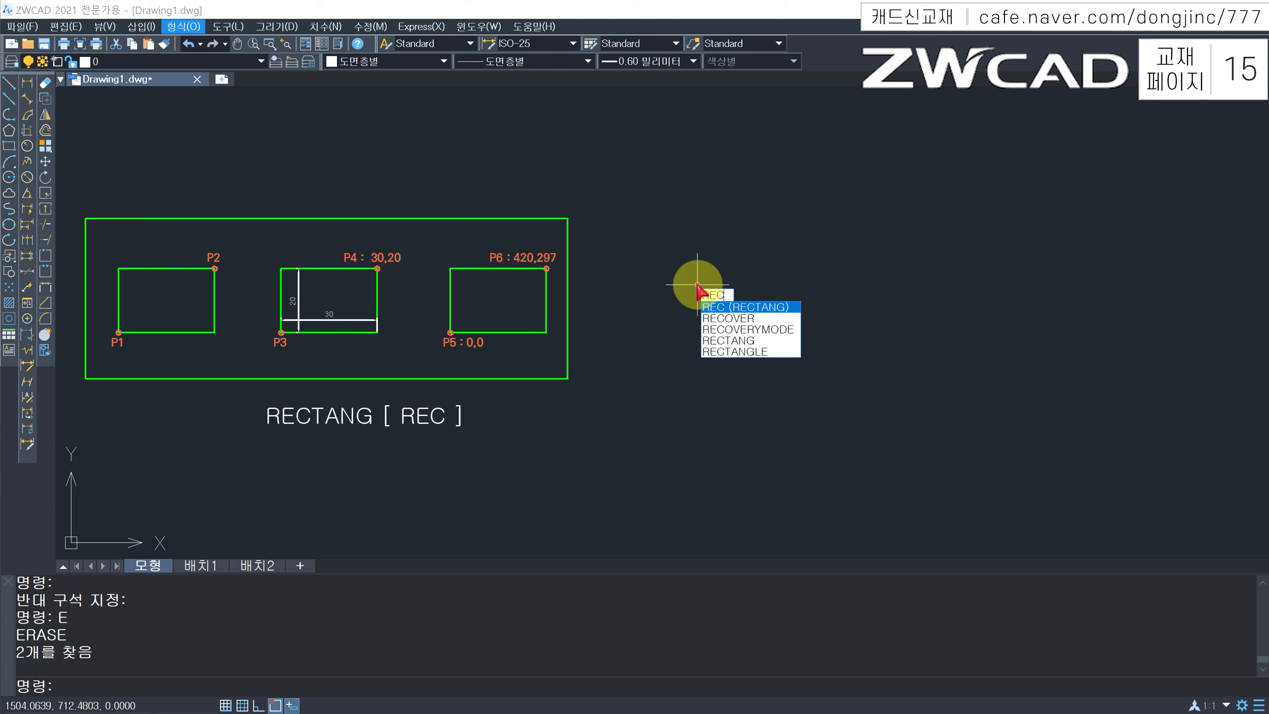
key(Return)
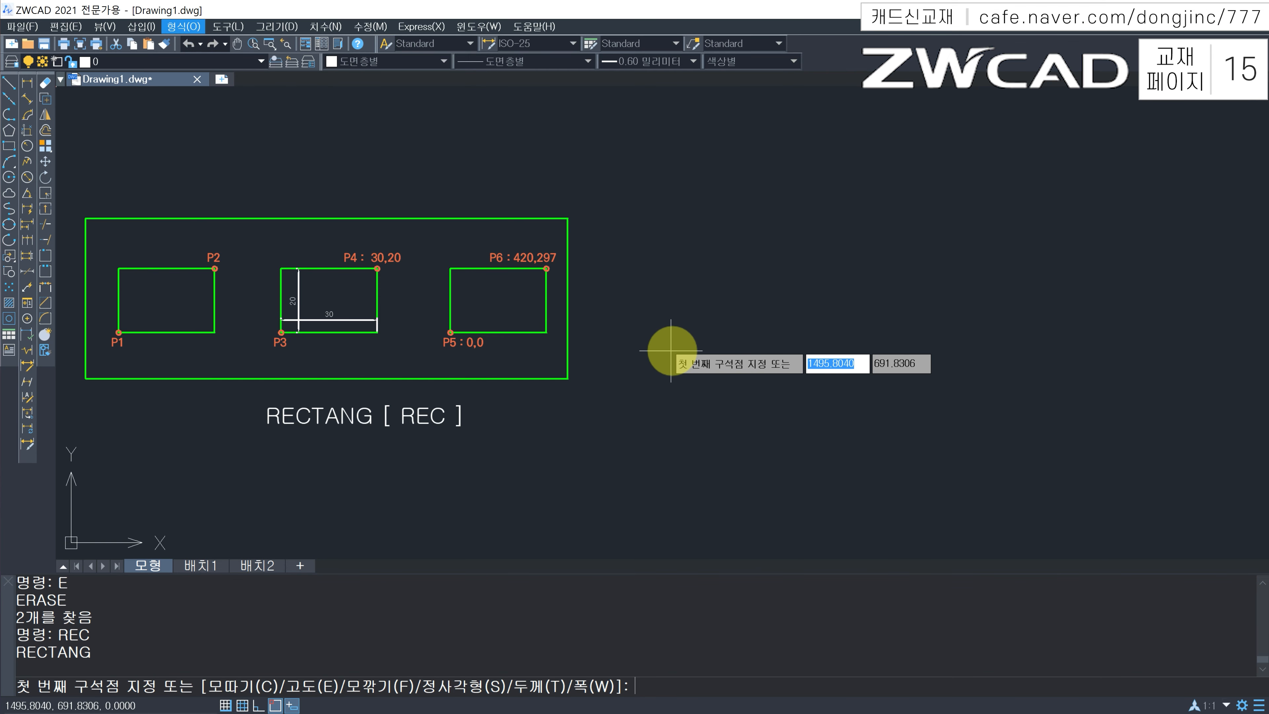
click(666, 354)
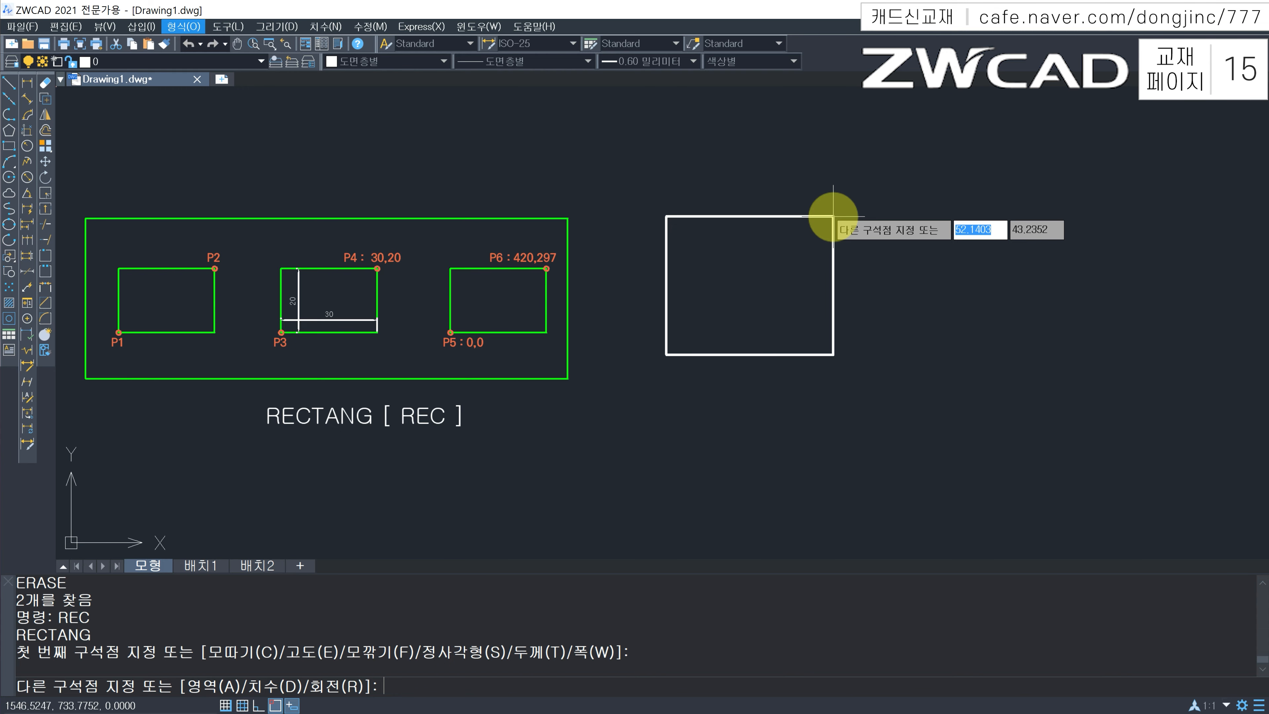
text(30)
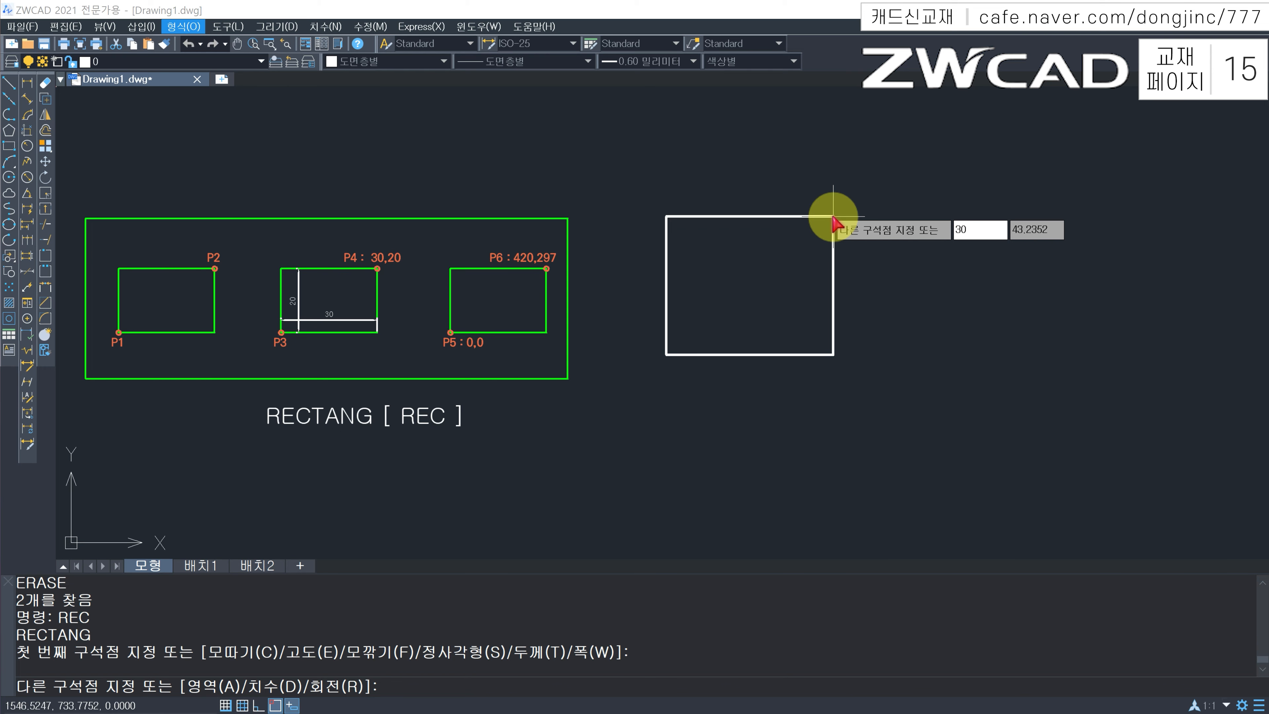
key(Tab)
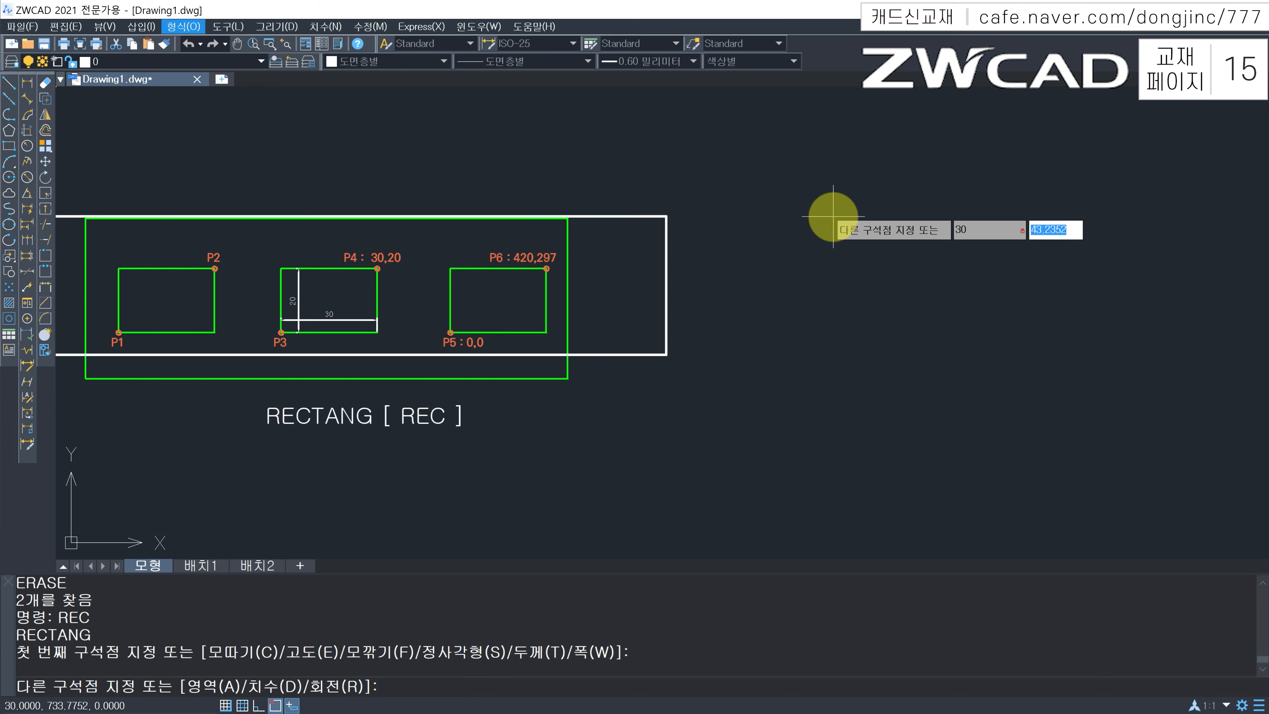
text(20)
key(Return)
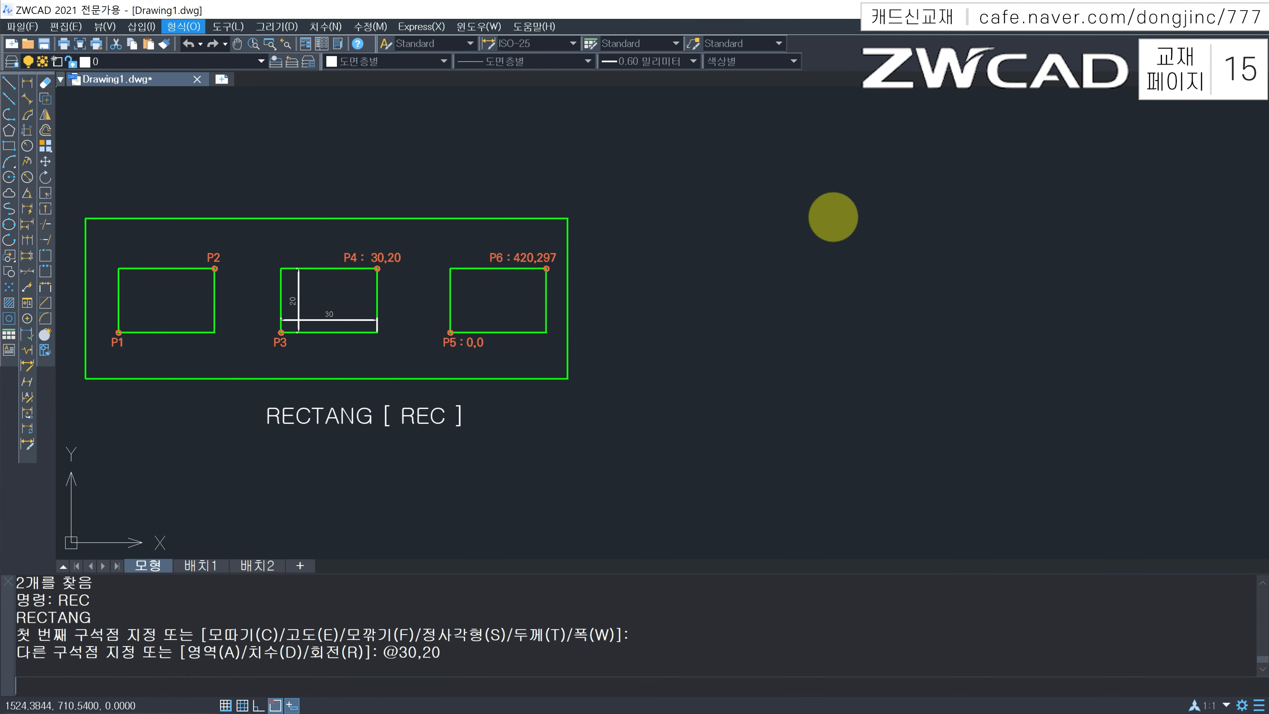
key(Escape)
Draw another 30 x 20 rectangle with RECTANG, to the right of the existing white one
text(REC)
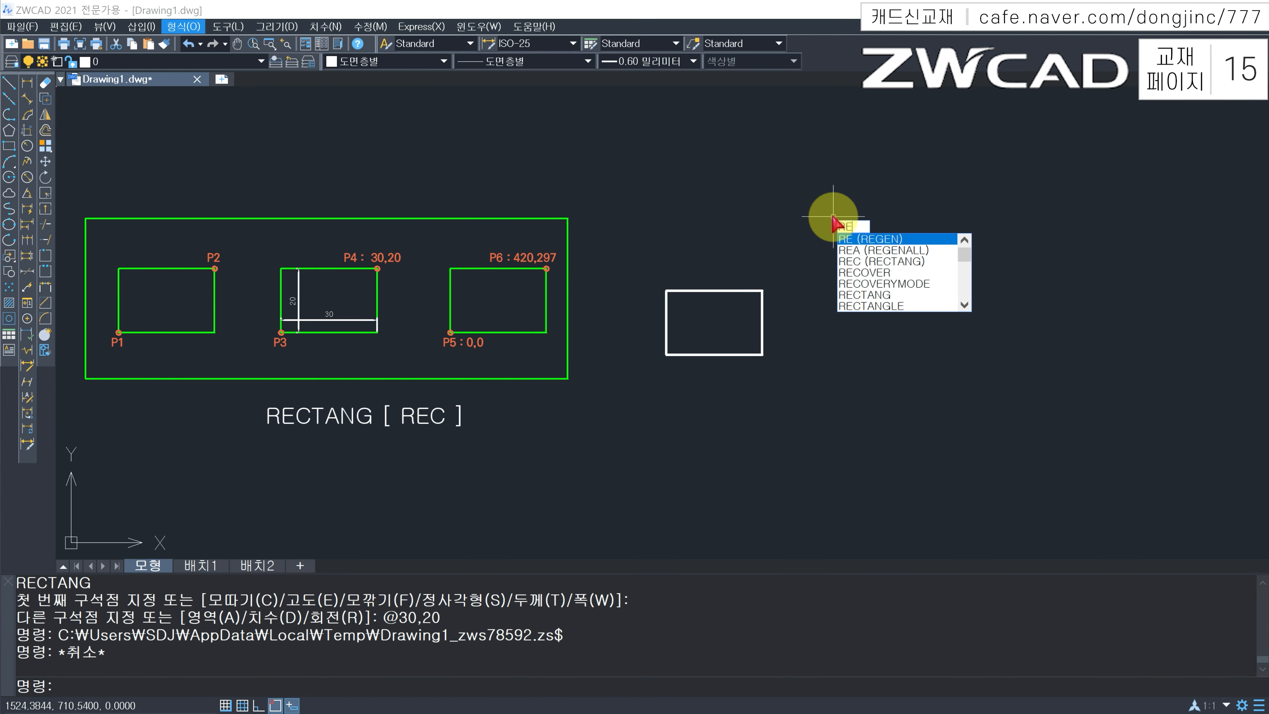
click(825, 353)
text(30)
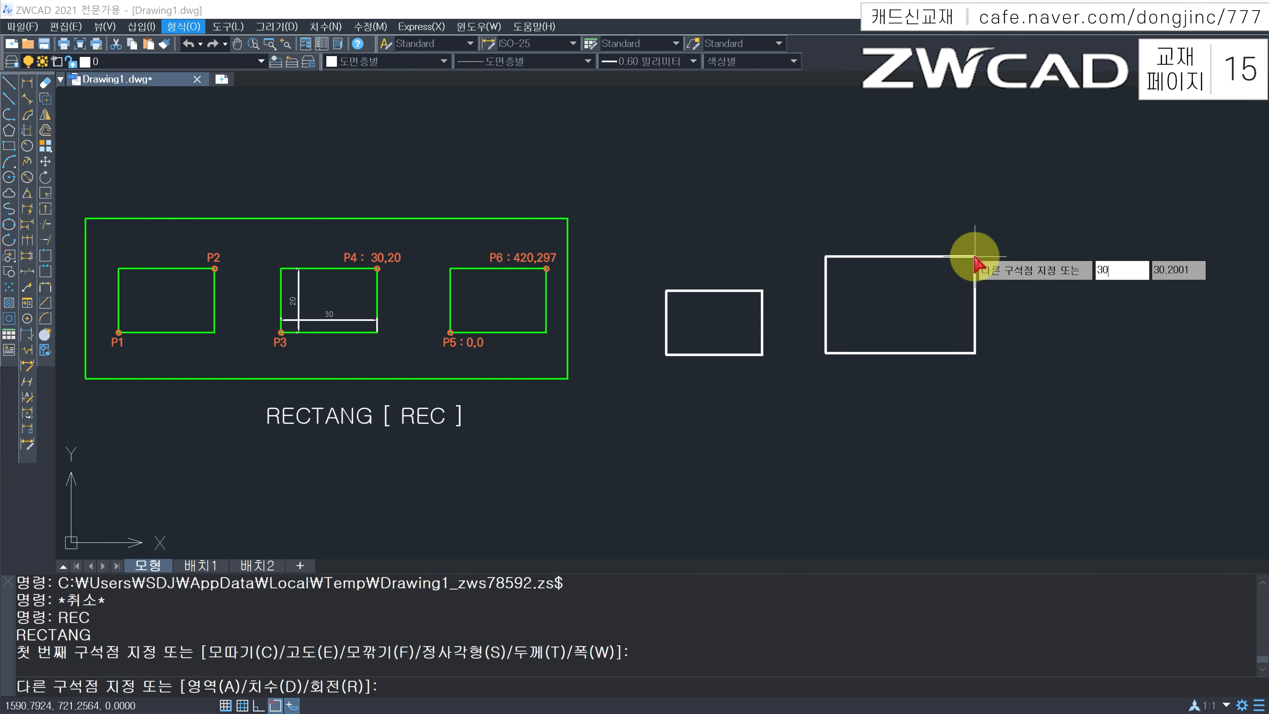
key(Tab)
text(20)
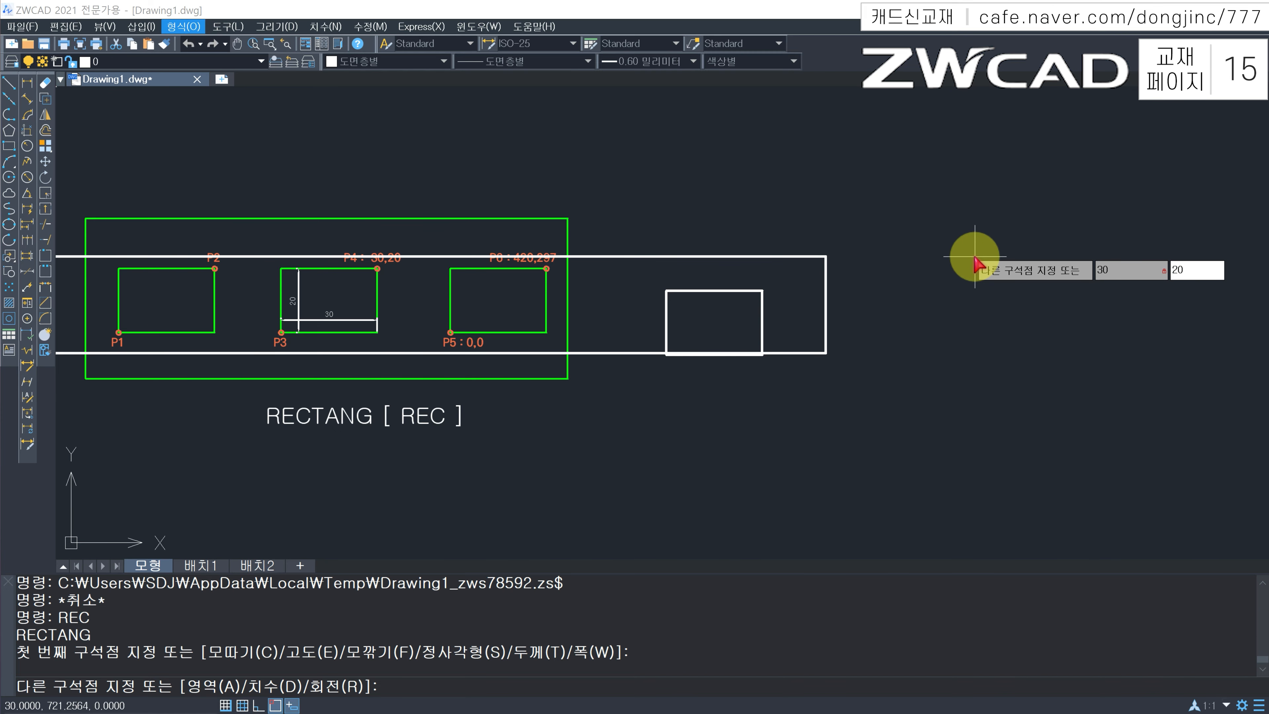
key(Return)
mouse_move(822, 354)
mouse_down()
mouse_move(887, 370)
mouse_move(942, 352)
mouse_move(936, 301)
mouse_move(910, 289)
mouse_up()
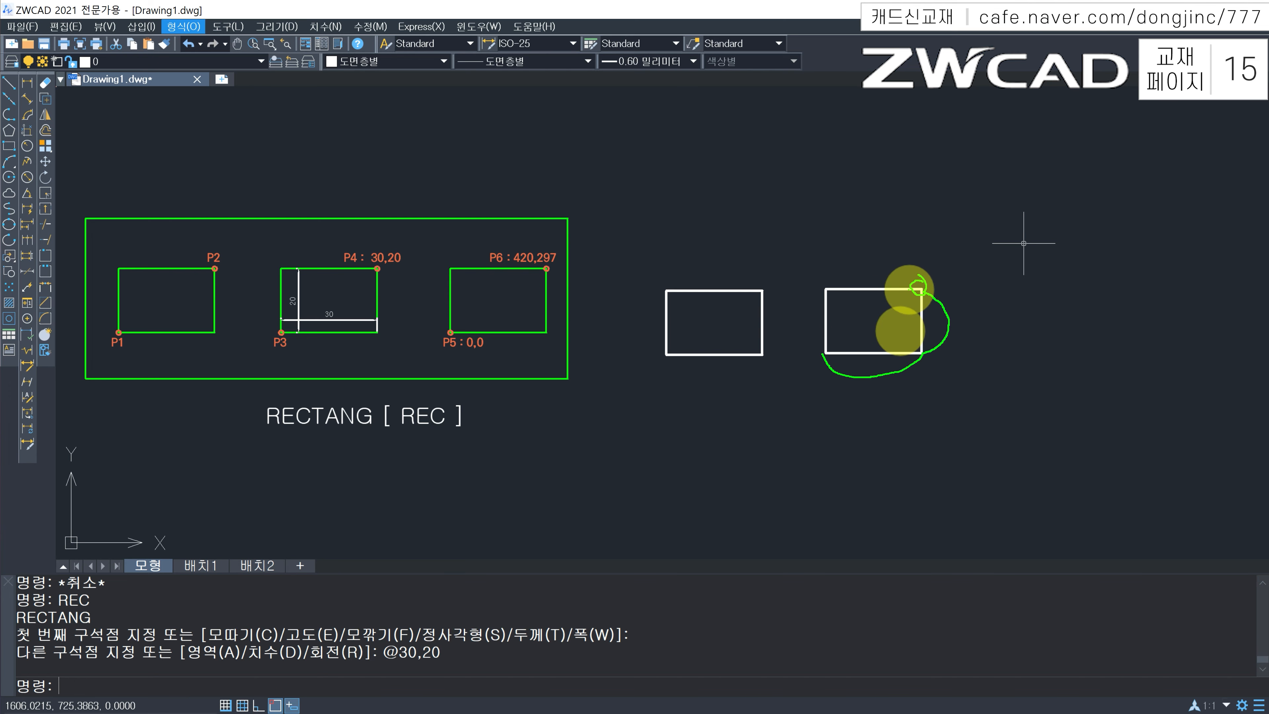
key(Escape)
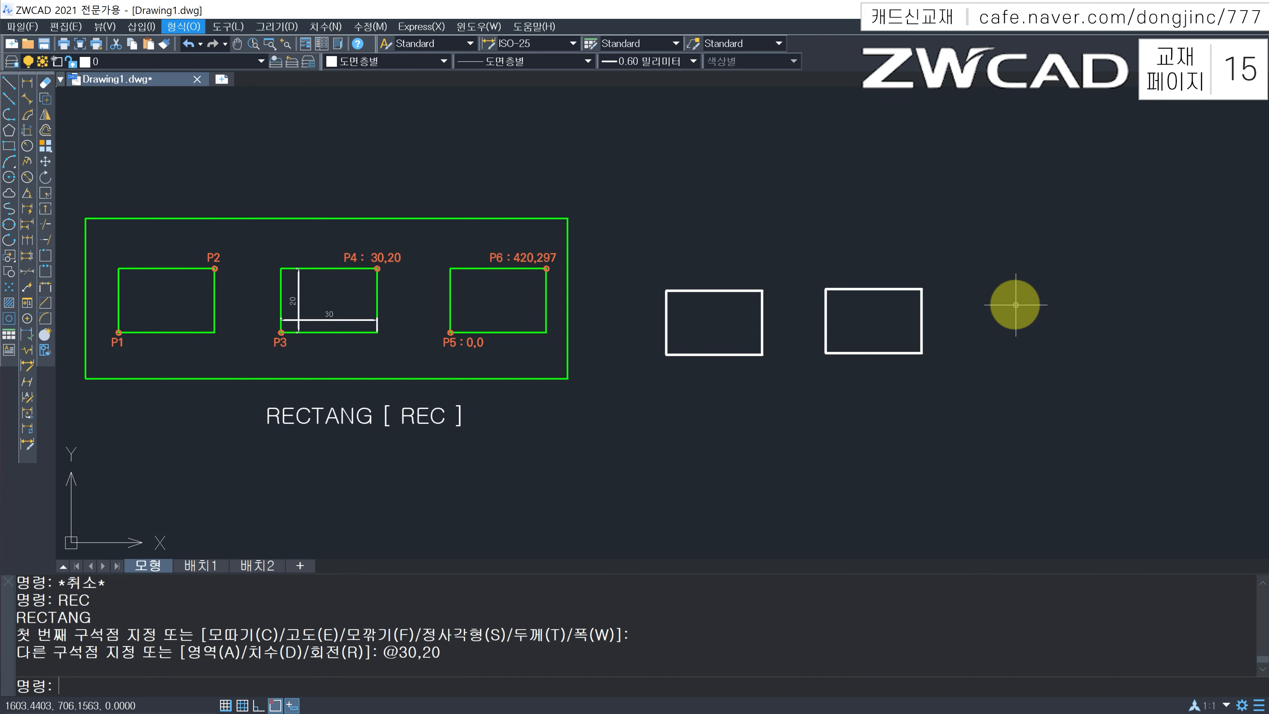
Erase all objects in the drawing, including the two 30 x 20 rectangles and the RECTANG reference figure
click(951, 282)
click(662, 370)
text(E)
key(Return)
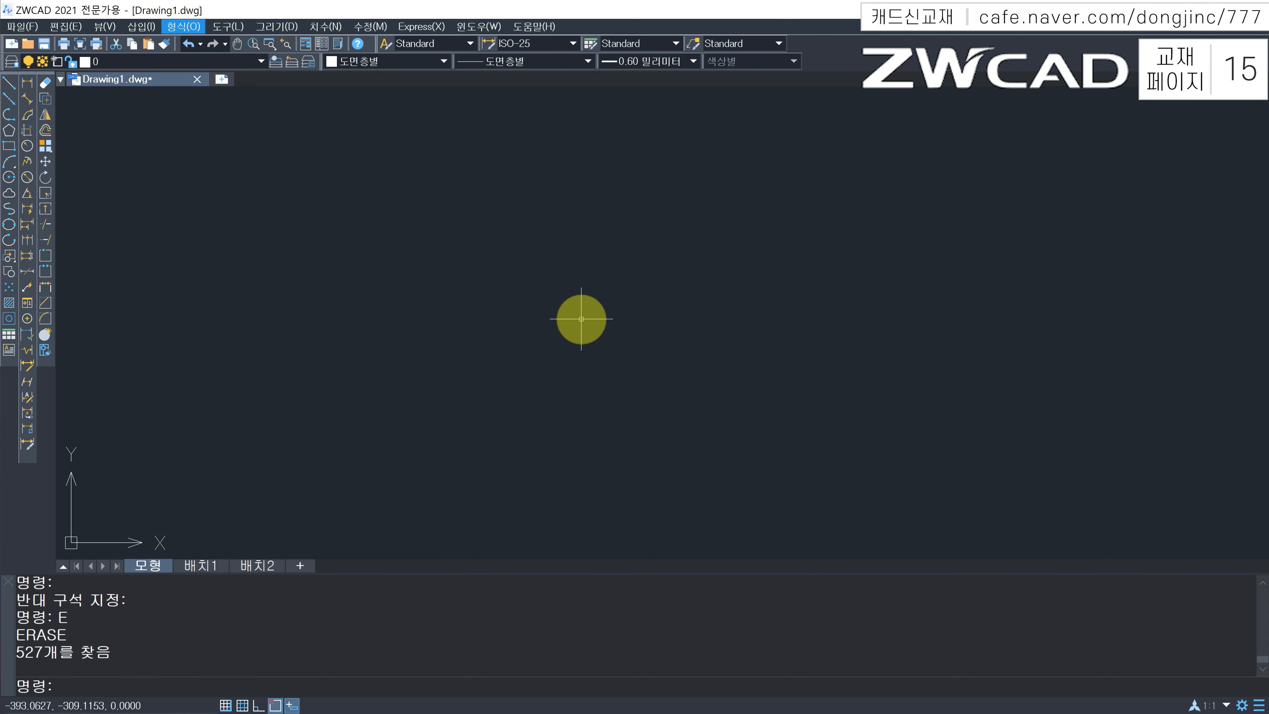
Draw a 420 x 297 rectangle with RECTANG, starting from the origin 0,0
text(REC)
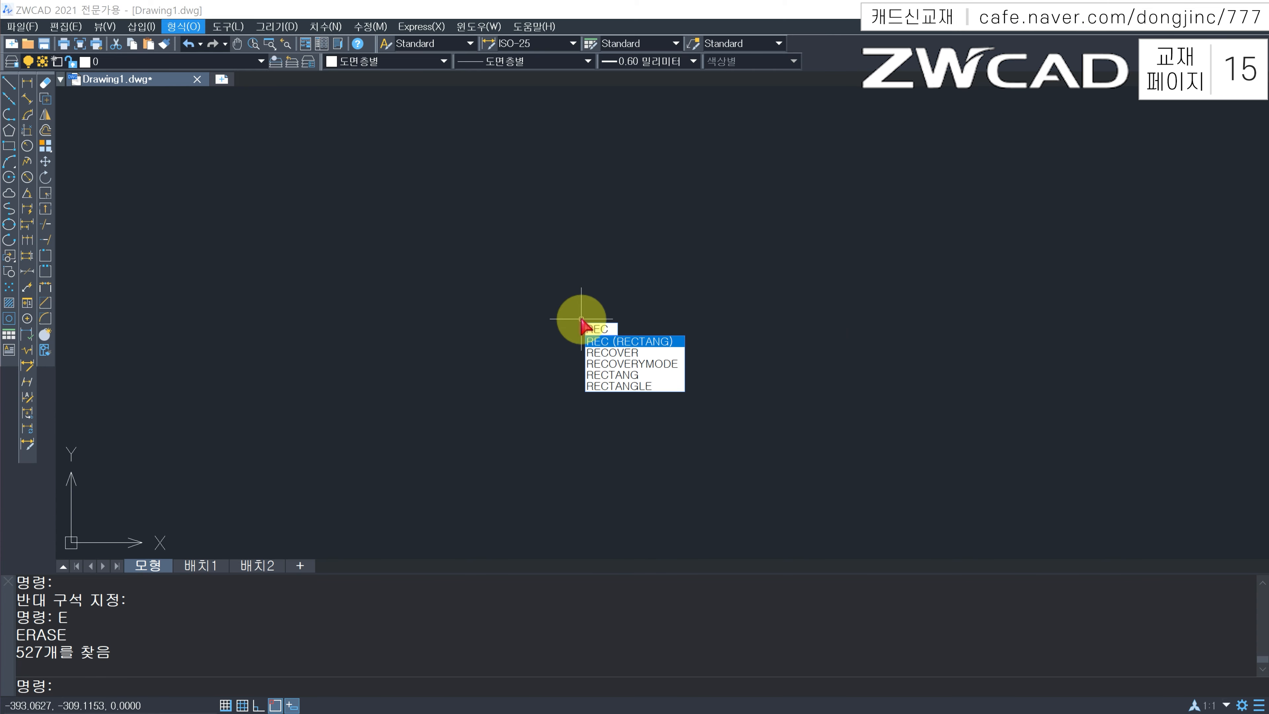
key(Return)
text(0)
key(Tab)
text(0)
key(Return)
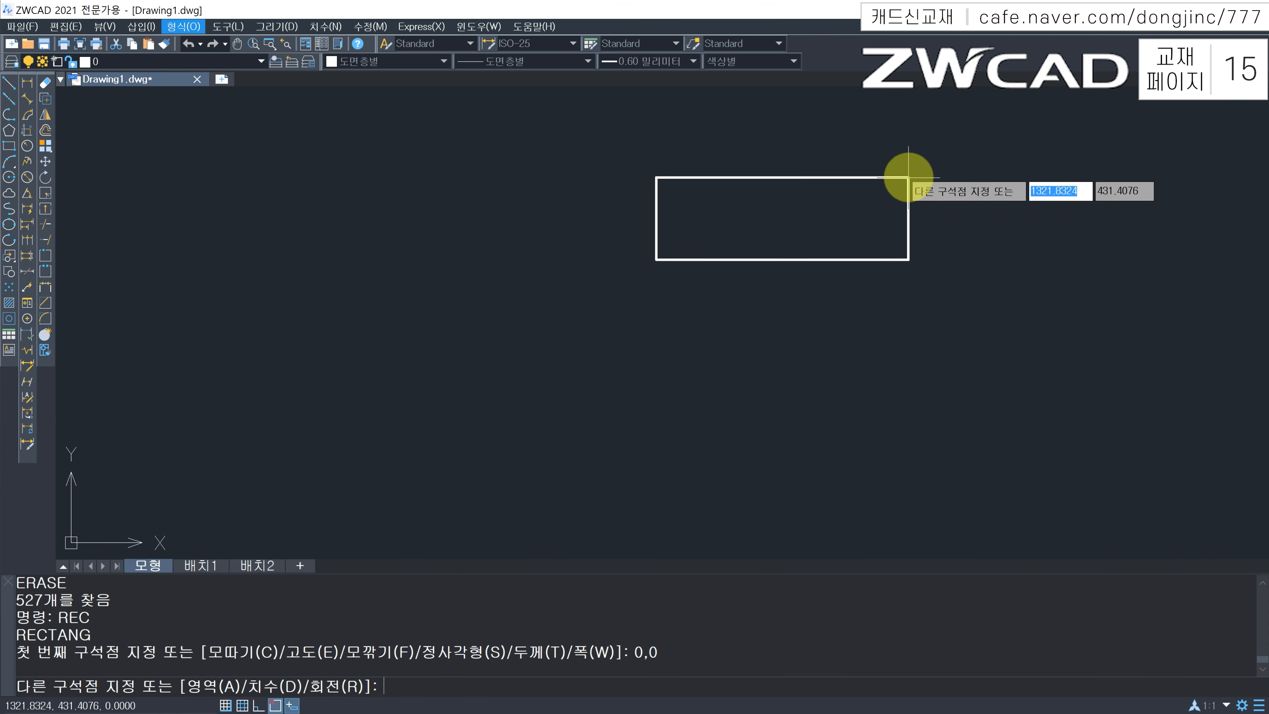
text(420)
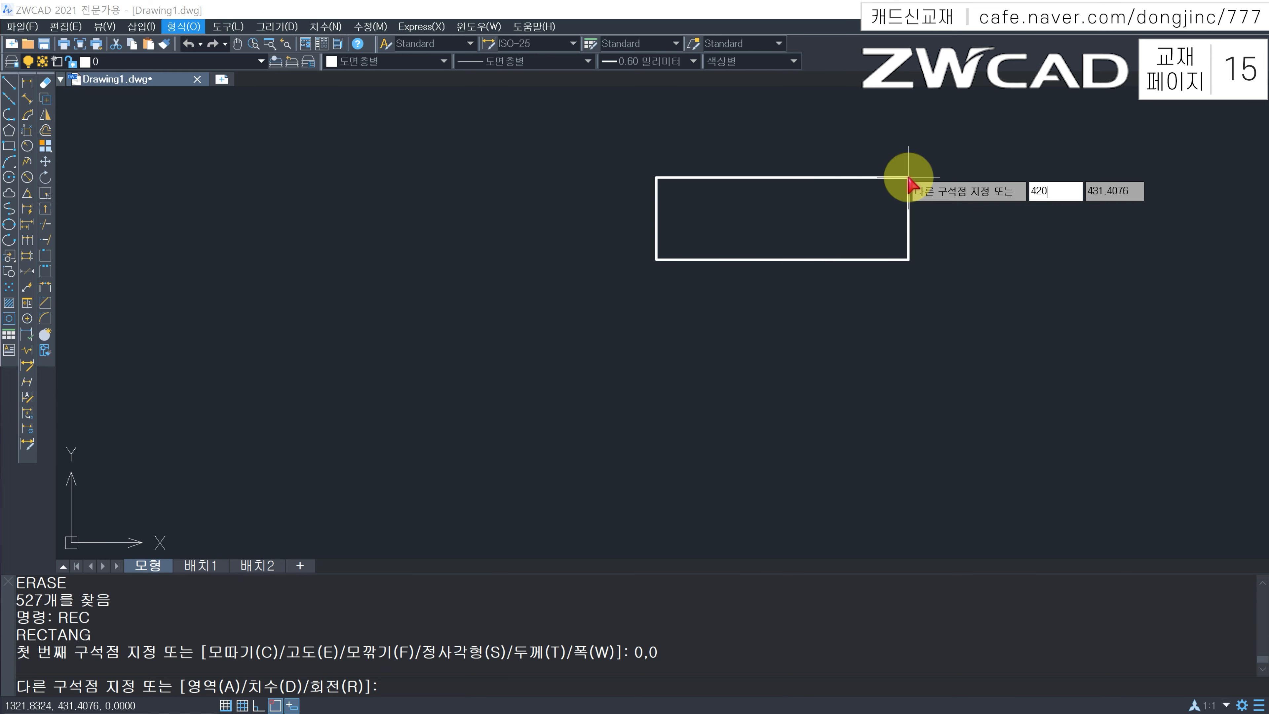
key(Tab)
text(2)
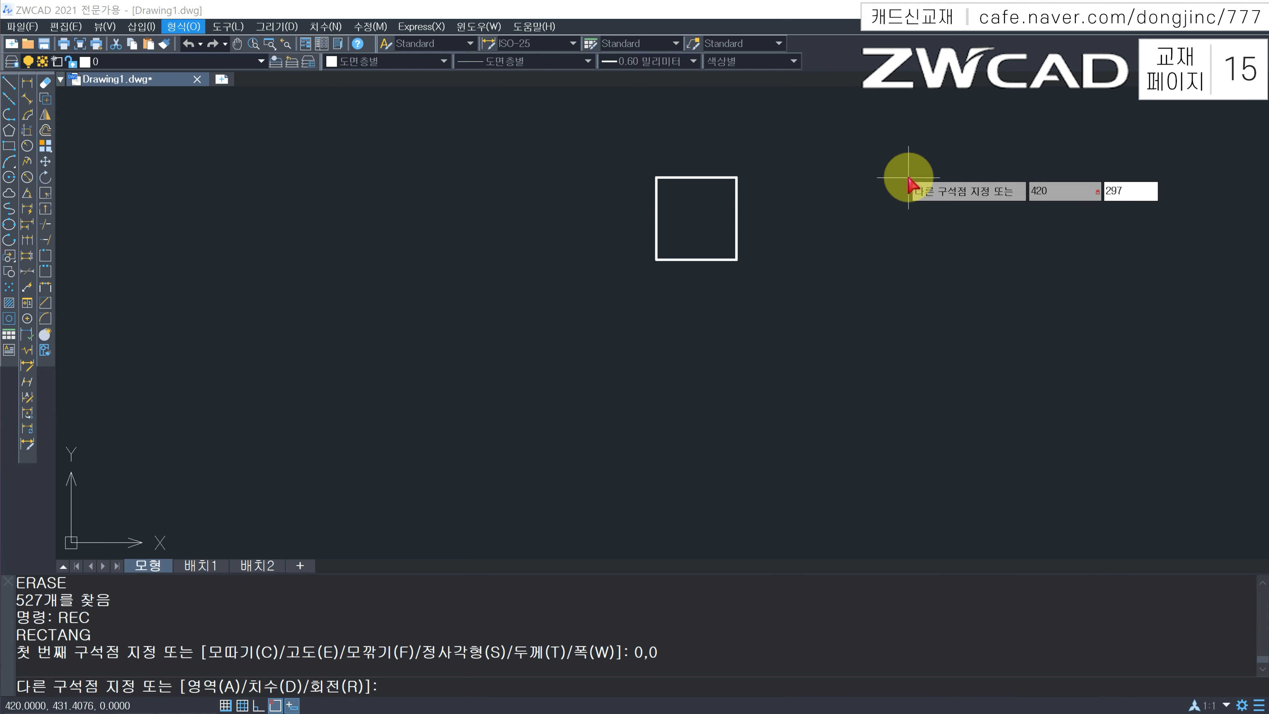
key(Return)
scroll(759, 212, up, 5)
middle_drag(507, 287, 426, 372)
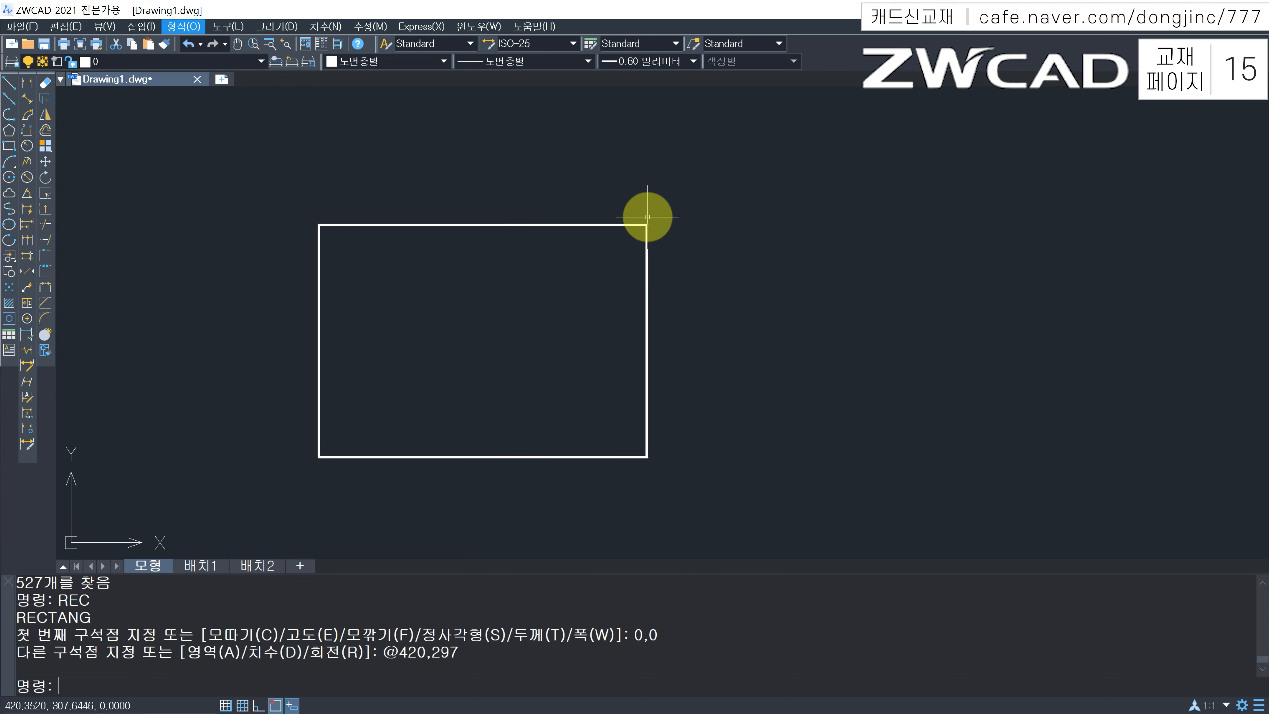
click(625, 225)
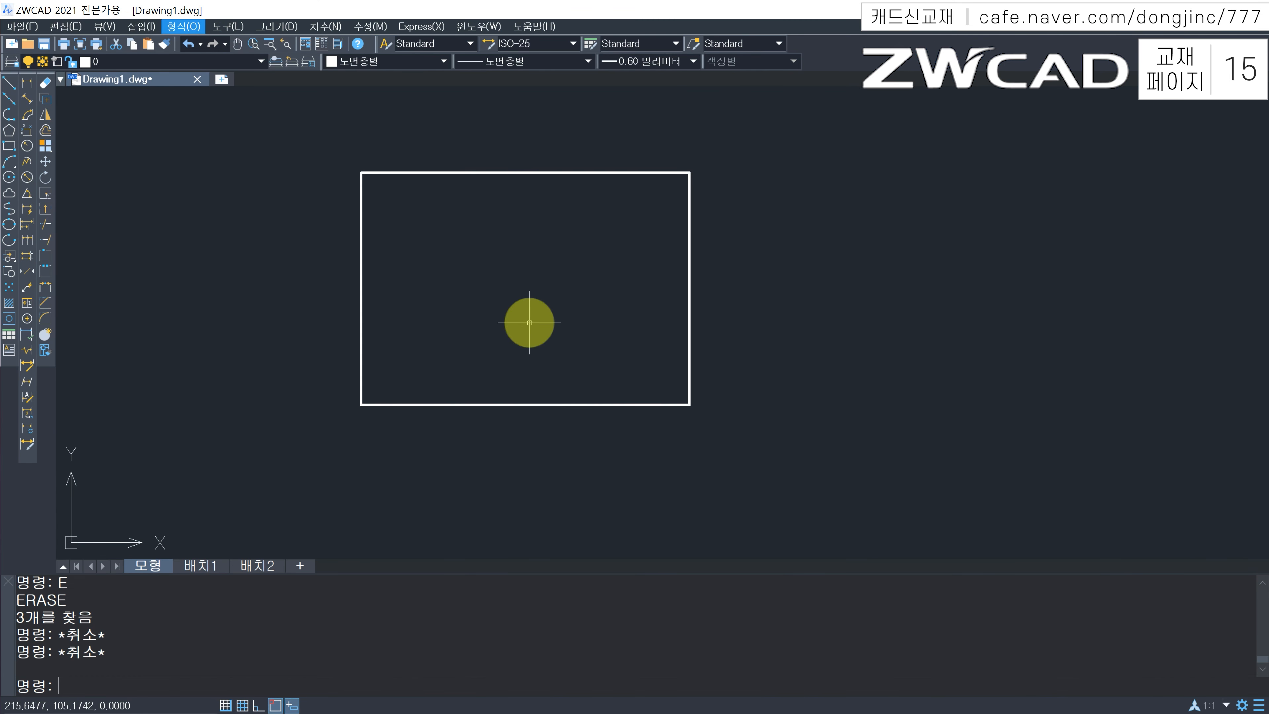
key(Escape)
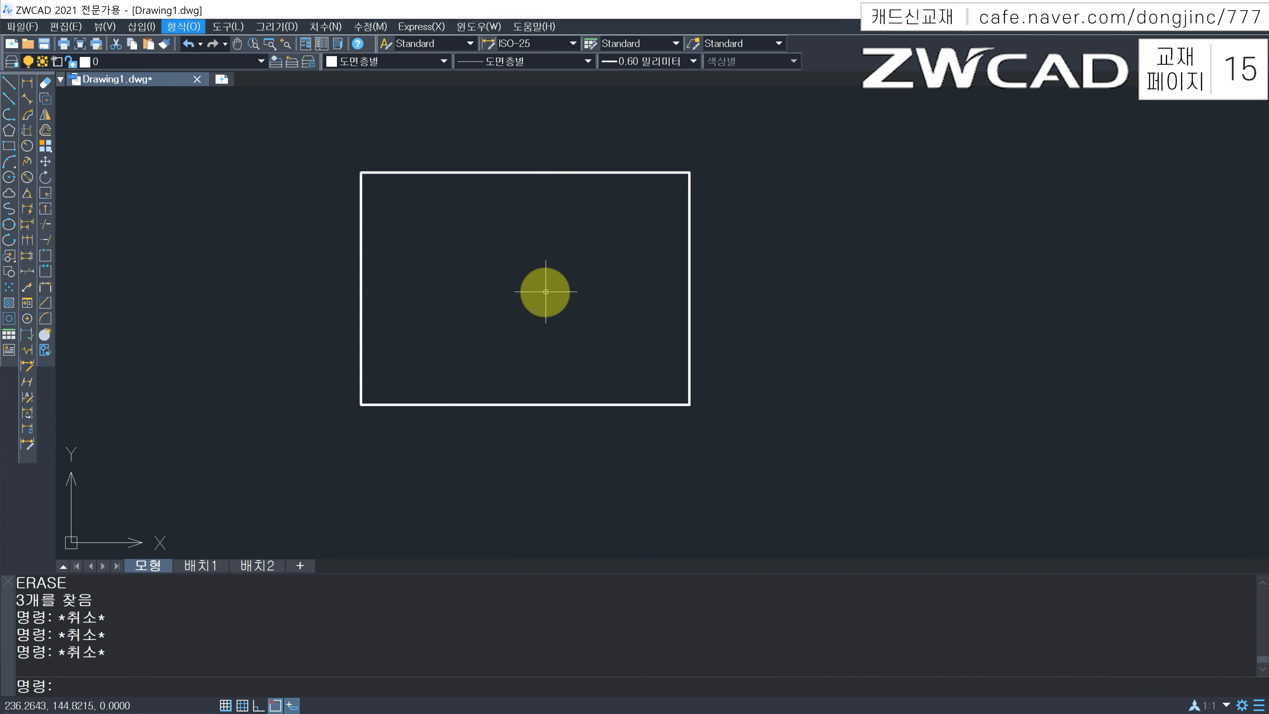
Draw a freehand zigzag of three connected segments inside the 420 x 297 rectangle with LINE
click(9, 82)
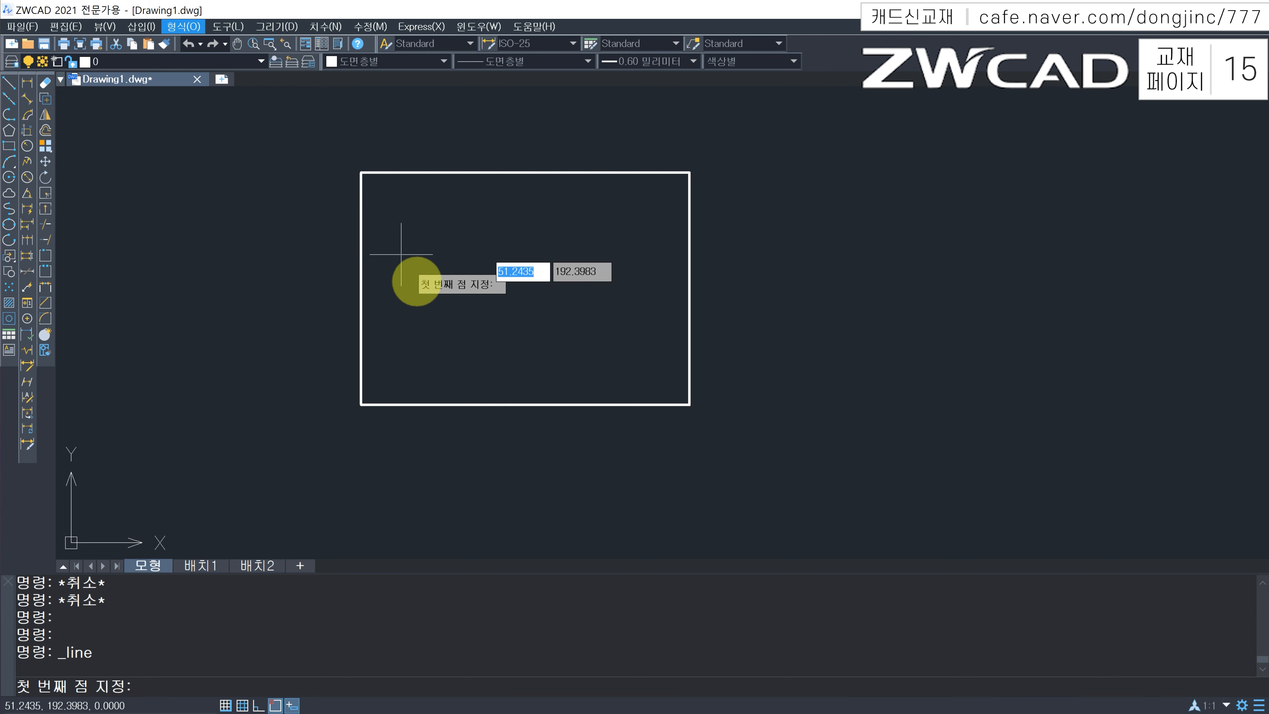
click(416, 282)
click(480, 245)
click(522, 300)
click(575, 261)
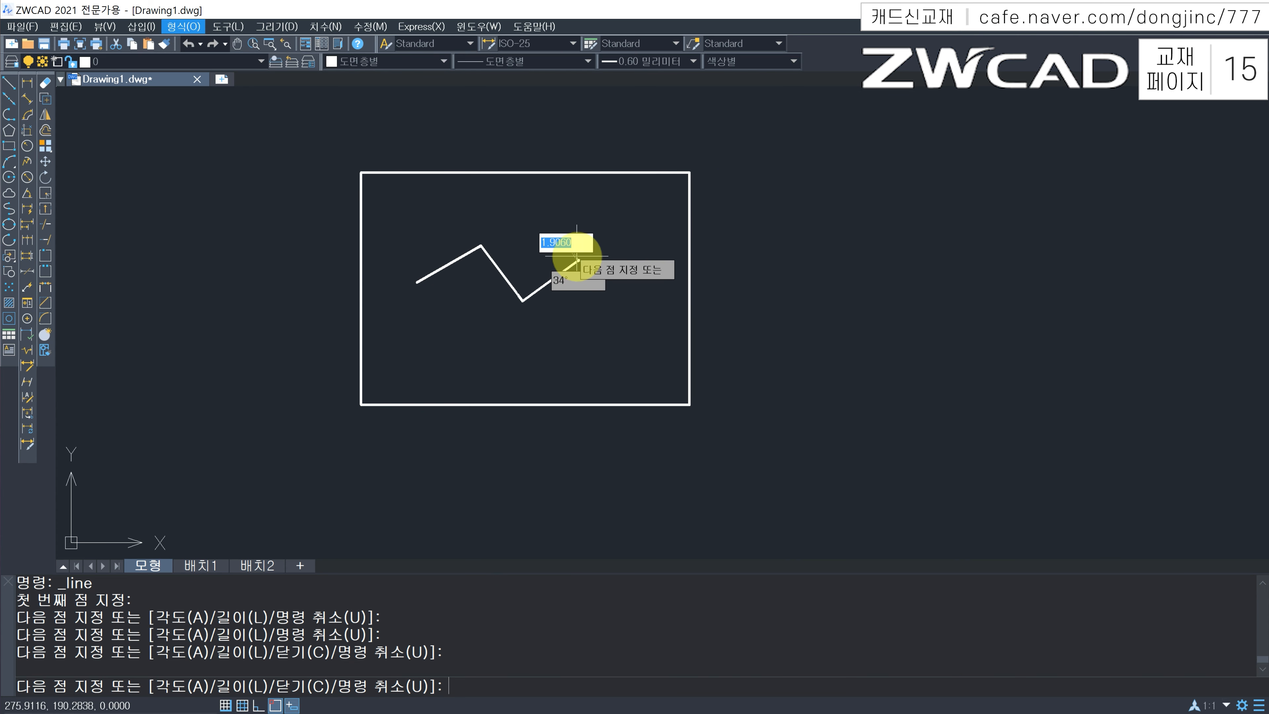
key(Escape)
Zoom in on the zigzag, and undo the zoom and the zigzag line with the U command
scroll(550, 243, up, 2)
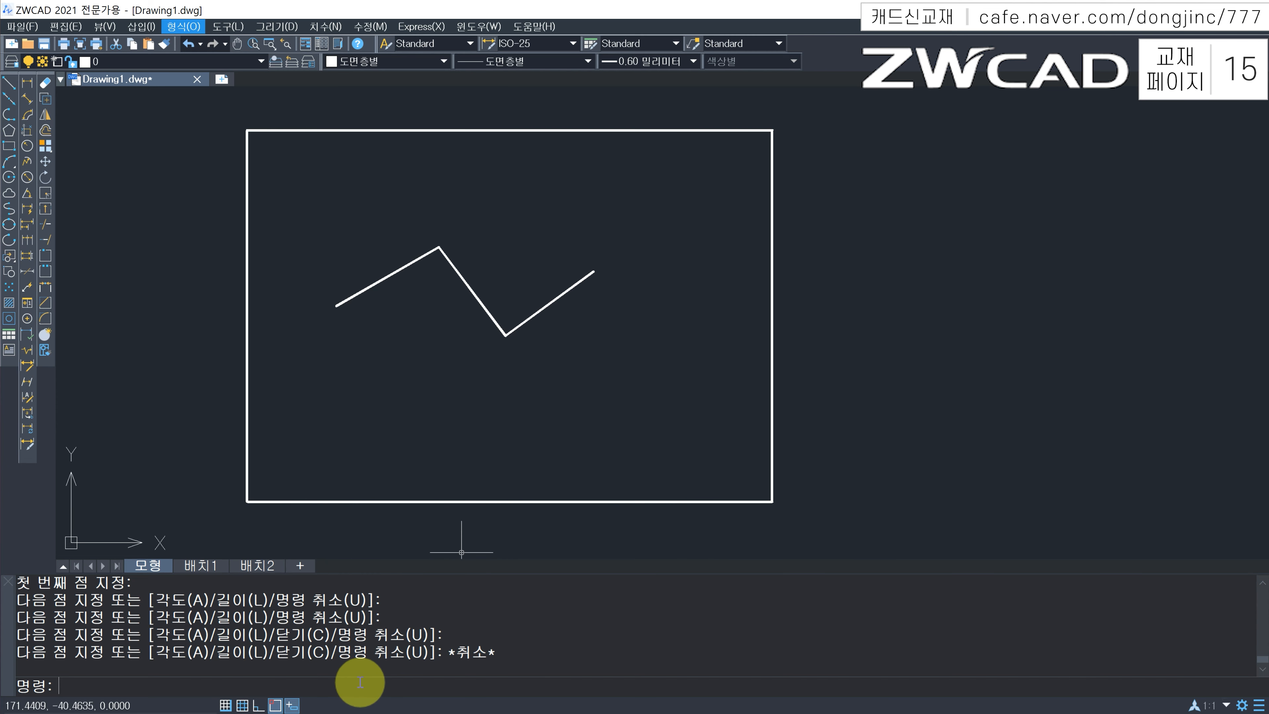
text(U)
key(Return)
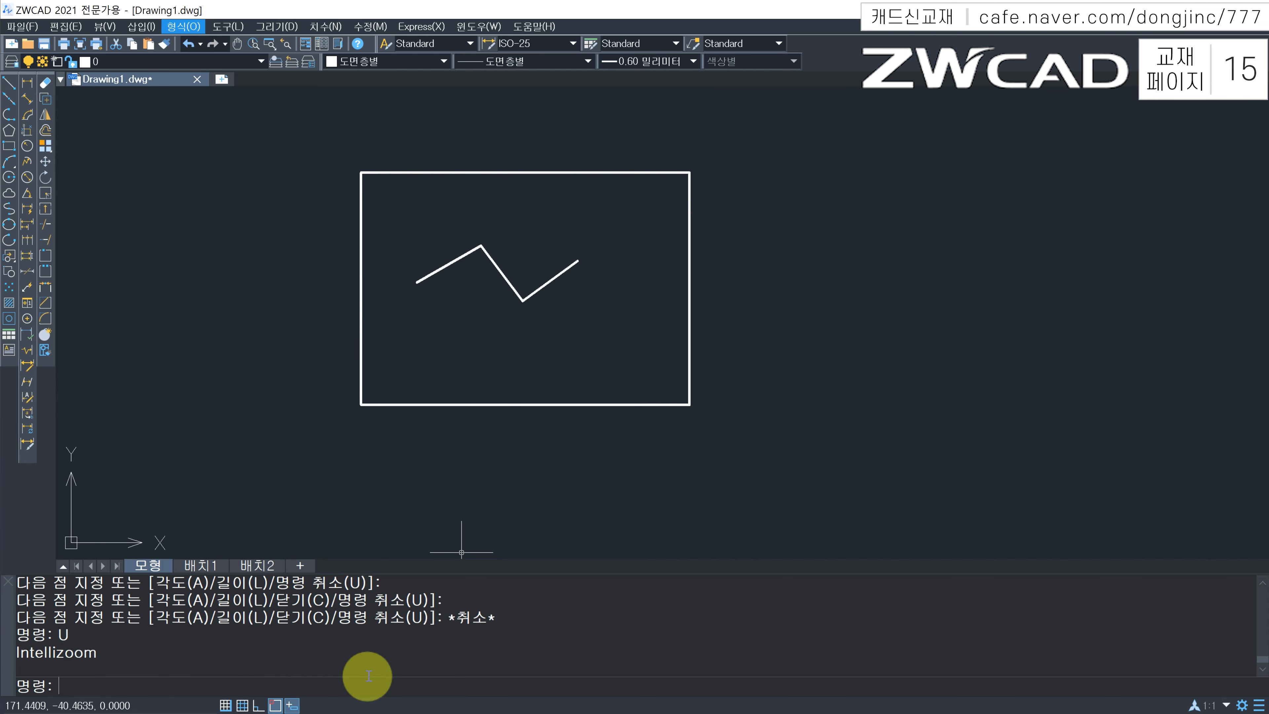
text(U)
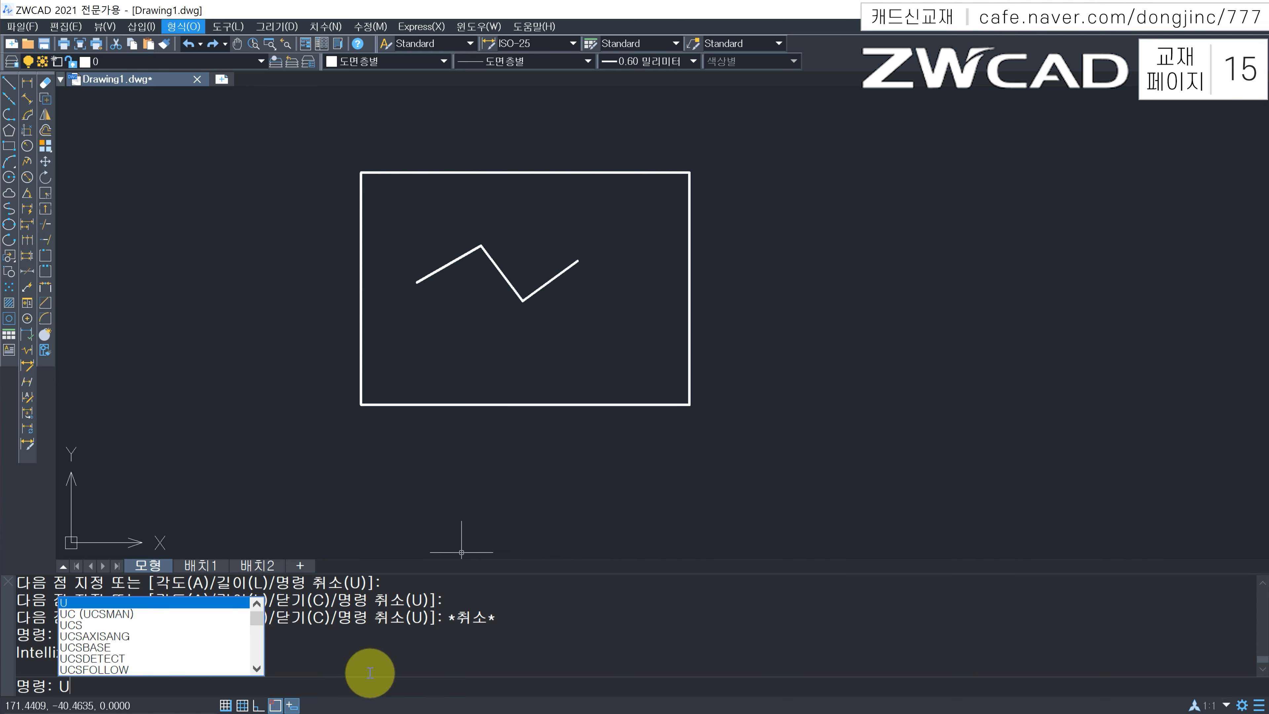
key(Return)
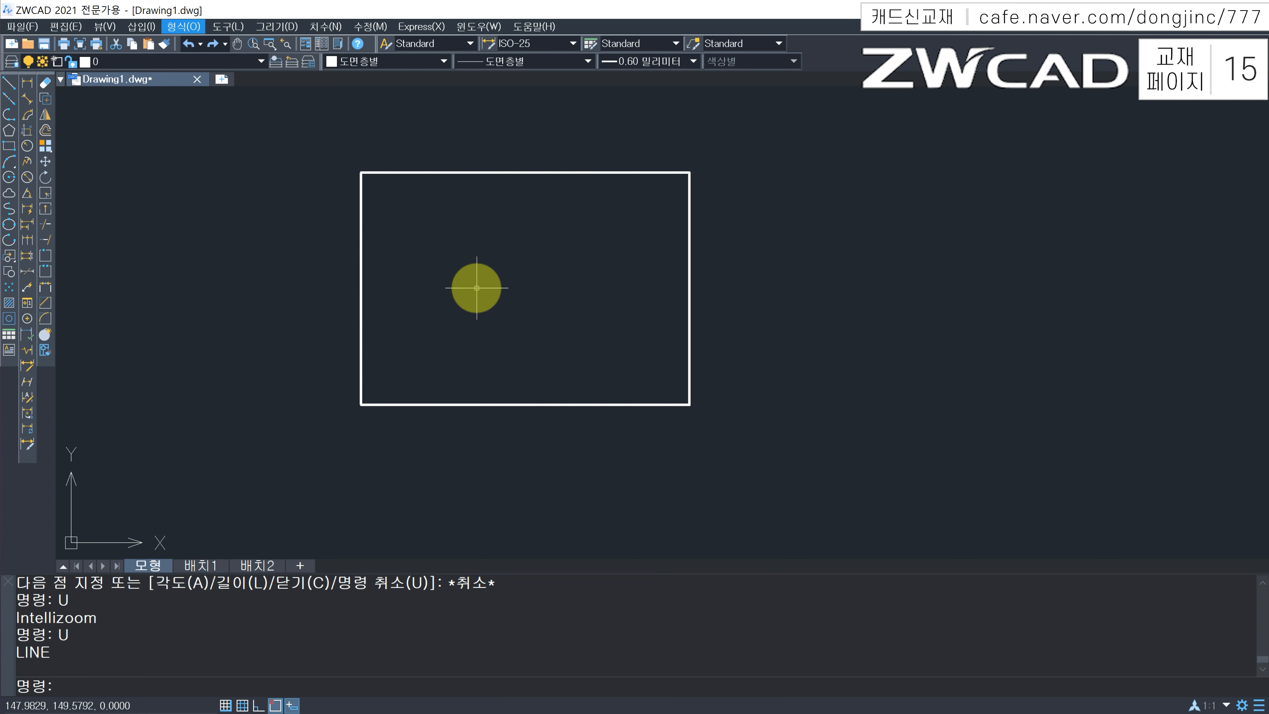
Undo the last view changes, and redo, undo and redo the zigzag line inside the rectangle
key(ctrl+z)
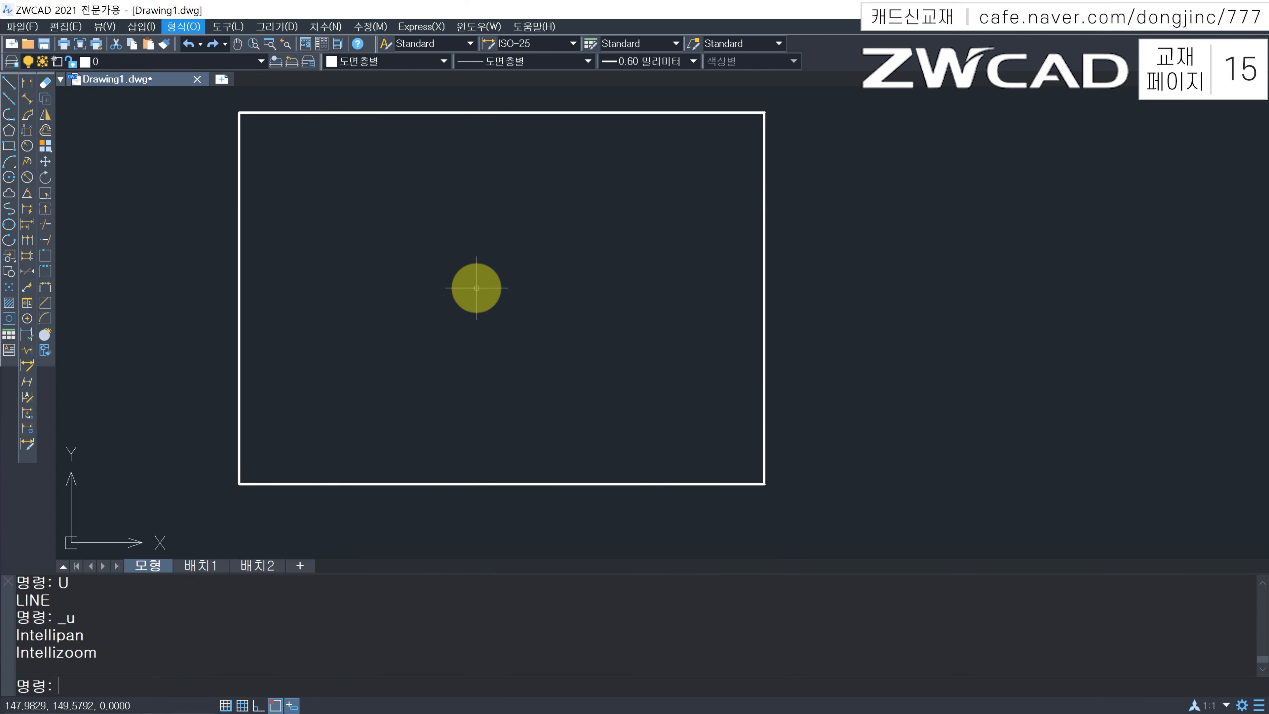
key(ctrl+z)
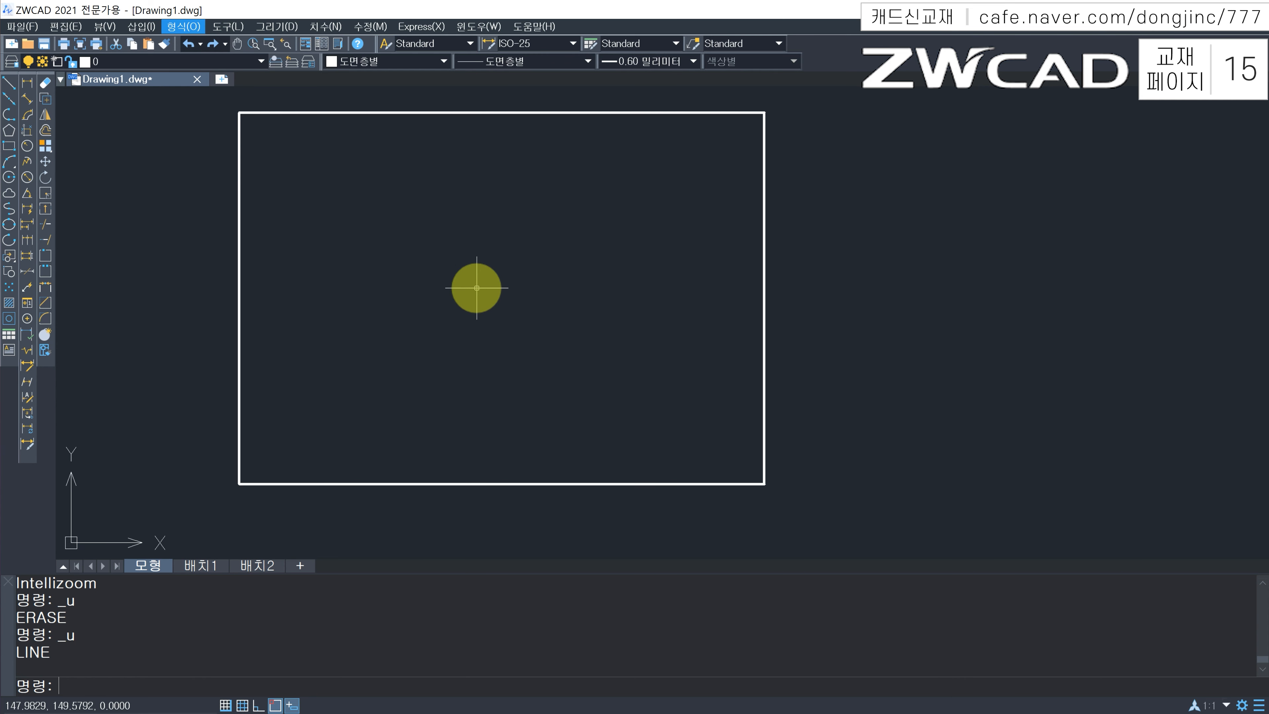
key(ctrl+y)
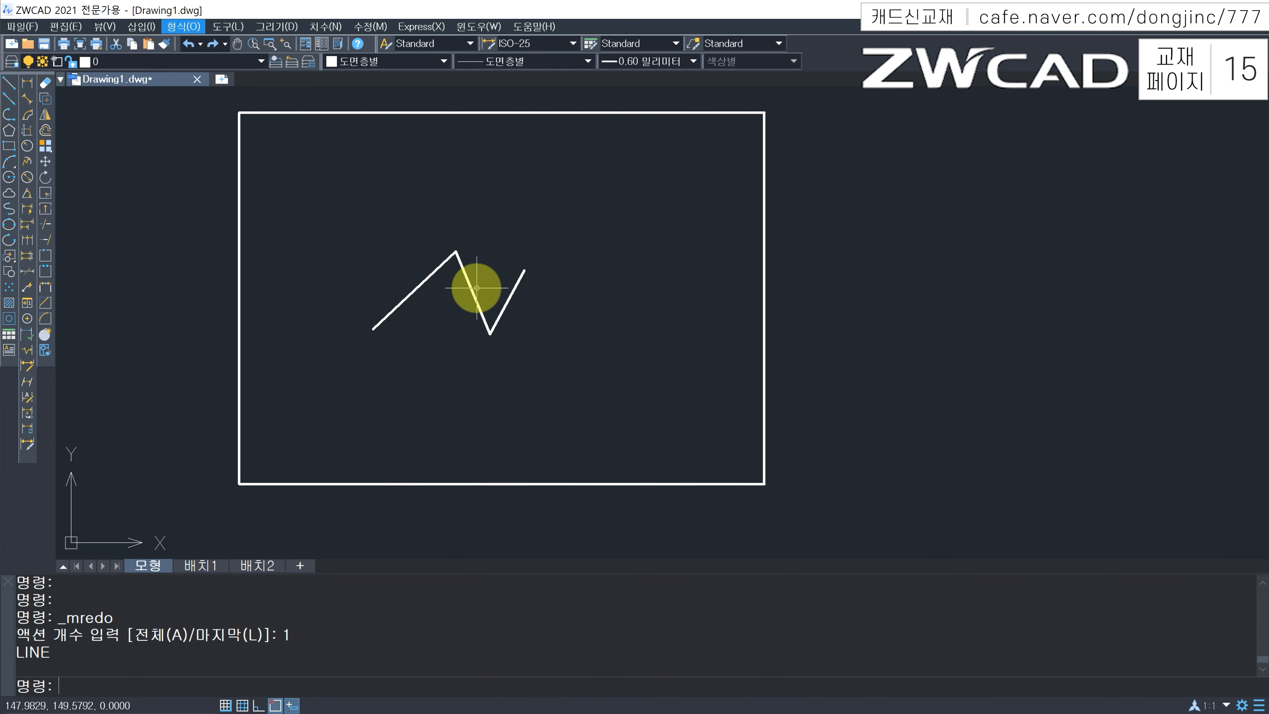
key(ctrl+z)
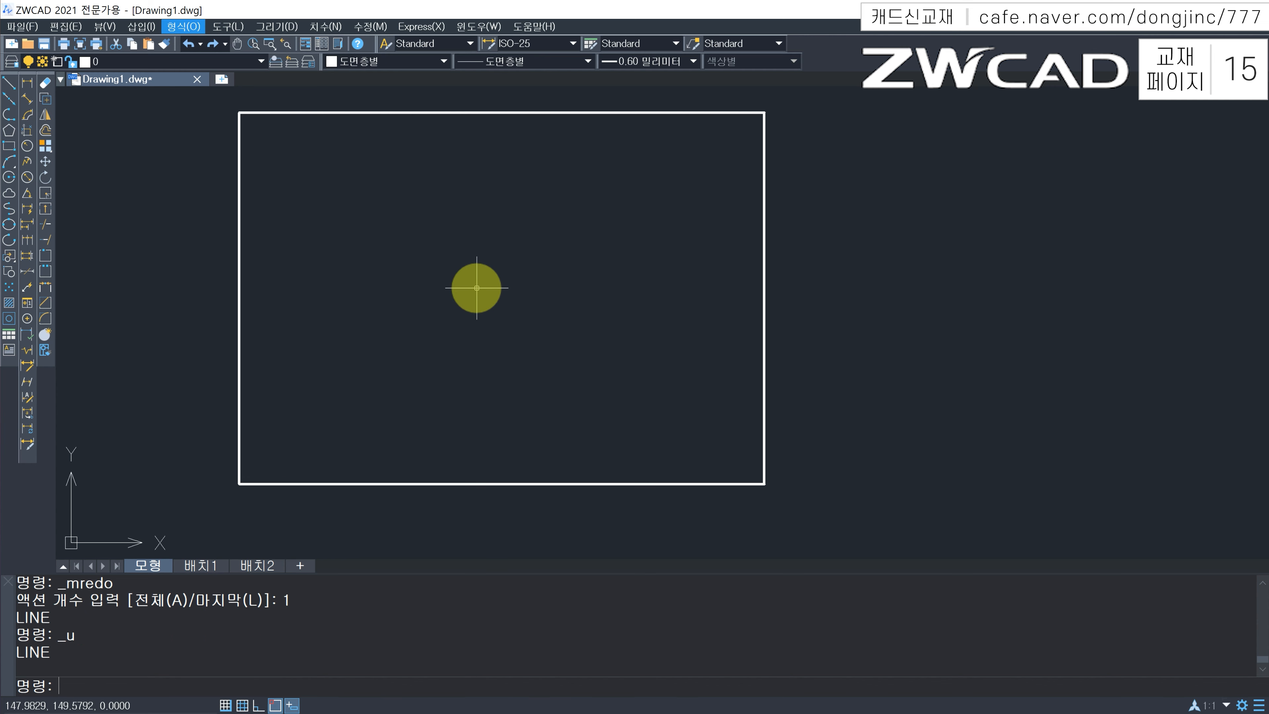
key(ctrl+y)
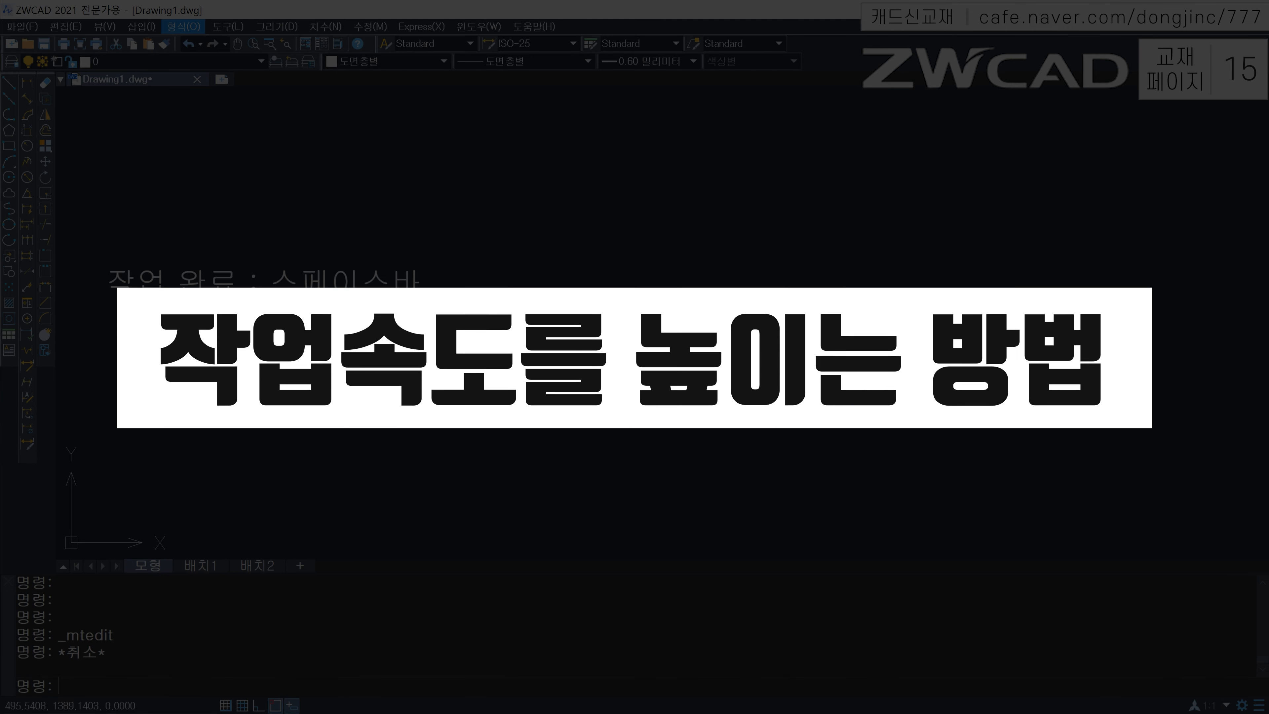
Draw a freehand zigzag of four connected segments with LINE, beside the text "작업 완료 : 스페이스바"
key(Escape)
key(Escape)
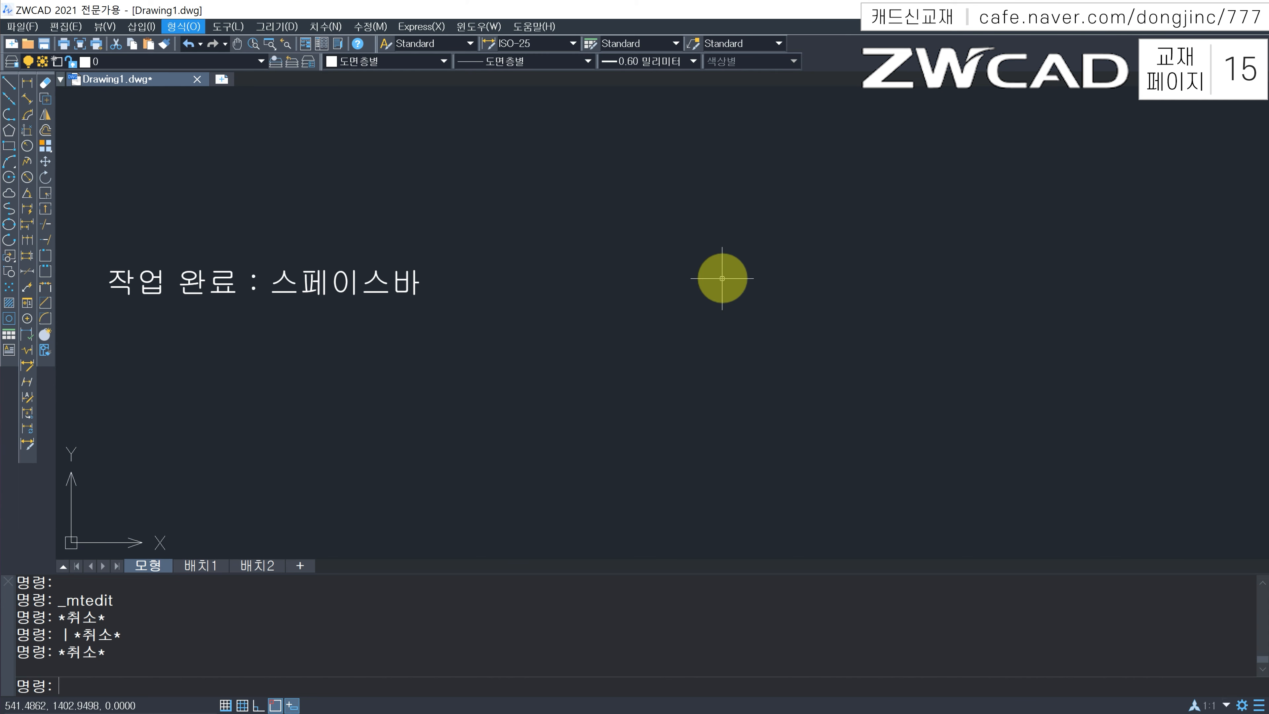
text(l)
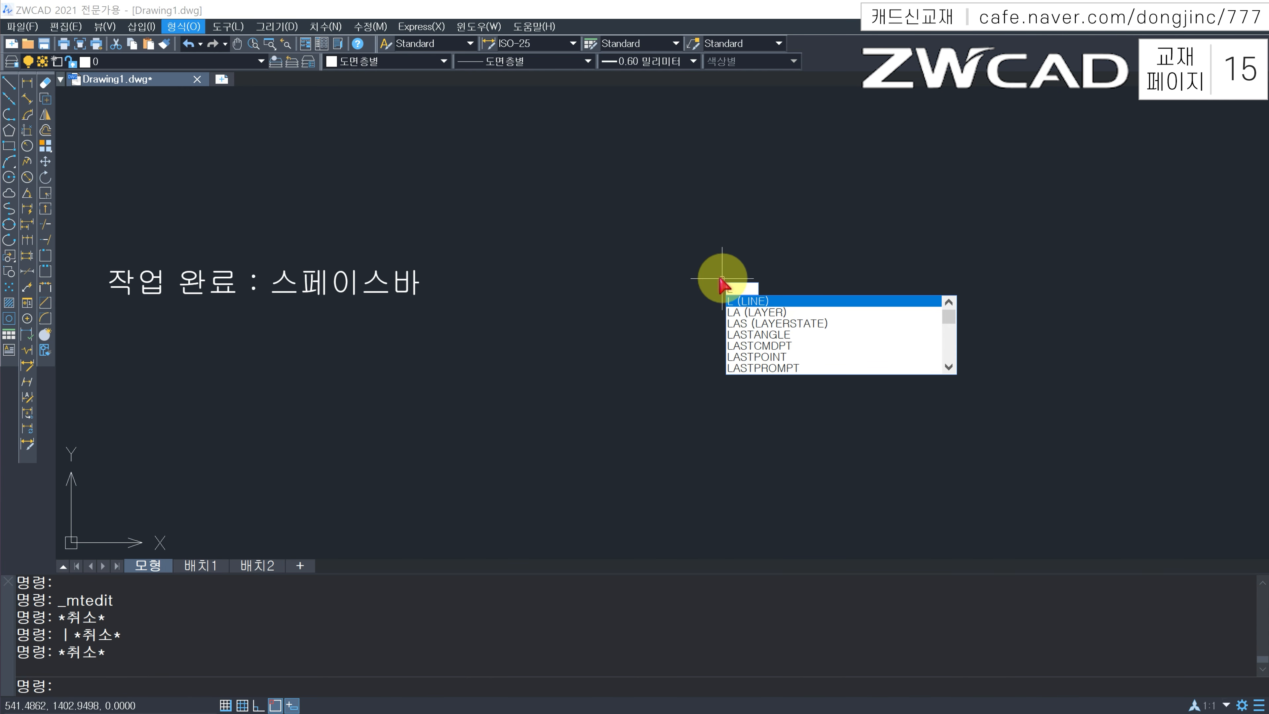
key(space)
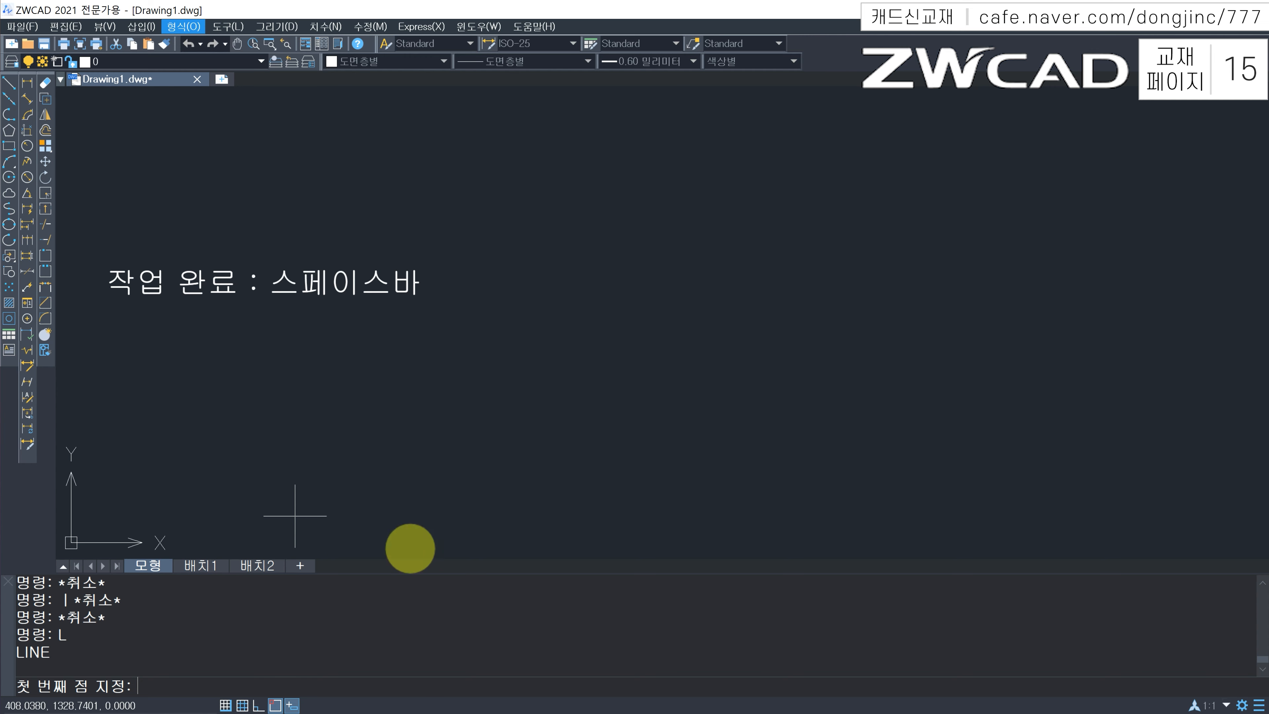
click(565, 329)
click(679, 229)
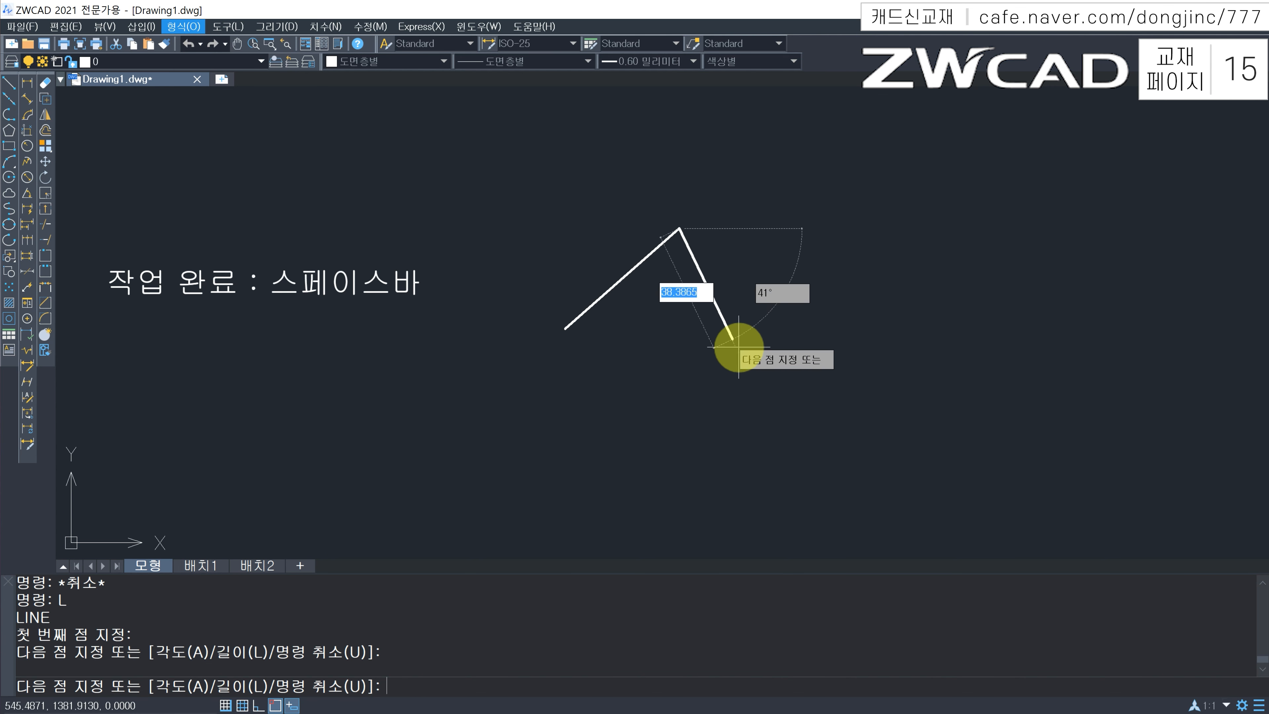
click(739, 346)
click(789, 235)
click(828, 349)
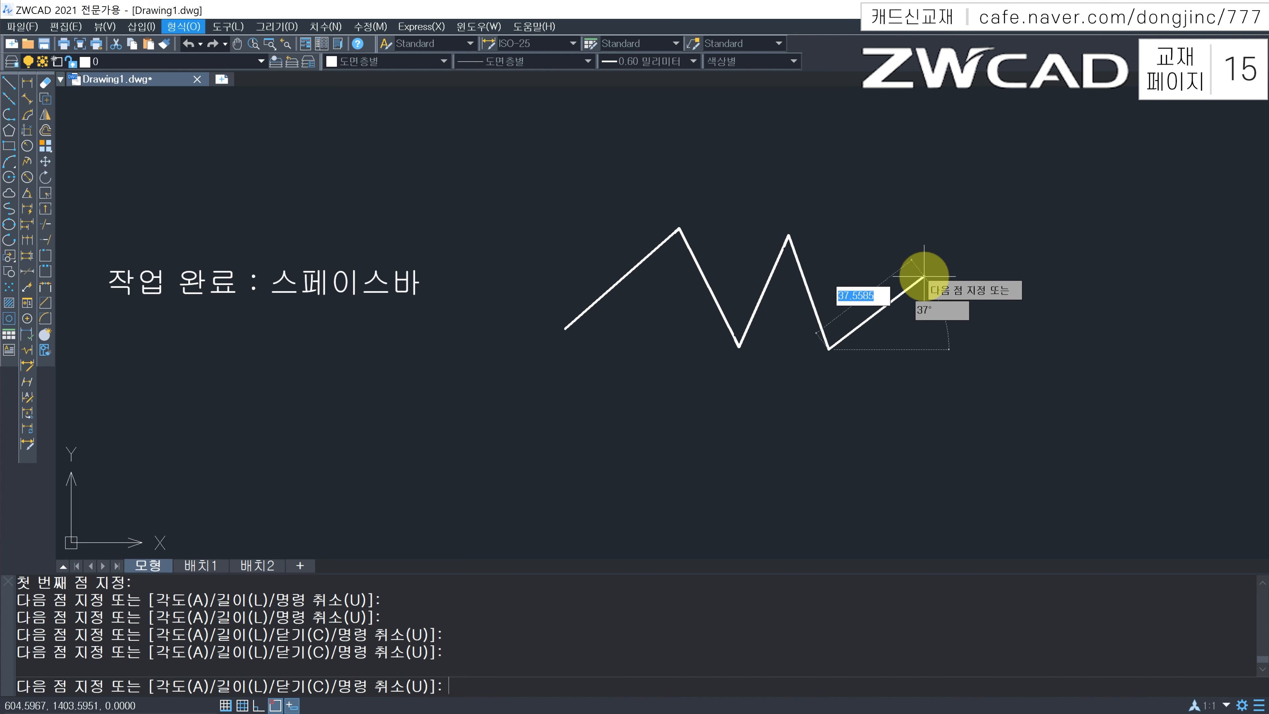
key(space)
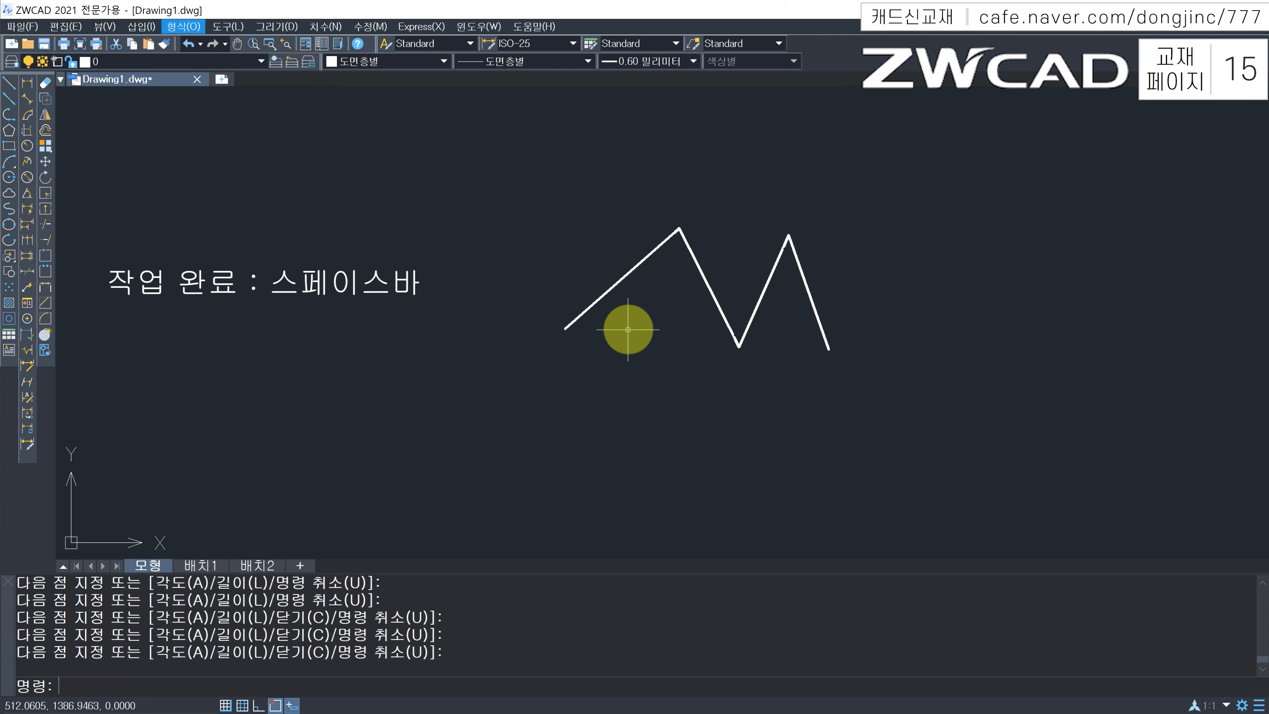
Draw a second four-segment freehand zigzag with LINE, directly below the first one
text(L)
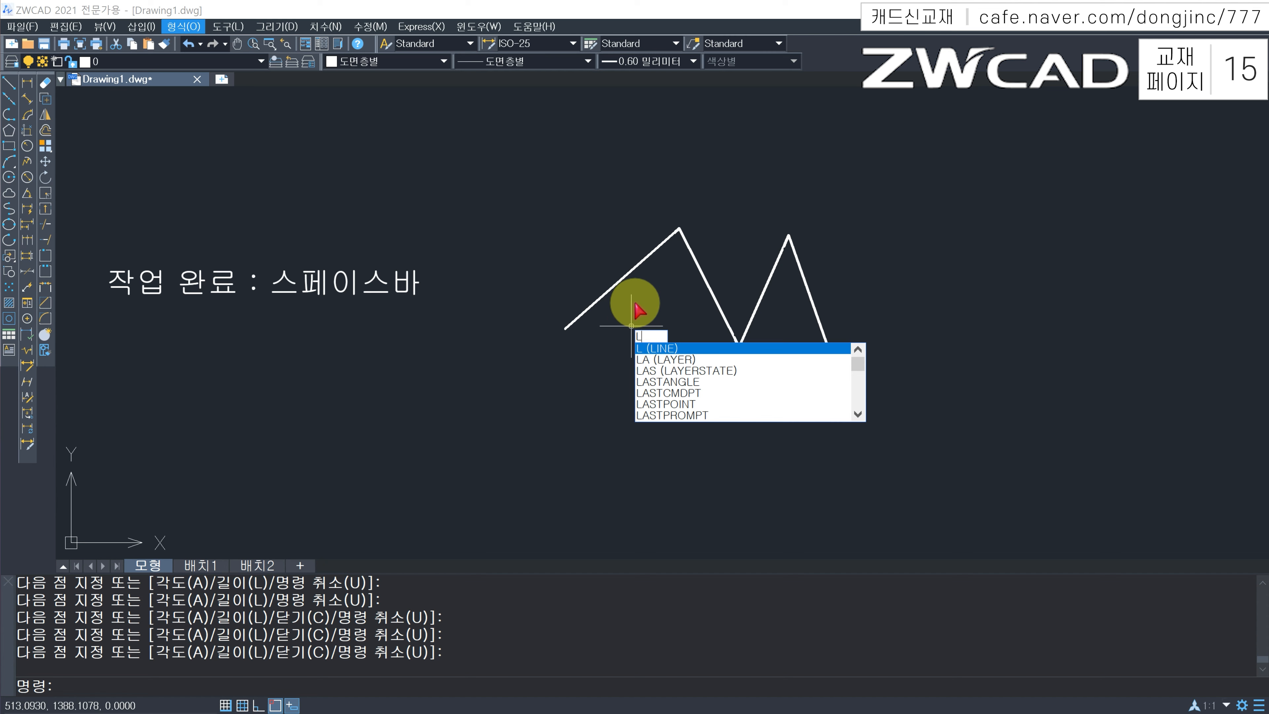
key(space)
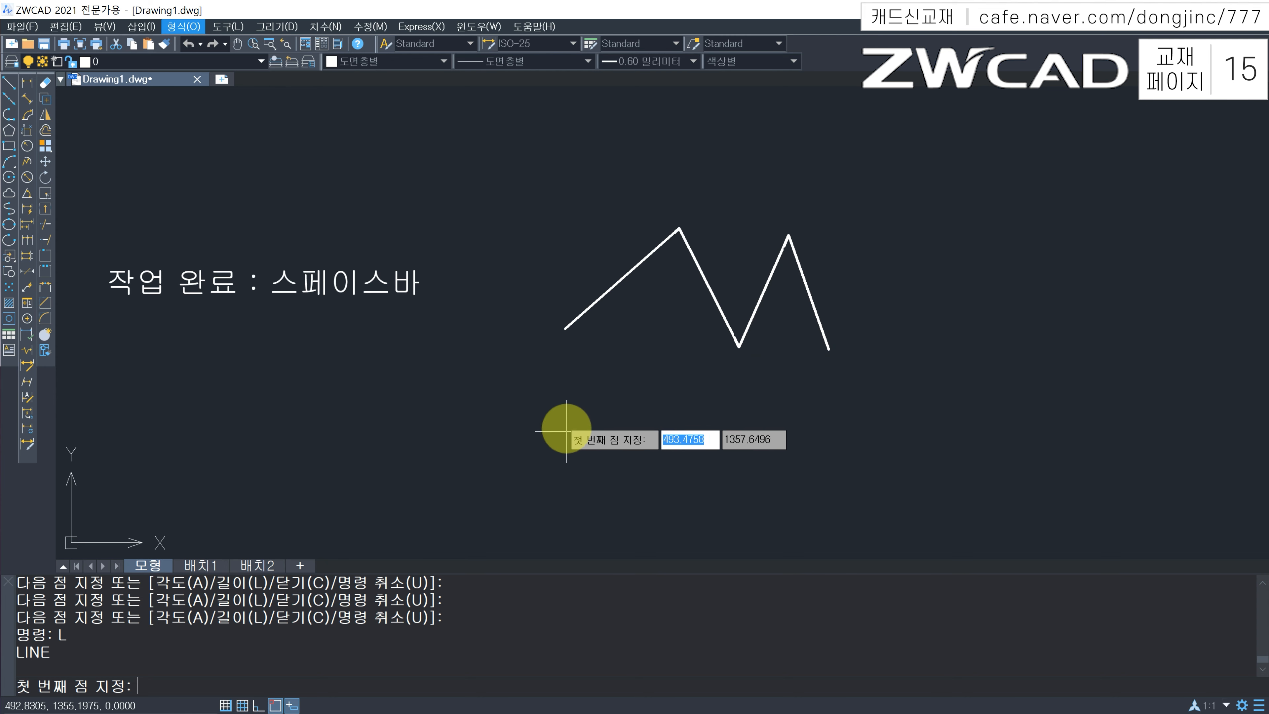
click(565, 436)
click(655, 379)
click(713, 444)
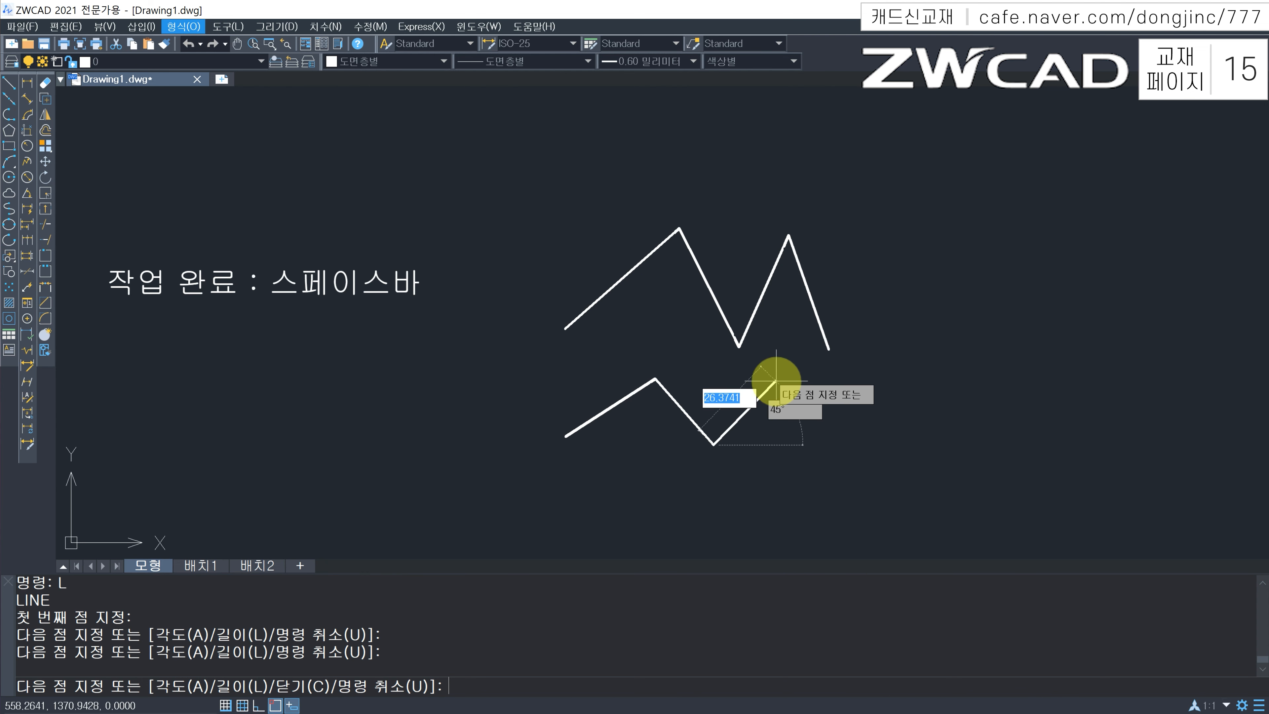
click(778, 374)
click(833, 454)
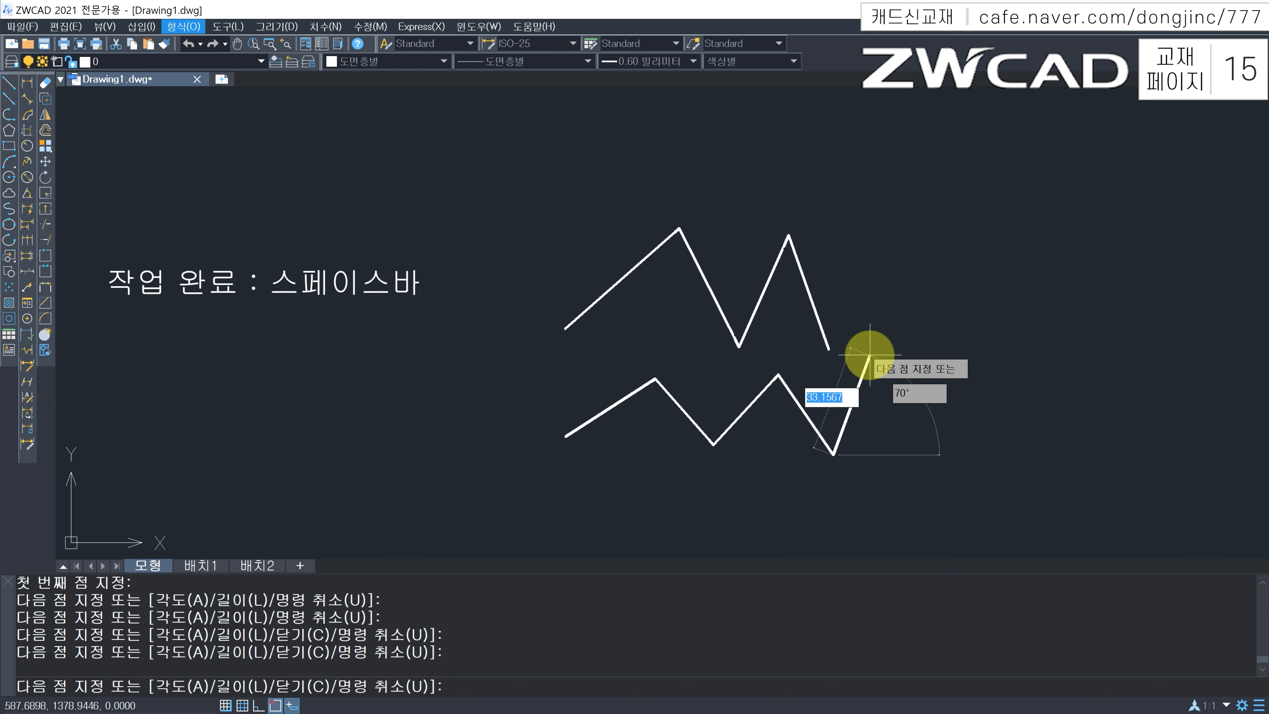
key(space)
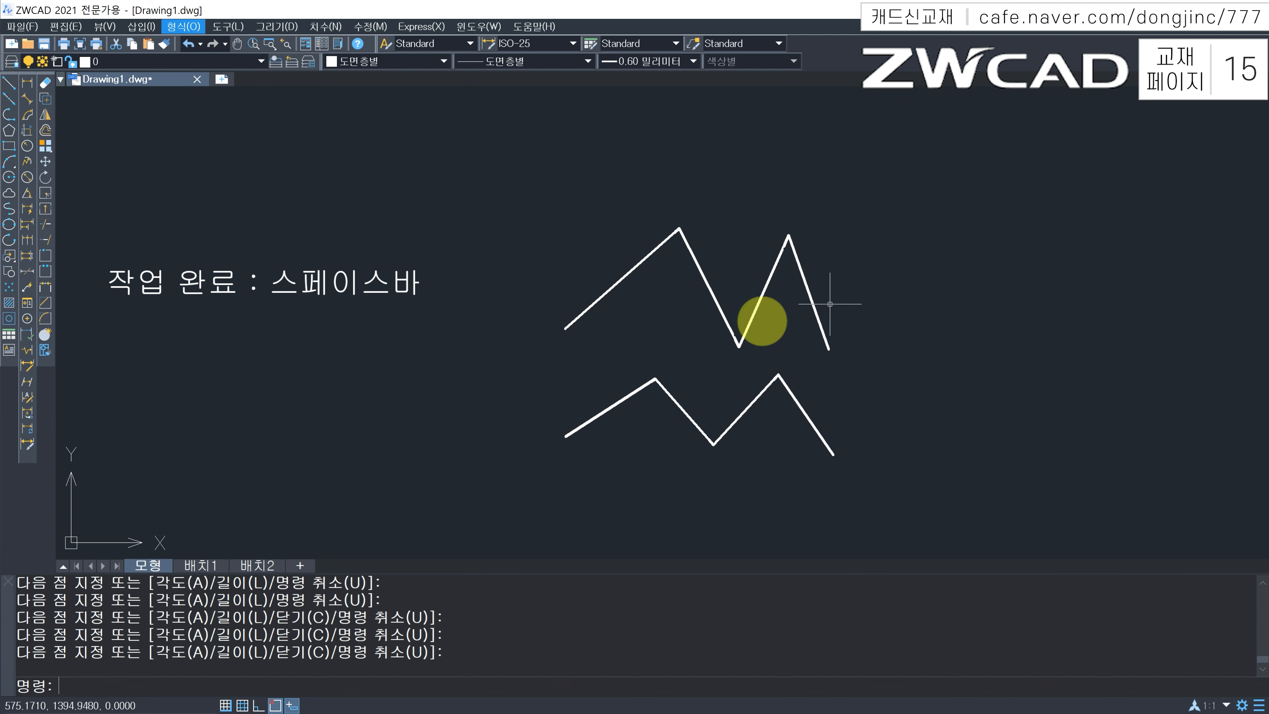
Repeat LINE and draw a three-segment freehand zigzag above the two existing zigzags
key(space)
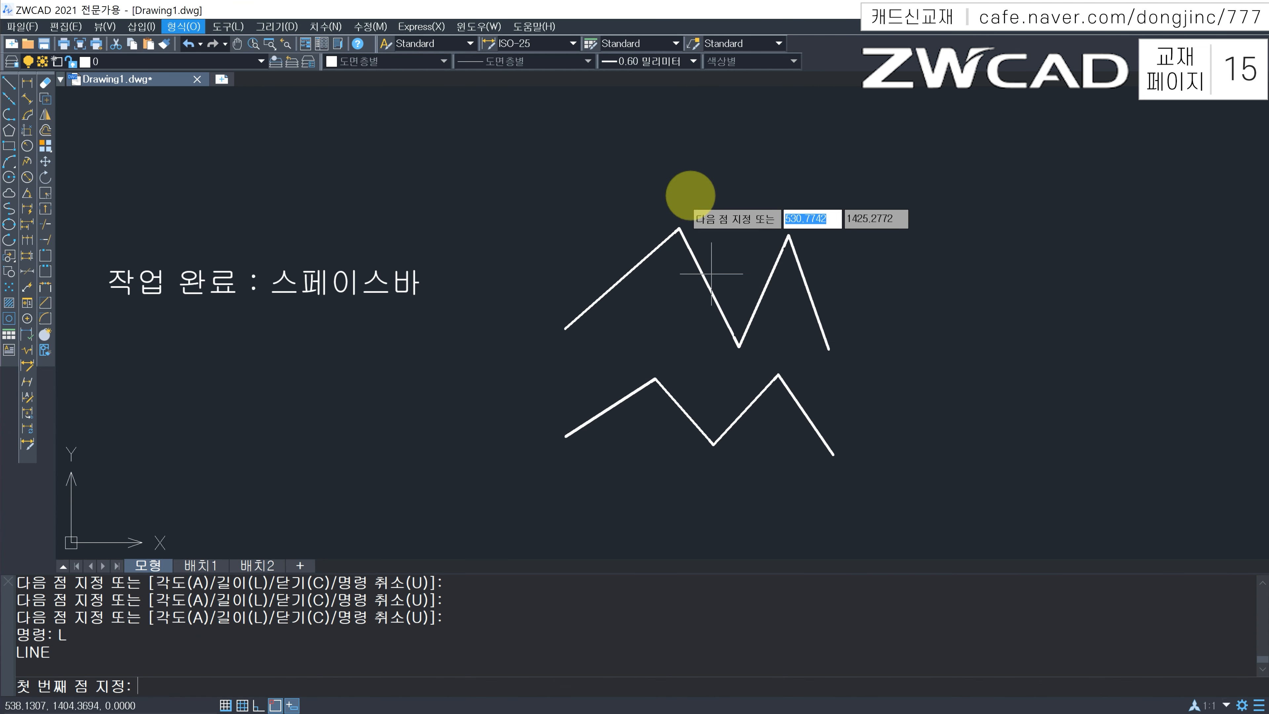
click(566, 220)
click(707, 124)
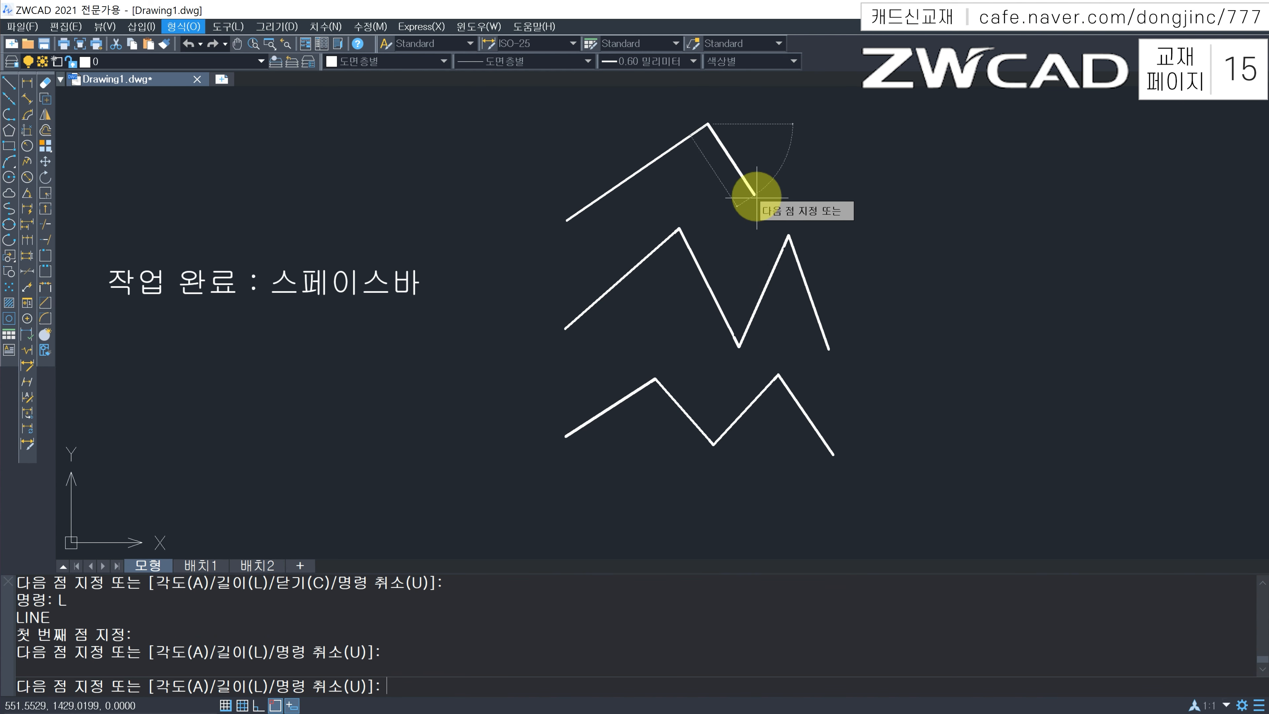
click(757, 197)
click(816, 131)
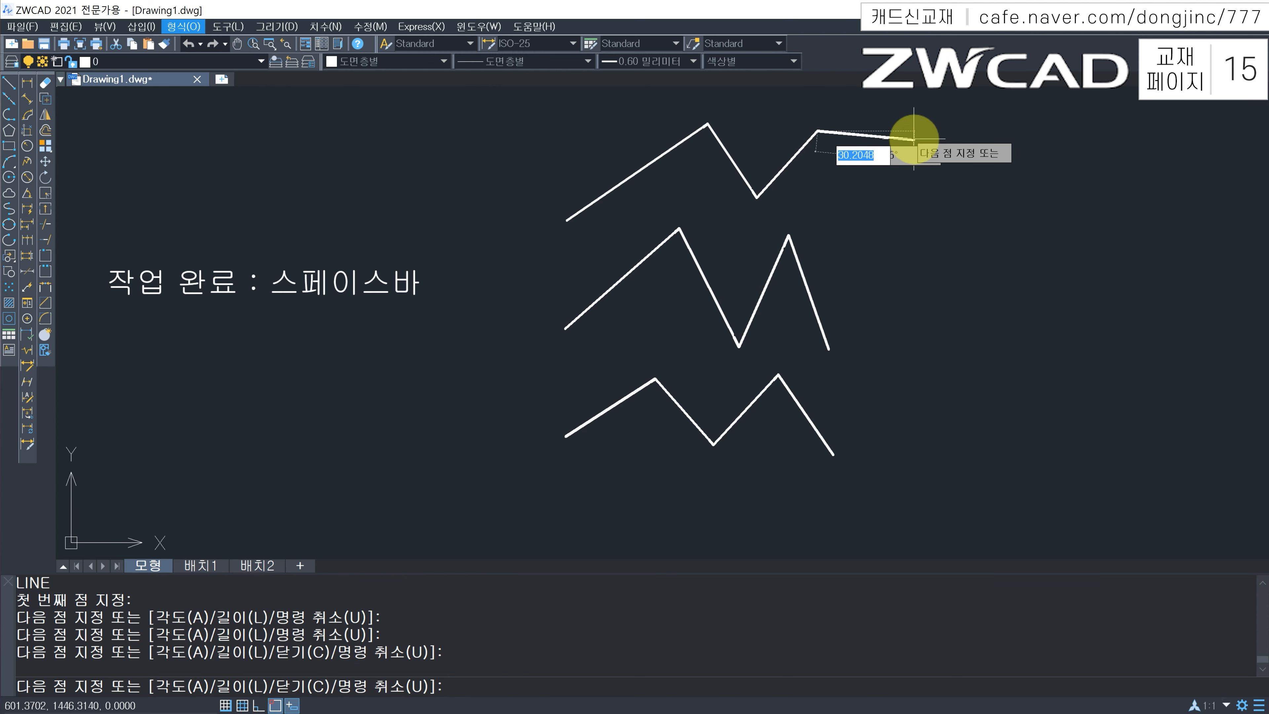
key(space)
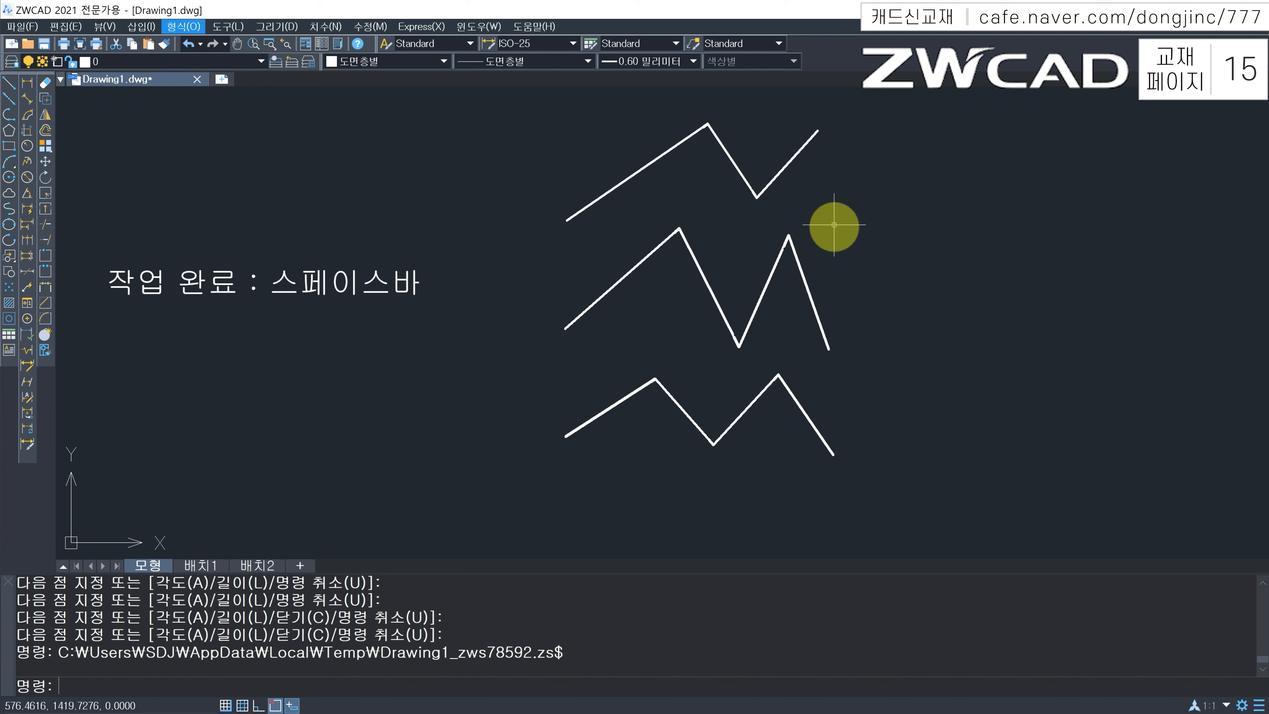
Draw a three-segment freehand zigzag with LINE, to the right of the middle of the three stacked zigzags
text(l)
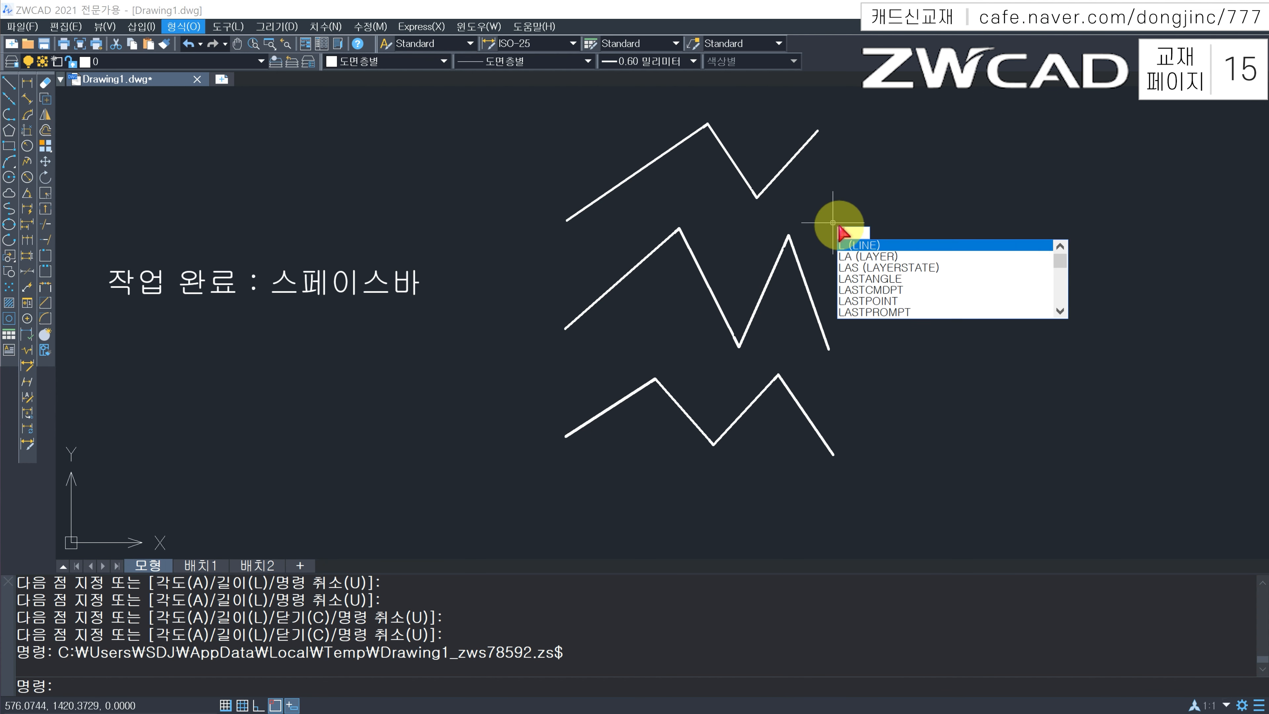
key(space)
click(879, 325)
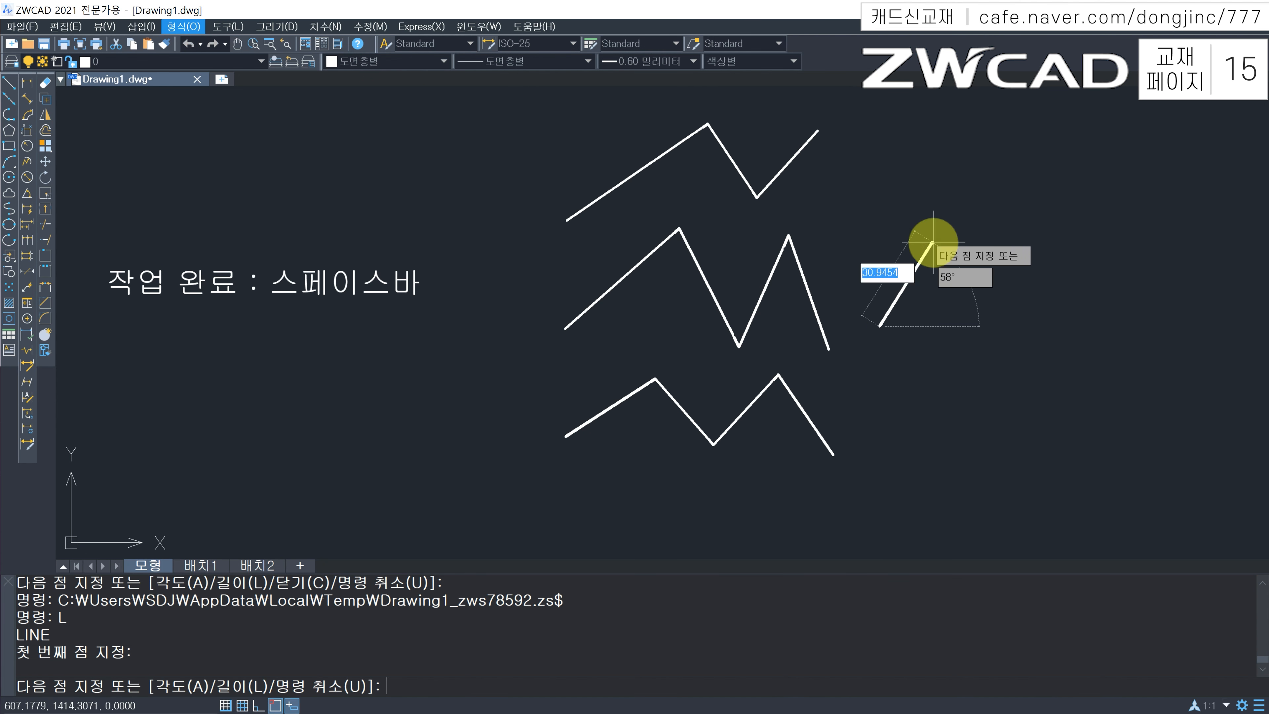
click(932, 241)
click(972, 315)
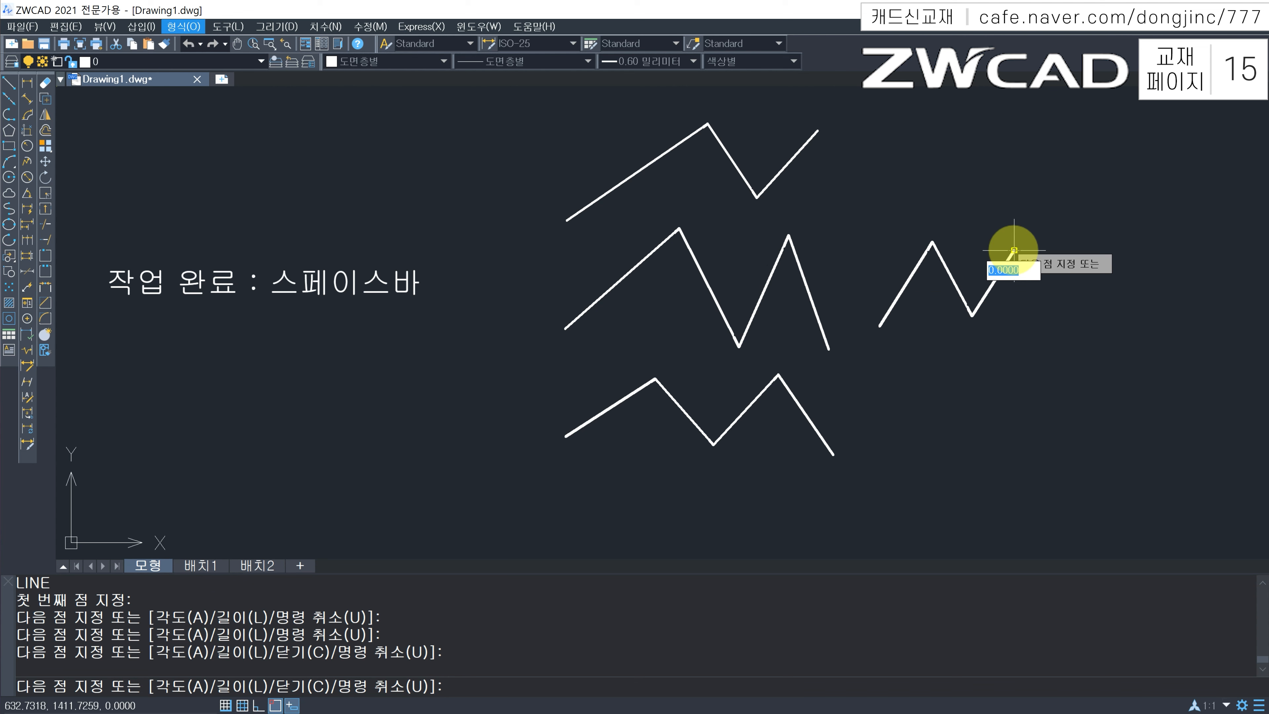
key(space)
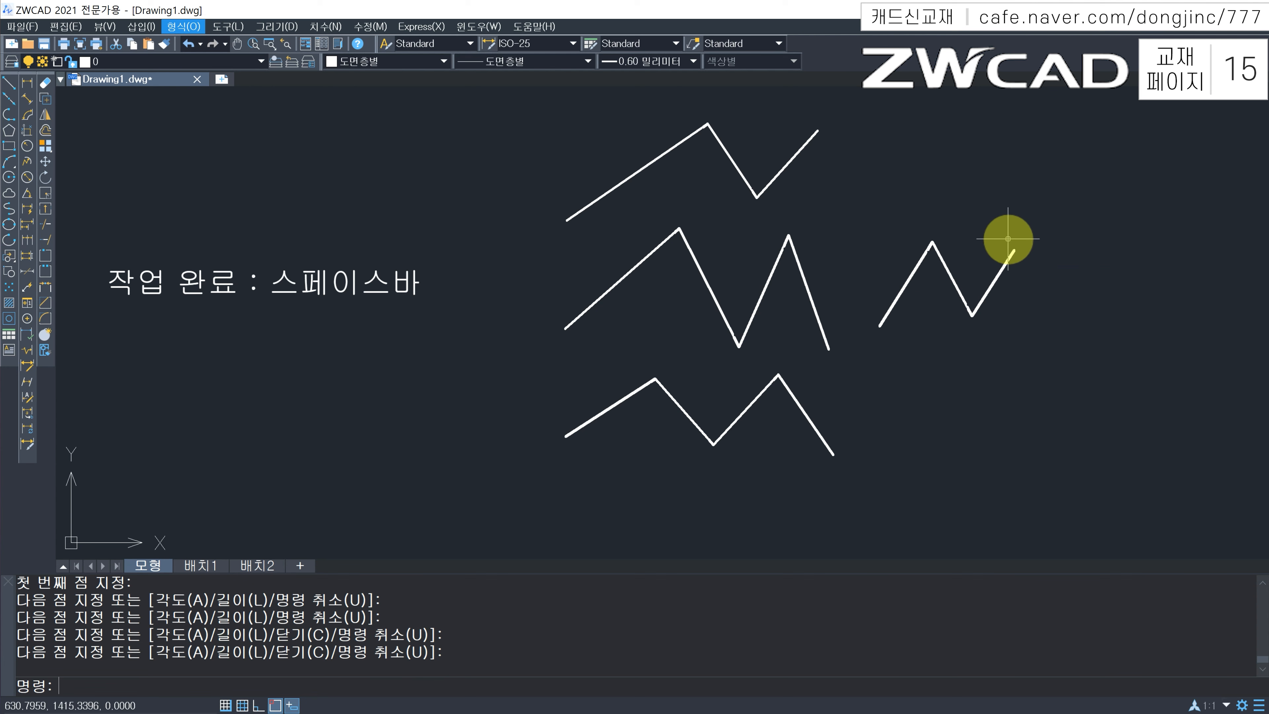
Draw another three-segment freehand zigzag with LINE, just above the rightmost one
text(l)
key(space)
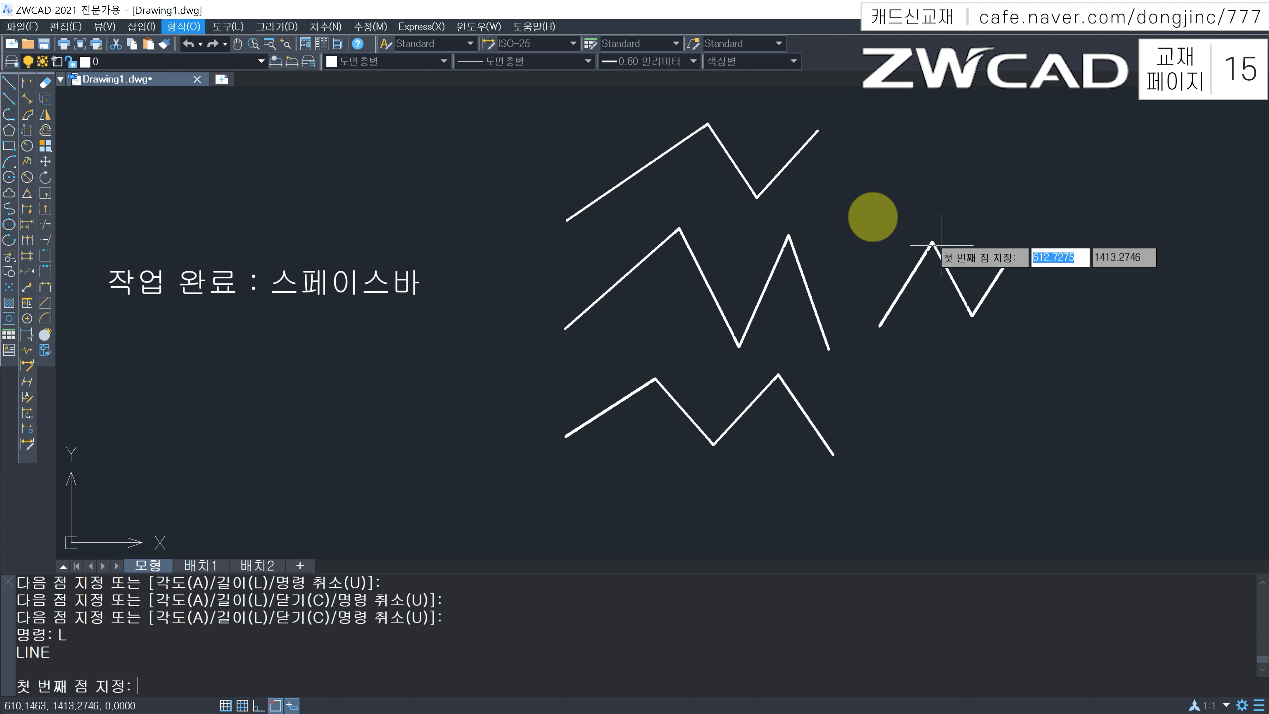
click(871, 212)
click(936, 161)
click(979, 217)
click(1008, 165)
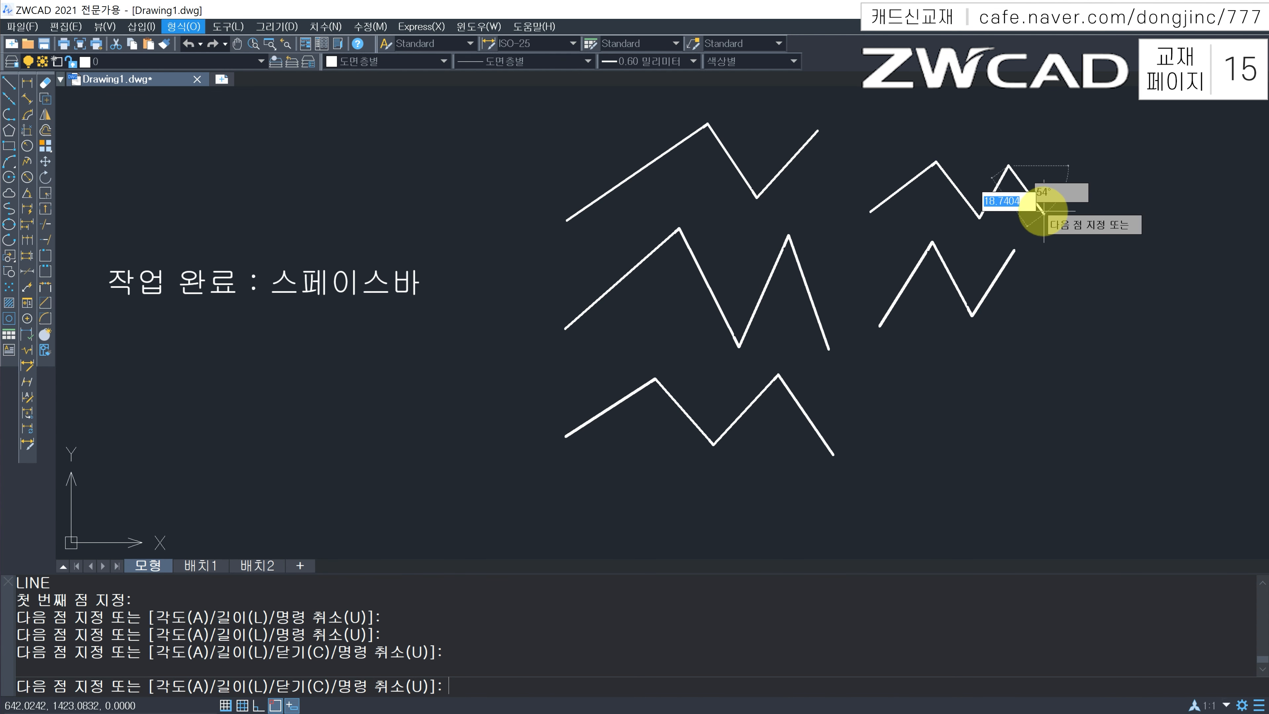
key(space)
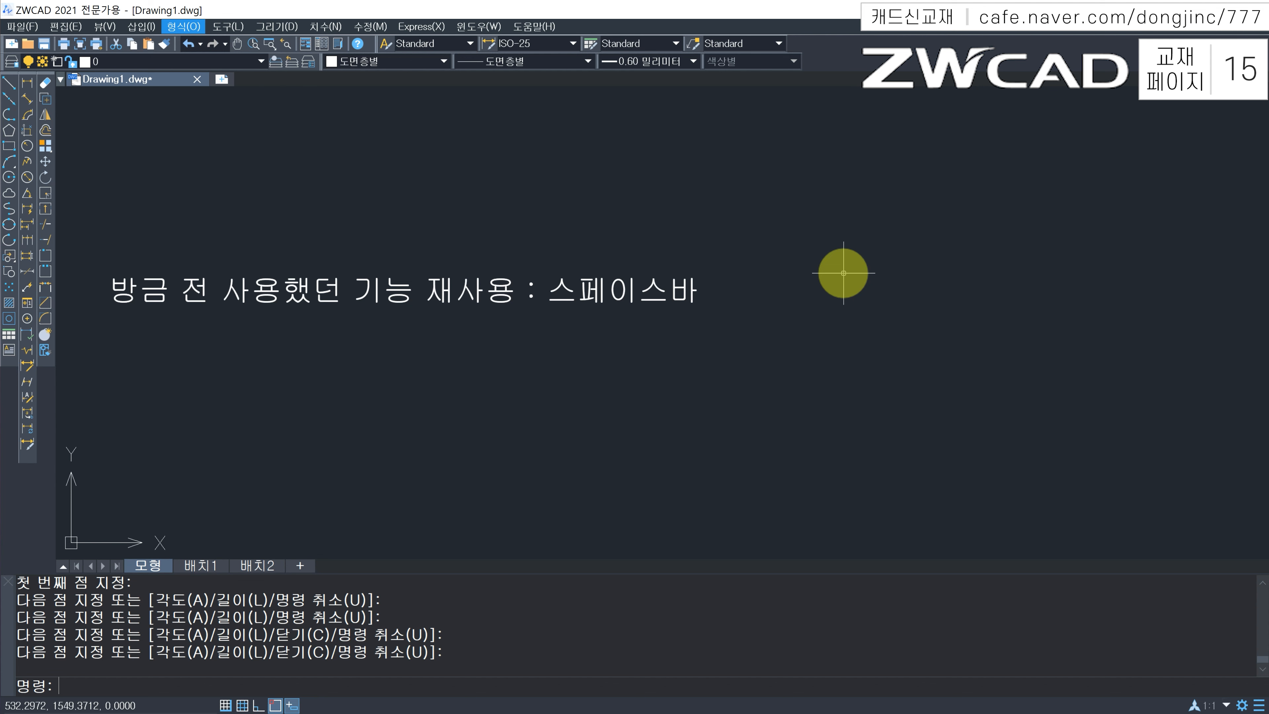
Repeat LINE as the last command and draw a three-segment zigzag to the right of the text "방금 전 사용했던 기능 재사용 : 스페이스바"
key(space)
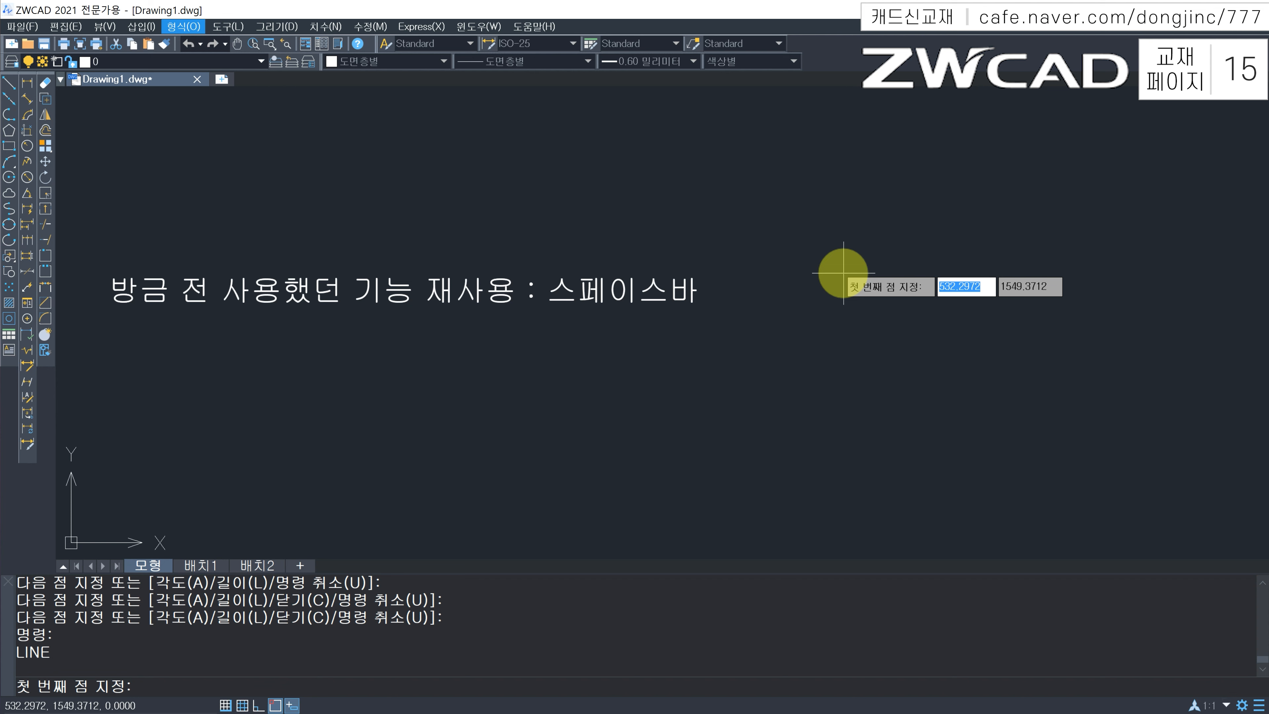
key(Escape)
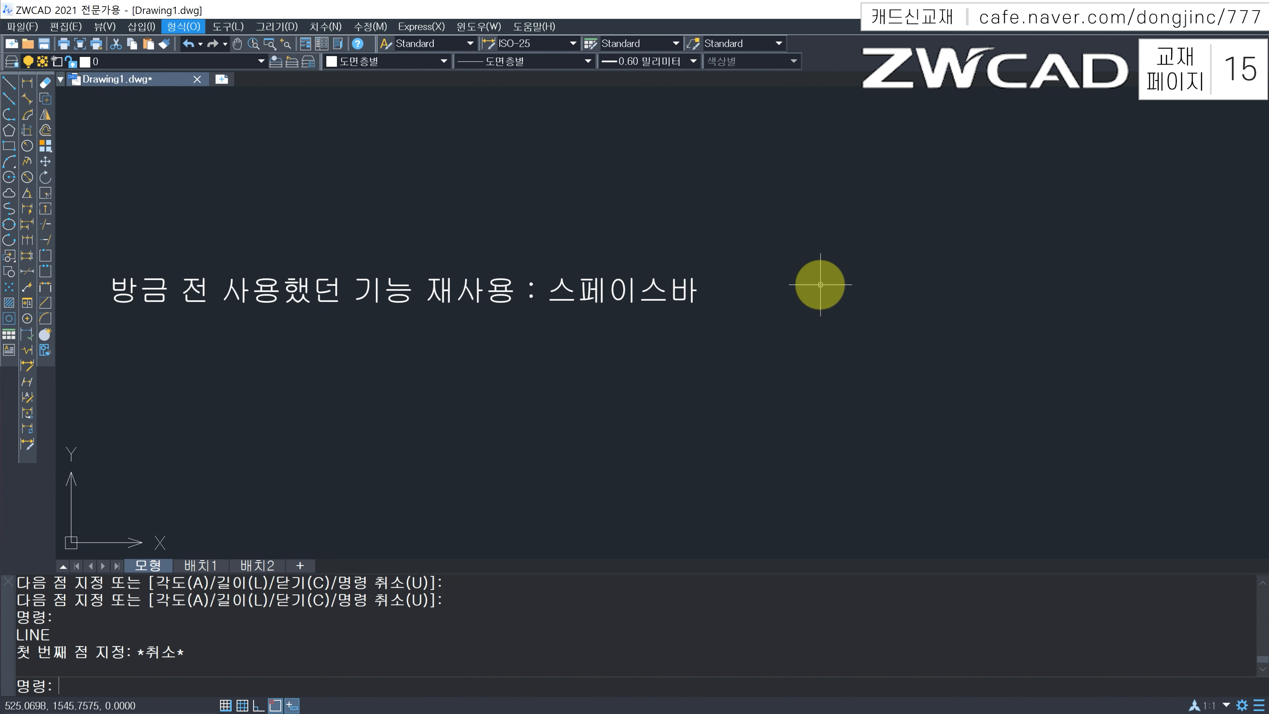
key(space)
click(813, 310)
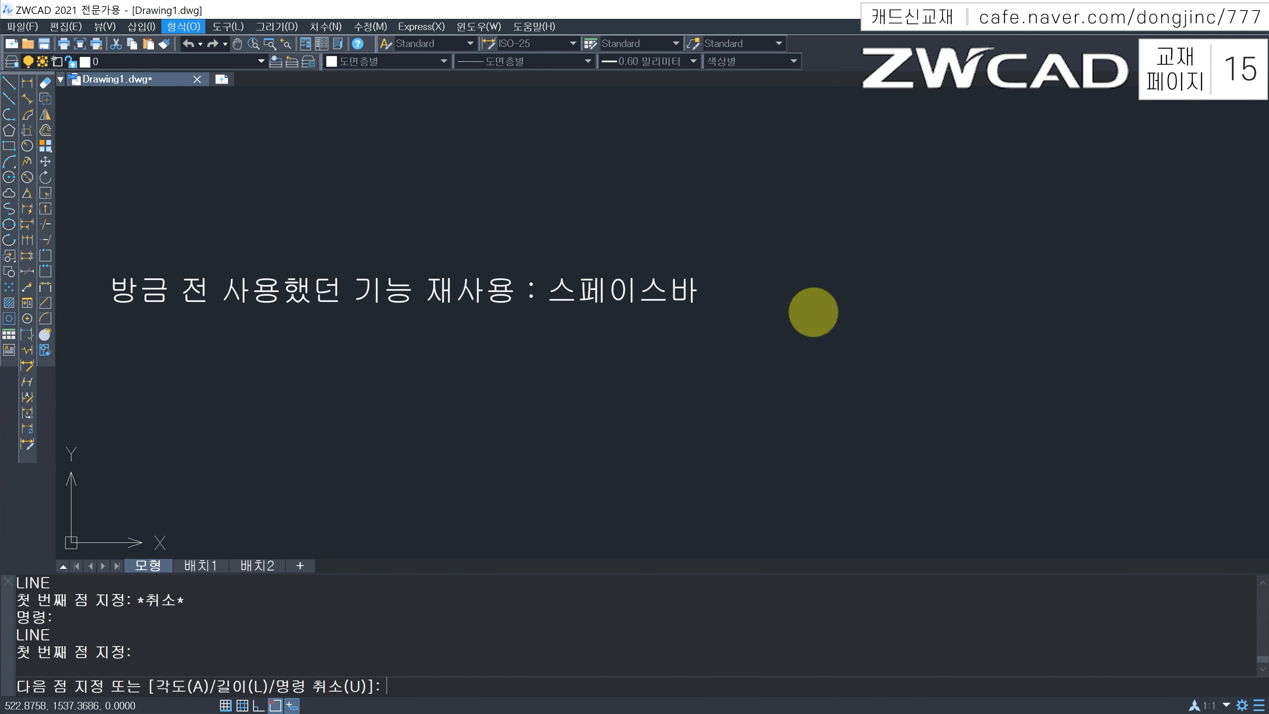
click(907, 243)
click(942, 315)
click(1007, 245)
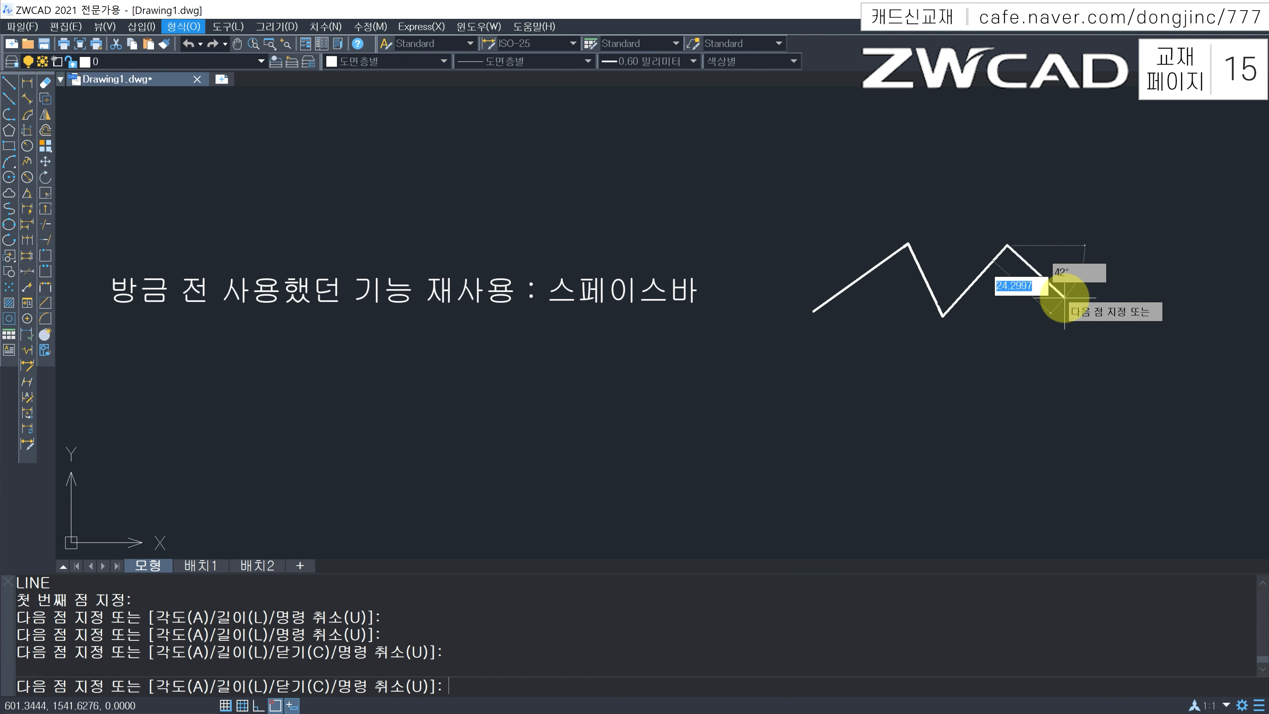
key(space)
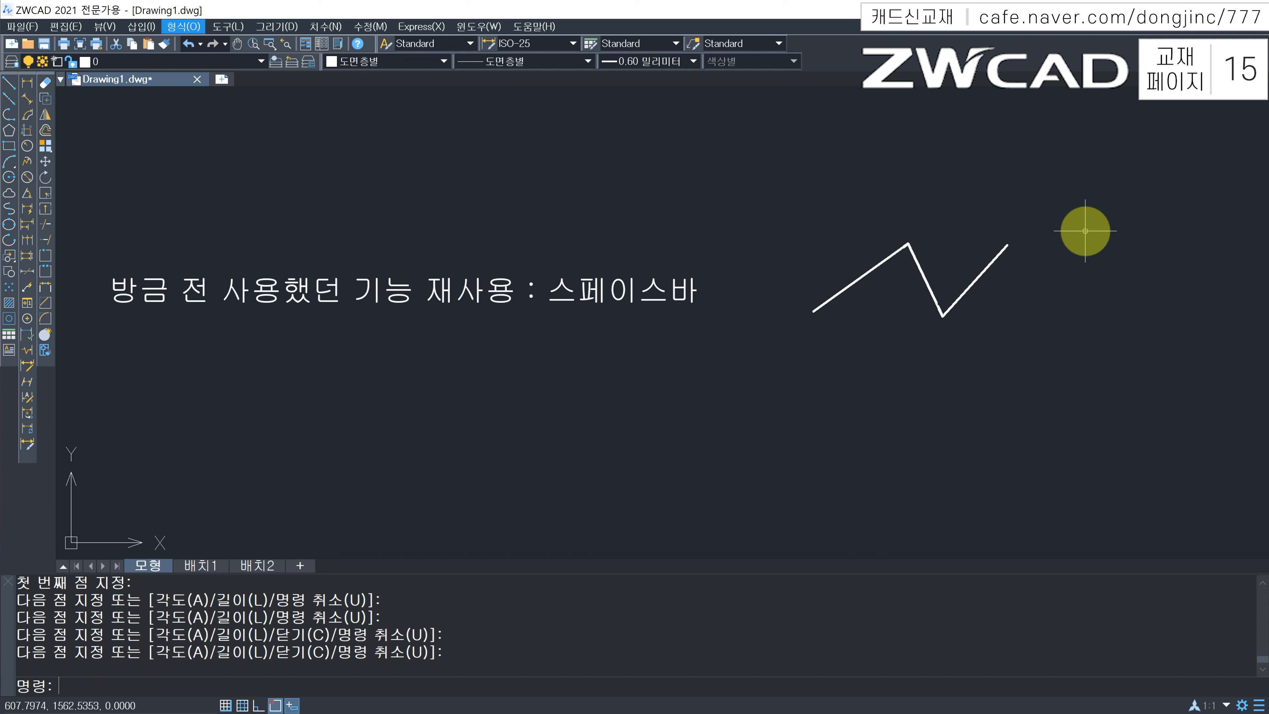
Repeat LINE and draw a smaller three-segment zigzag above the one beside the text
key(space)
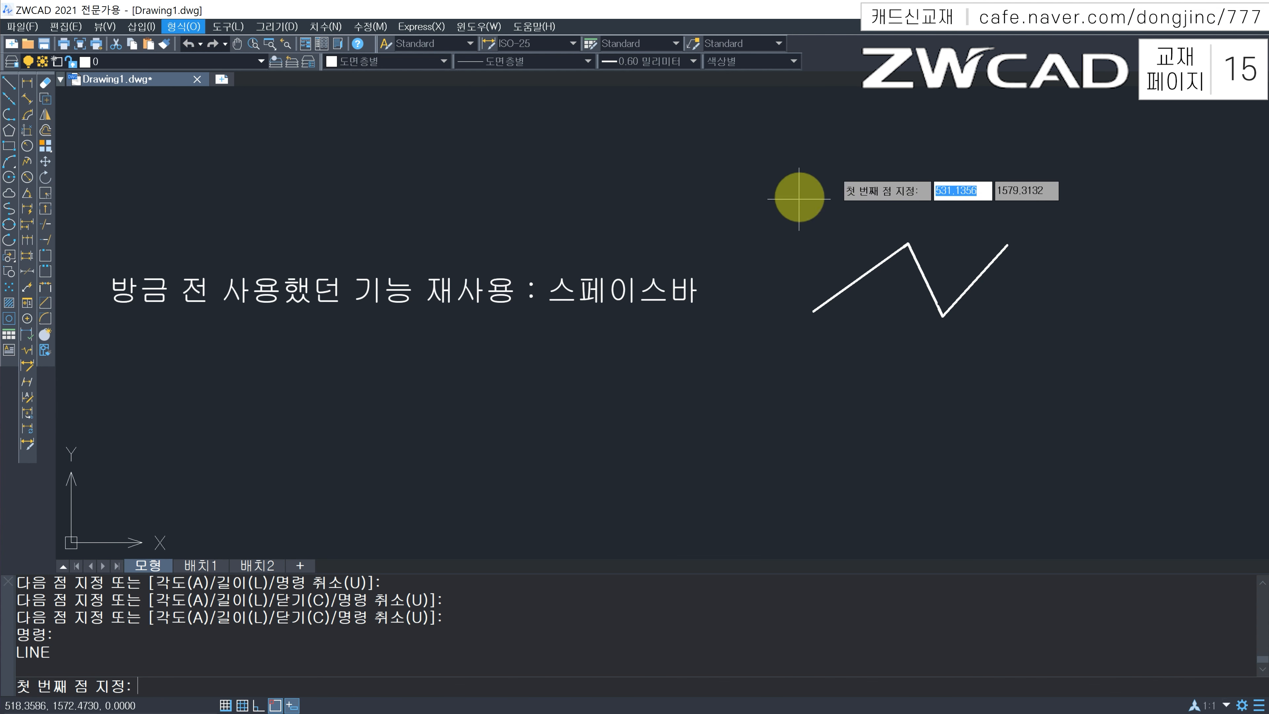
click(833, 188)
click(850, 177)
click(888, 211)
click(920, 180)
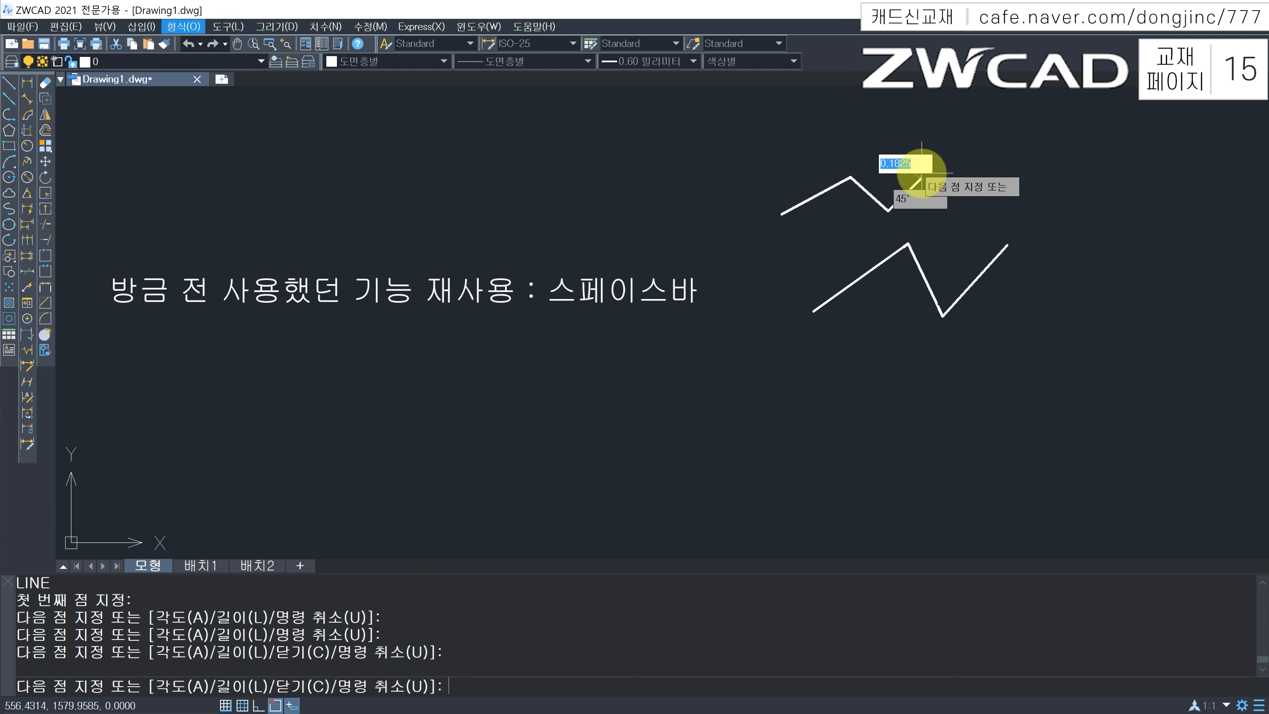
key(space)
Repeat LINE and draw a three-segment zigzag below the right end of the text
key(space)
click(713, 426)
click(776, 375)
click(803, 450)
click(856, 381)
key(space)
Repeat LINE and draw a three-segment zigzag below the middle of the text, left of the previous one
key(space)
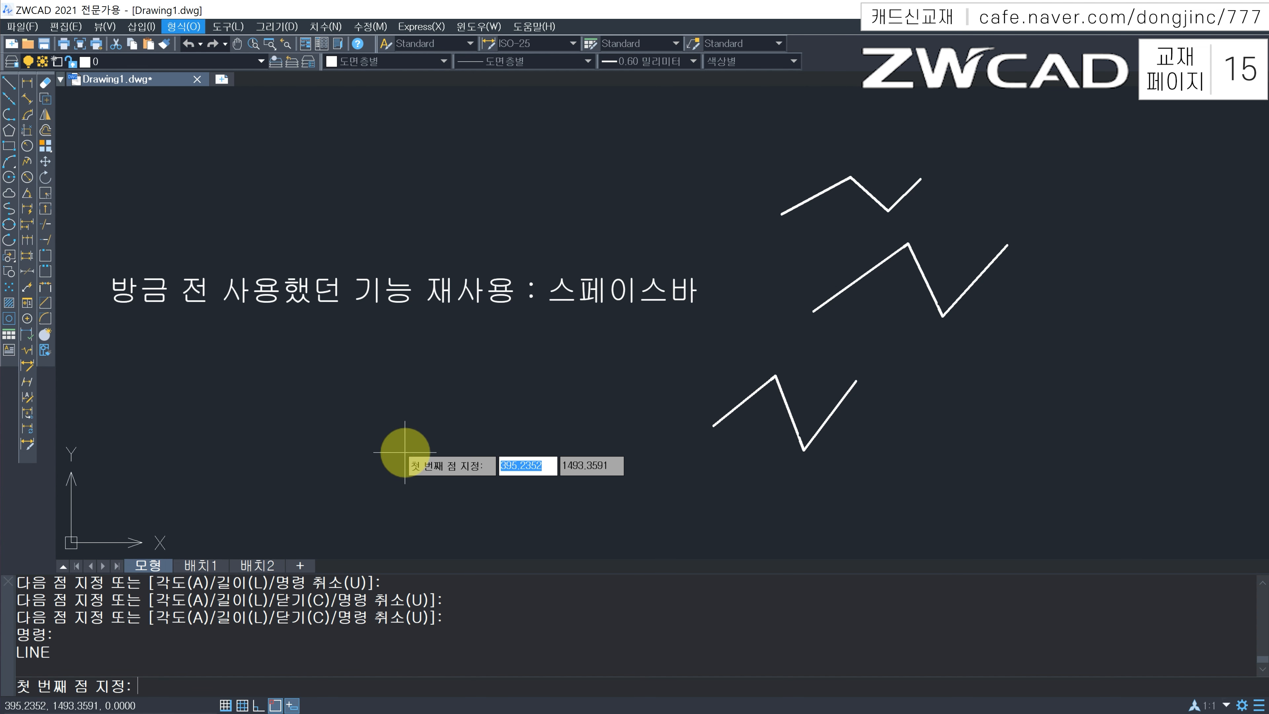
click(405, 452)
click(496, 379)
click(537, 457)
click(585, 378)
key(space)
Repeat LINE and draw a three-segment zigzag between the two zigzags below the text
key(space)
click(597, 467)
click(652, 411)
click(674, 480)
click(748, 432)
key(space)
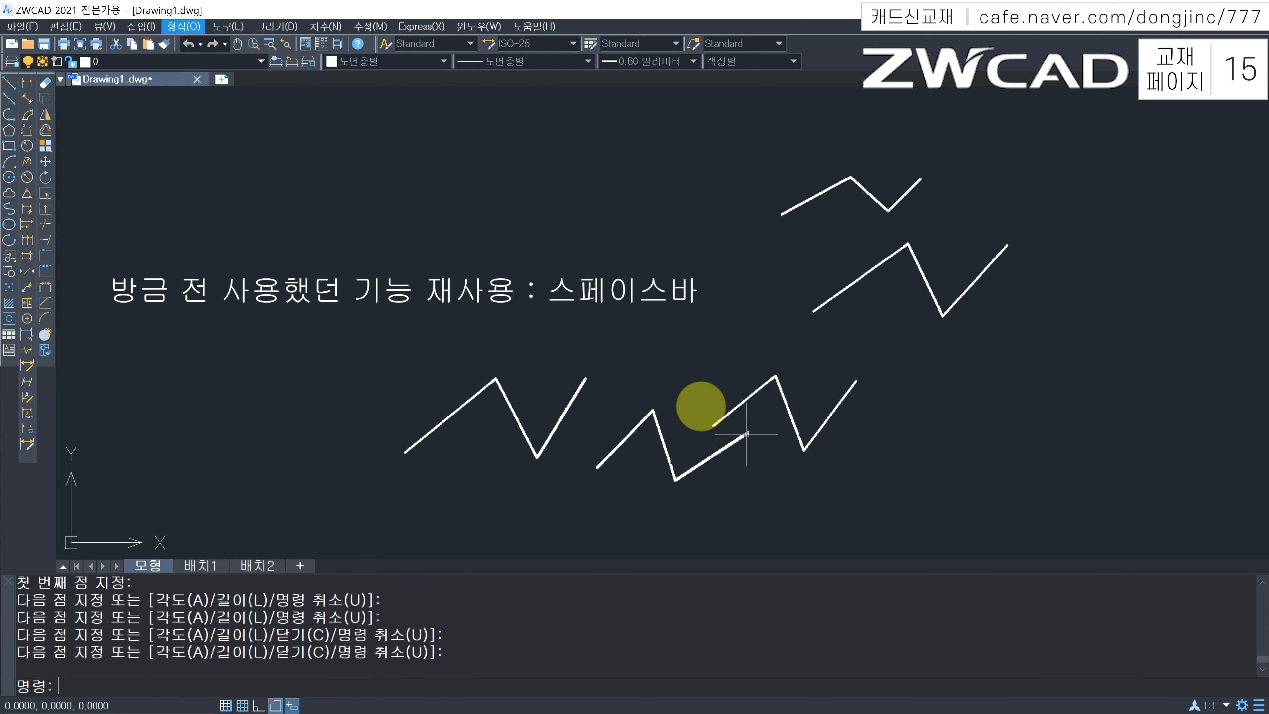